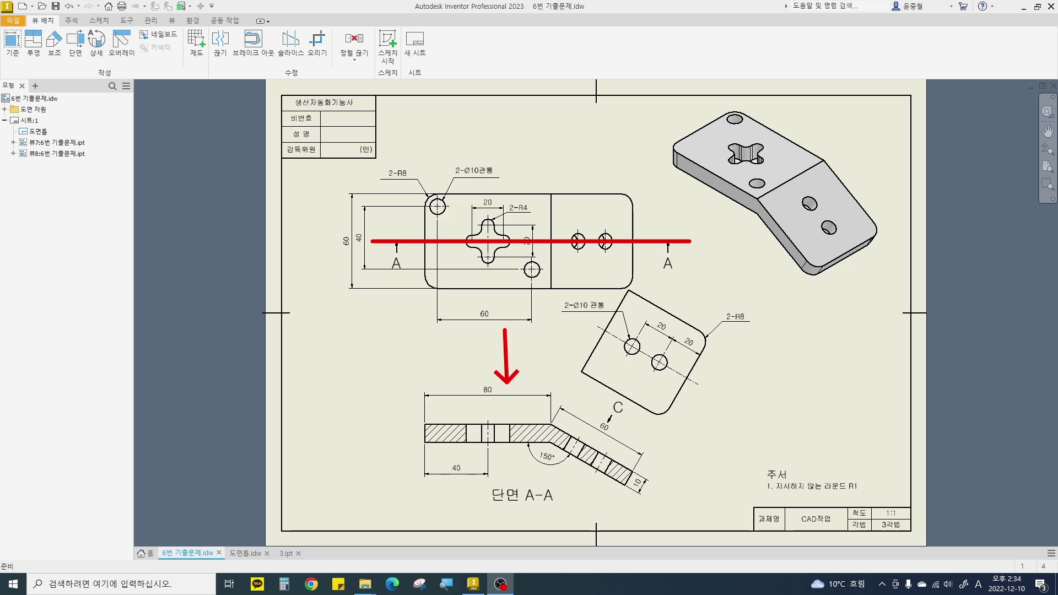
Examine the plan view, cutting line A-A, section A-A, auxiliary view C and isometric view of the bent plate drawing.
mouse_move(553, 515)
left_mouse_down()
mouse_move(510, 476)
mouse_move(578, 515)
left_mouse_up()
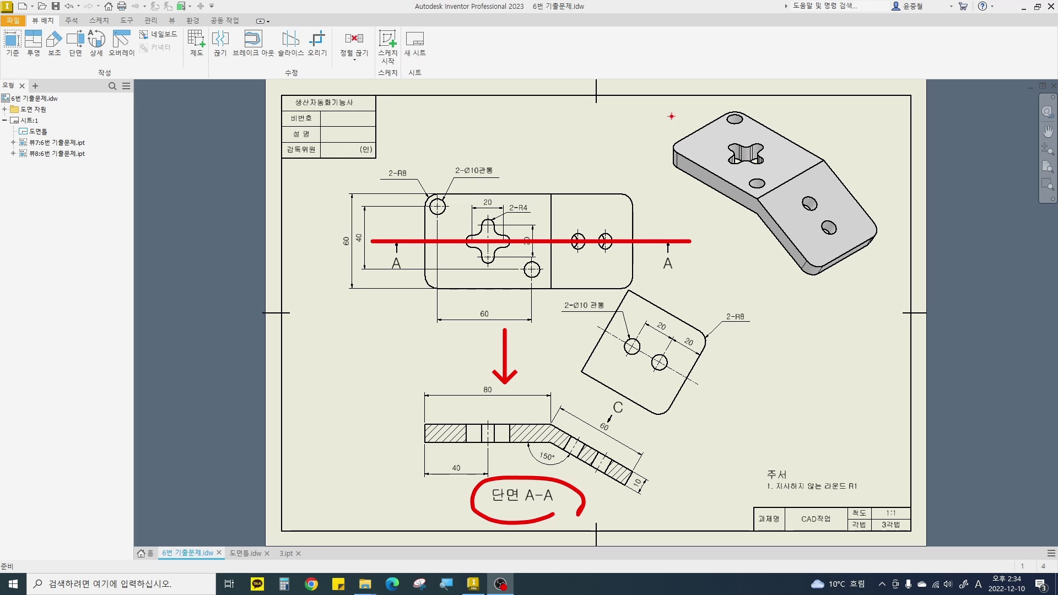
left_click_drag(683, 104, 892, 276)
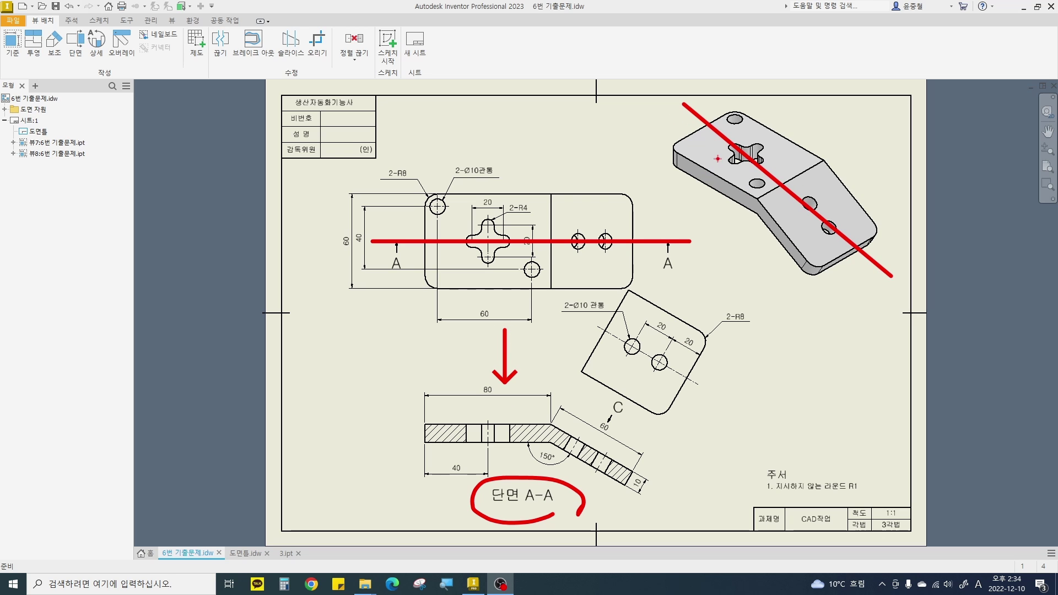
mouse_move(717, 157)
left_mouse_down()
mouse_move(696, 178)
mouse_move(738, 192)
left_mouse_up()
mouse_move(798, 216)
left_mouse_down()
mouse_move(769, 236)
mouse_move(804, 240)
left_mouse_up()
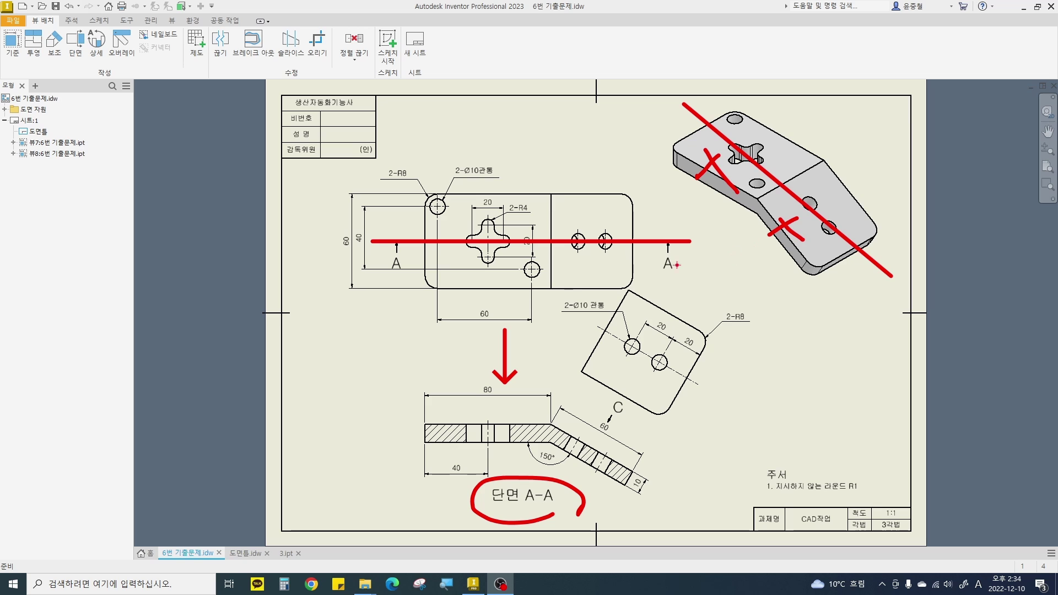
mouse_move(665, 272)
left_mouse_down()
mouse_move(762, 206)
mouse_move(761, 219)
left_mouse_up()
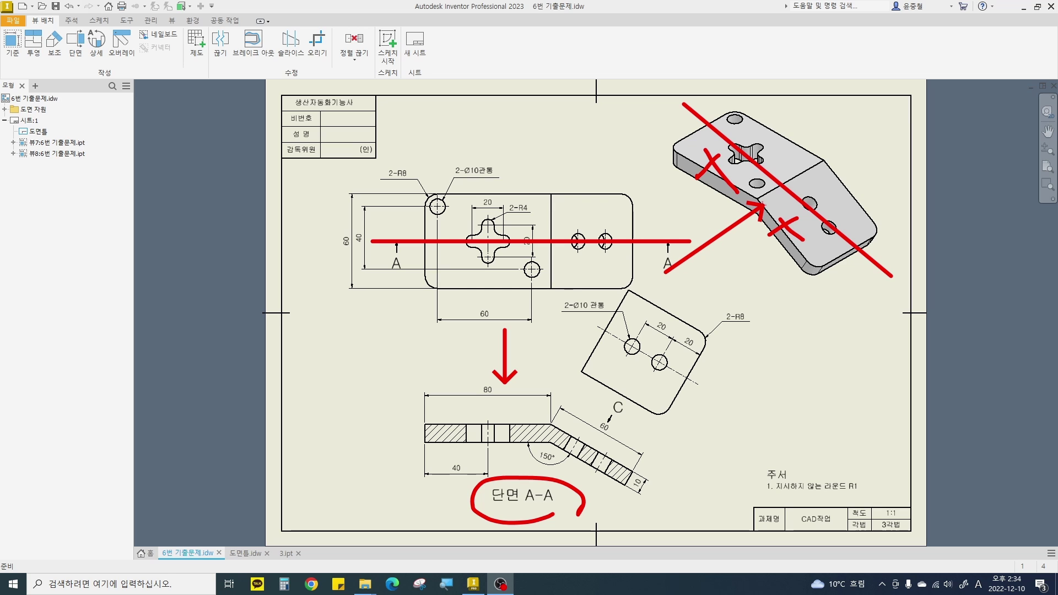
key("Escape")
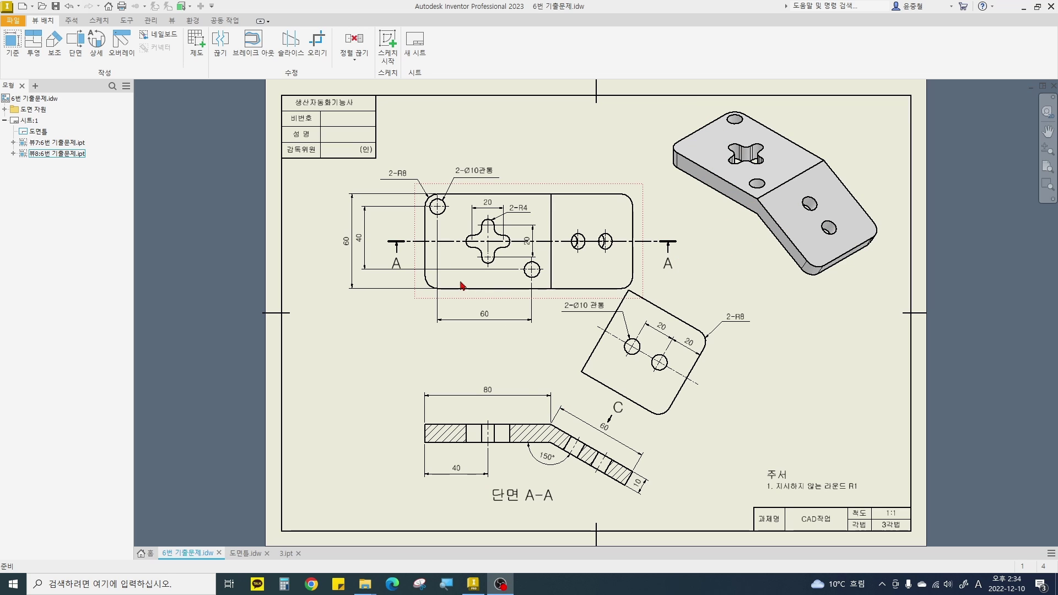
mouse_move(629, 287)
left_mouse_down()
mouse_move(400, 276)
mouse_move(549, 172)
mouse_move(654, 252)
mouse_move(641, 274)
left_mouse_up()
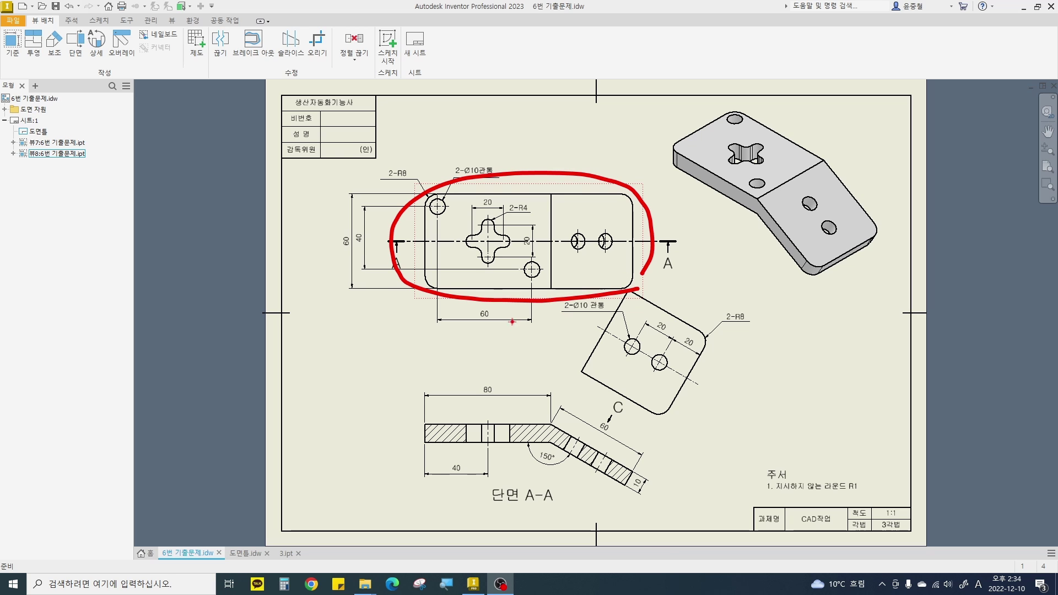
left_click_drag(349, 240, 692, 239)
left_click_drag(462, 498, 593, 487)
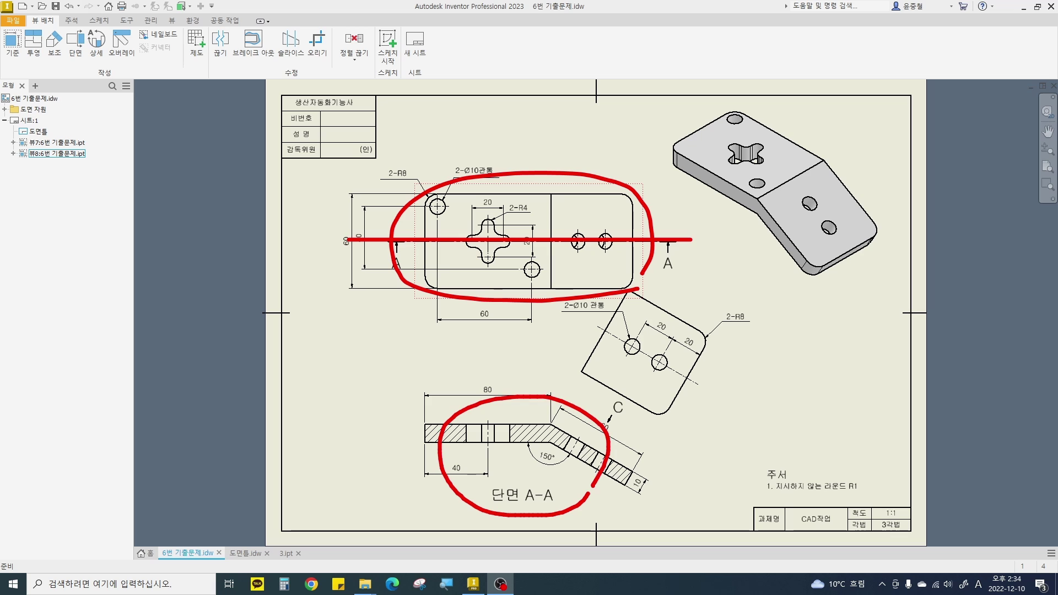
key("Escape")
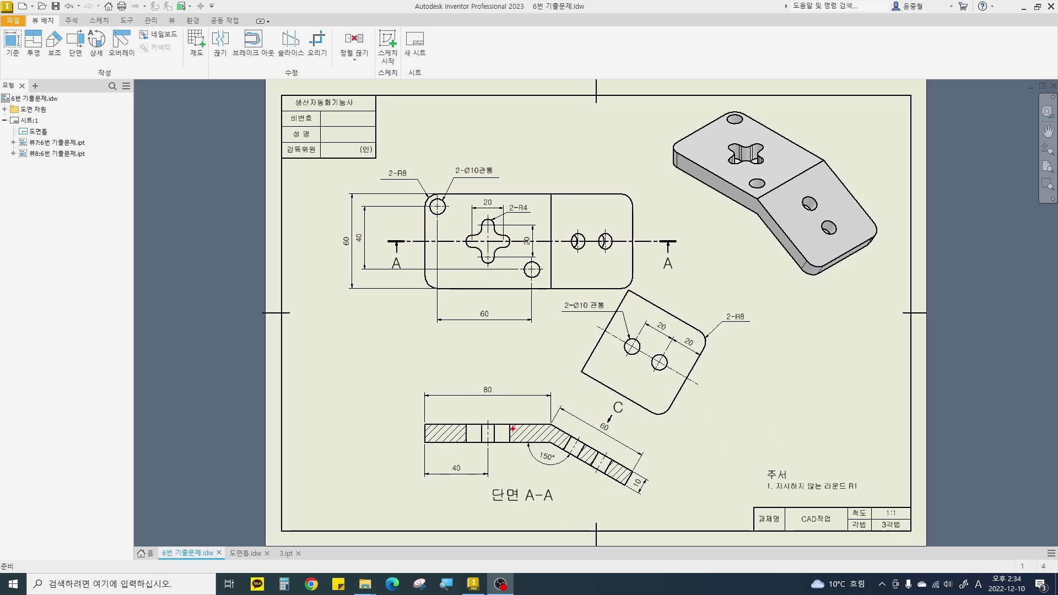
mouse_move(545, 430)
left_mouse_down()
mouse_move(640, 468)
mouse_move(646, 483)
left_mouse_up()
left_click_drag(691, 407, 693, 423)
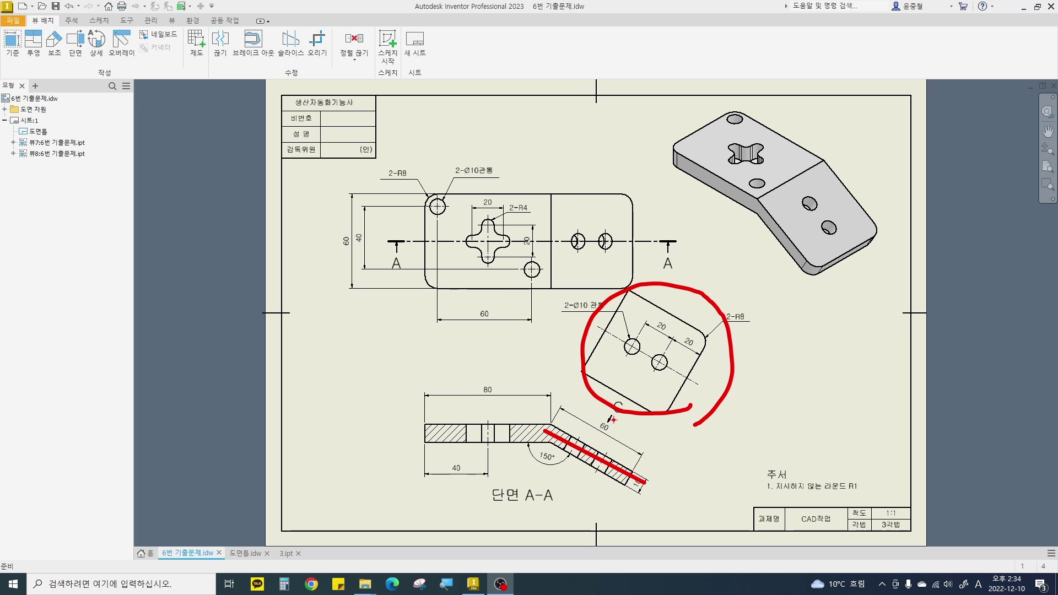
left_click_drag(631, 380, 597, 436)
key("Escape")
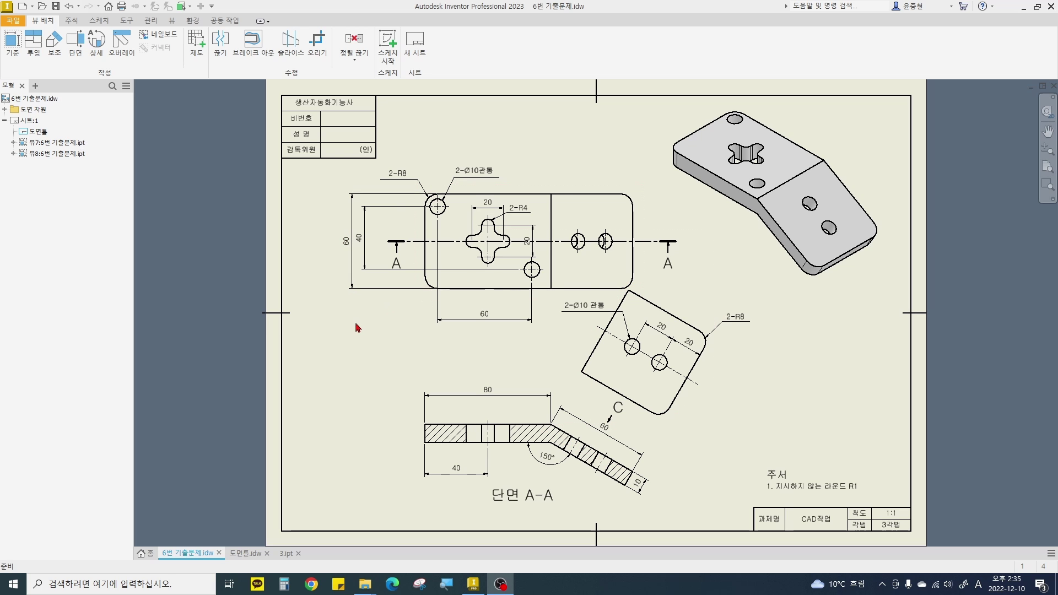
mouse_move(497, 267)
left_mouse_down()
mouse_move(463, 260)
mouse_move(508, 250)
left_mouse_up()
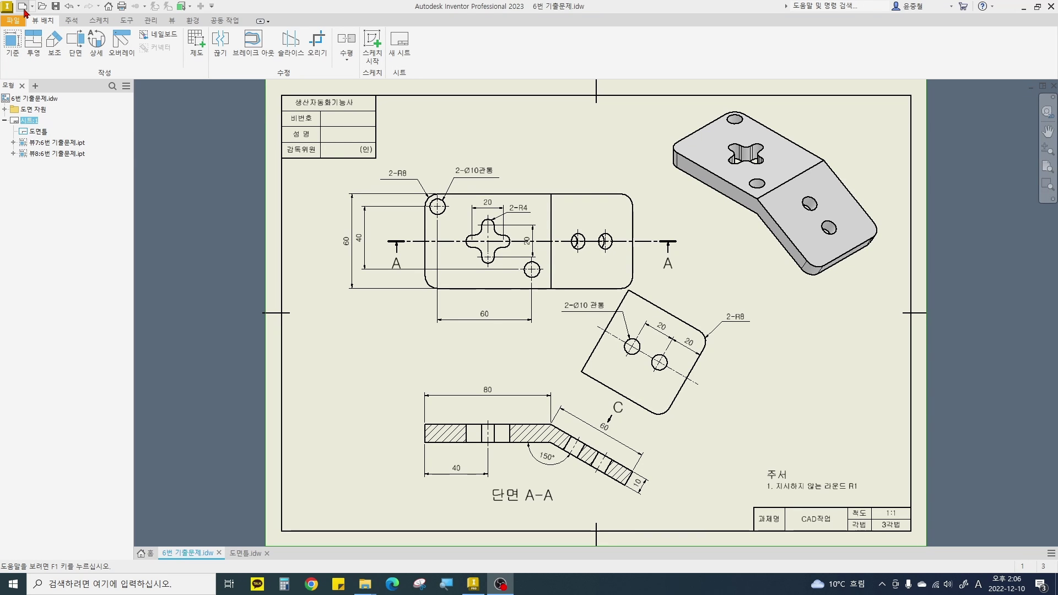
Create a new part from the Standard (mm).ipt template and start a 2D sketch on the XY plane.
left_click(24, 7)
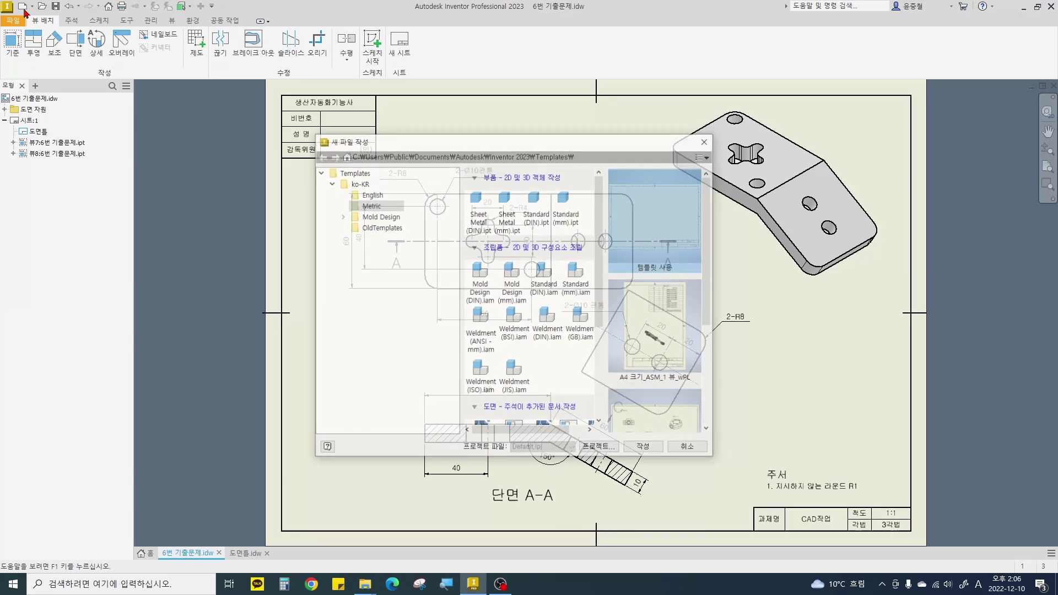
left_click(567, 209)
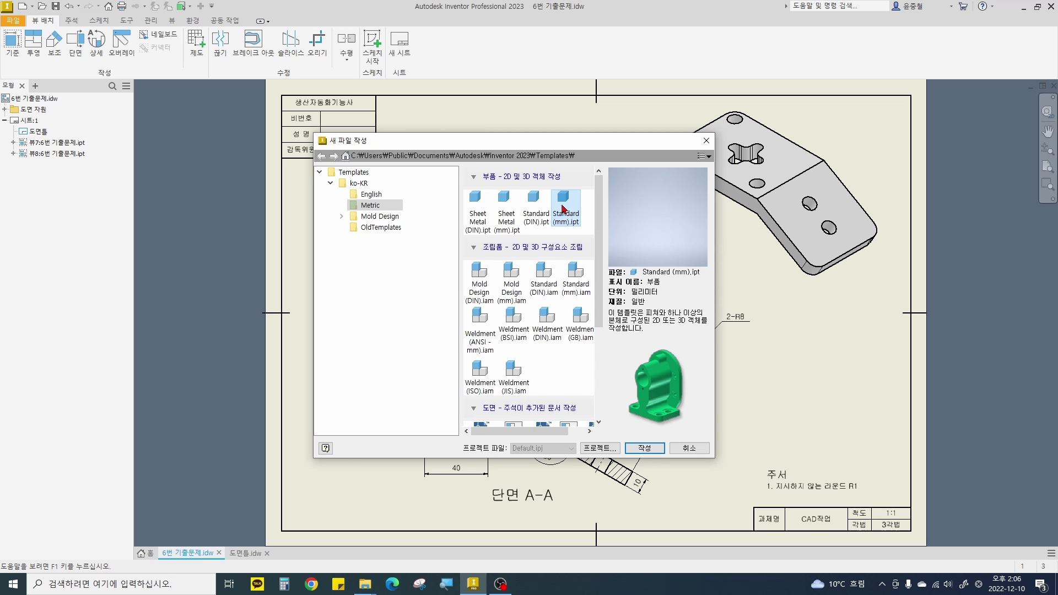
left_click(645, 448)
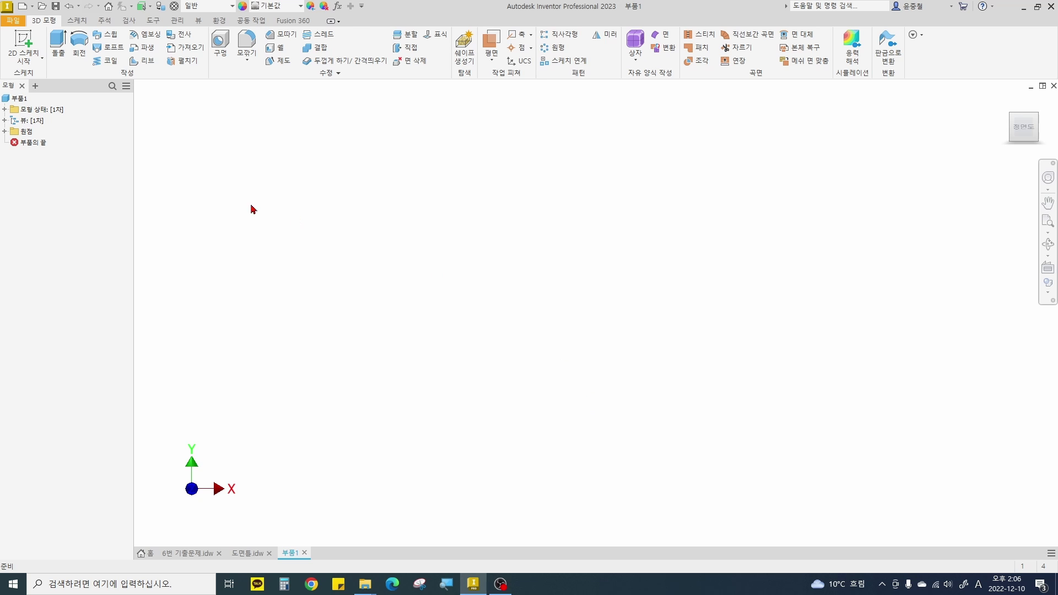
left_click(5, 131)
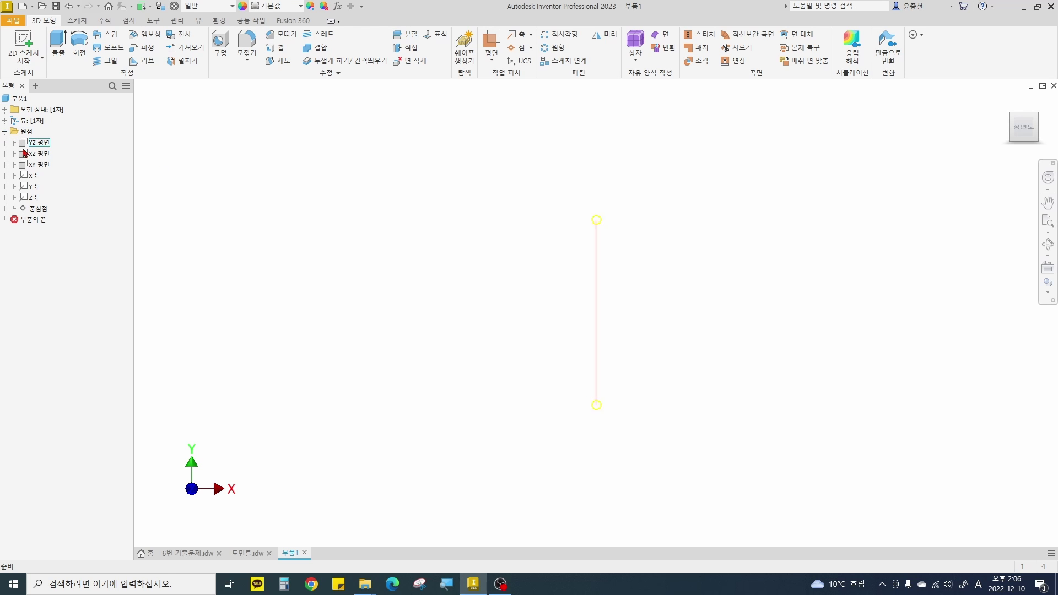
left_click(38, 165)
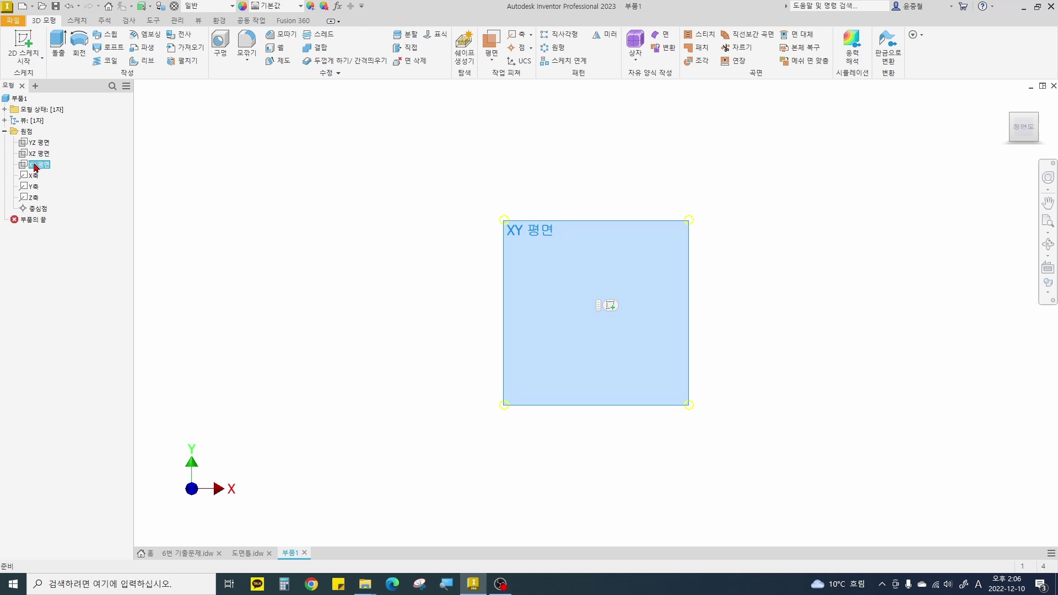
left_click(611, 307)
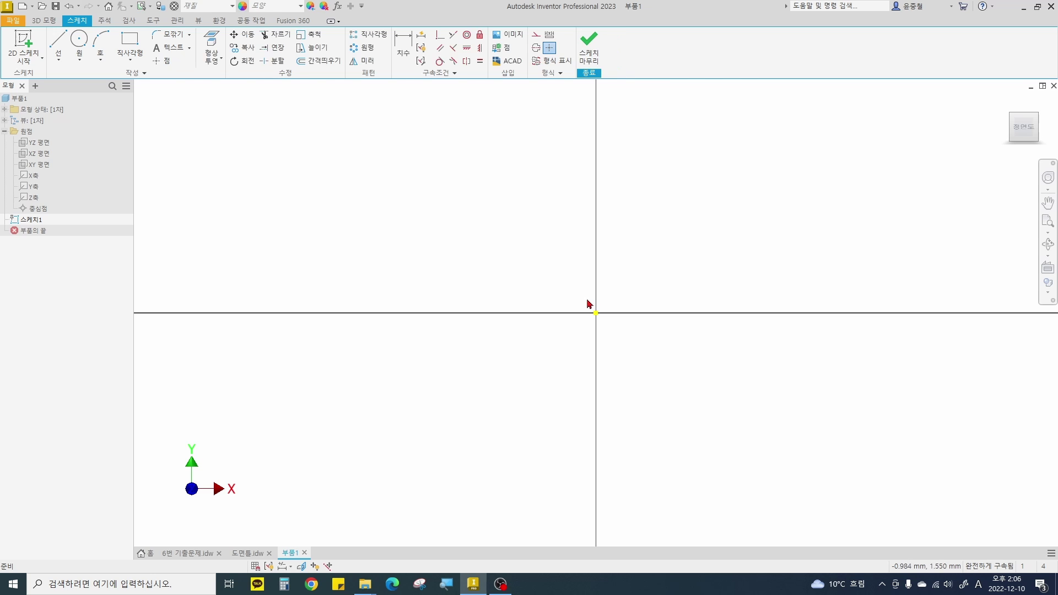
Sketch a flat two-point rectangle about 30 mm wide, extending right and upward from the origin.
mouse_move(573, 304)
middle_mouse_down()
mouse_move(452, 298)
mouse_move(369, 348)
middle_mouse_up()
right_click(423, 346)
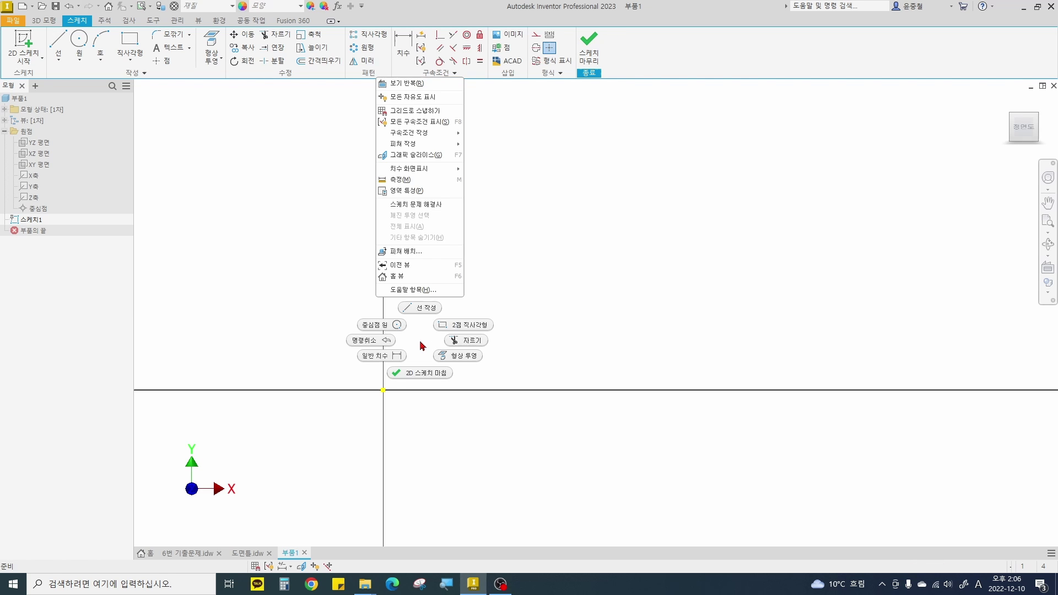
left_click(462, 331)
left_click(384, 391)
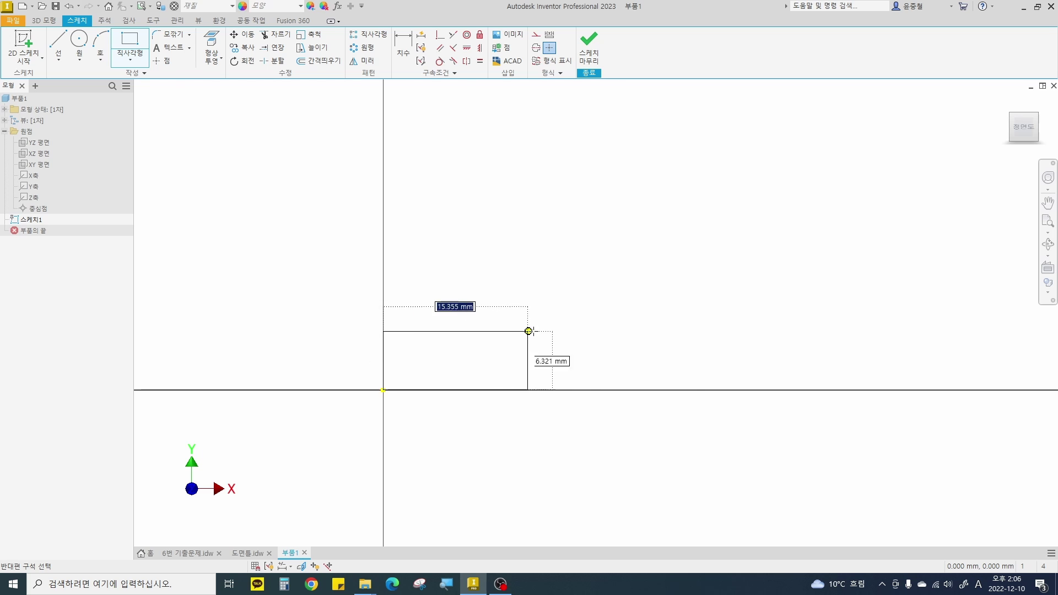
left_click(668, 349)
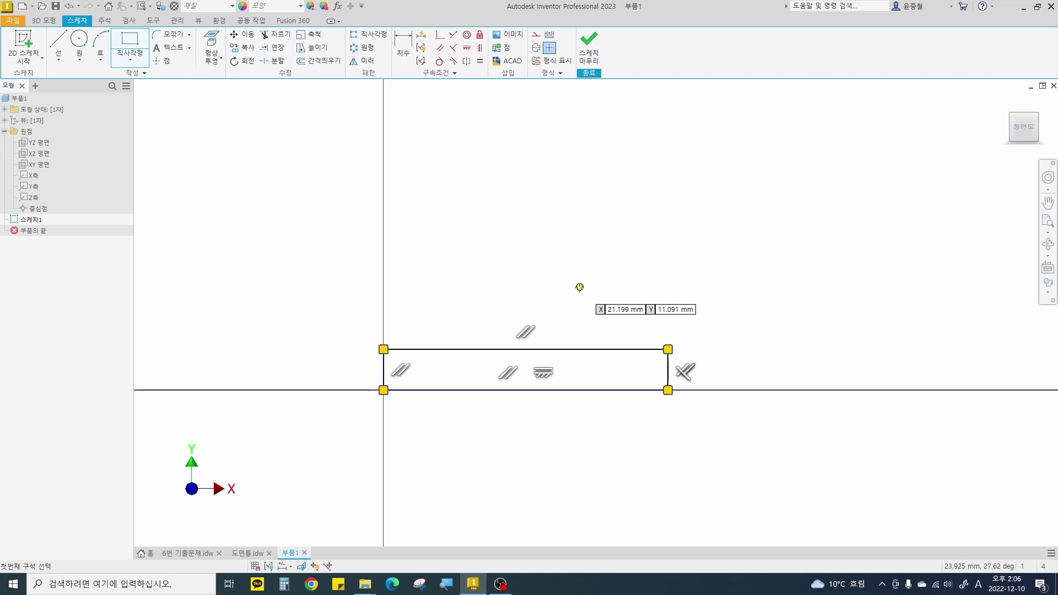
key("Escape")
middle_click_drag(618, 321, 454, 266)
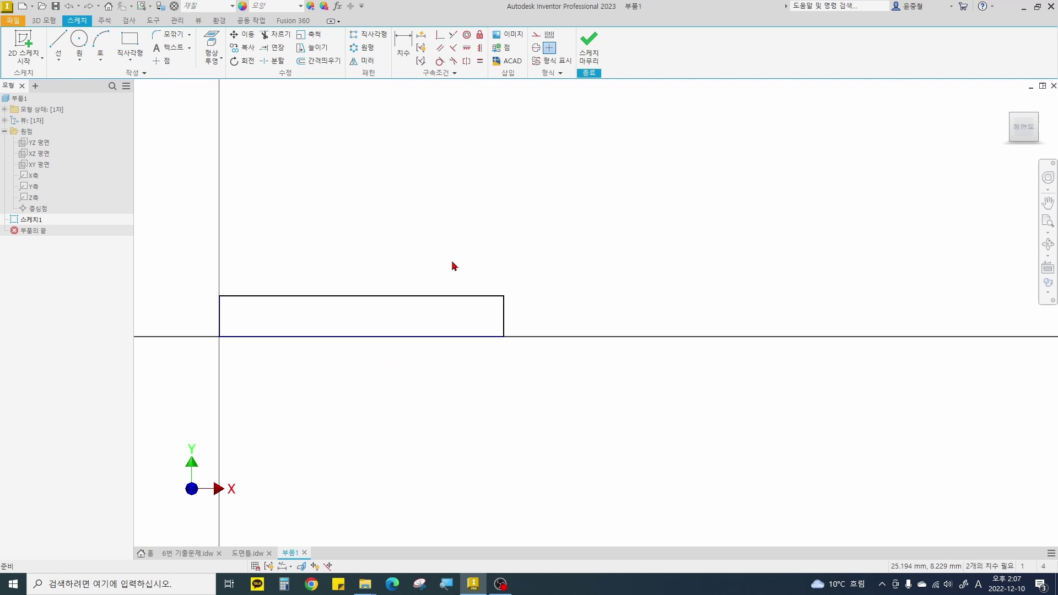
mouse_move(219, 297)
left_mouse_down()
mouse_move(437, 296)
mouse_move(557, 345)
mouse_move(623, 459)
mouse_move(508, 348)
mouse_move(225, 335)
left_mouse_up()
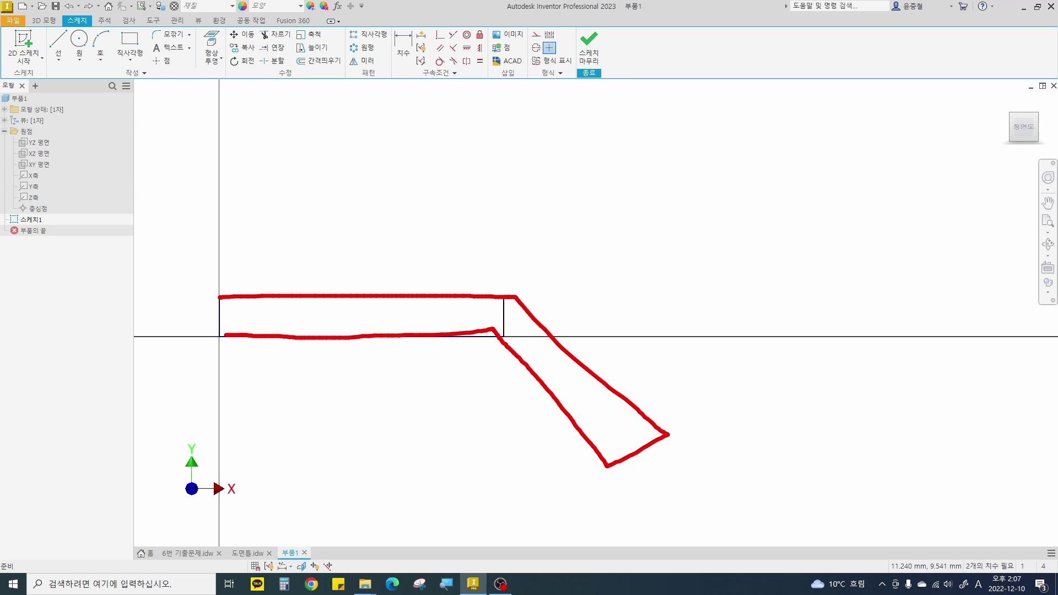
key("Escape")
Sketch the sloping leg from the rectangle's lower-right corner: a line about 19.5 mm, a short end about 5 mm, and a line back to the upper-right corner.
right_click(378, 237)
left_click(386, 202)
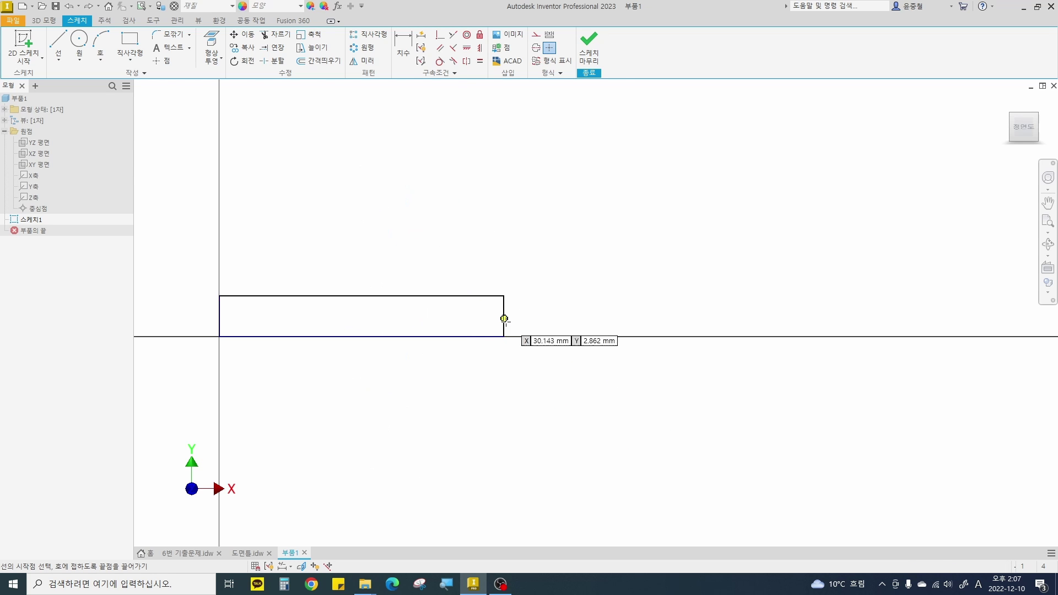
left_click(504, 336)
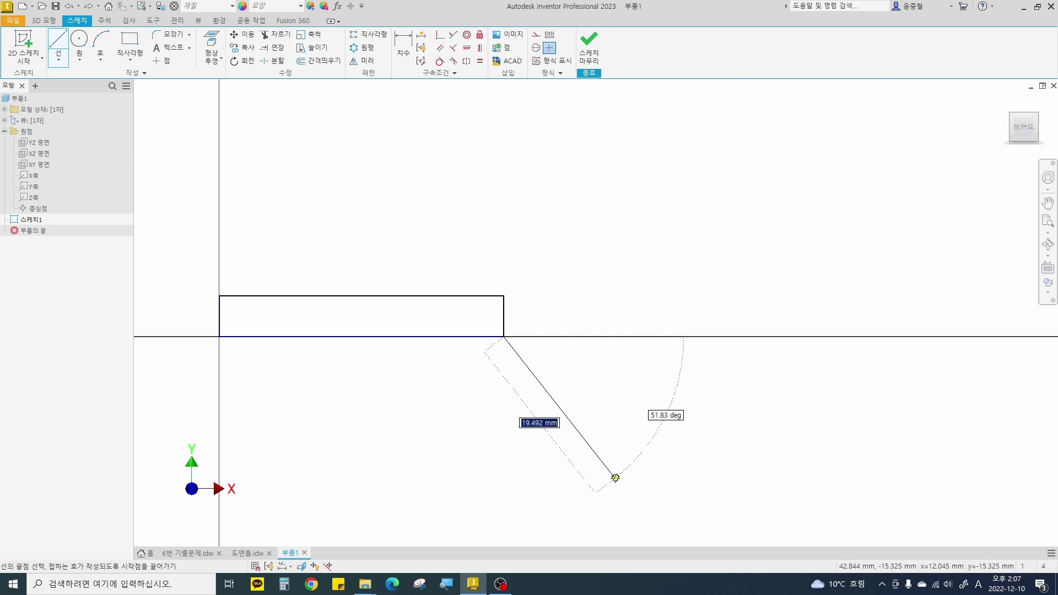
left_click(616, 478)
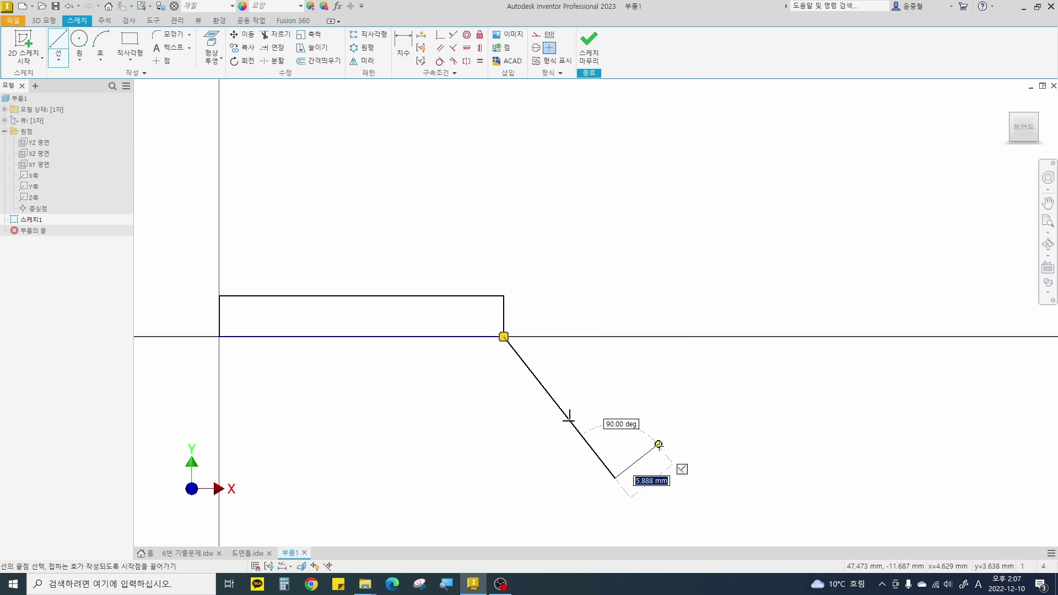
key("ctrl+2")
mouse_move(574, 429)
left_mouse_down()
mouse_move(553, 424)
mouse_move(589, 418)
left_mouse_up()
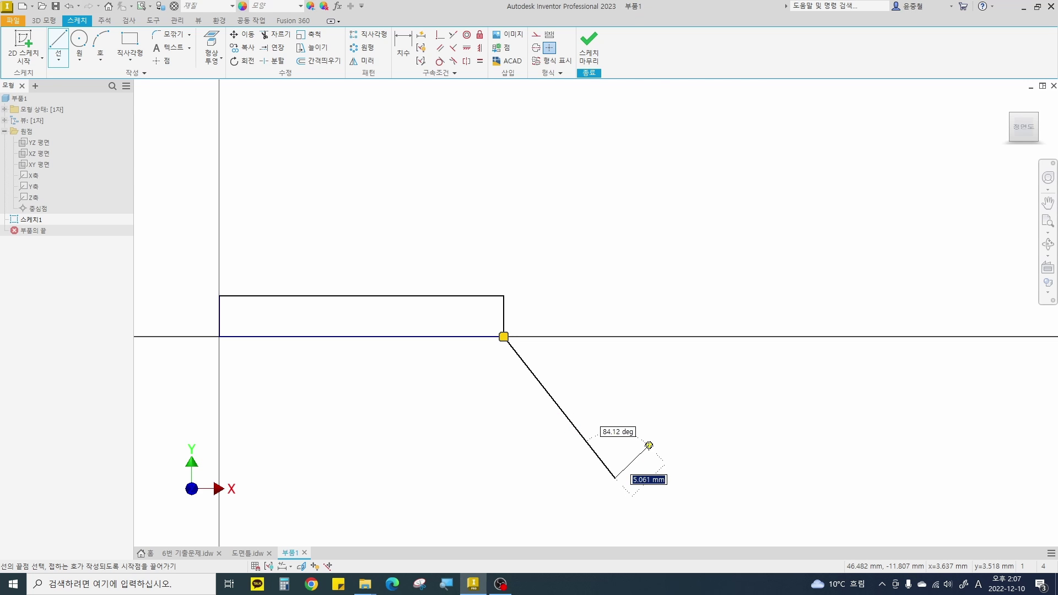
left_click(648, 445)
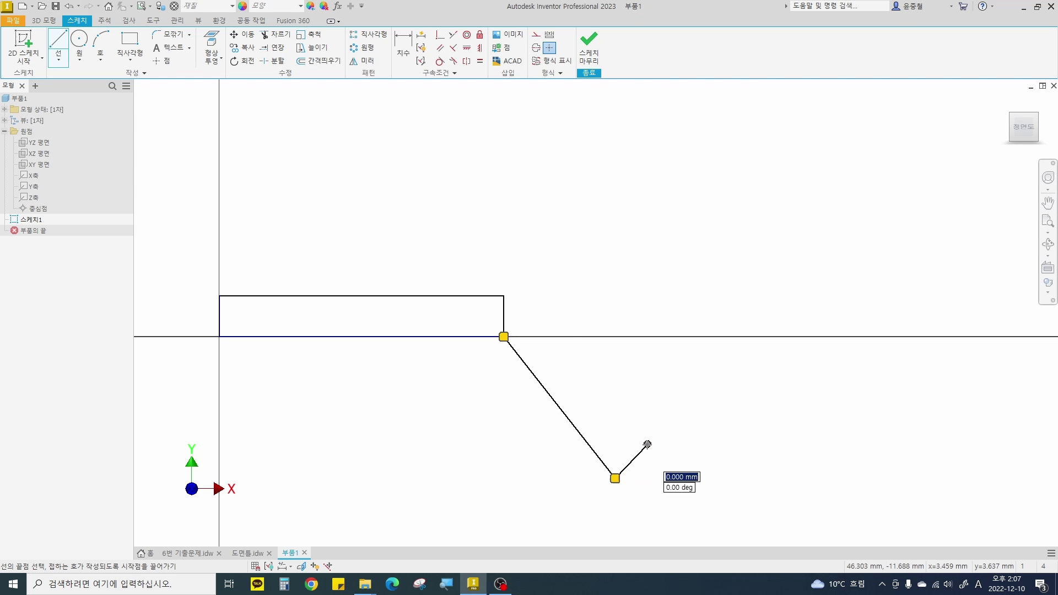
left_click(504, 295)
key("Escape")
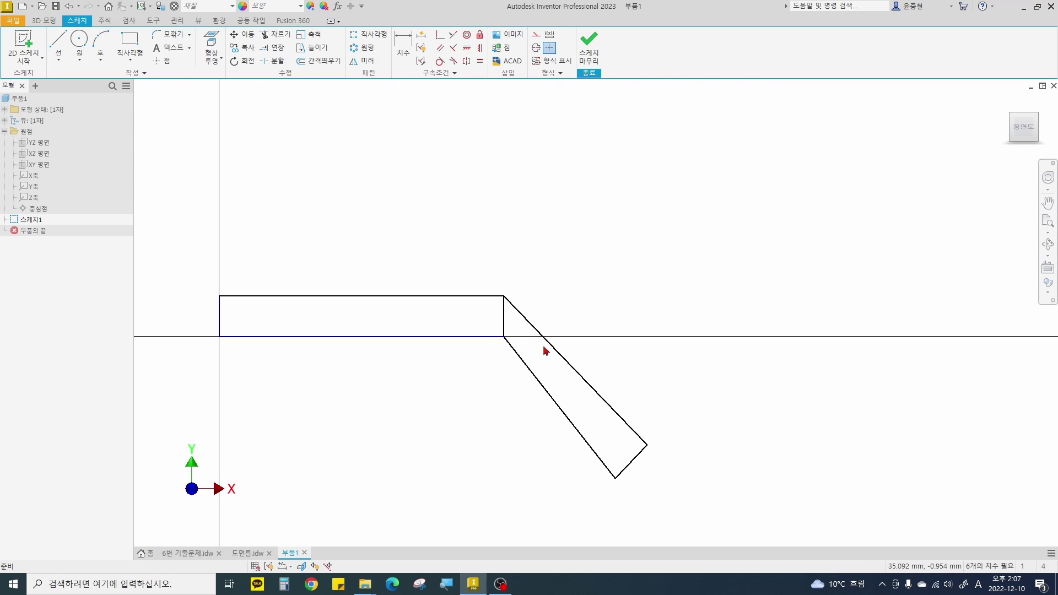
Trim away the rectangle's right edge between the flat part and the sloping leg to leave one bent profile.
right_click(526, 273)
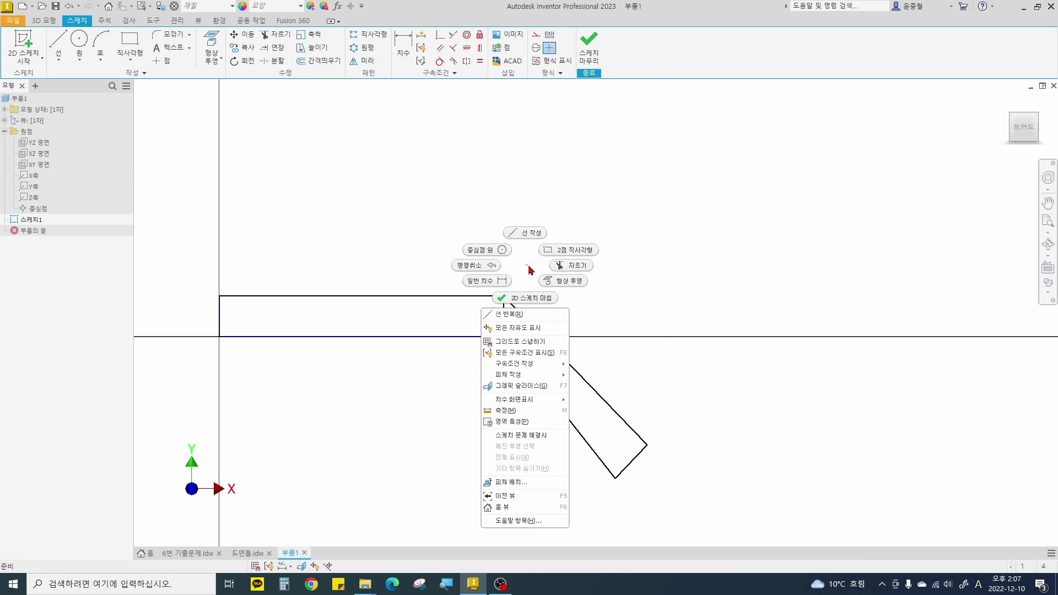
left_click(574, 267)
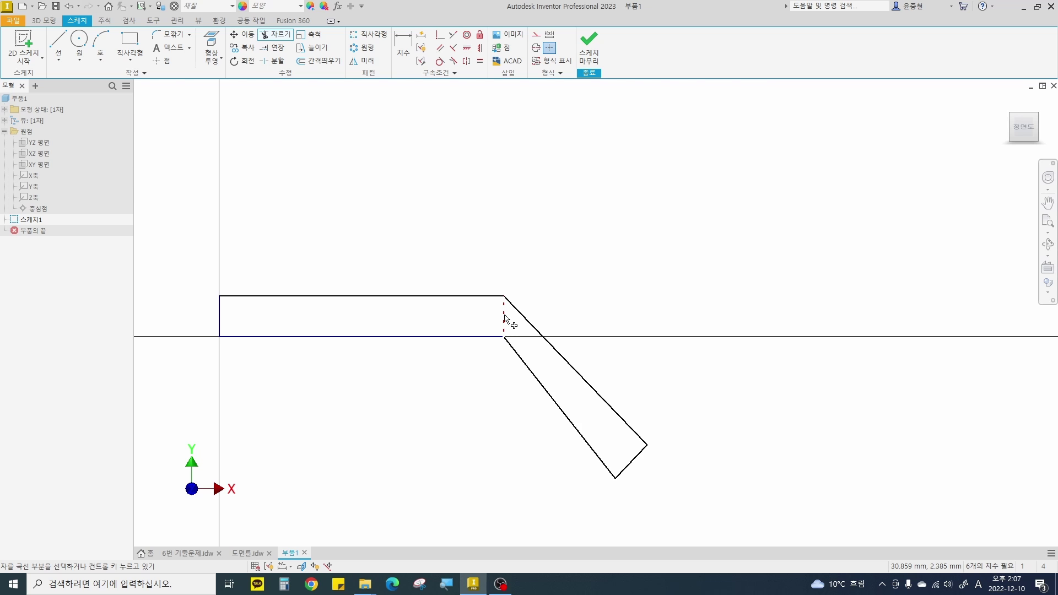
left_click(504, 318)
scroll(336, 303, "up", 2)
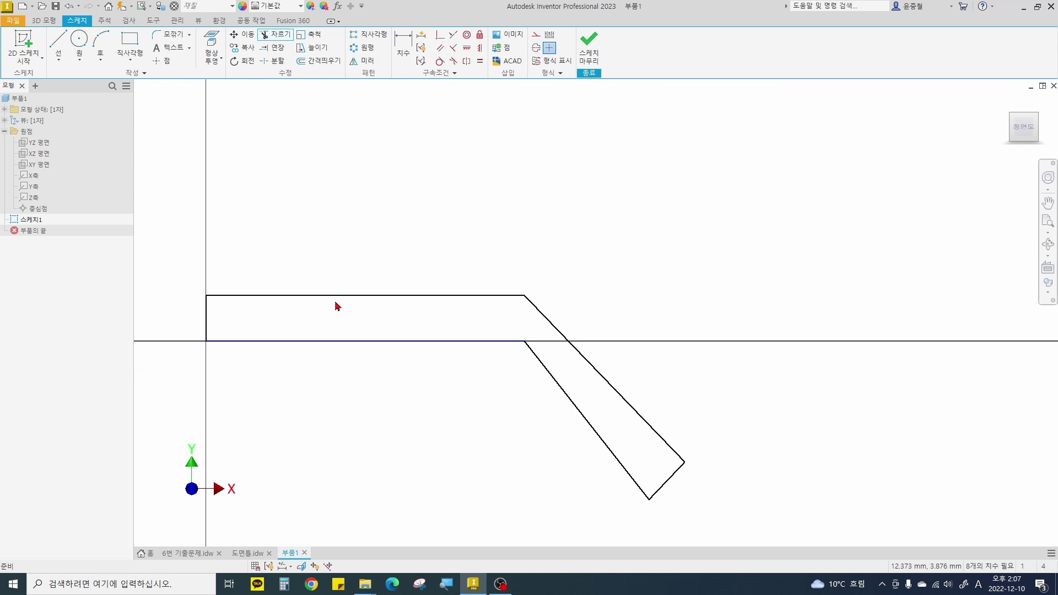
middle_click_drag(345, 304, 398, 313)
key("Escape")
Dimension the upper edge of the profile's flat part at 80 mm.
scroll(395, 312, "down", 3)
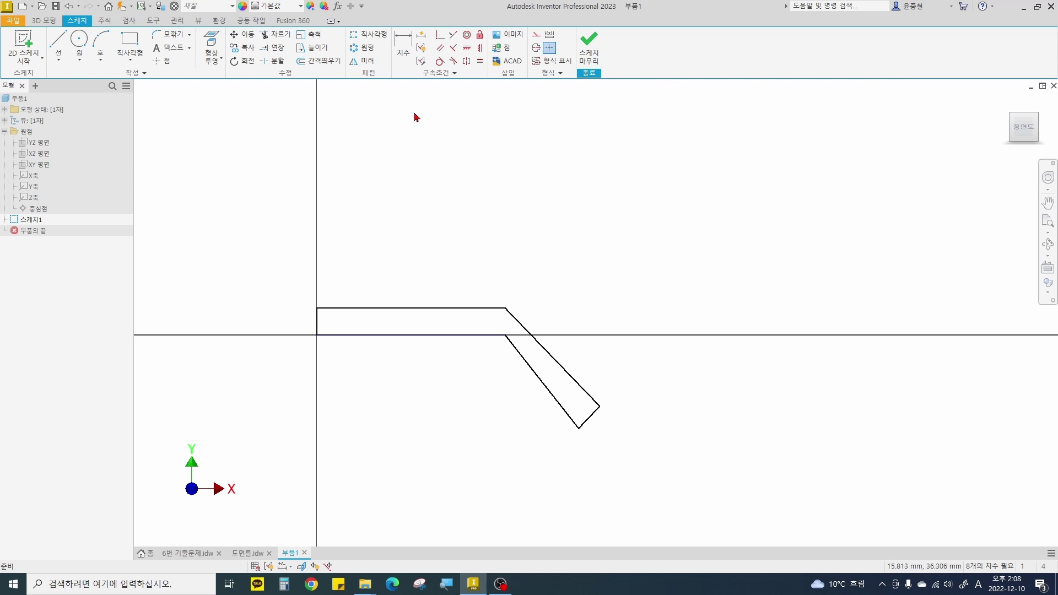
mouse_move(421, 67)
left_mouse_down()
mouse_move(409, 21)
mouse_move(423, 64)
left_mouse_up()
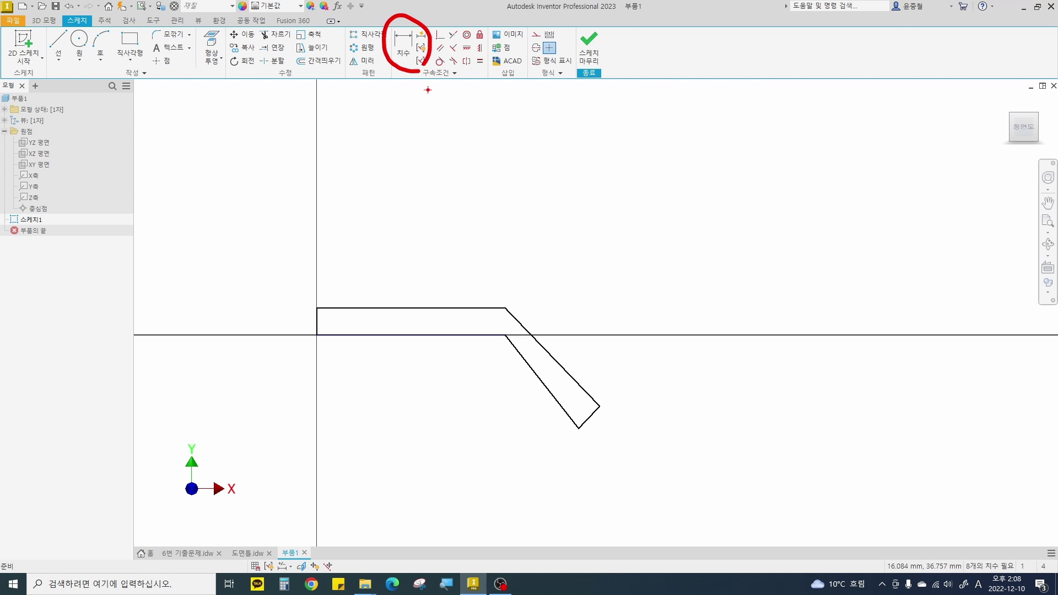
key("Escape")
right_click(419, 223)
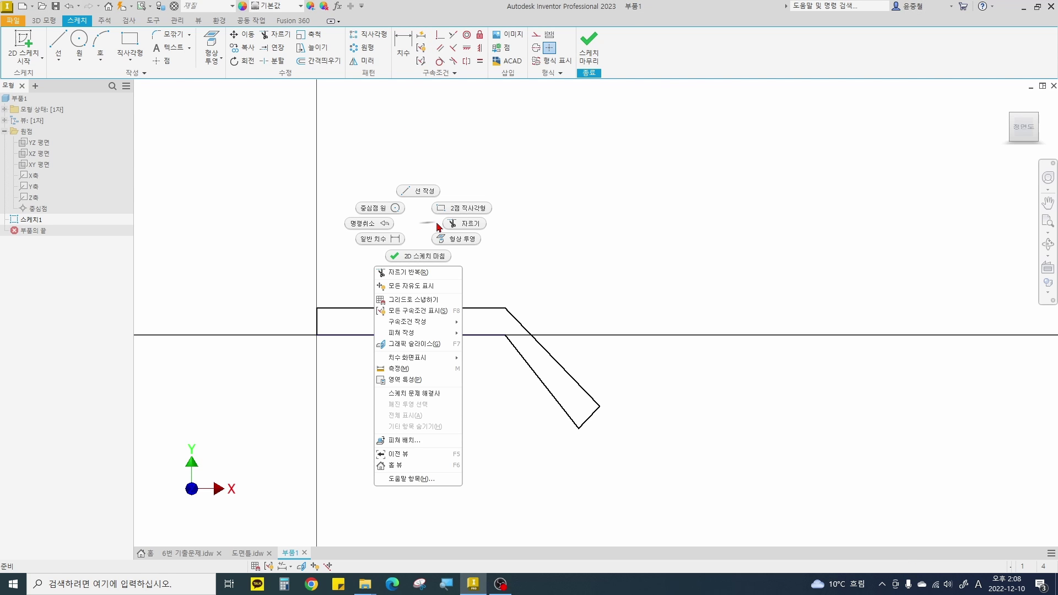
left_click(385, 244)
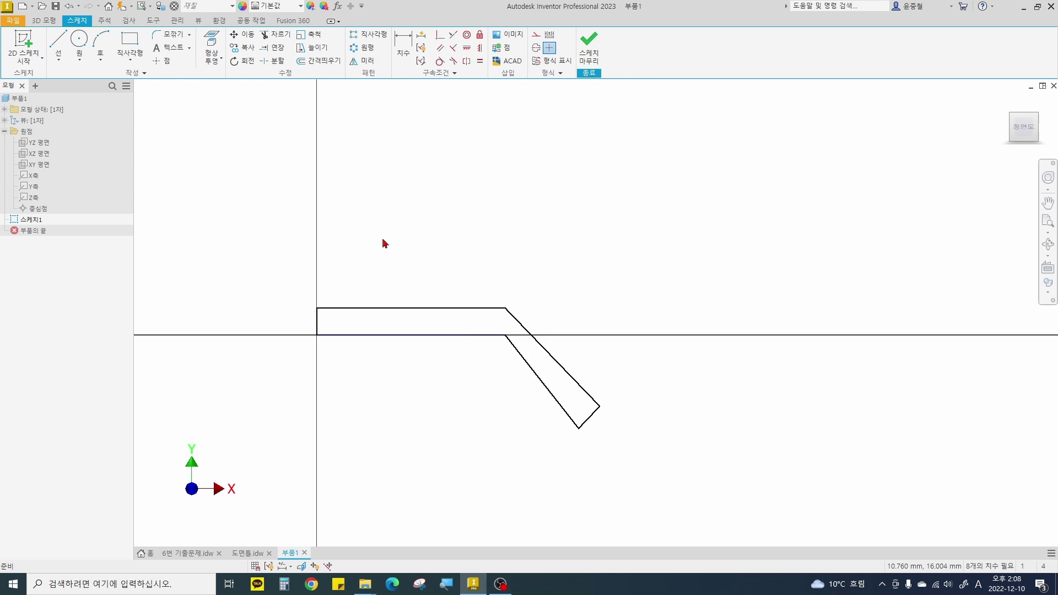
left_click(432, 309)
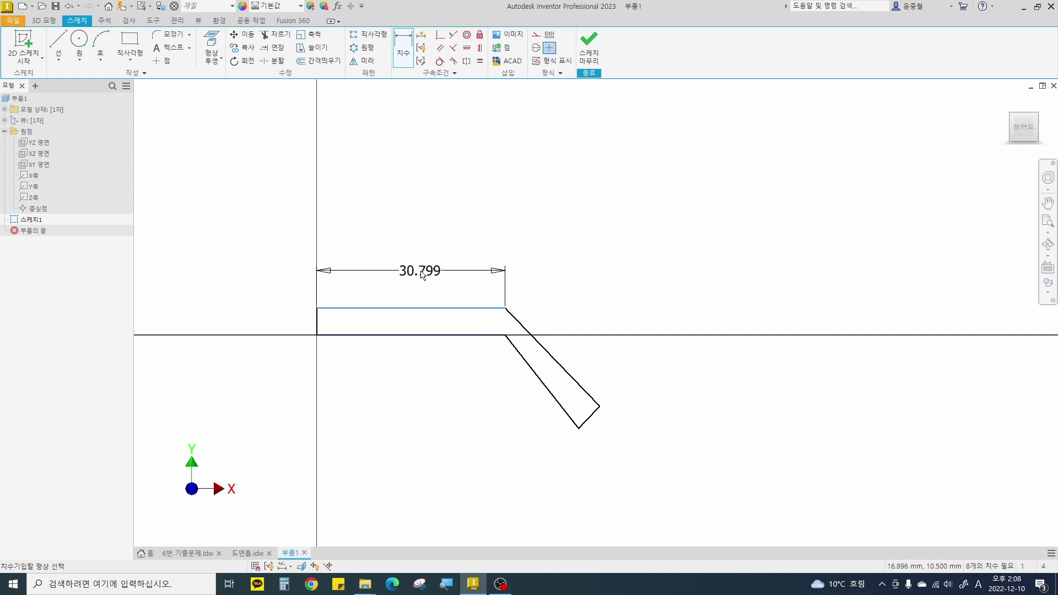
left_click(433, 275)
type("80")
key("Return")
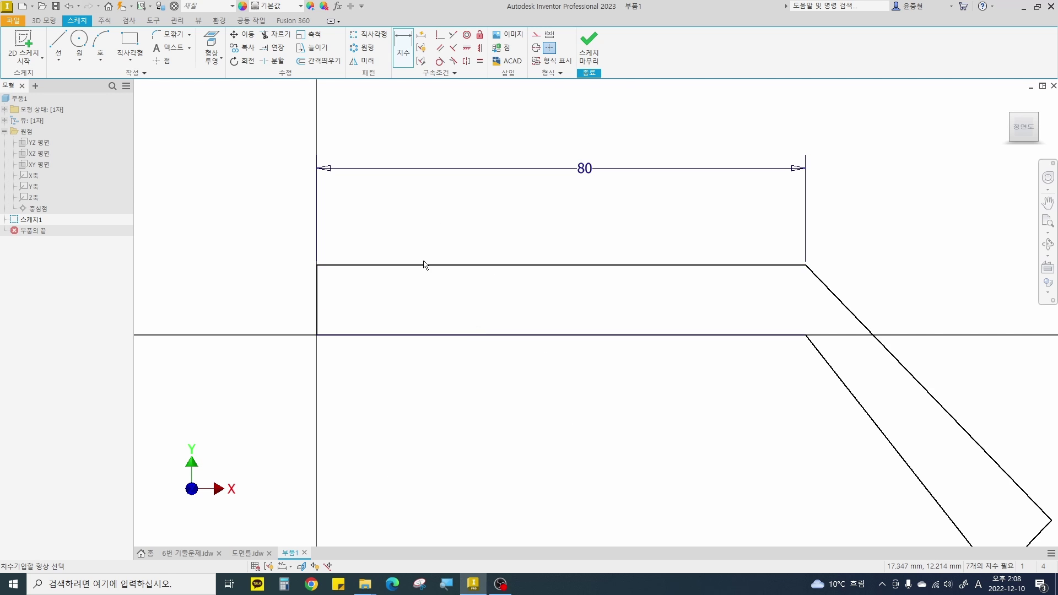
Dimension the outer edge of the sloping leg at 60 mm, aligned with its slope.
left_click(844, 391)
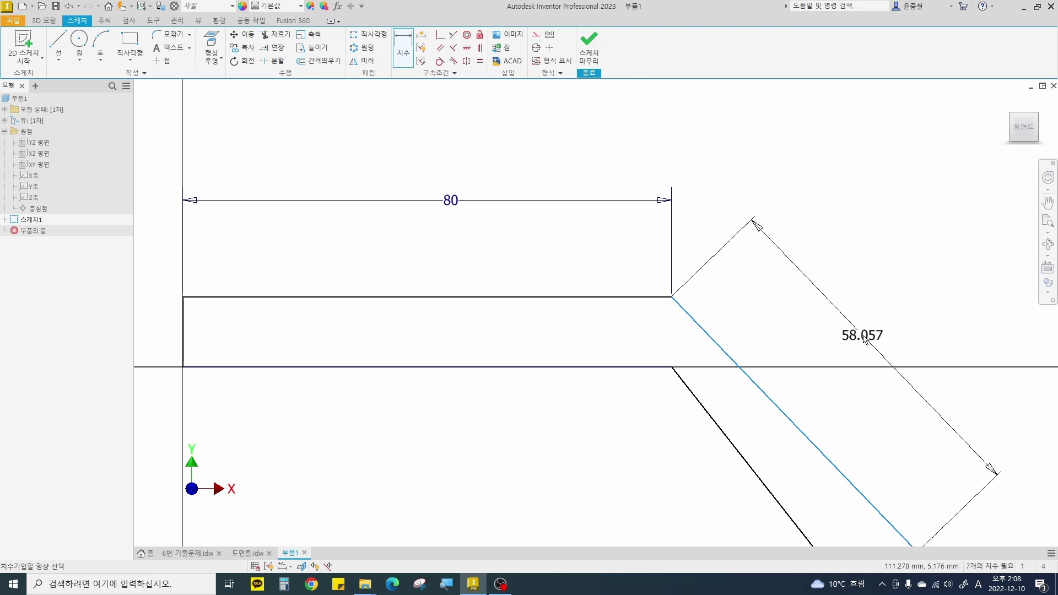
left_click(868, 337)
type("60")
key("Return")
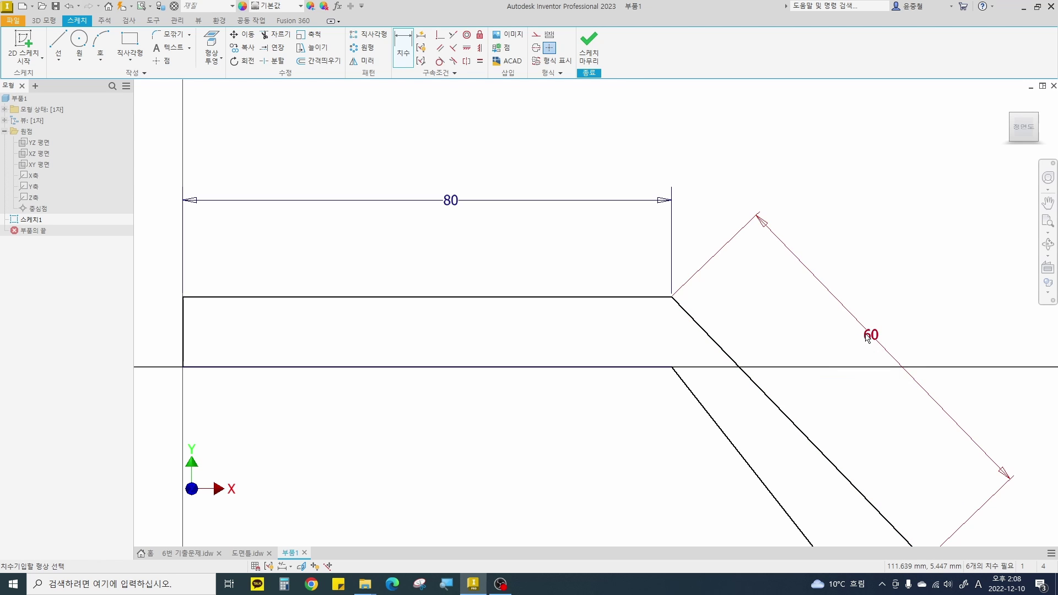
key("Escape")
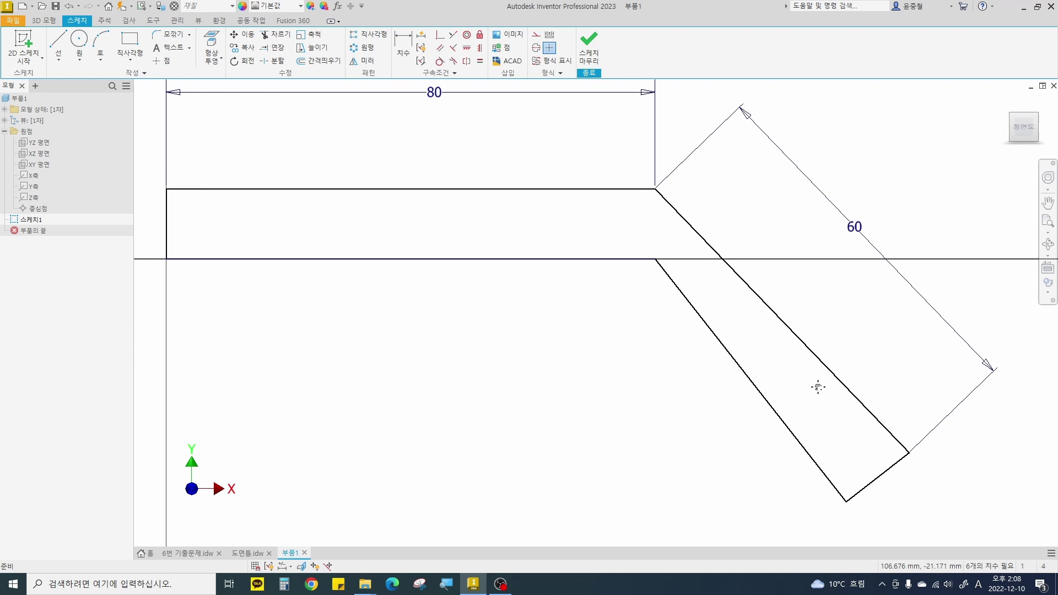
Dimension the short end edge of the sloping leg at 10 mm.
key("d")
left_click(874, 386)
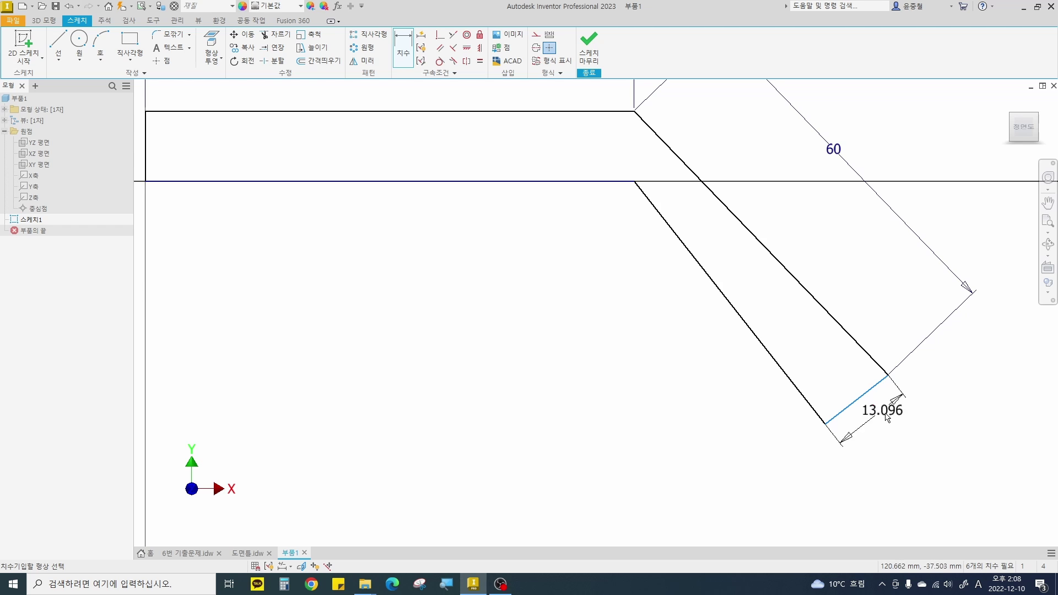
left_click(904, 430)
type("10")
key("Return")
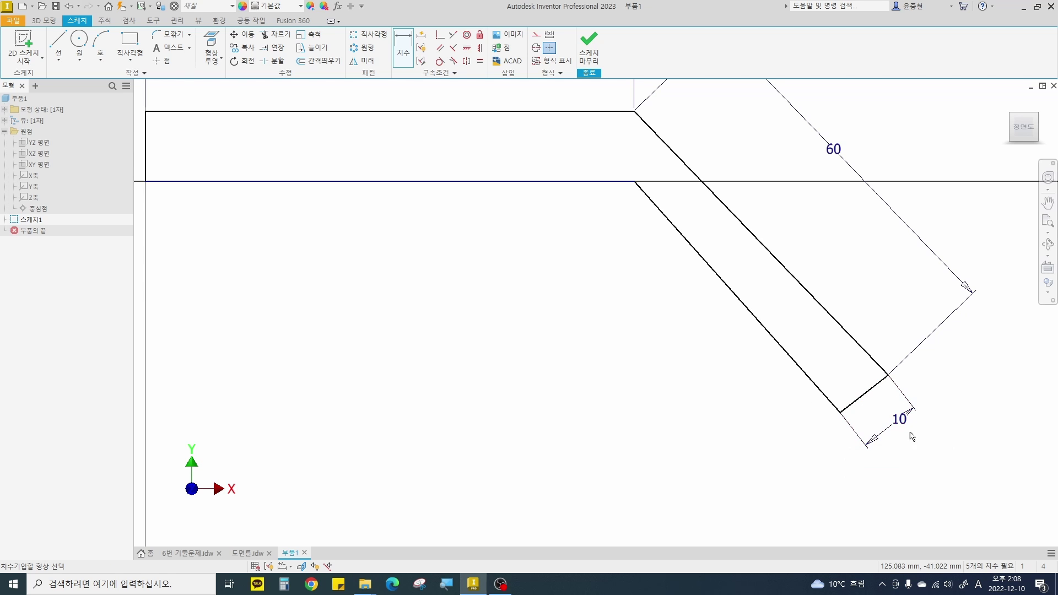
scroll(810, 401, "up", 3)
middle_click_drag(808, 402, 782, 434)
scroll(780, 436, "down", 5)
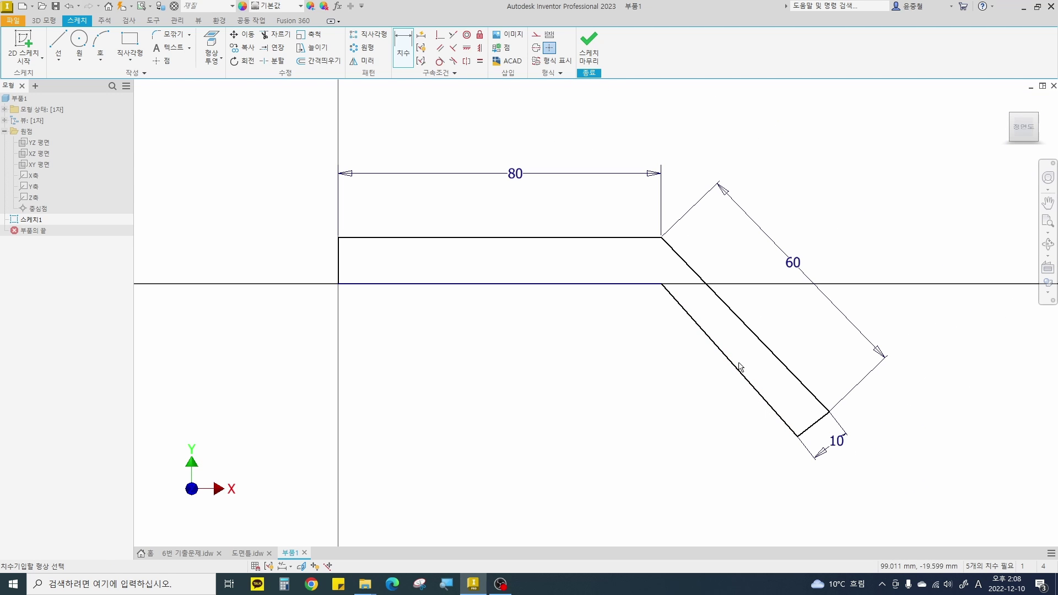
Dimension the angle between the flat part's lower edge and the leg's inner edge at 150 degrees.
left_click_drag(661, 244, 780, 360)
left_click_drag(691, 313, 776, 398)
left_click_drag(823, 397, 785, 406)
key("Escape")
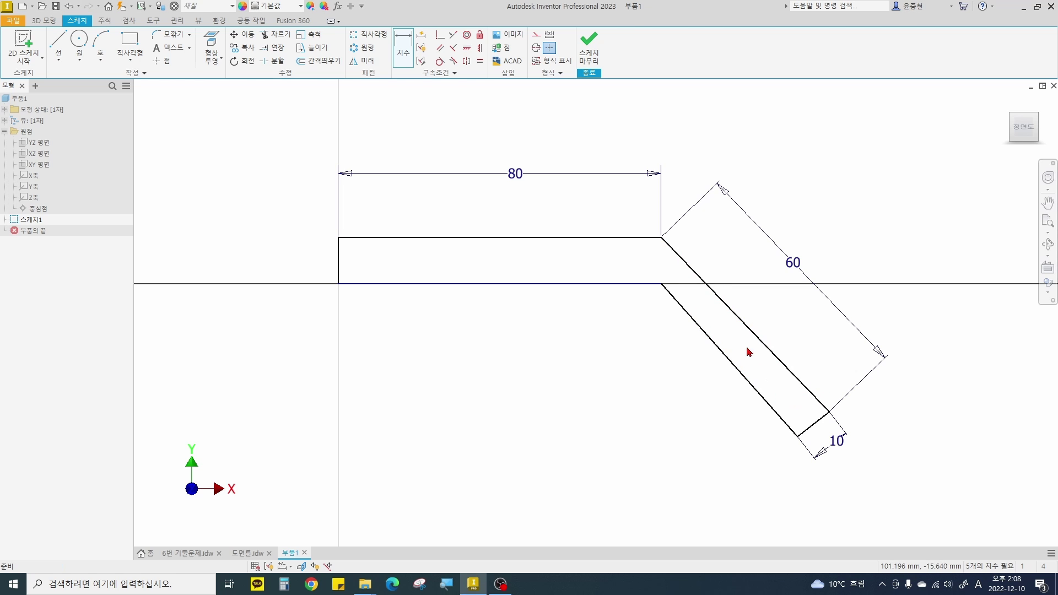
key("Escape")
key("d")
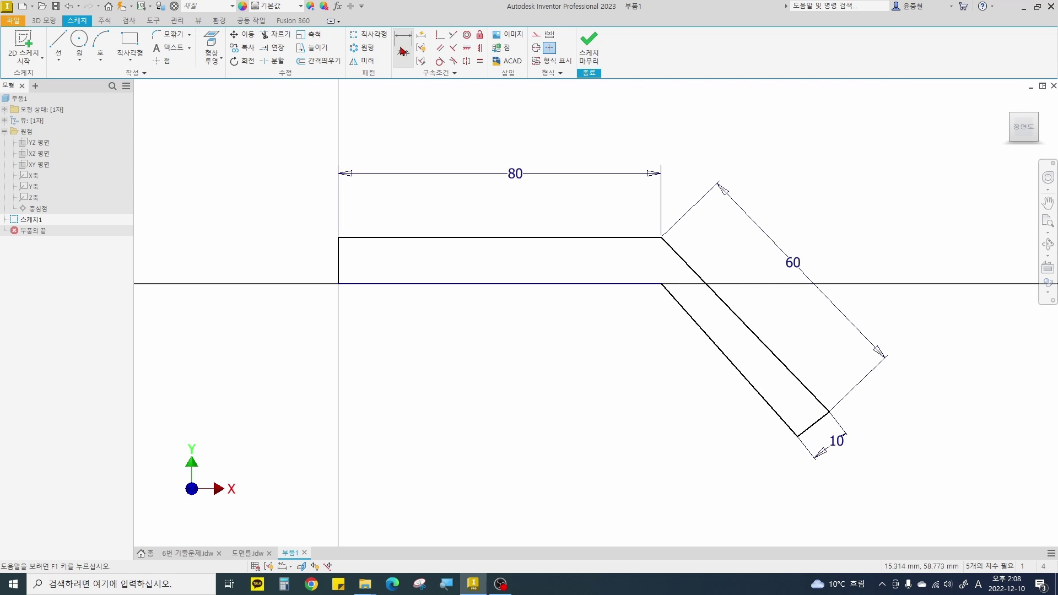
left_click(573, 285)
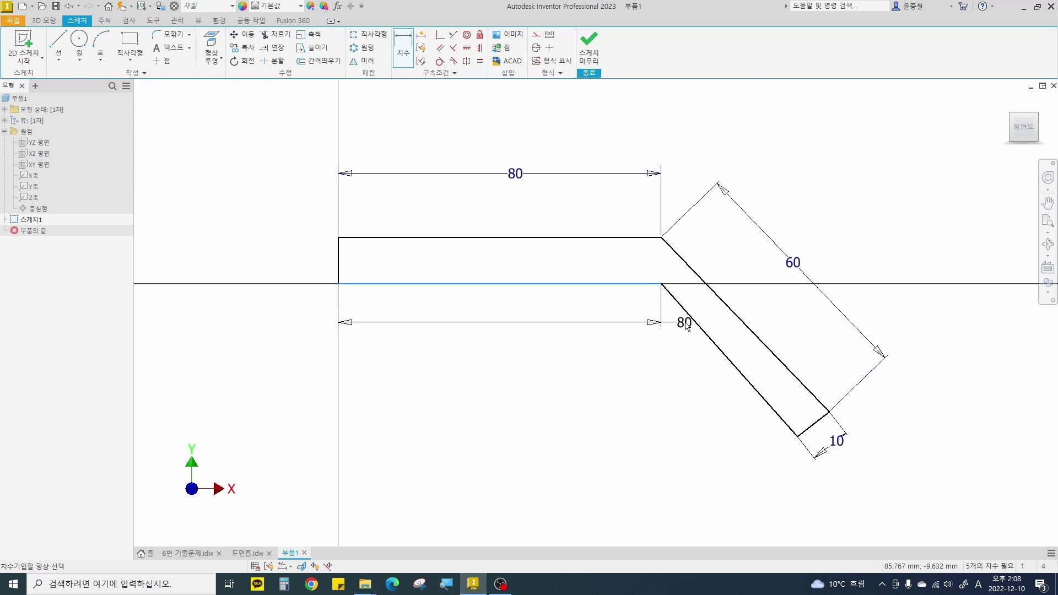
left_click(693, 319)
left_click(622, 335)
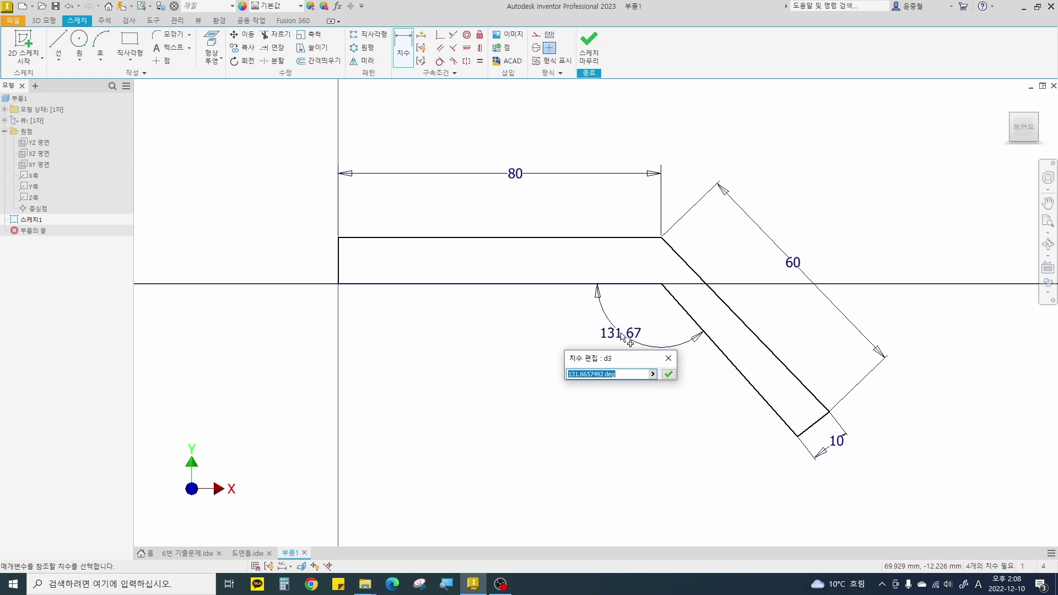
type("150")
key("Return")
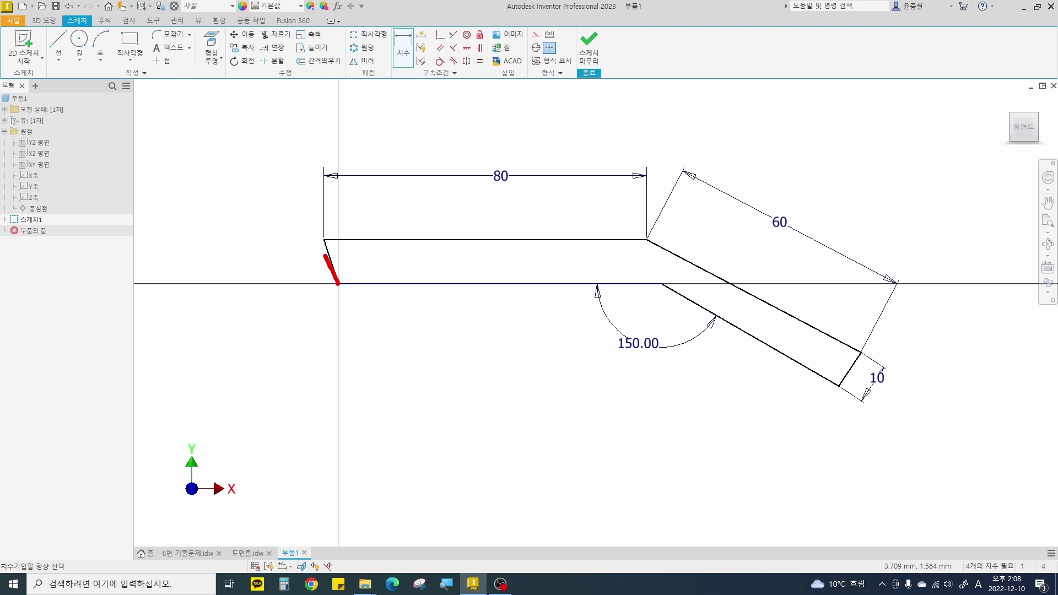
Constrain the flat part's slanted short end to be perpendicular to its lower edge.
key("Escape")
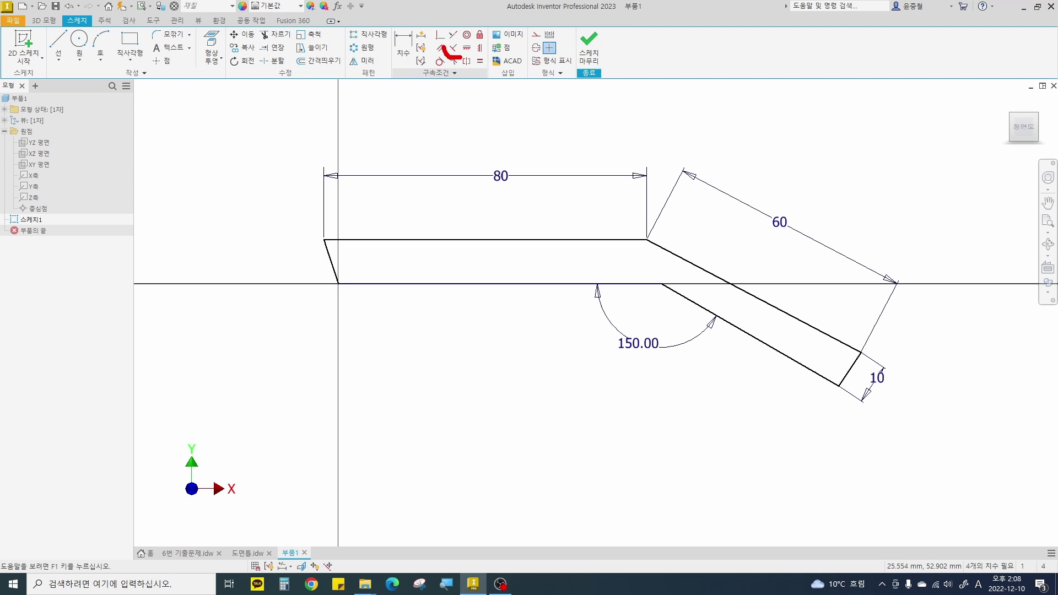
left_click(453, 47)
left_click(385, 285)
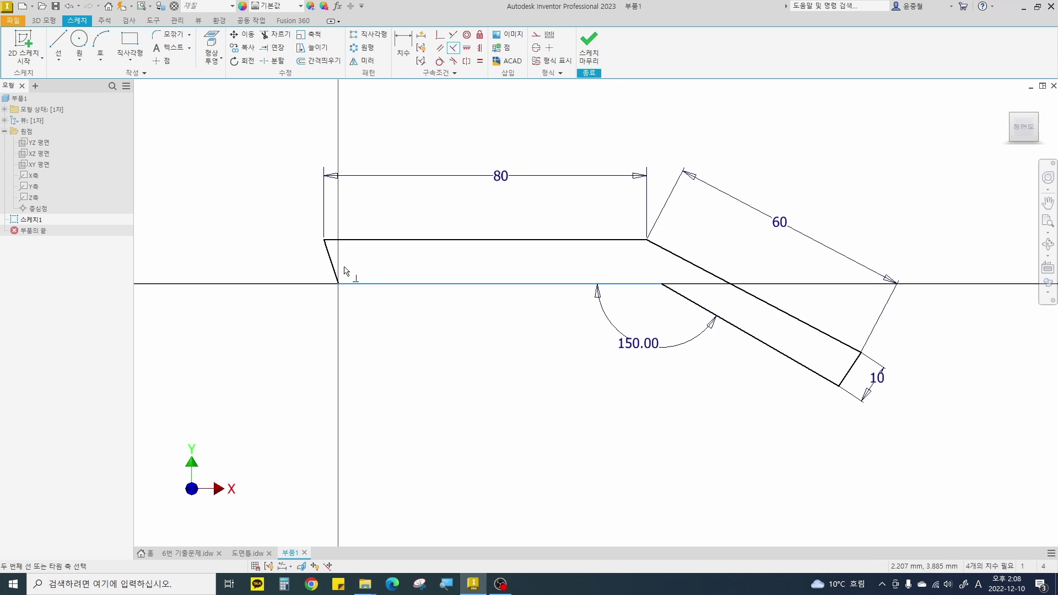
left_click(337, 270)
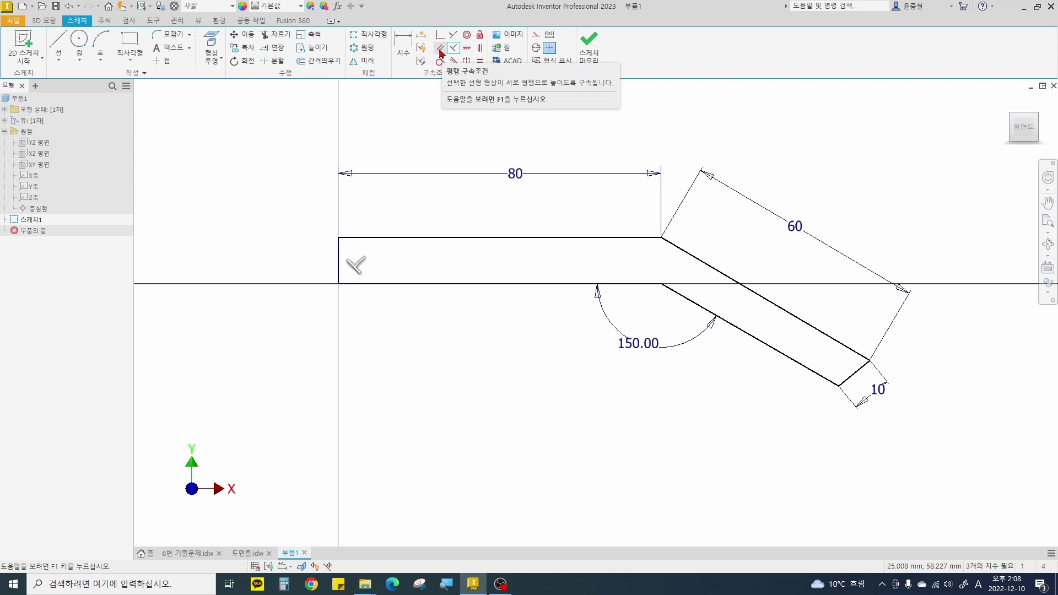
Make the two long edges of the sloping leg parallel.
key("ctrl+2")
mouse_move(450, 60)
left_mouse_down()
mouse_move(407, 57)
mouse_move(446, 63)
left_mouse_up()
key("Escape")
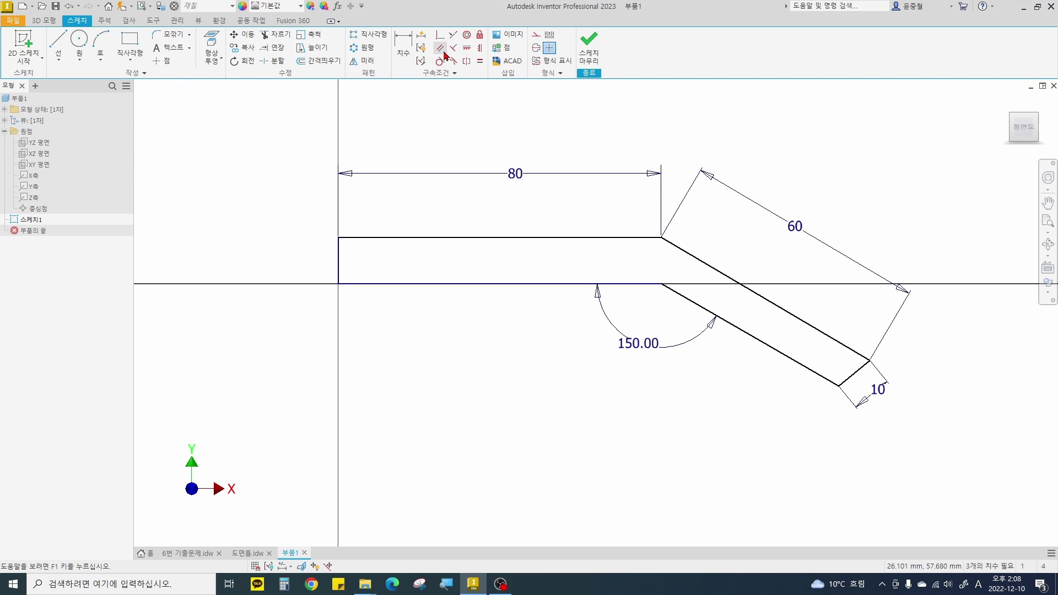
left_click(440, 48)
left_click(715, 308)
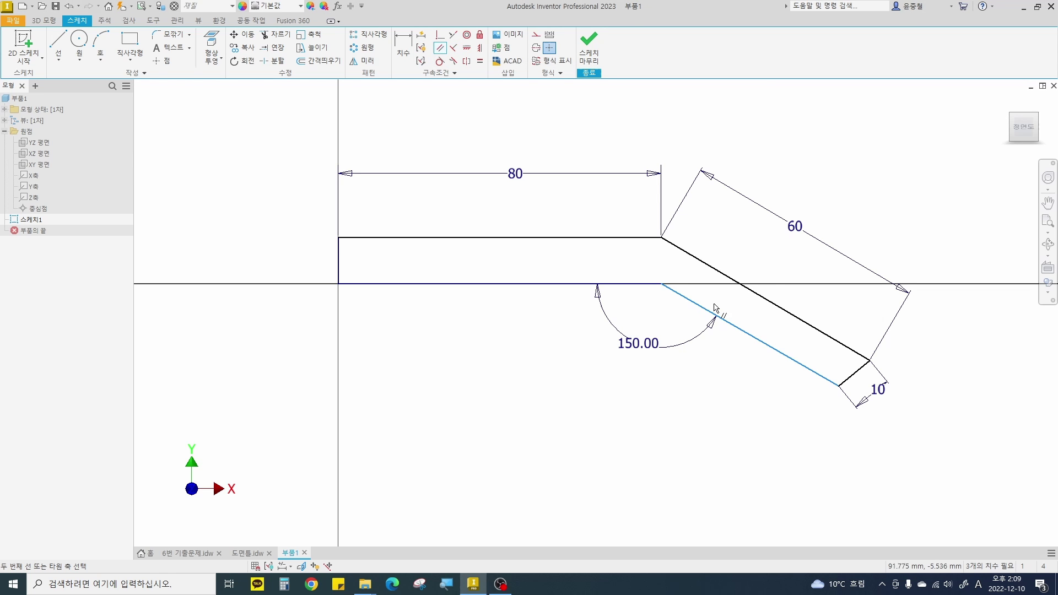
left_click(740, 284)
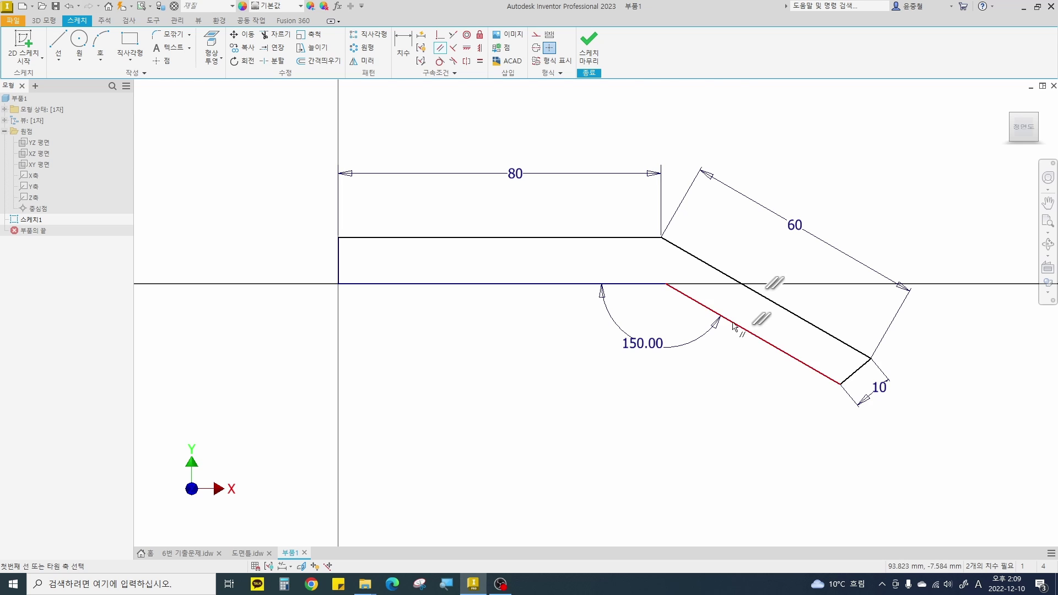
key("Escape")
Constrain the short end of the sloping leg to be perpendicular to the leg's inner edge.
left_click_drag(843, 386, 876, 360)
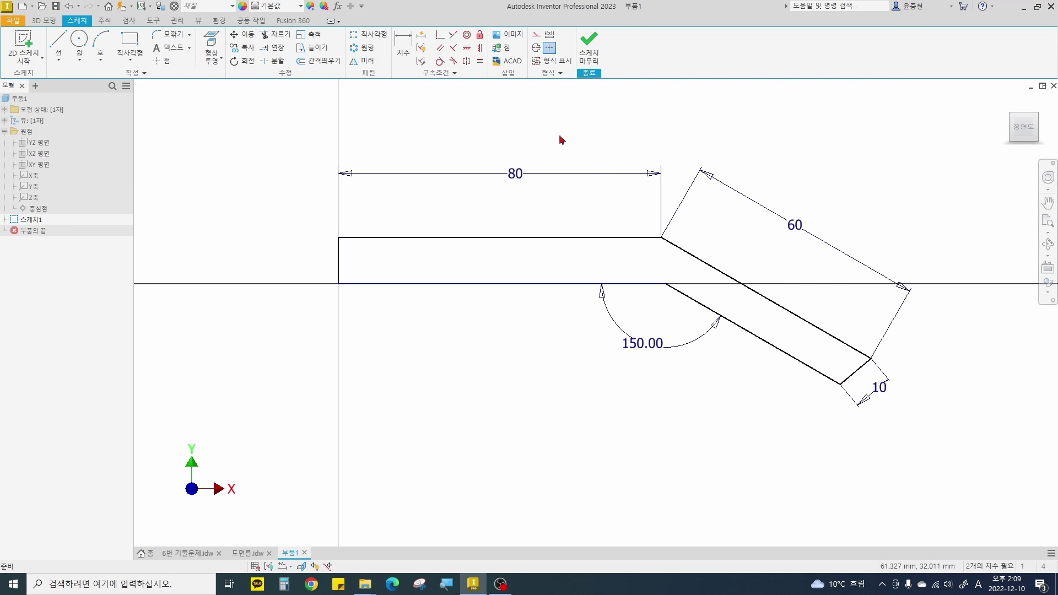
left_click(456, 49)
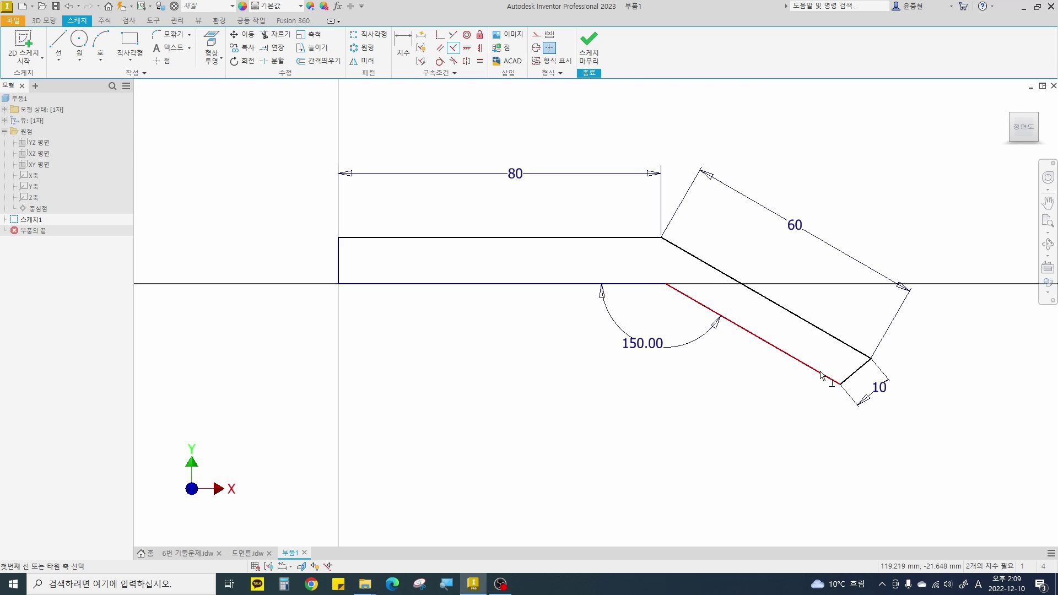
left_click(823, 376)
left_click(861, 369)
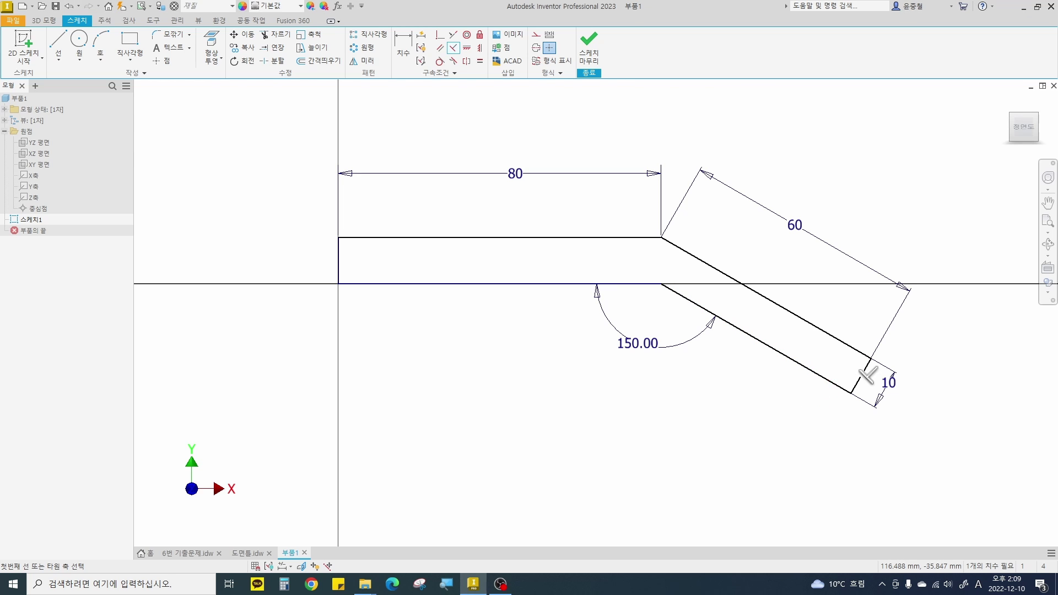
left_click_drag(830, 381, 866, 382)
mouse_move(831, 350)
left_mouse_down()
mouse_move(816, 355)
mouse_move(834, 375)
mouse_move(845, 346)
left_mouse_up()
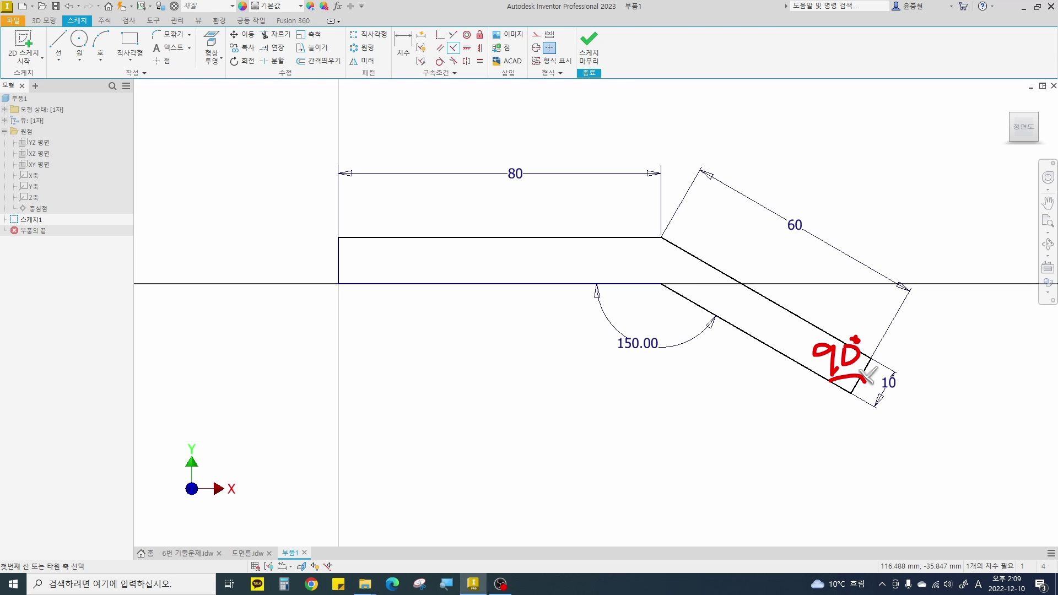
key("Escape")
key("Escape")
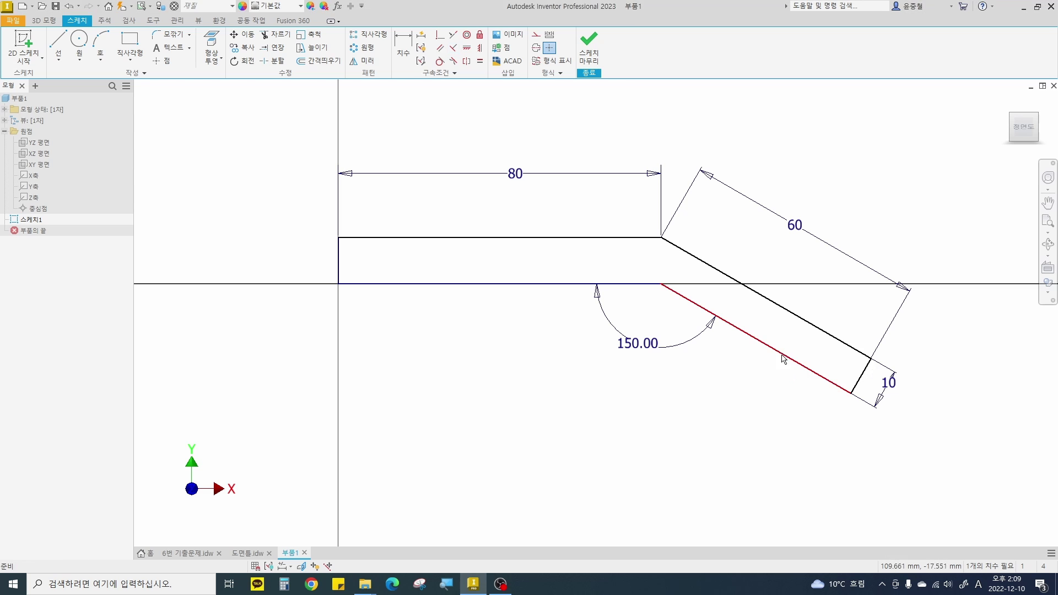
Shift the flat part's upper edge slightly to test its freedom, and dimension the short edge at the origin at 10 mm.
mouse_move(508, 238)
left_mouse_down()
mouse_move(507, 227)
mouse_move(515, 260)
mouse_move(515, 242)
left_mouse_up()
key("d")
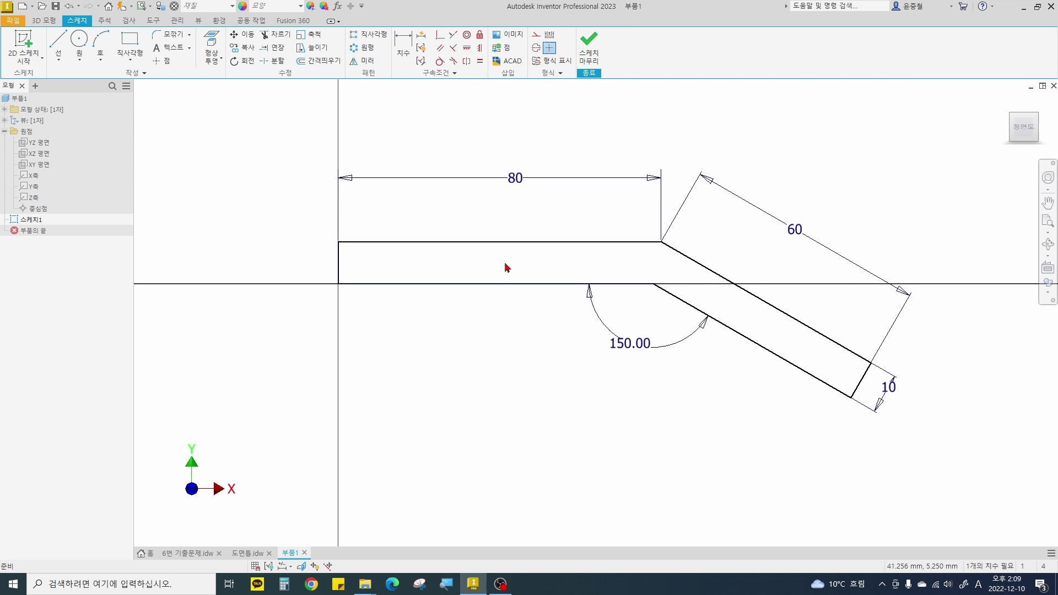
left_click(339, 270)
left_click(309, 254)
type("10")
key("Return")
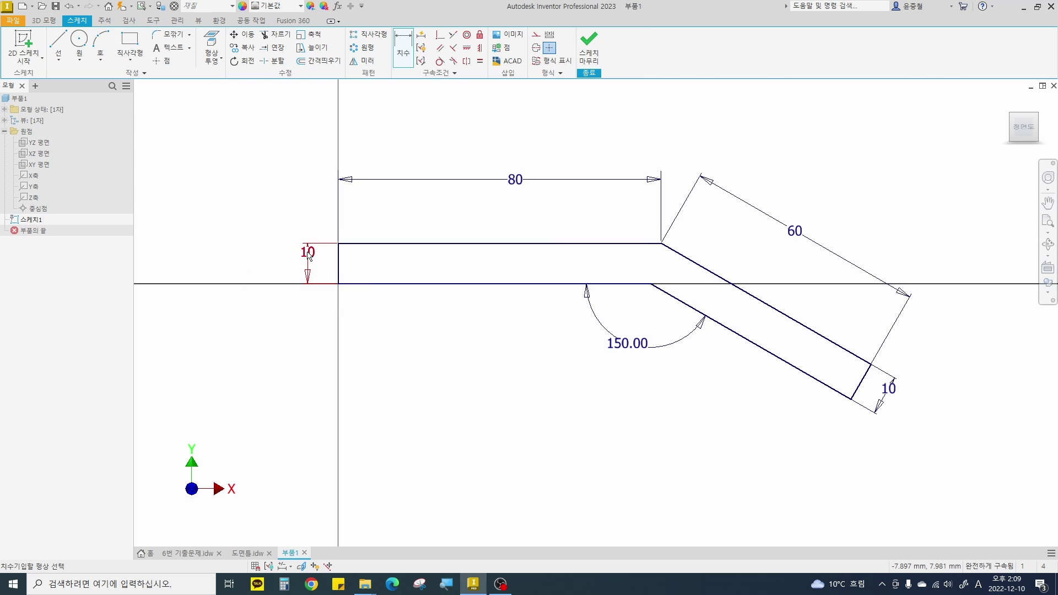
key("Escape")
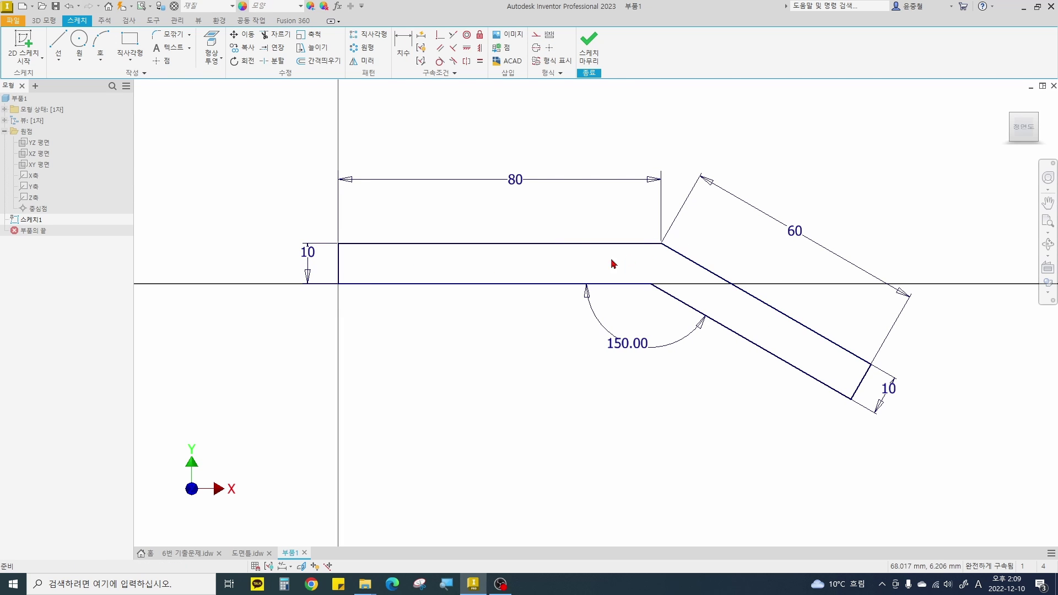
Extrude the bent profile symmetrically about the sketch plane to a total distance of 60 mm.
mouse_move(598, 262)
middle_mouse_down("shift")
mouse_move(557, 269)
mouse_move(556, 279)
middle_mouse_up("shift")
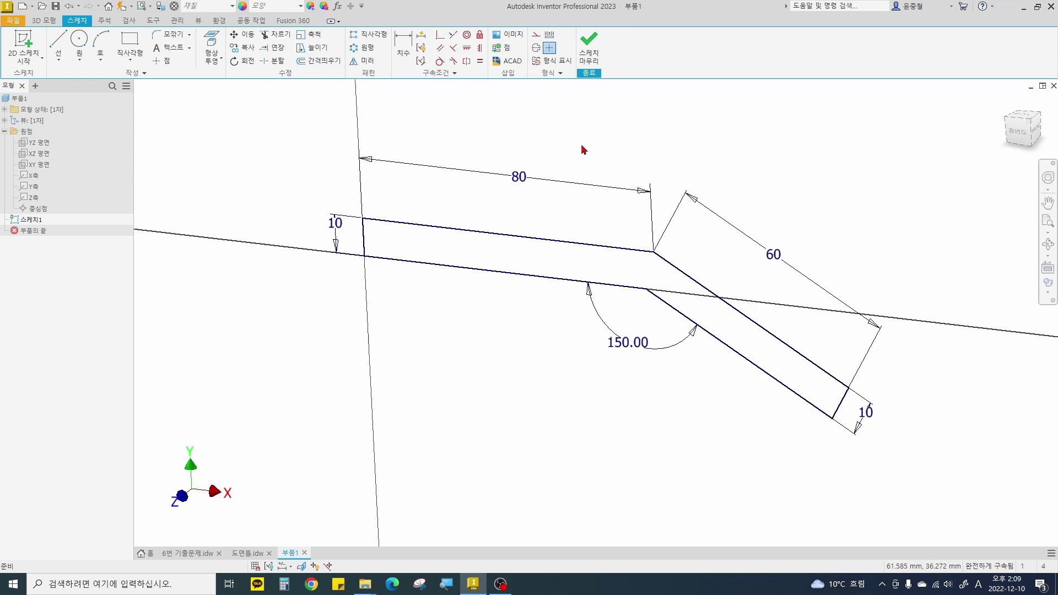
key("e")
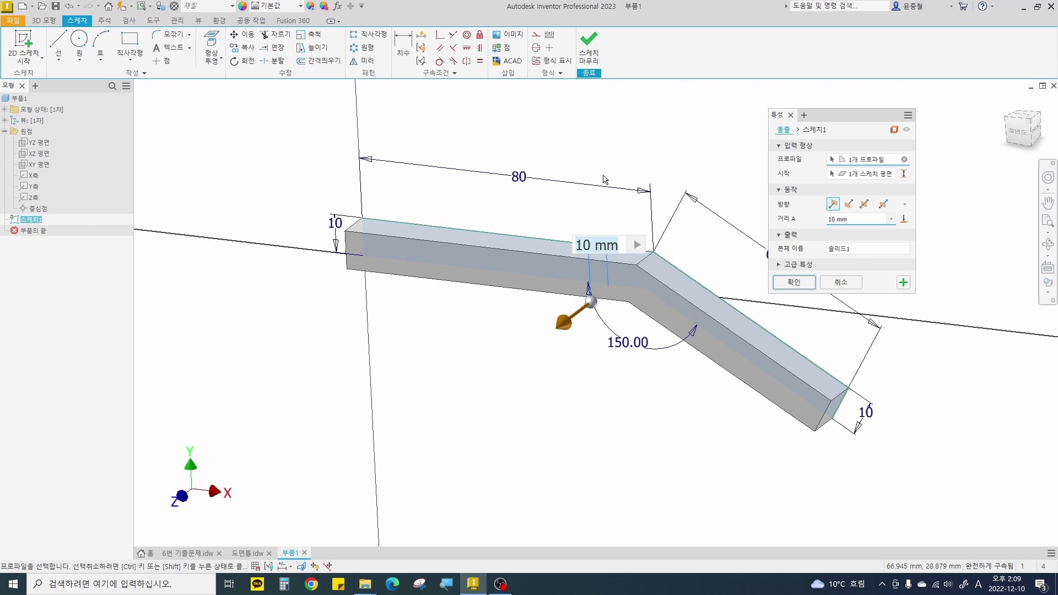
left_click(865, 205)
type("60")
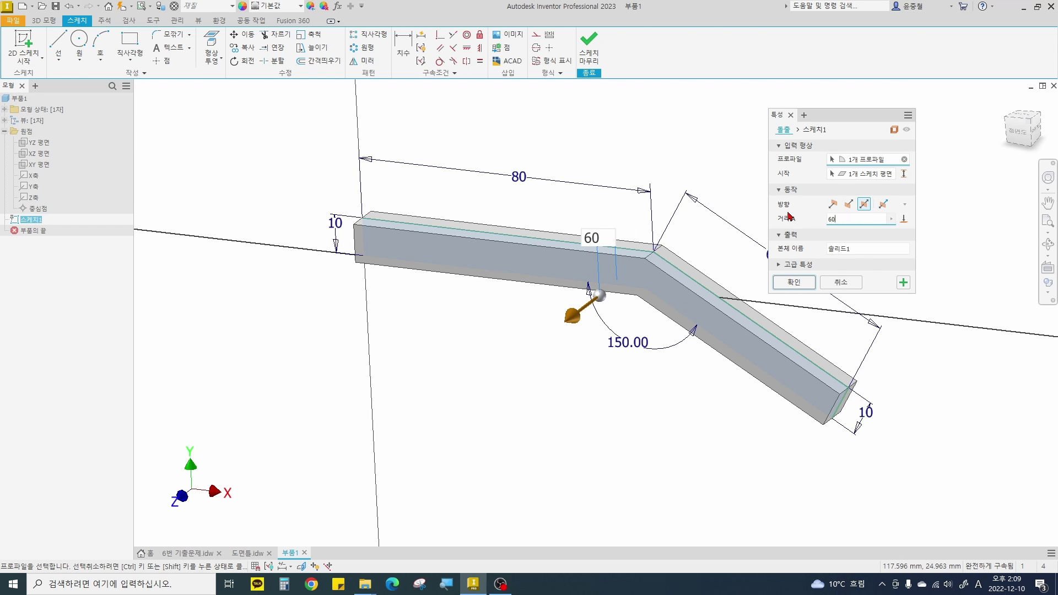
key("Return")
middle_click_drag(789, 215, 747, 403, "shift")
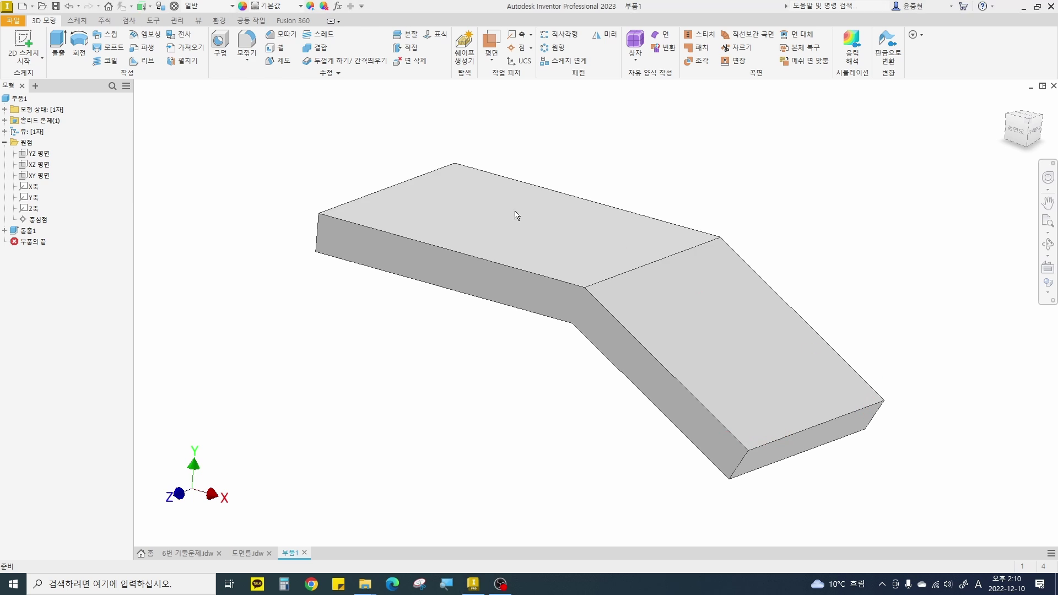
Fillet the two short corner edges at the free end of the sloping leg with an 8 mm radius.
left_click(247, 44)
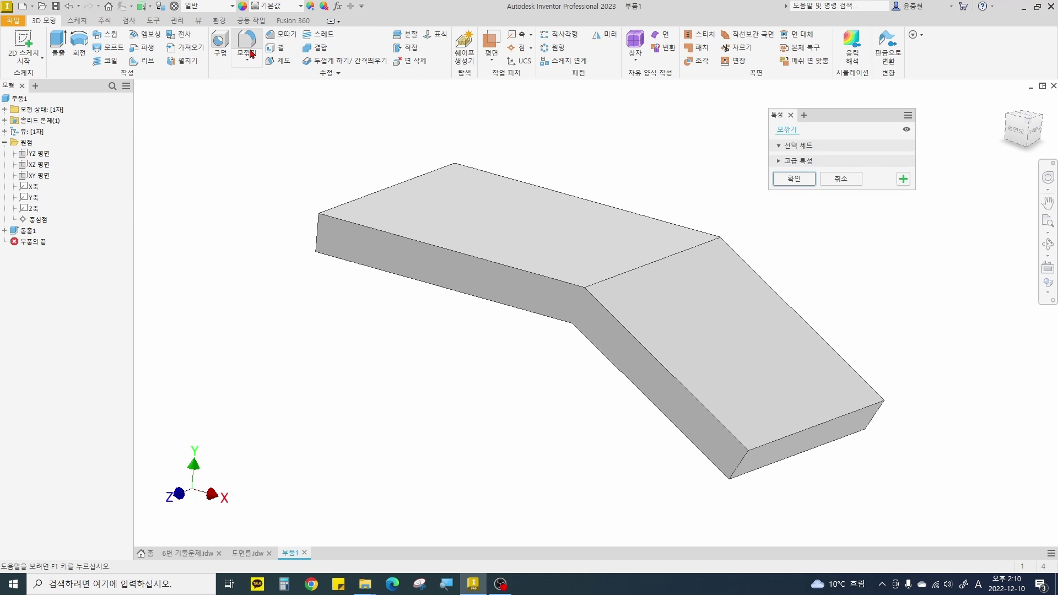
left_click(740, 465)
left_click(880, 419)
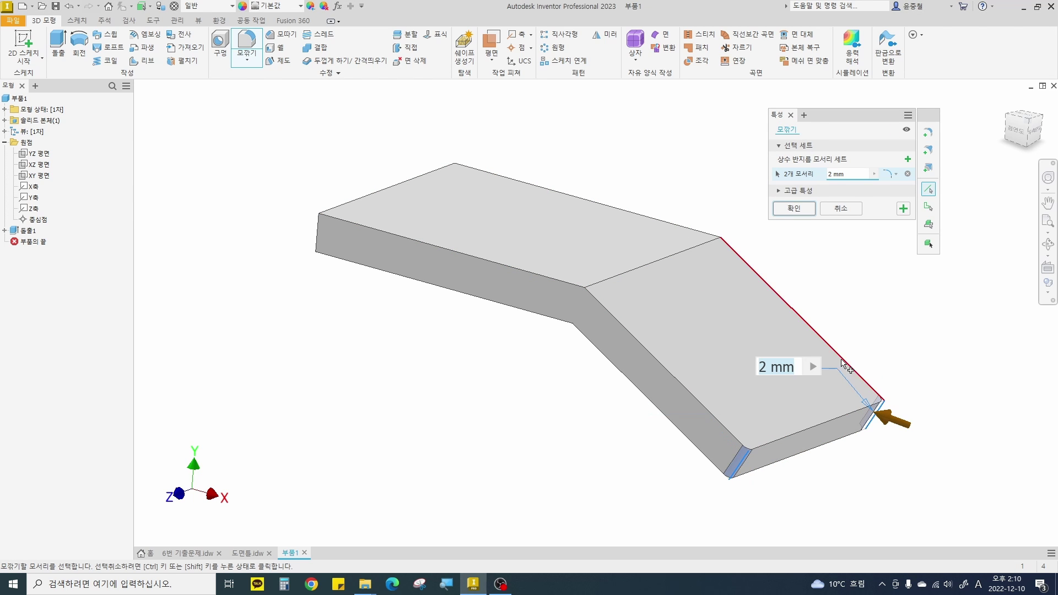
type("8")
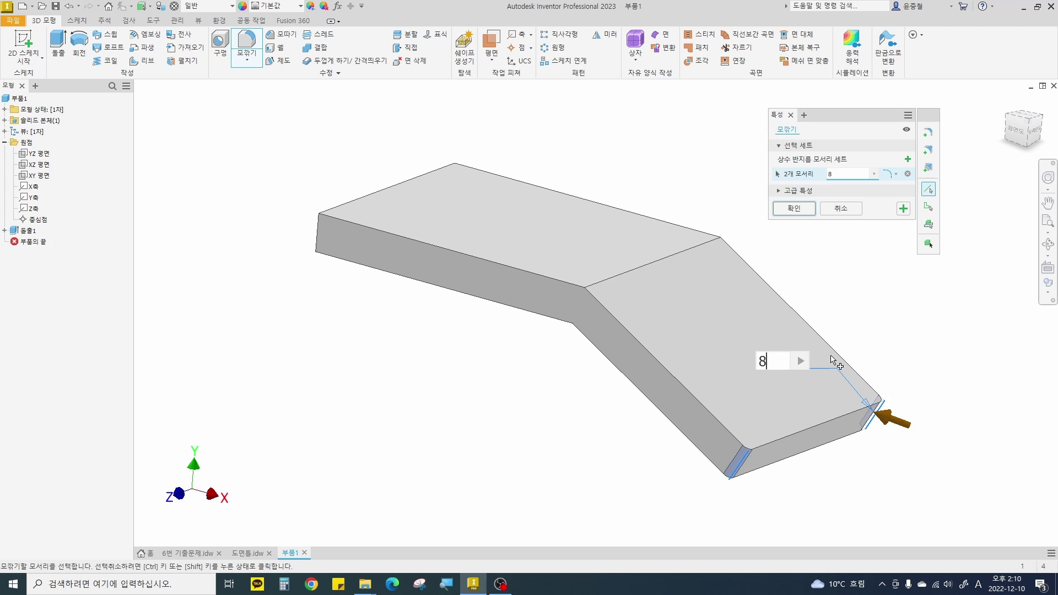
key("Return")
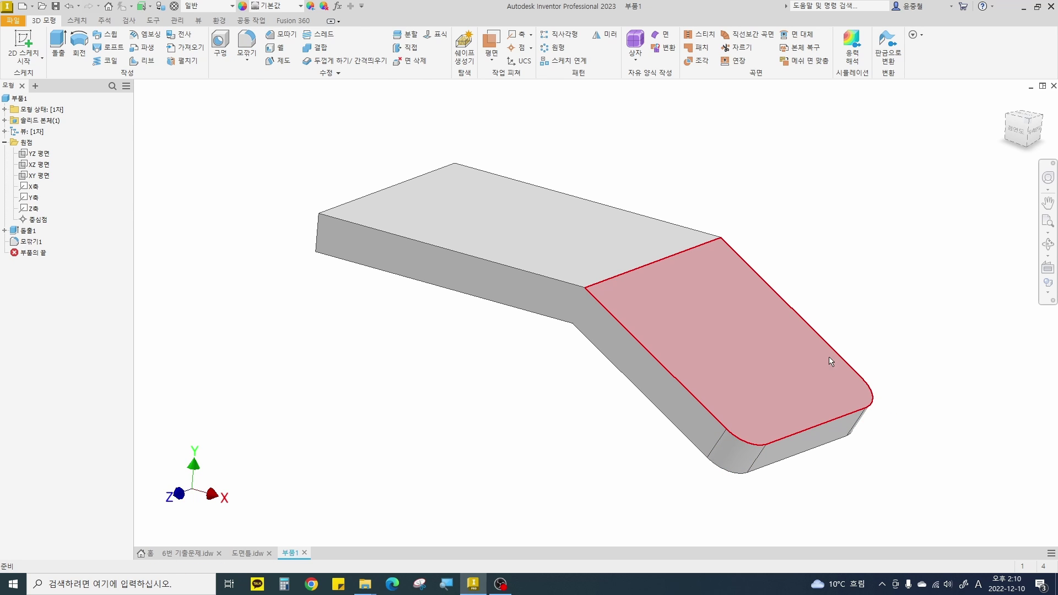
key("ctrl+2")
left_click_drag(719, 325, 726, 318)
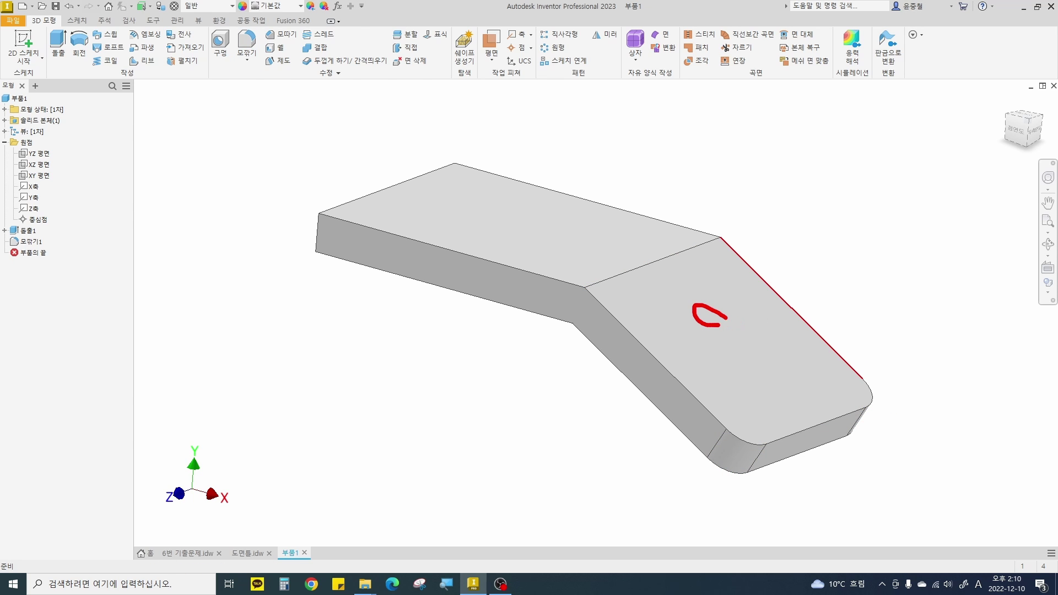
left_click_drag(779, 387, 772, 368)
key("Escape")
Create a sketch on the upper face of the sloping leg and project its cut edges.
left_click(740, 336)
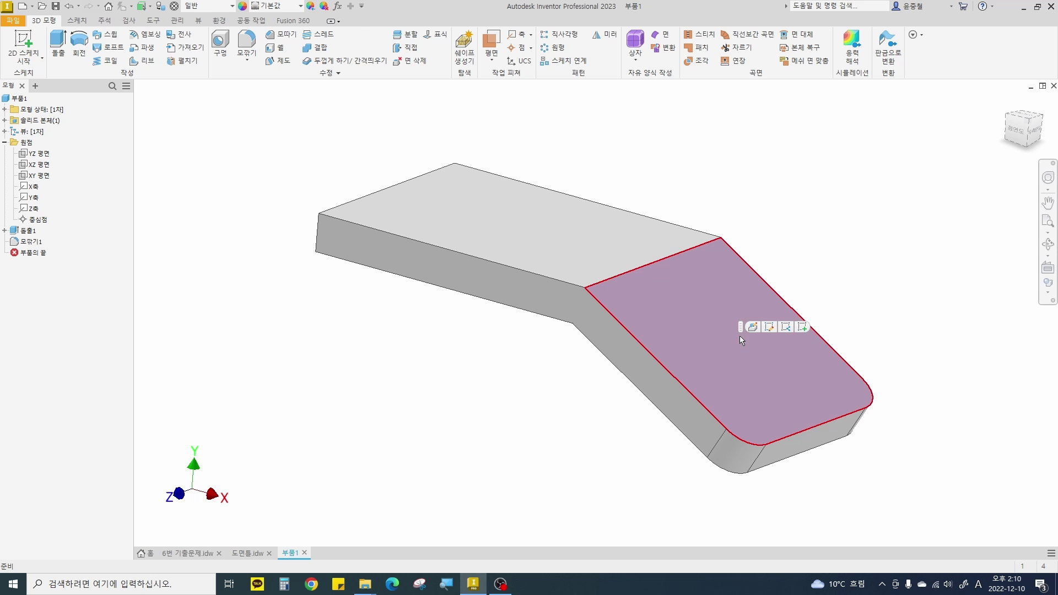
left_click_drag(809, 330, 808, 332)
left_click(802, 328)
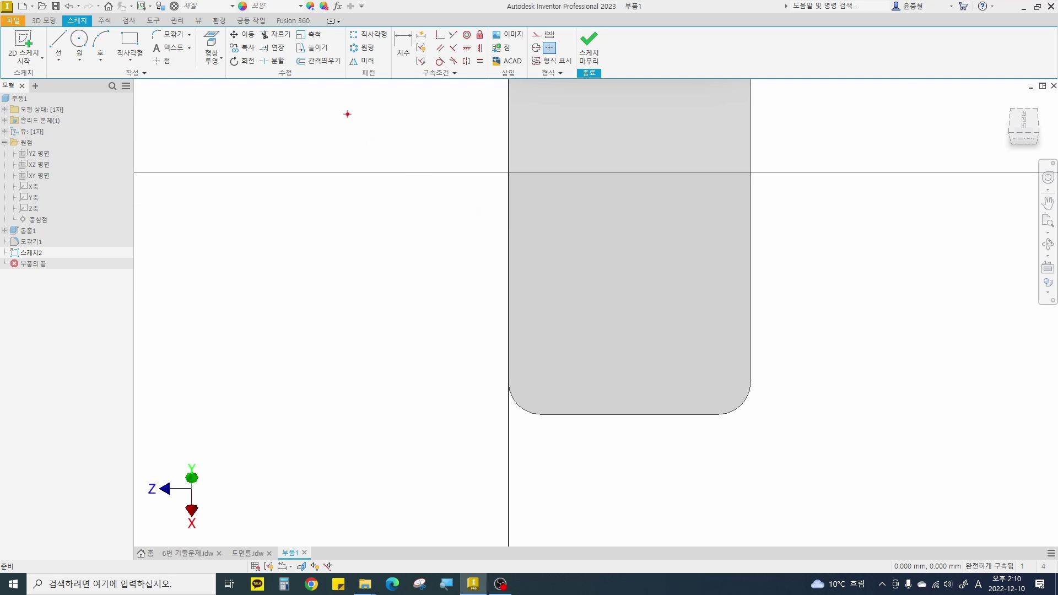
left_click(214, 57)
left_click(227, 100)
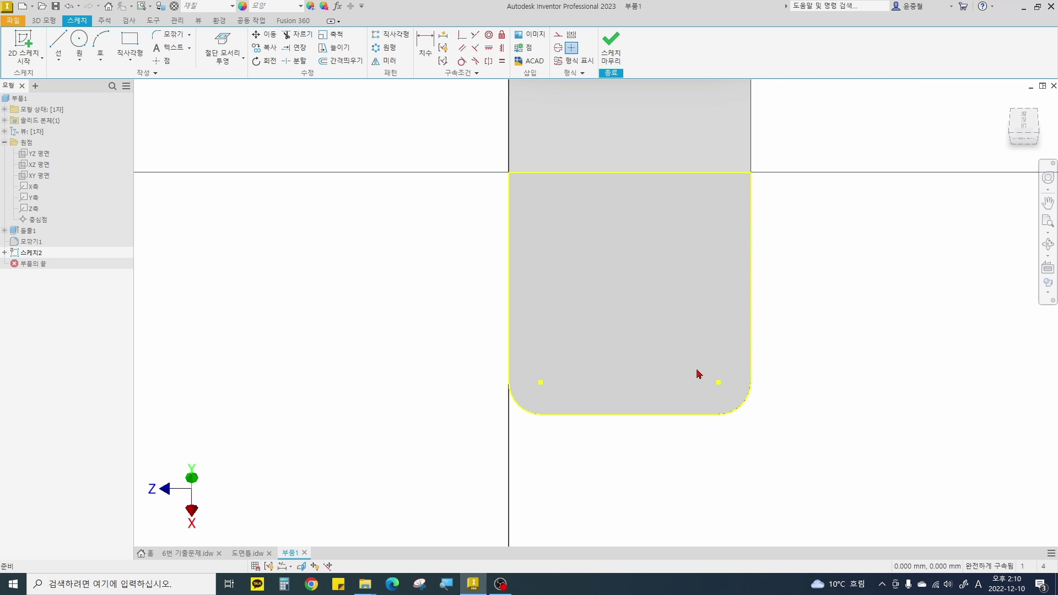
Draw two 10 mm diameter circles, one above the other, on the sloping face.
right_click(574, 243)
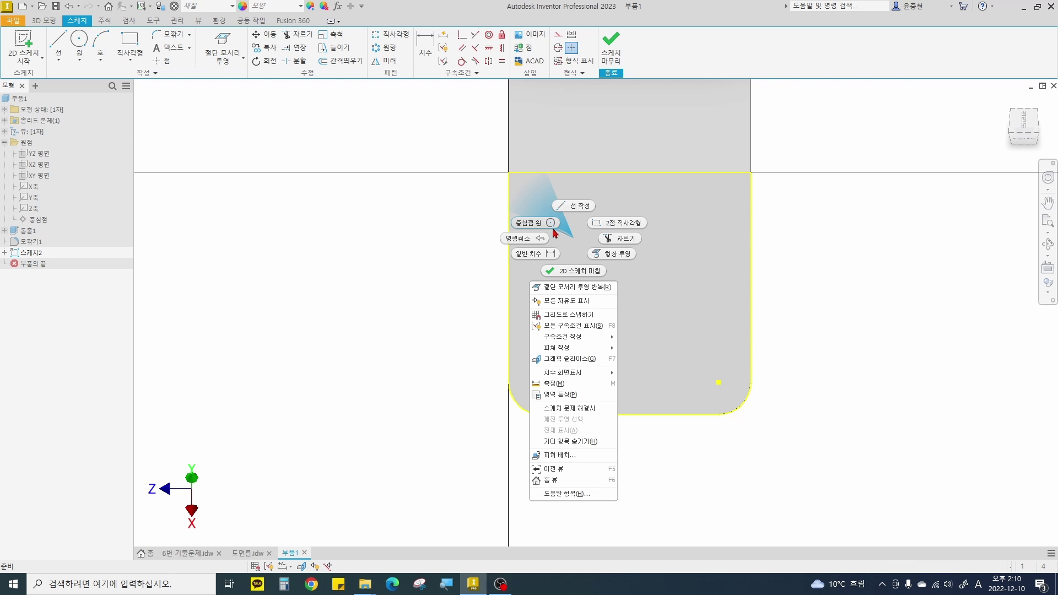
left_click(534, 227)
left_click(600, 227)
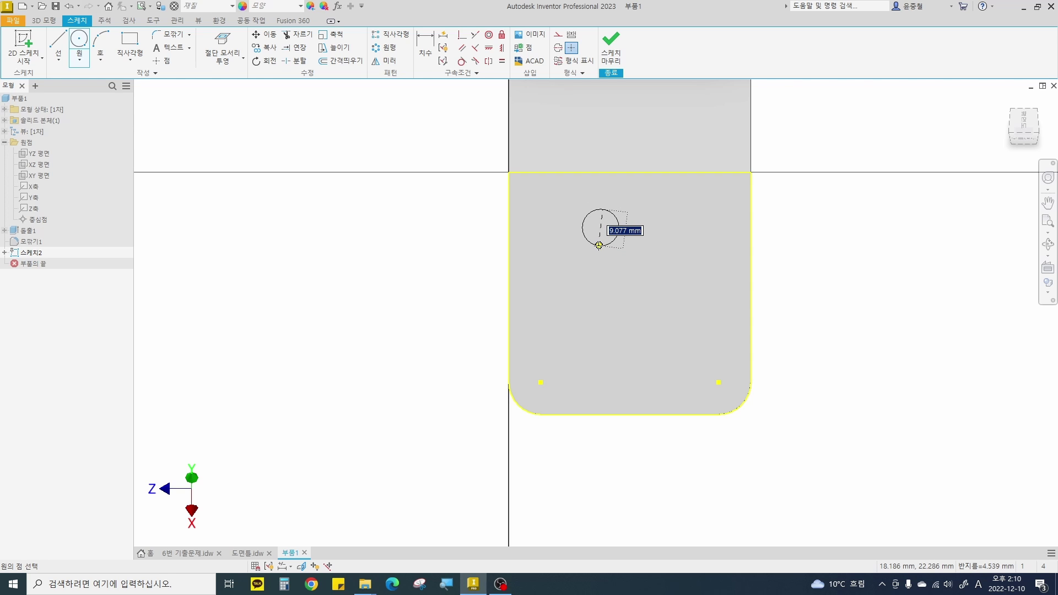
type("10")
key("Return")
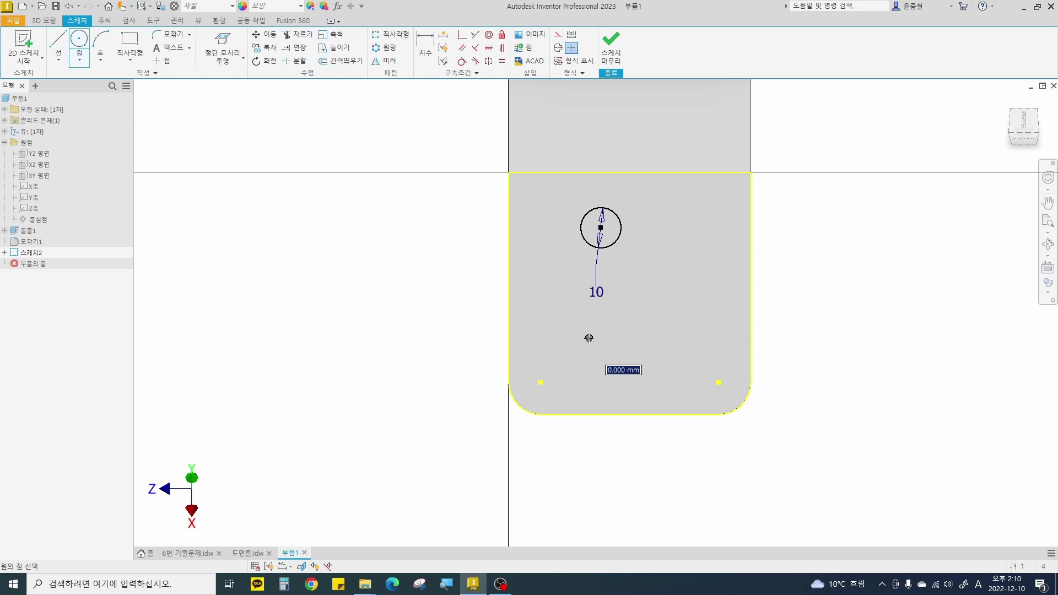
left_click(589, 338)
type("10")
key("Return")
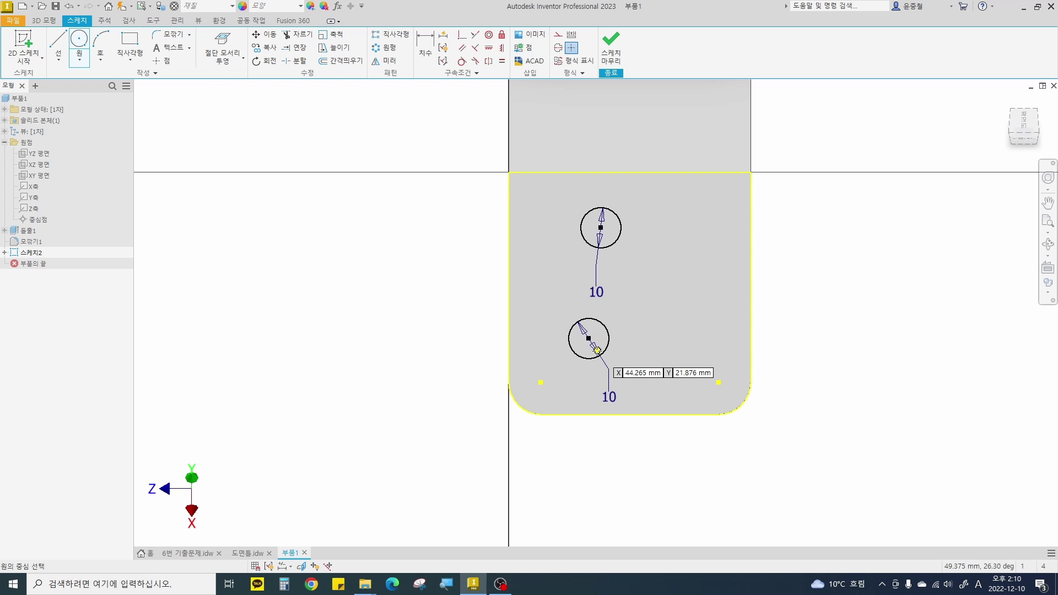
key("Escape")
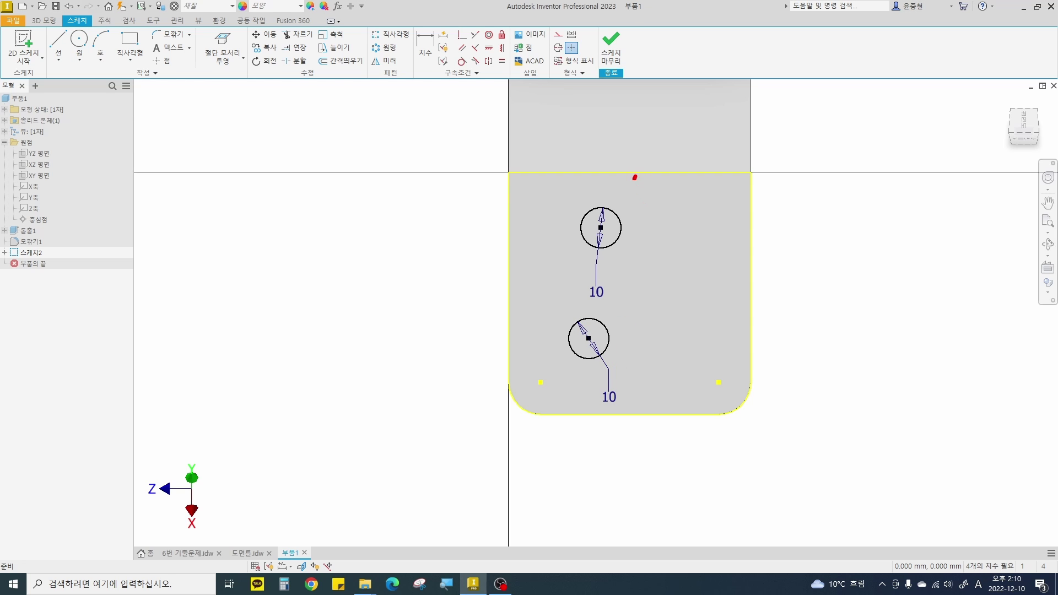
left_click_drag(635, 178, 638, 408)
left_click(425, 47)
left_click(508, 227)
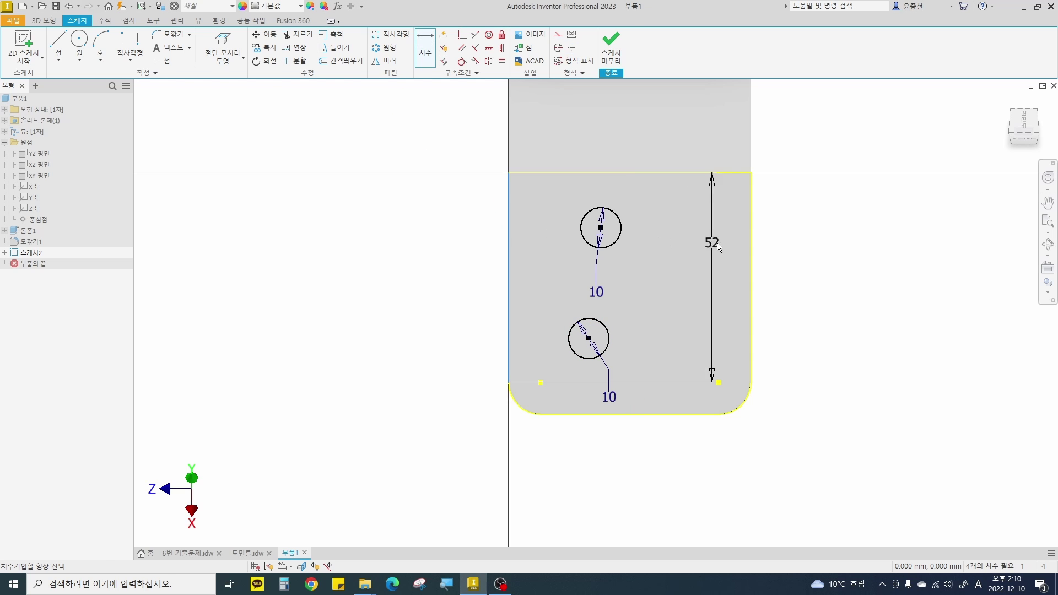
left_click(751, 245)
key("Escape")
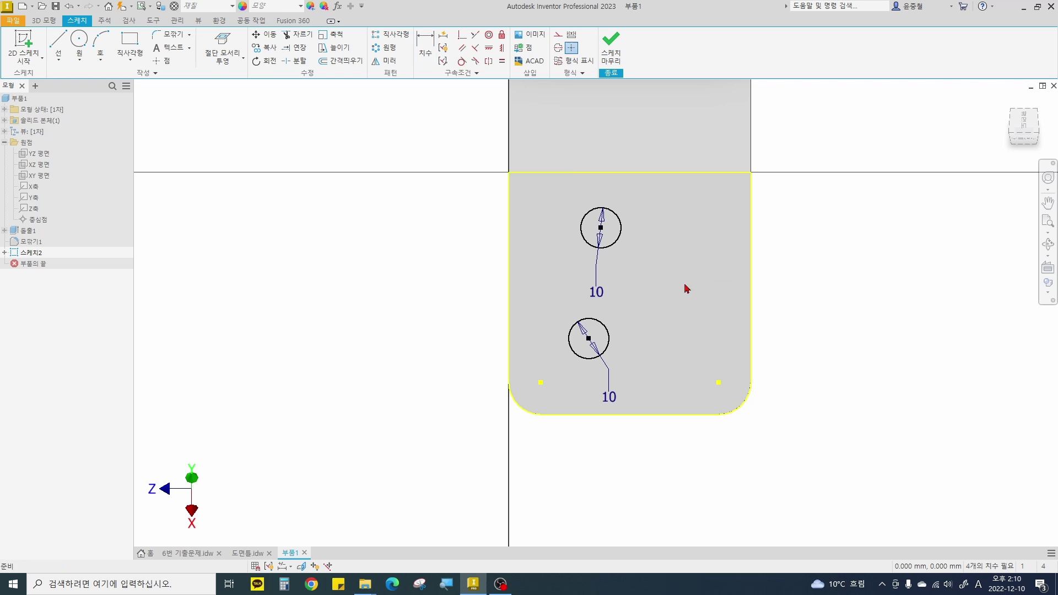
Dimension the centres of both circles at 30 mm from the same long side edge of the sloping face.
left_click(508, 338)
left_click(571, 344)
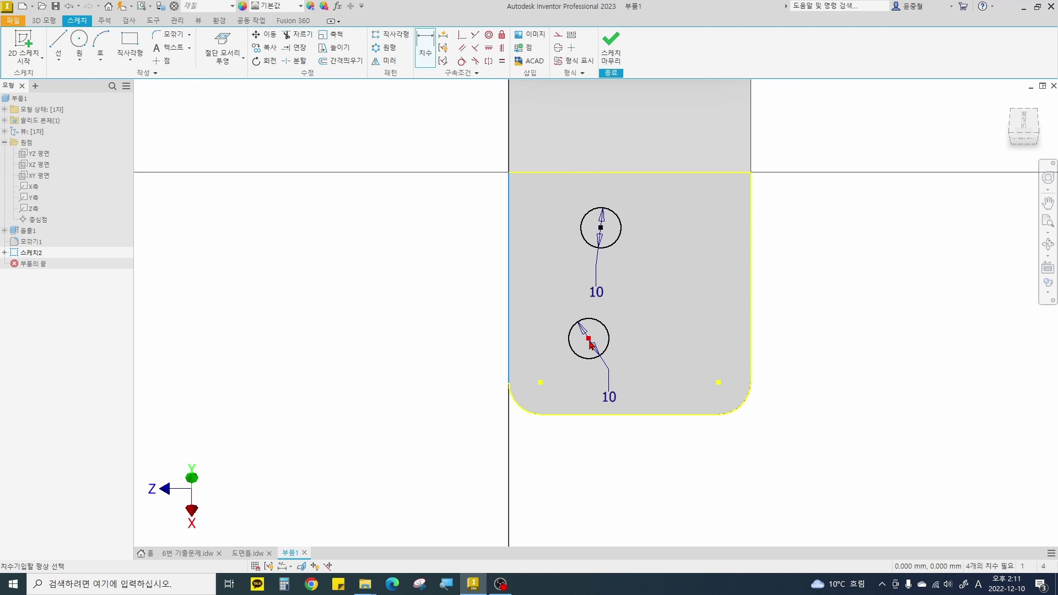
left_click(556, 338)
type("30")
key("Return")
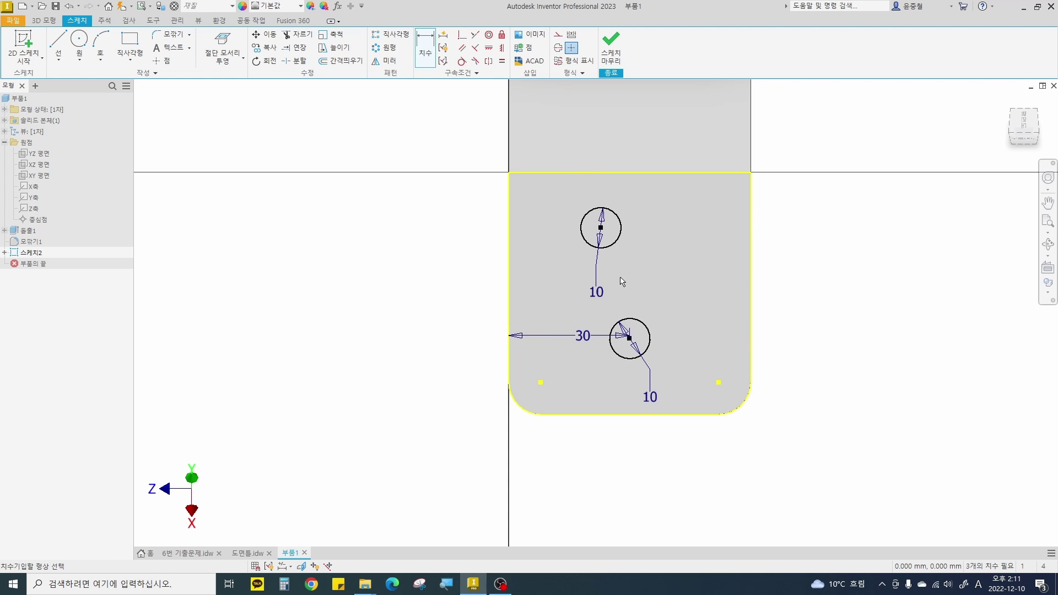
left_click(509, 234)
left_click(532, 233)
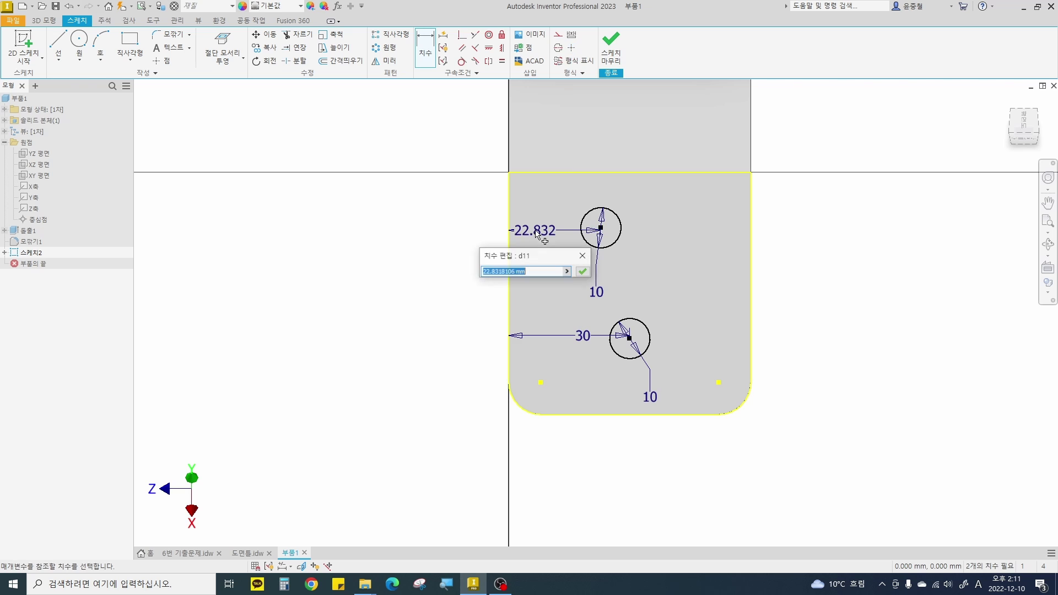
type("30")
key("Return")
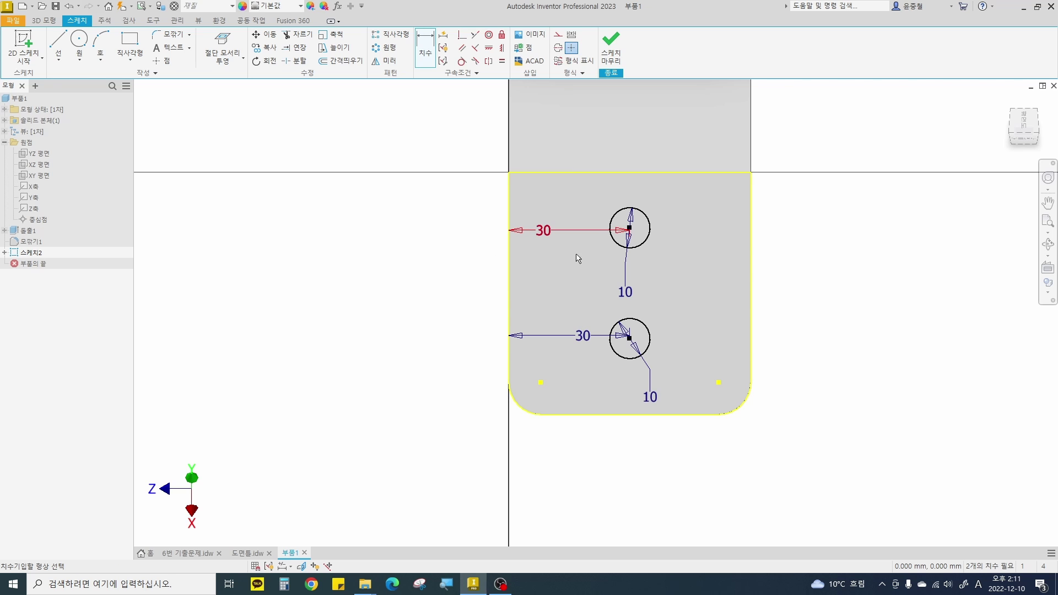
left_click_drag(633, 337, 642, 410)
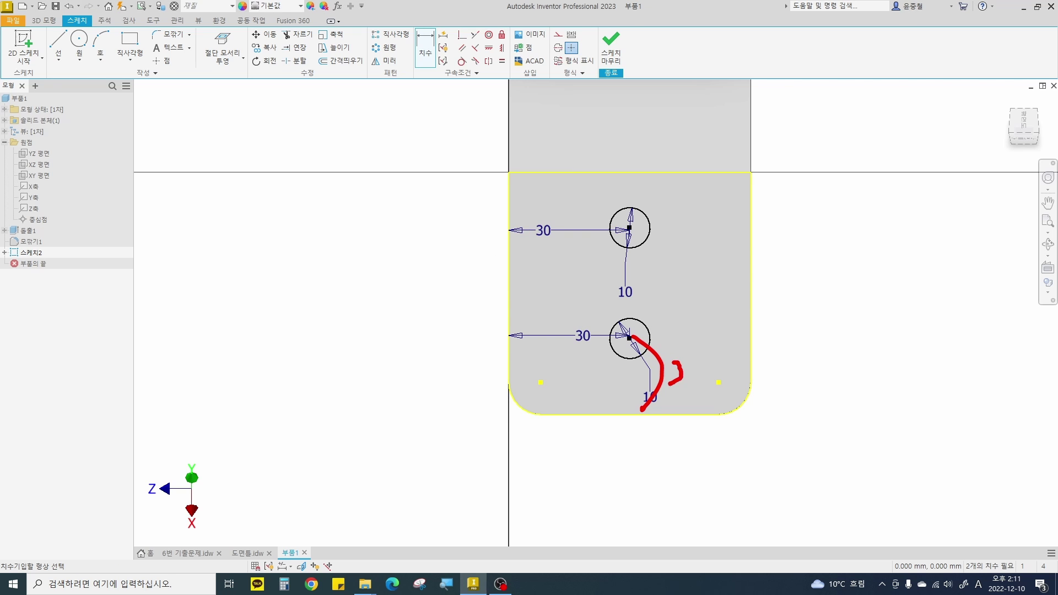
left_click_drag(630, 227, 639, 311)
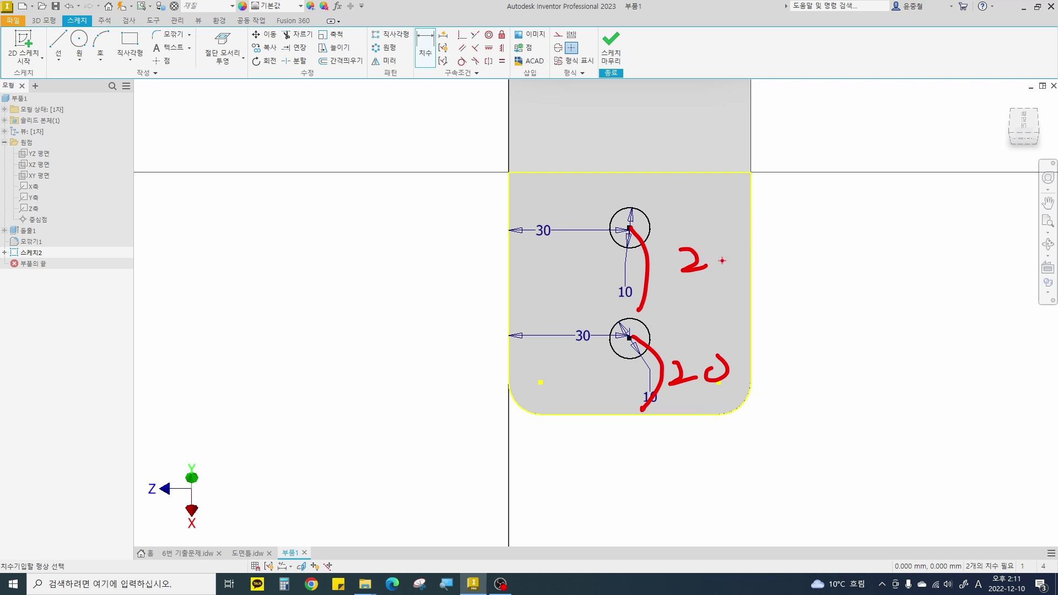
key("Escape")
Dimension the lower circle's centre at 20 mm from the rounded end edge of the sloping face.
left_click(627, 336)
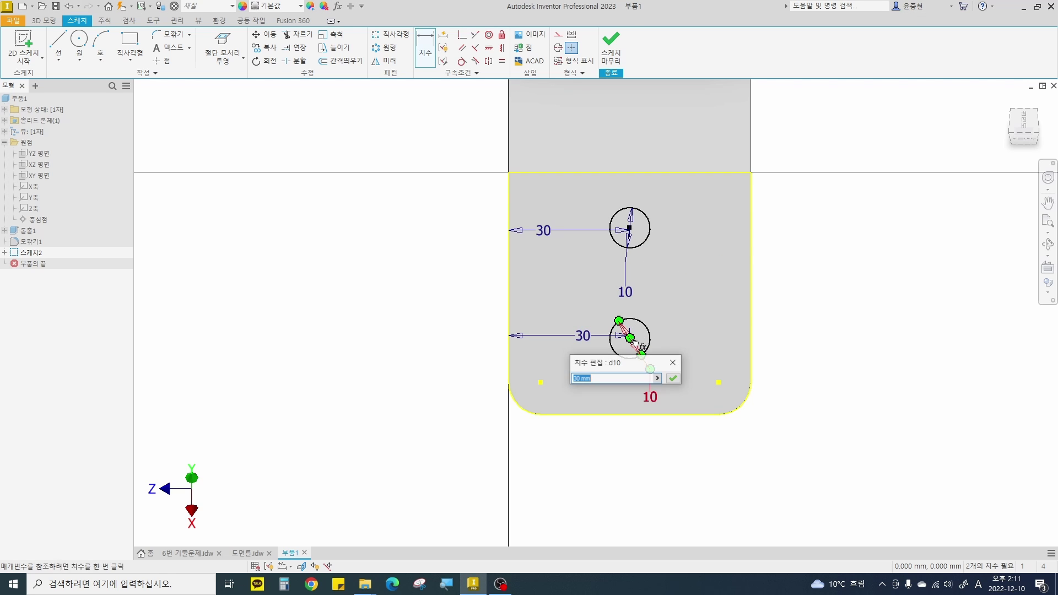
key("Escape")
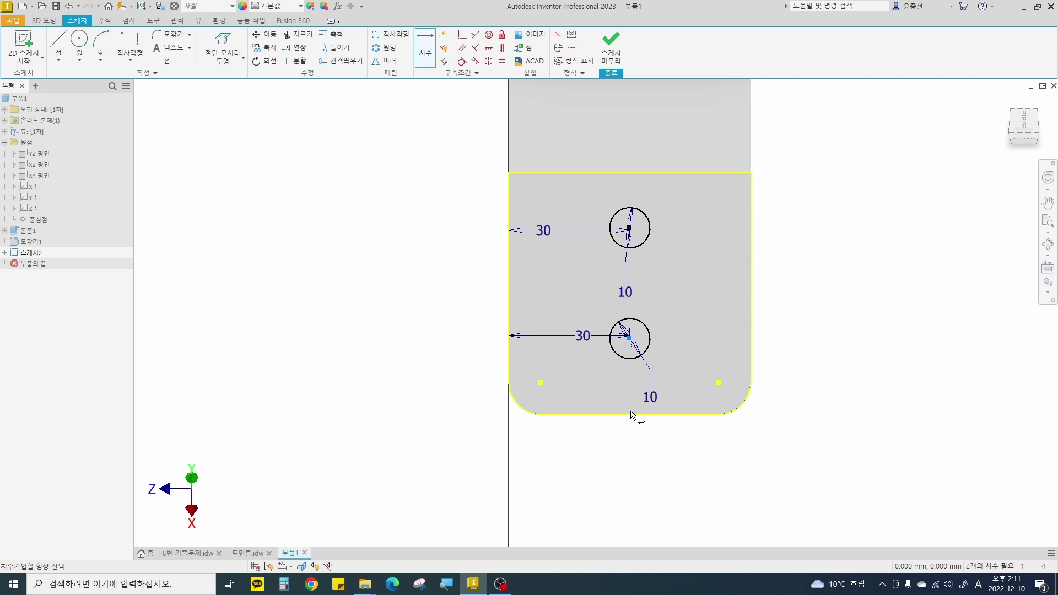
left_click(632, 414)
left_click(686, 364)
type("20")
key("Return")
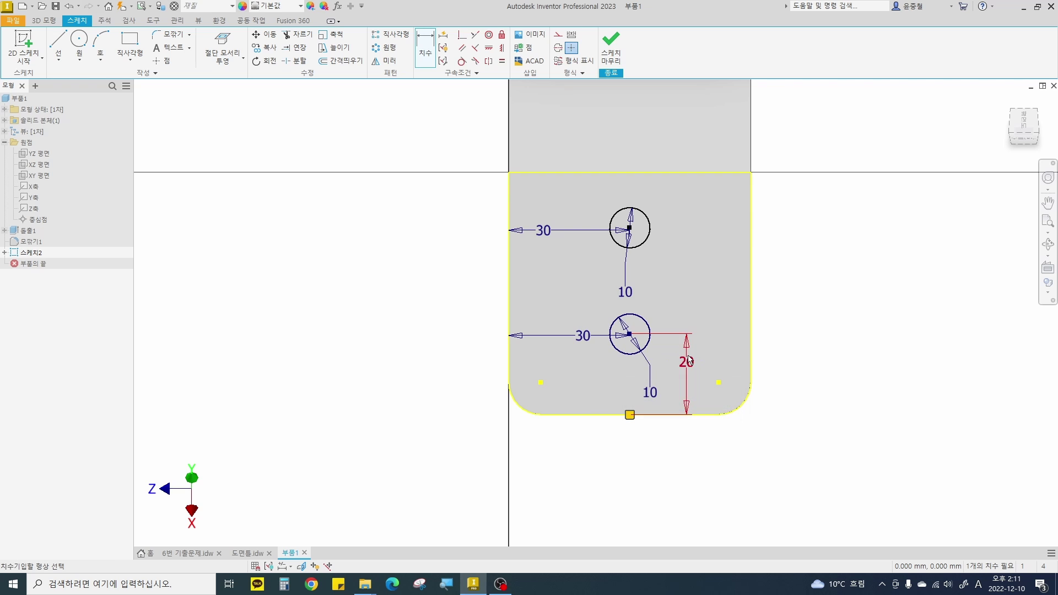
Dimension the vertical distance between the two circle centres at 20 mm.
left_click(630, 228)
left_click(630, 334)
left_click(693, 272)
type("20")
key("Return")
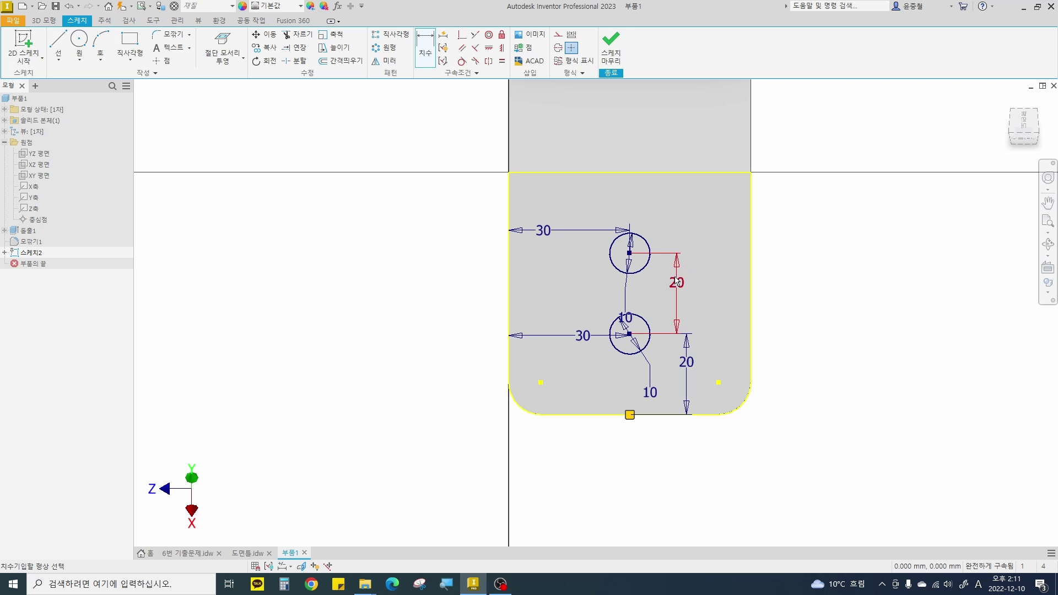
Cut two holes through the sloping leg by extruding both circles 60 mm in the flipped direction.
middle_click_drag(661, 309, 735, 291, "shift")
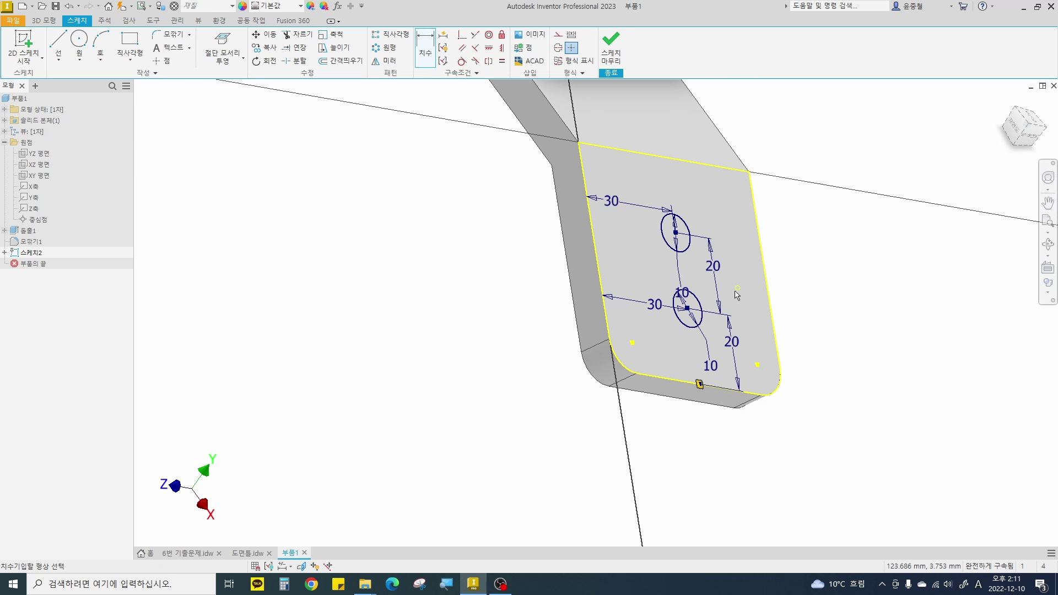
key("e")
left_click(678, 234)
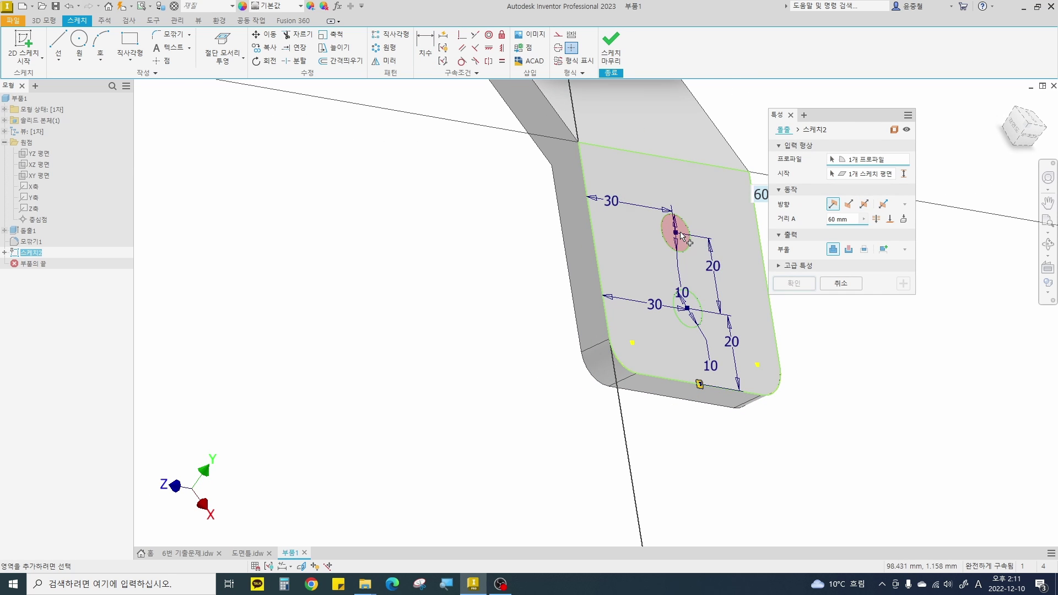
left_click(696, 311)
left_click(849, 205)
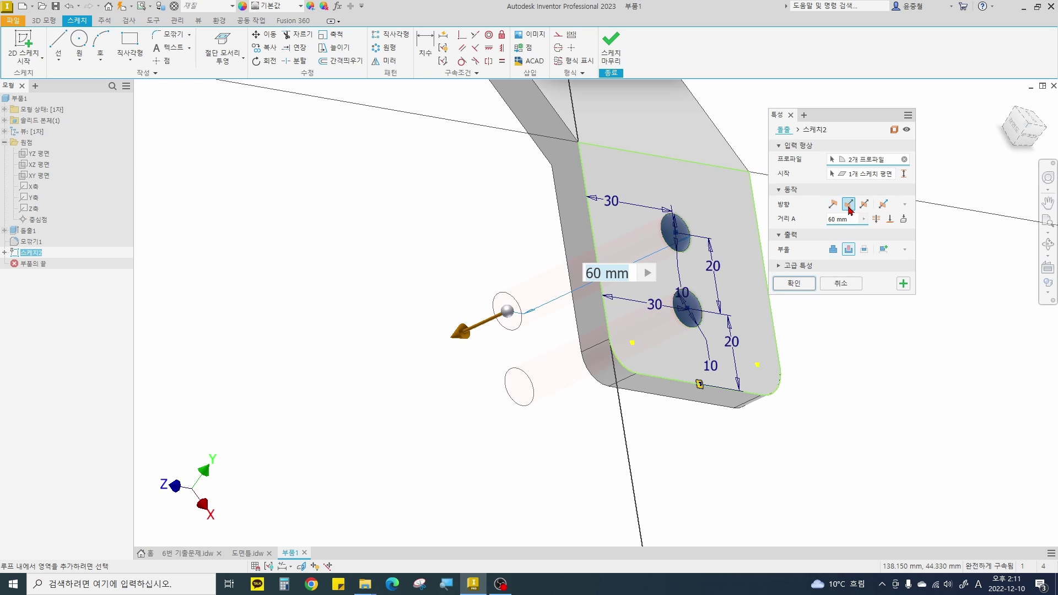
left_click(793, 283)
Create a new sketch on the upper face of the plate's flat part.
middle_click_drag(752, 267, 762, 342, "shift")
middle_click_drag(736, 304, 801, 324, "shift")
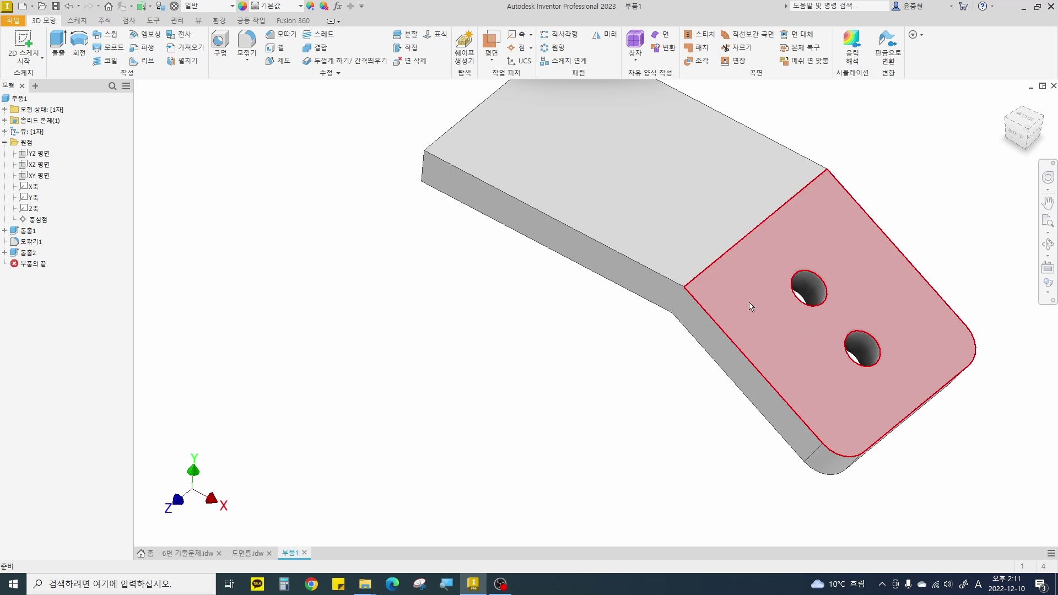
middle_click_drag(727, 299, 754, 361)
middle_click_drag(673, 255, 691, 265, "shift")
left_click(679, 229)
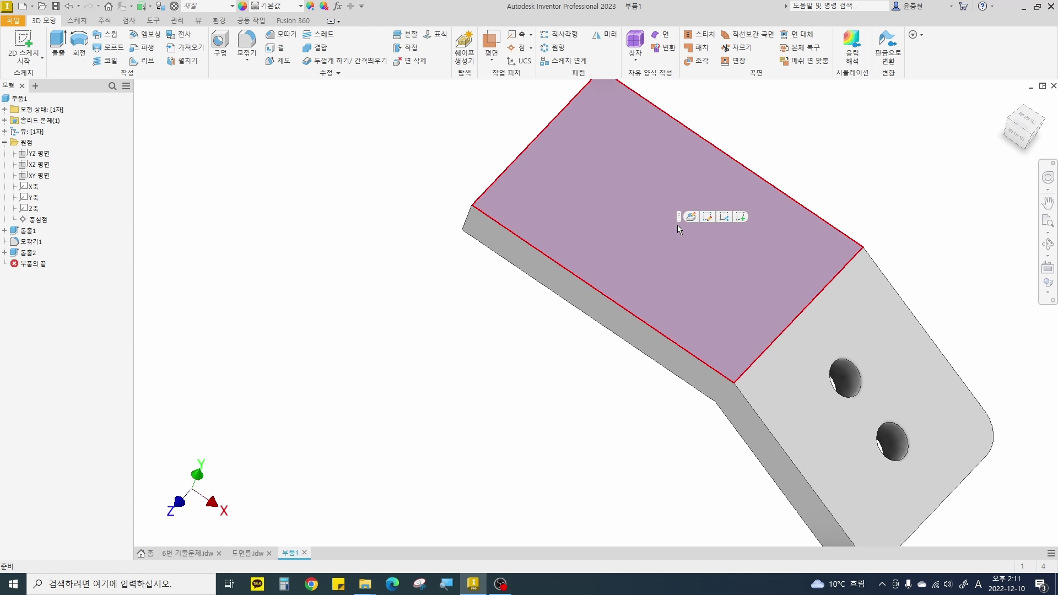
left_click(740, 217)
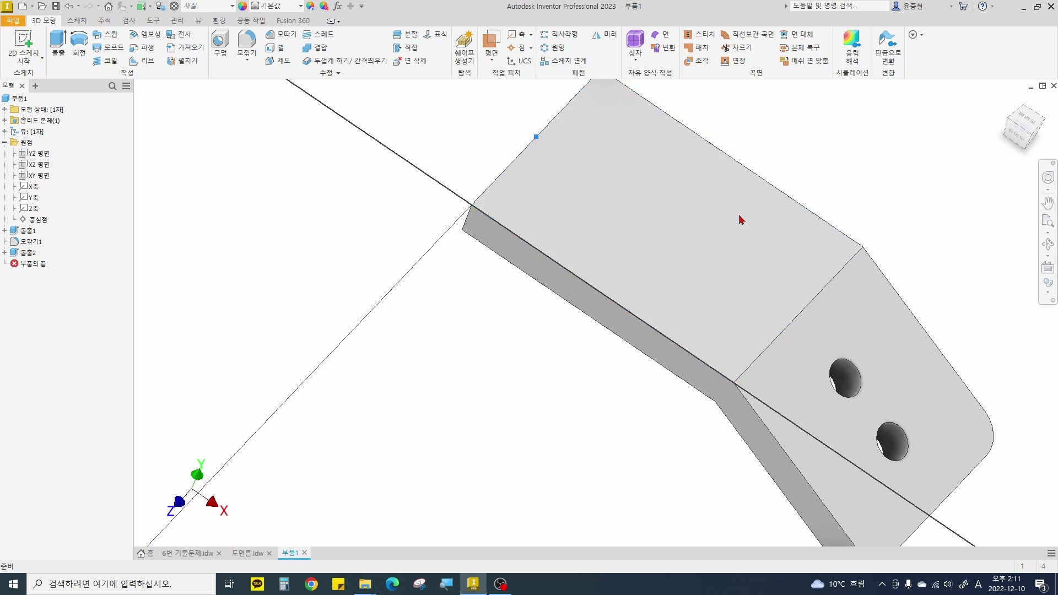
key("ctrl+2")
mouse_move(43, 267)
left_mouse_down()
mouse_move(11, 260)
mouse_move(48, 280)
left_mouse_up()
key("Escape")
Project the cut edges of the flat part's upper face into the sketch.
middle_click_drag(584, 299, 489, 314)
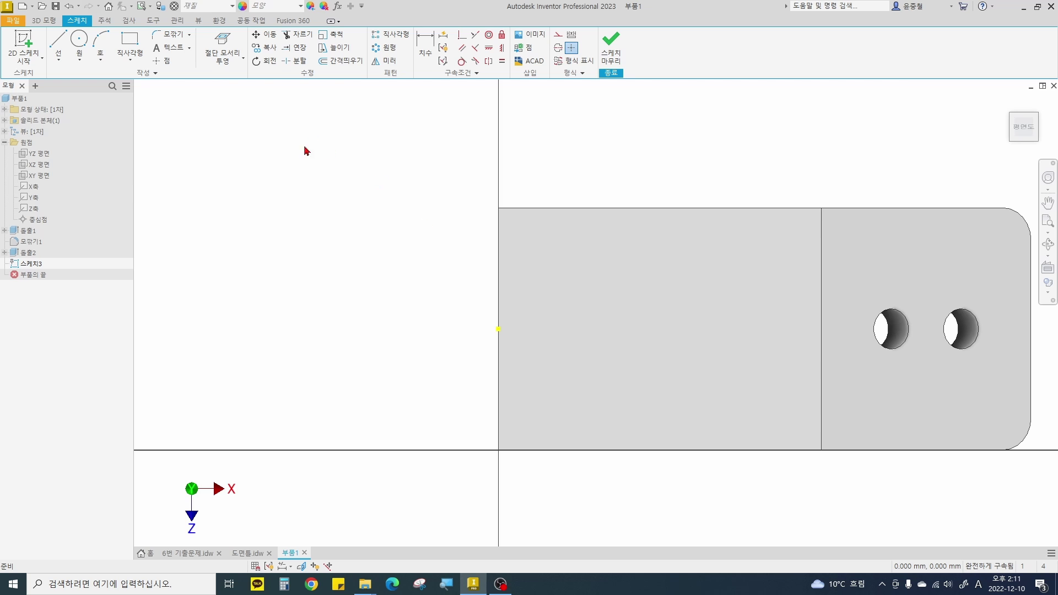
right_click(547, 243)
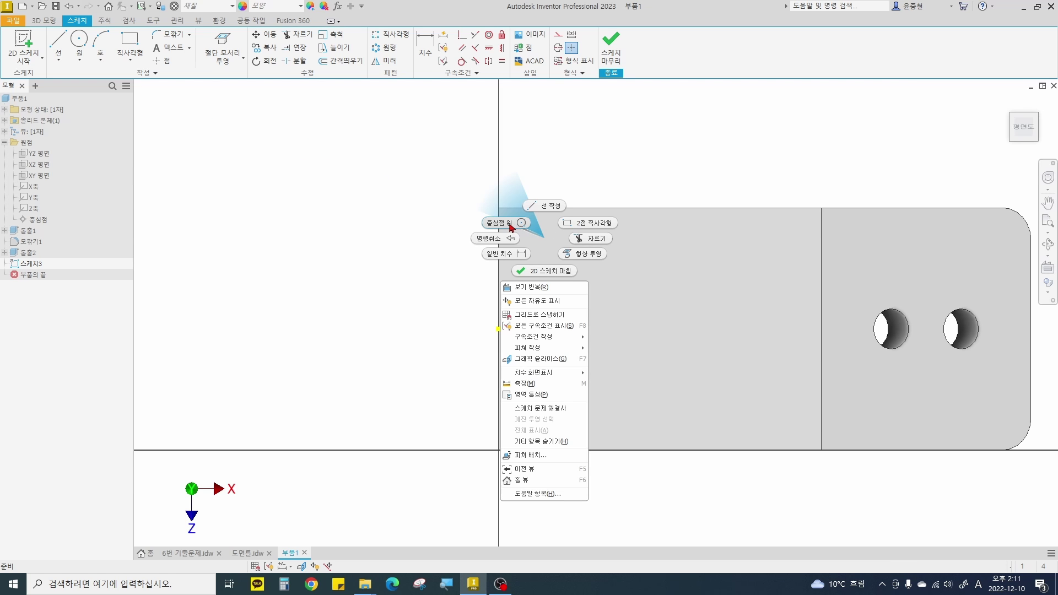
key("Escape")
left_click(229, 56)
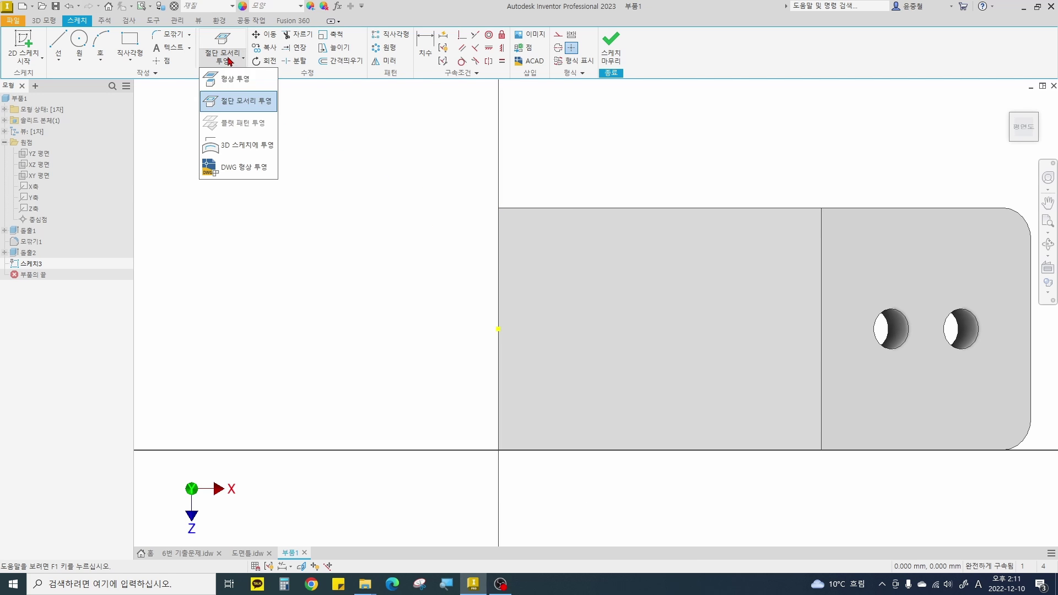
left_click(243, 103)
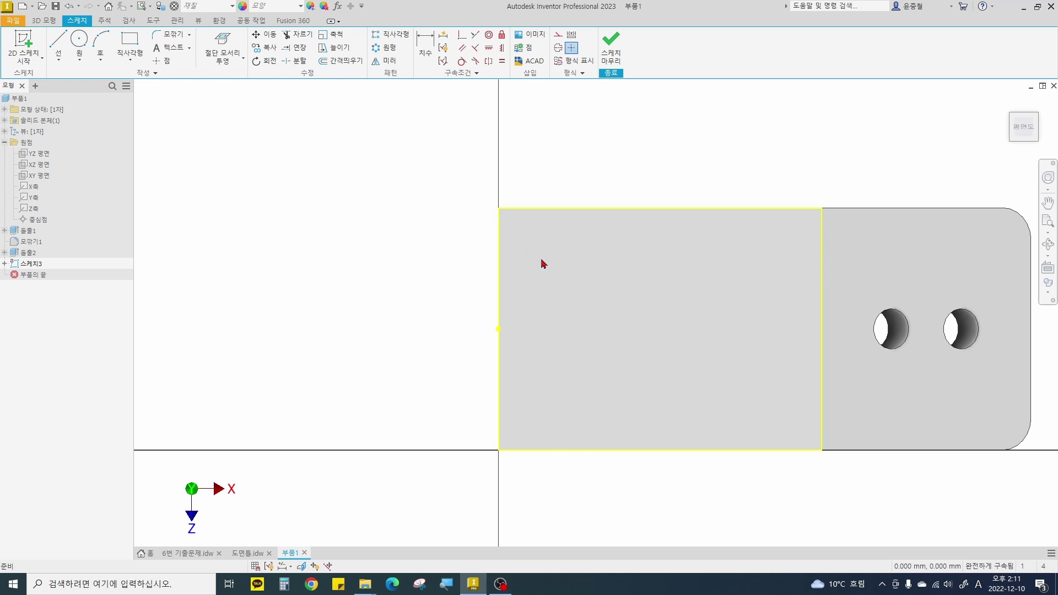
Draw a 10 mm diameter circle near the upper-left corner of the flat part's face.
right_click(565, 265)
left_click(545, 246)
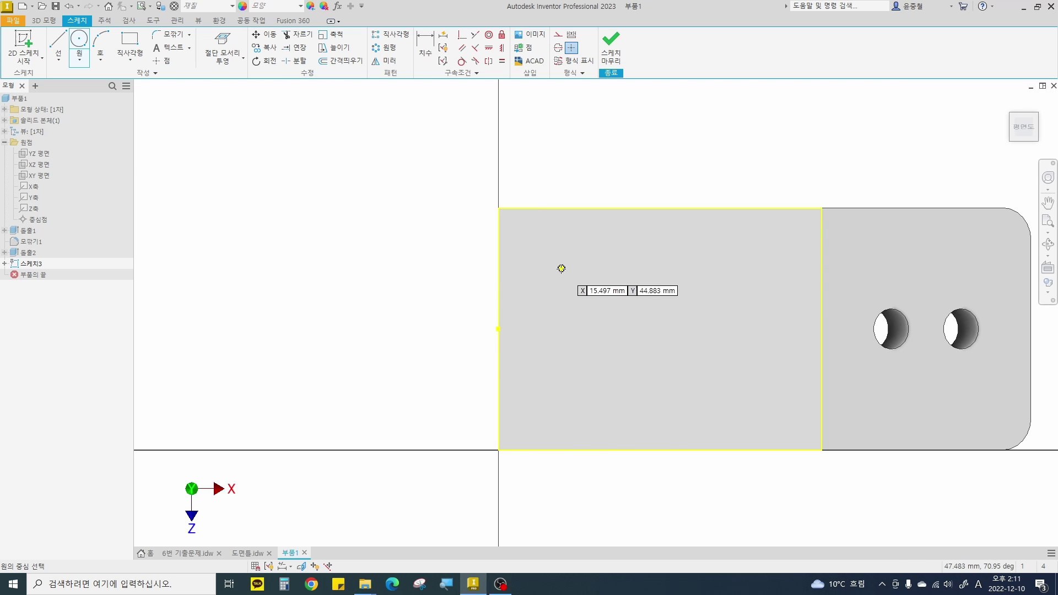
left_click(561, 268)
type("10")
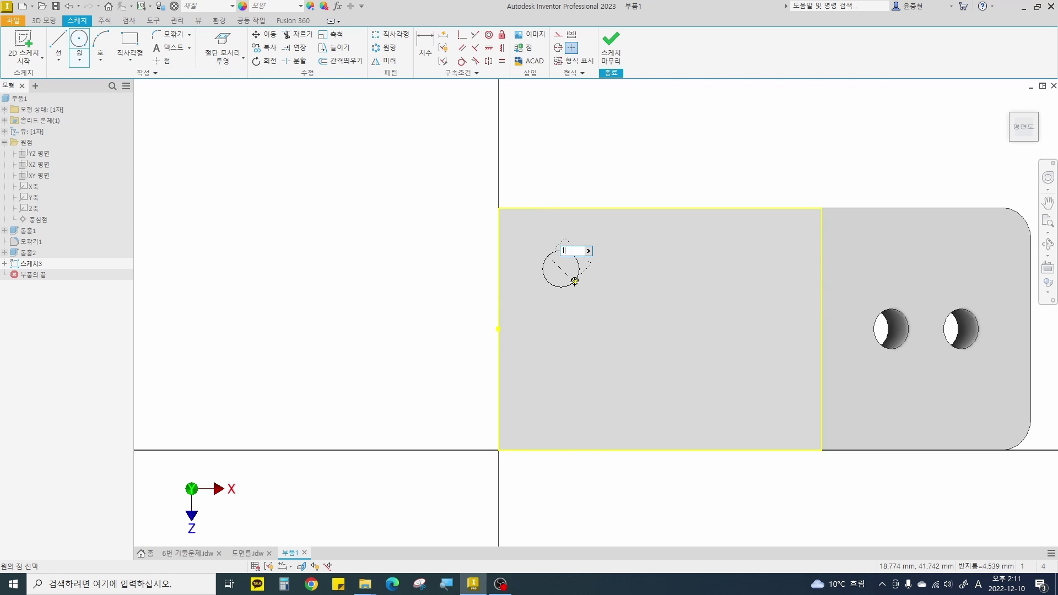
key("Return")
key("Escape")
Draw a second 10 mm diameter circle near the flat face's lower edge, towards the bend.
right_click(727, 383)
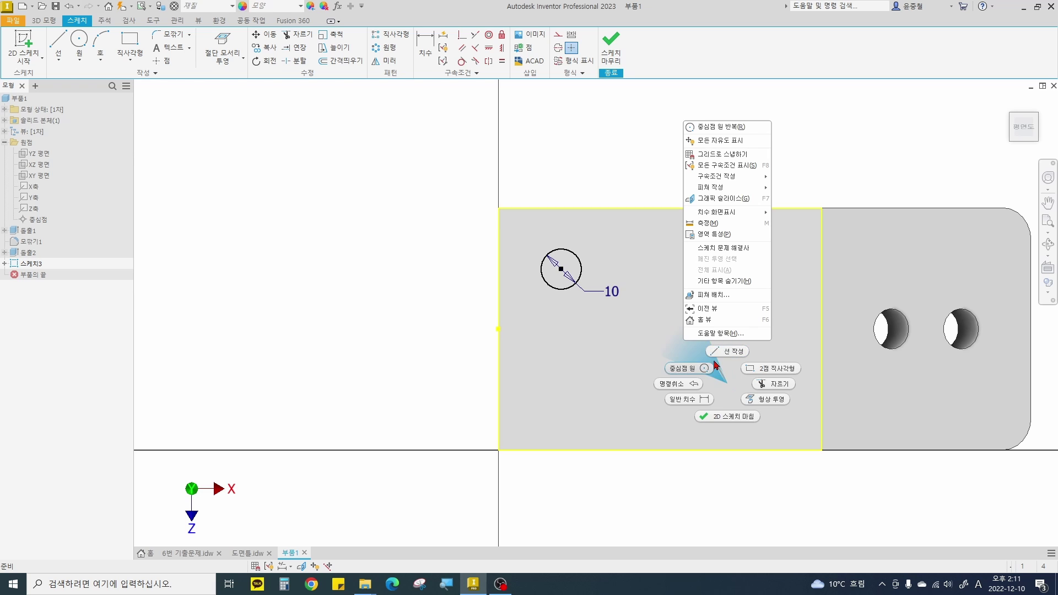
left_click(690, 370)
left_click(731, 401)
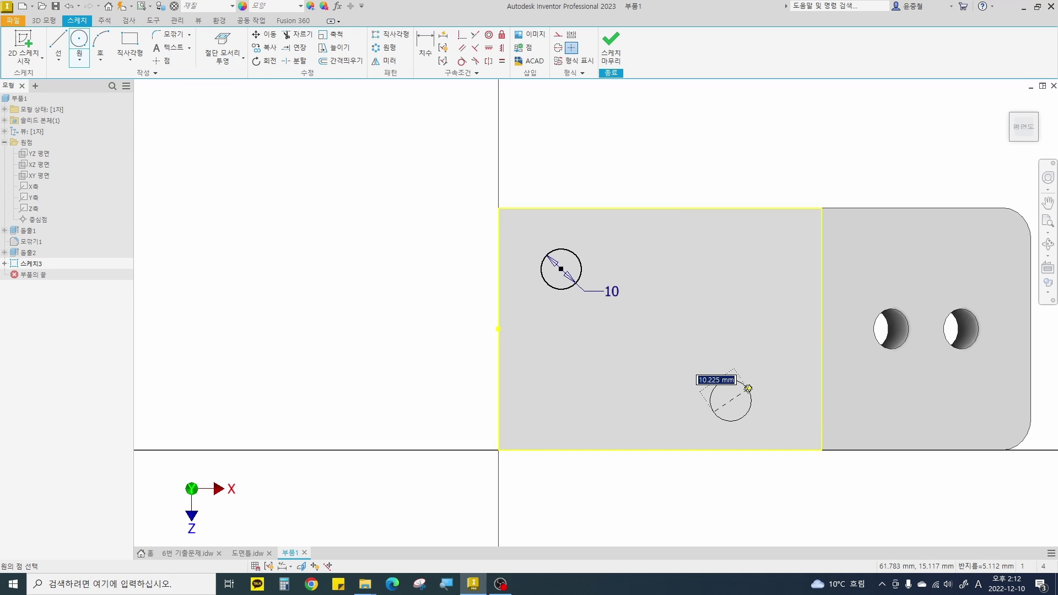
type("10")
key("Return")
key("Escape")
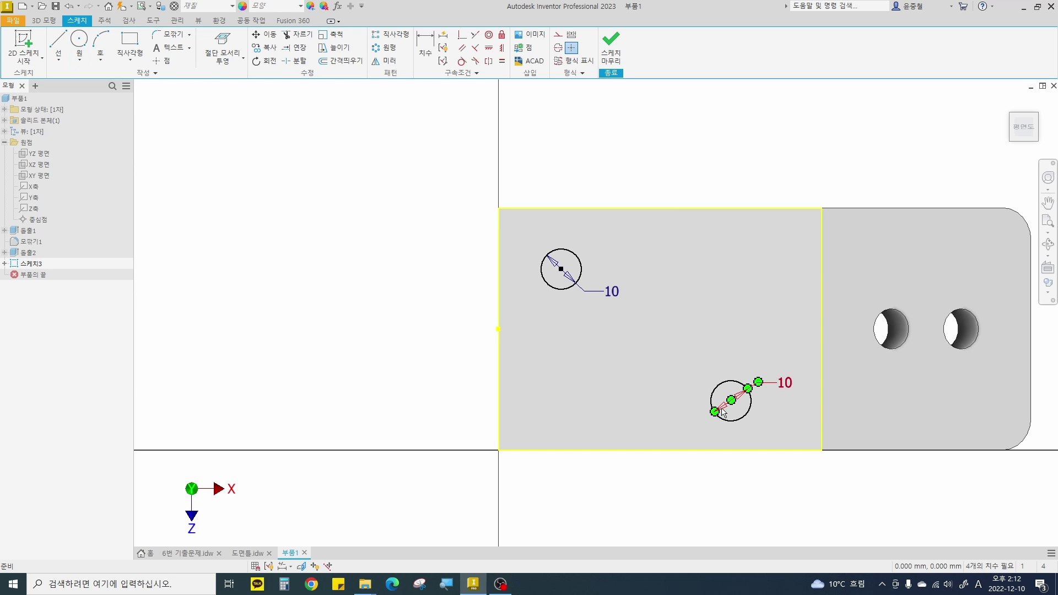
Dimension the lower circle's centre at 10 mm from the flat part's lower edge.
key("d")
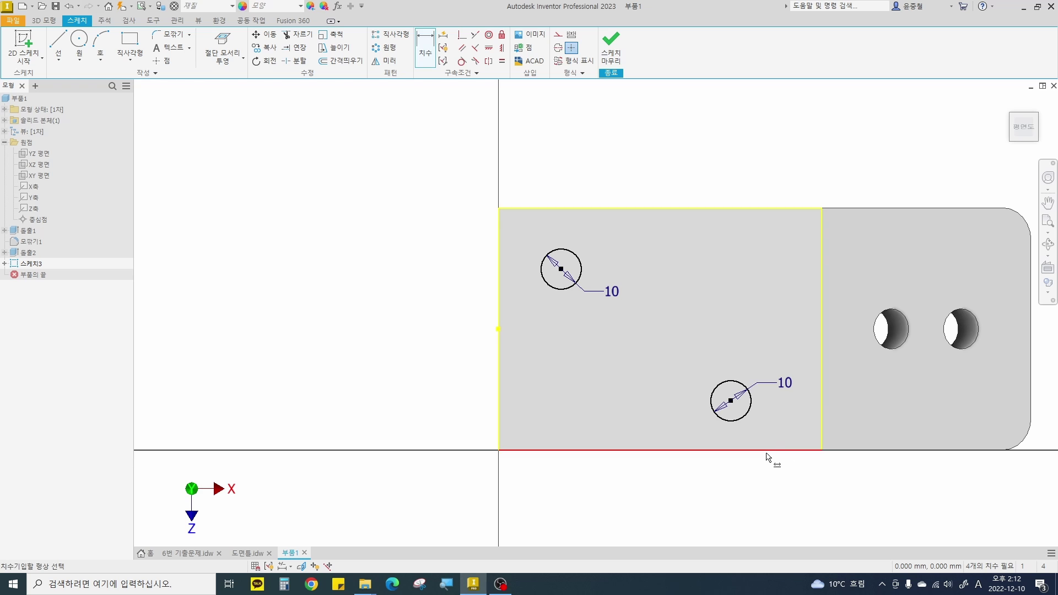
left_click(767, 450)
left_click(731, 401)
left_click(786, 424)
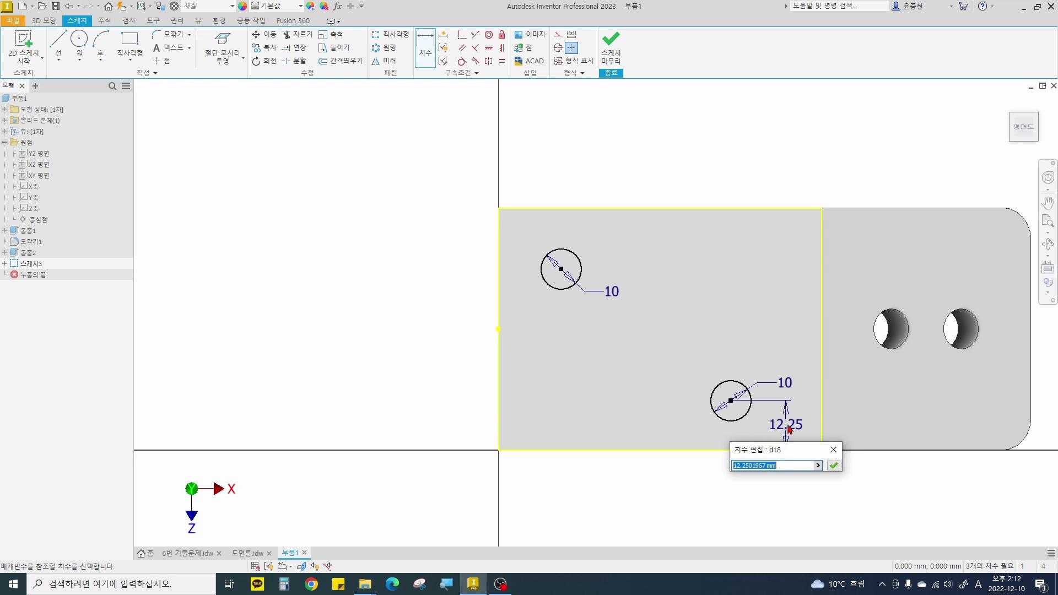
type("10")
key("Return")
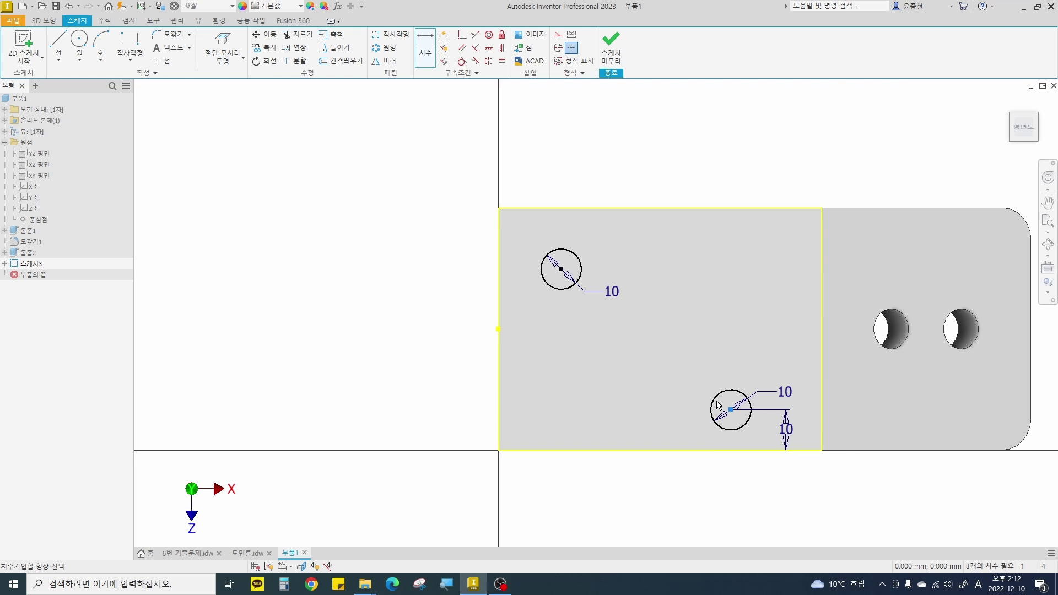
Dimension the vertical distance between the two circle centres on the flat part at 40 mm.
left_click(562, 269)
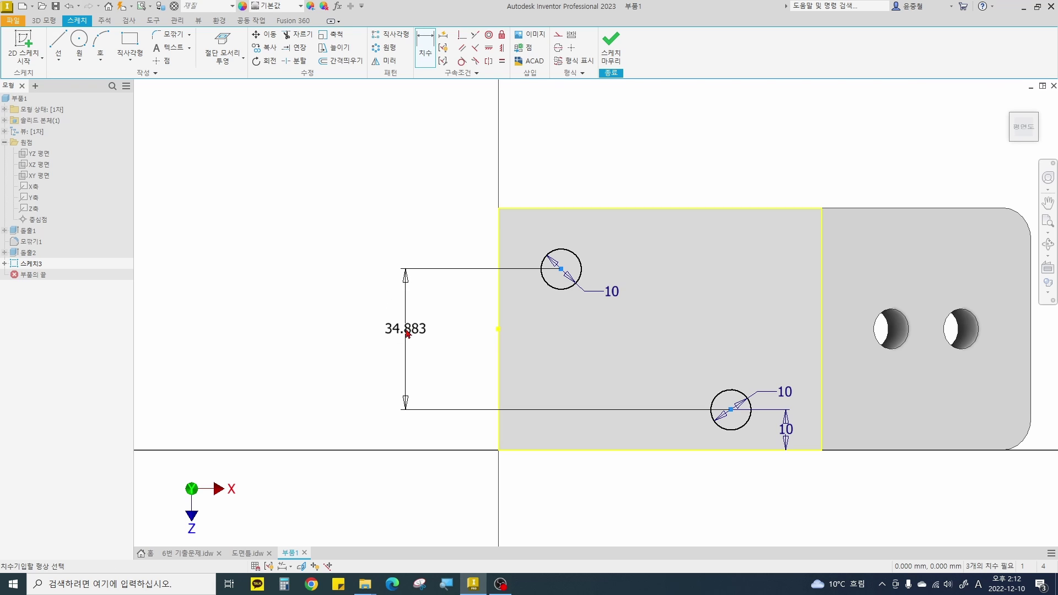
left_click(408, 334)
type("40")
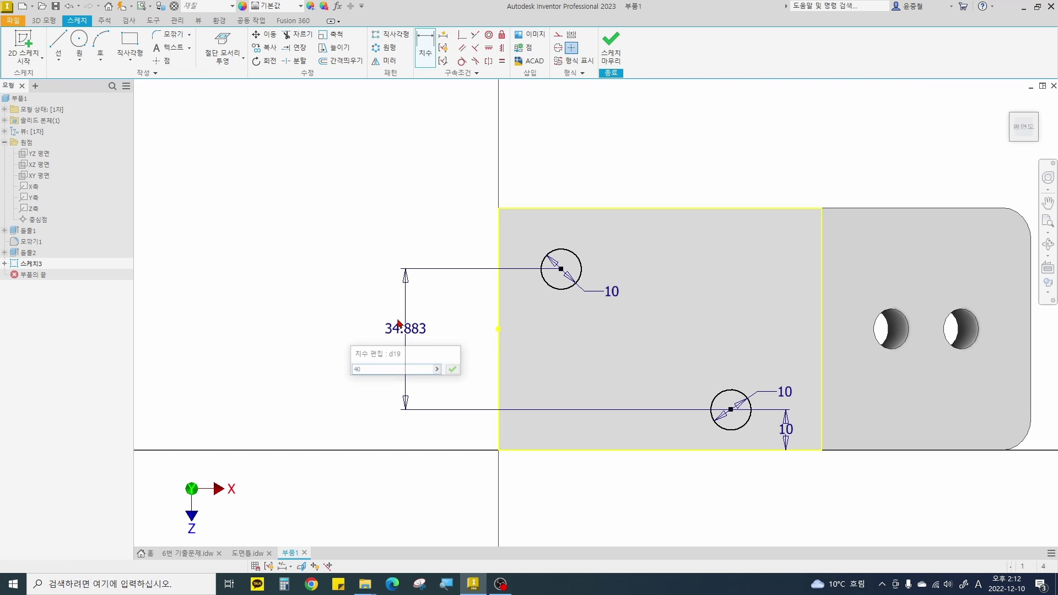
key("Return")
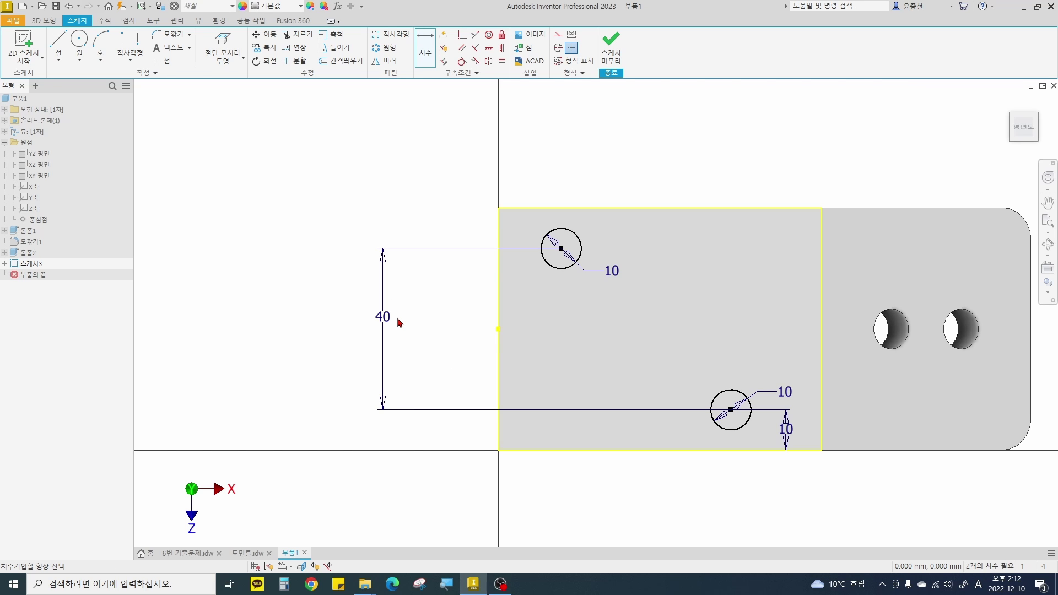
left_click(820, 308)
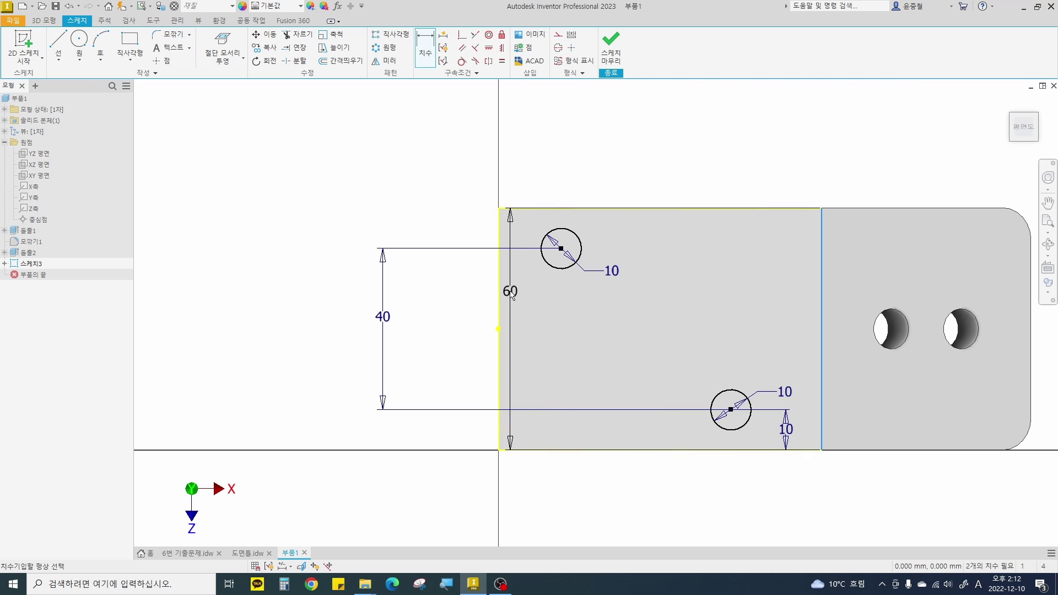
left_click(501, 296)
key("Escape")
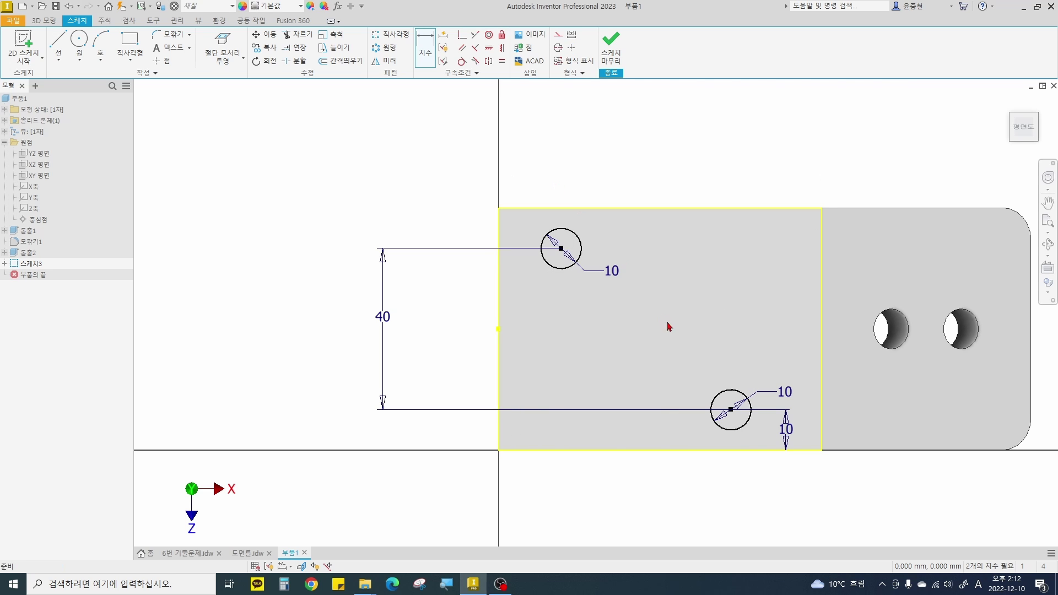
Dimension the lower circle's centre at 10 mm horizontally from the bend edge.
left_click(731, 410)
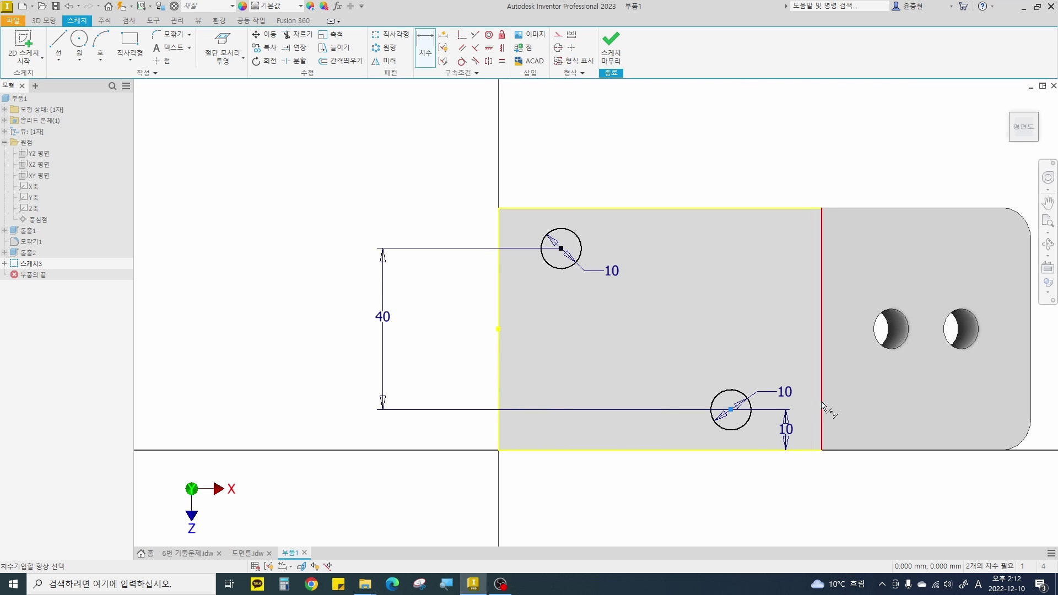
left_click(821, 417)
left_click(784, 487)
type("10")
key("Return")
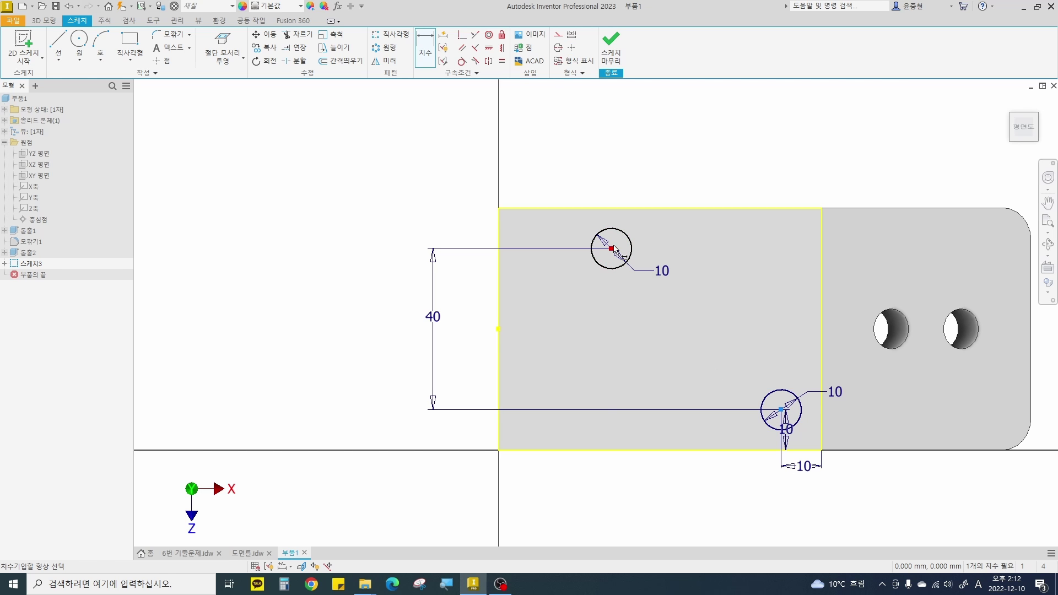
Dimension the horizontal distance between the two circle centres at 60 mm.
left_click(611, 251)
left_click(645, 487)
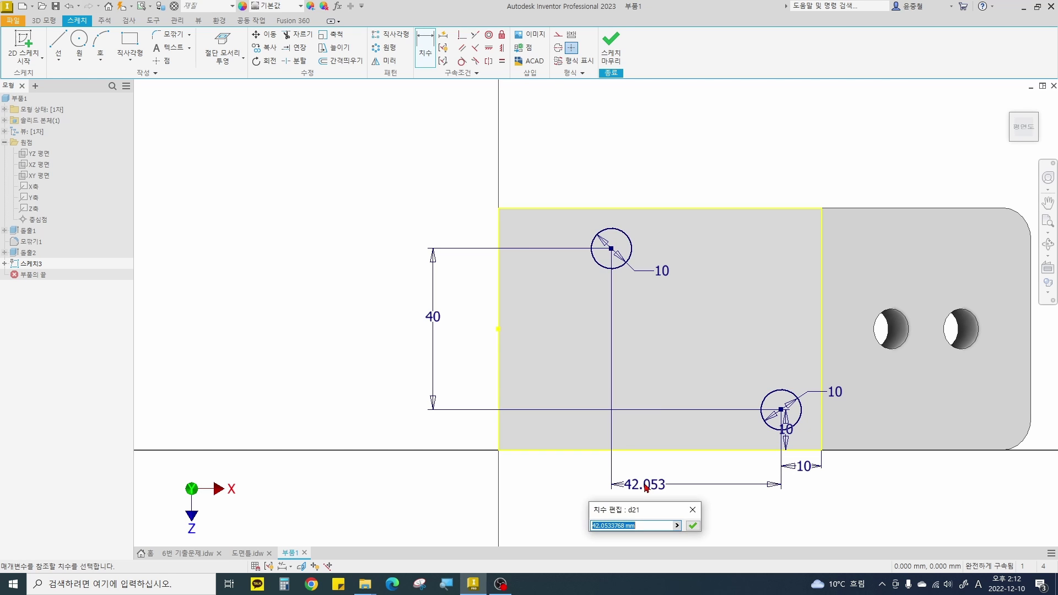
type("60")
key("Return")
Cut two holes through the flat part by extruding both 10 mm circles 60 mm in the flipped direction.
middle_click_drag(624, 353, 638, 336, "shift")
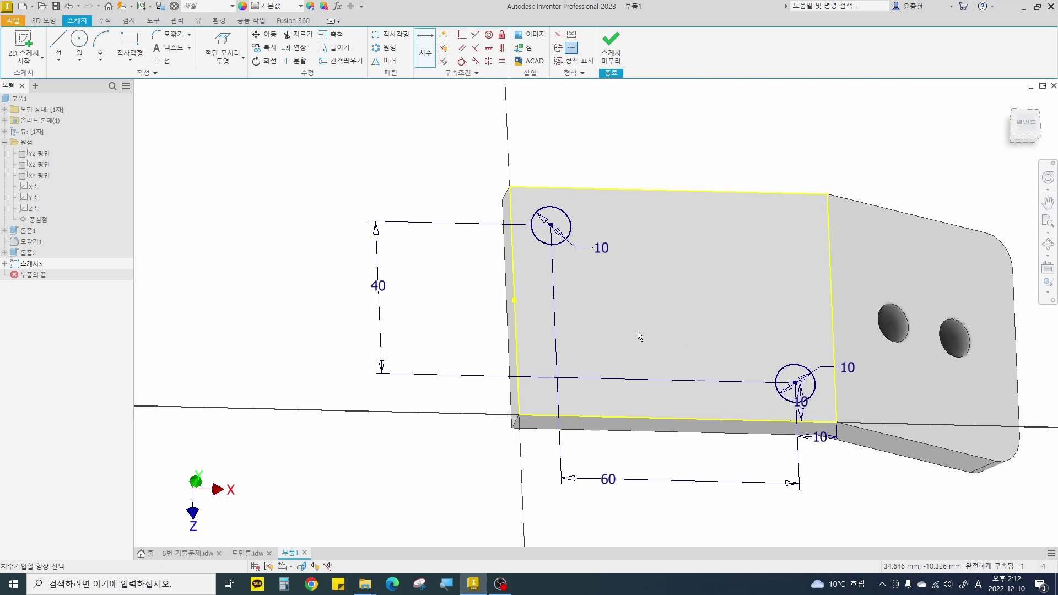
key("e")
left_click(552, 226)
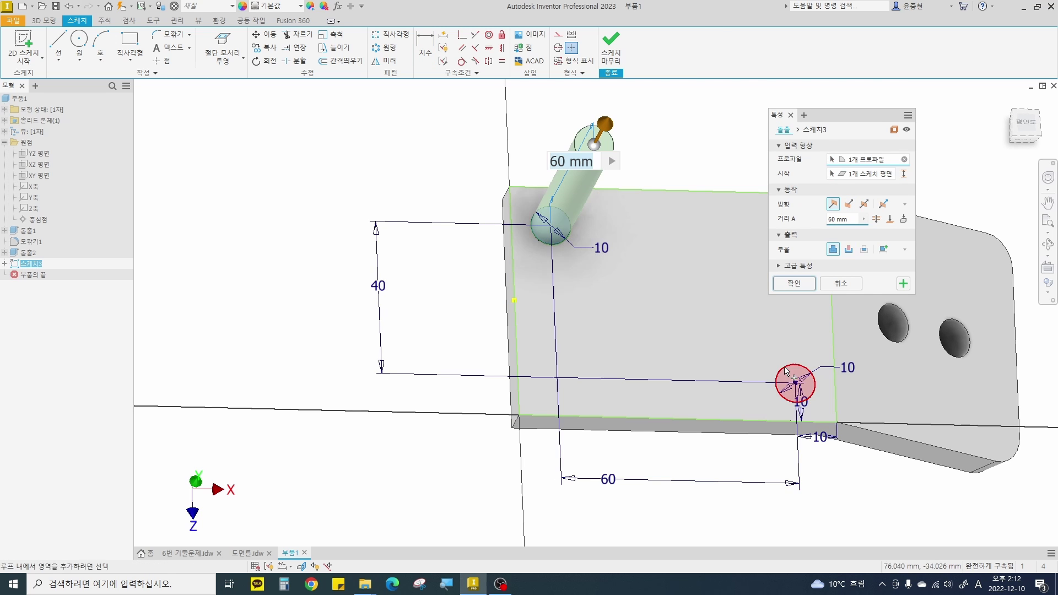
left_click(800, 380)
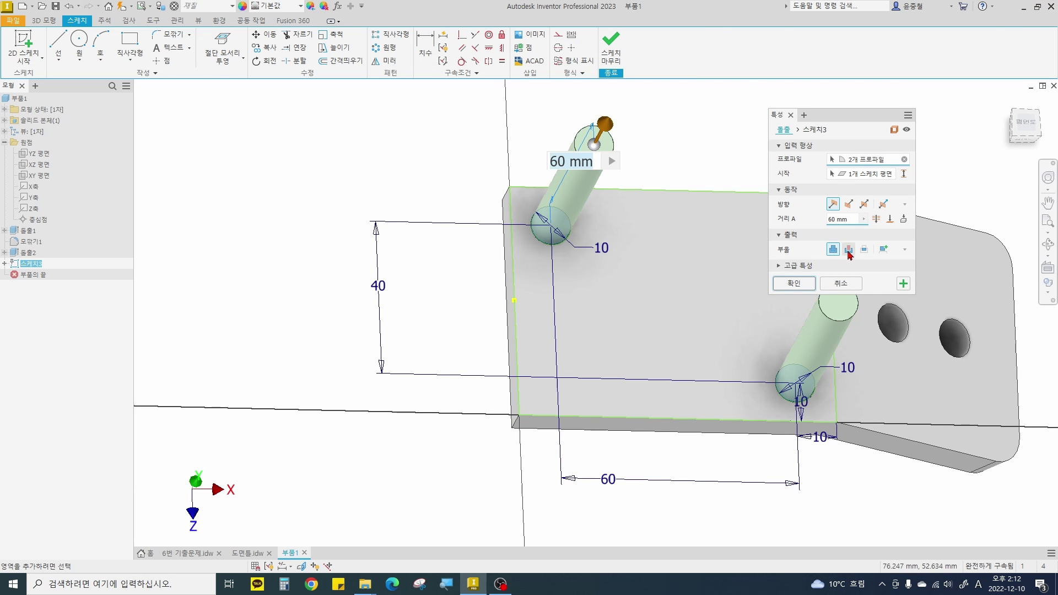
left_click(849, 251)
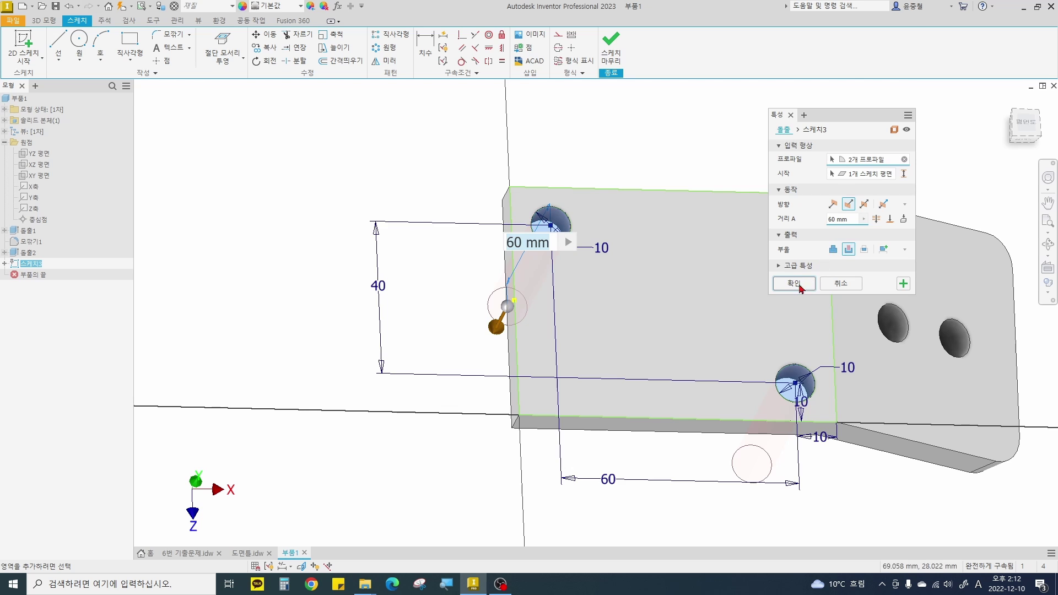
left_click(793, 283)
middle_click_drag(730, 279, 627, 300, "shift")
left_click_drag(626, 300, 627, 278)
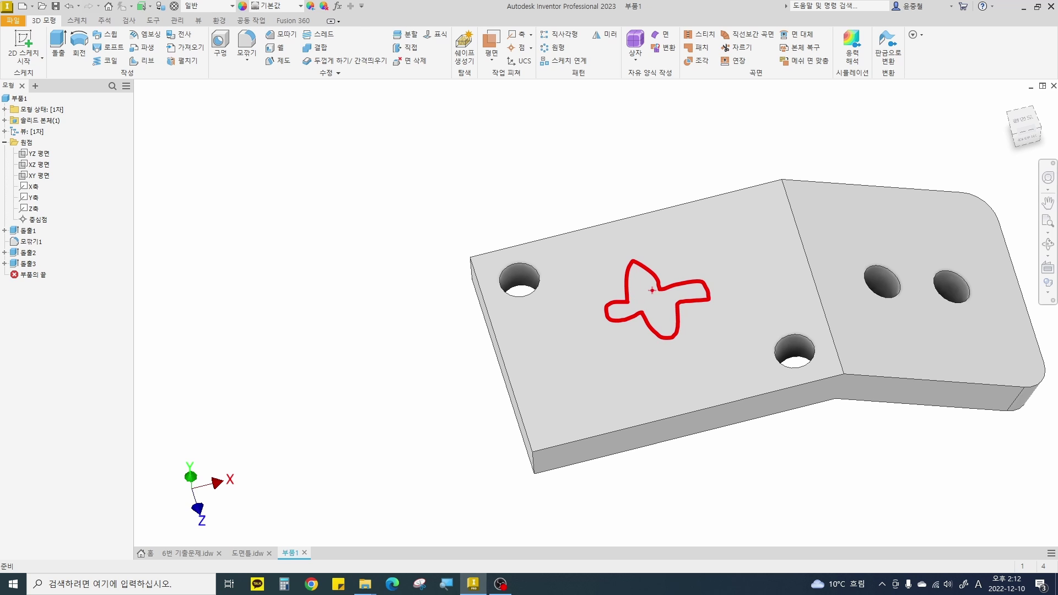
left_click_drag(653, 288, 653, 361, "ctrl+shift")
key("Escape")
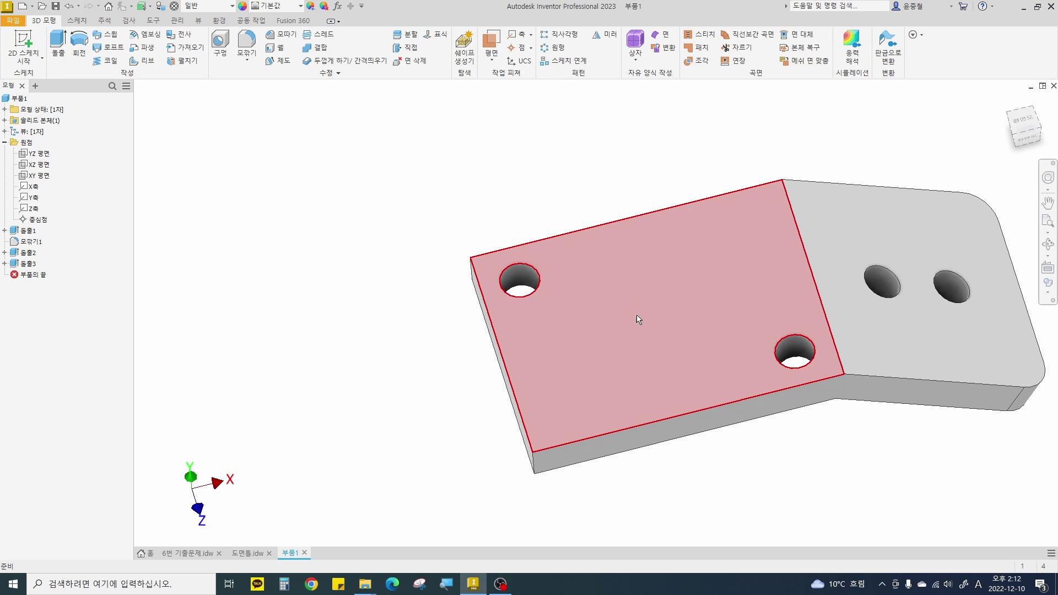
Create a new sketch on the flat part's upper face and project its cut edges, including the two holes.
left_click(657, 319)
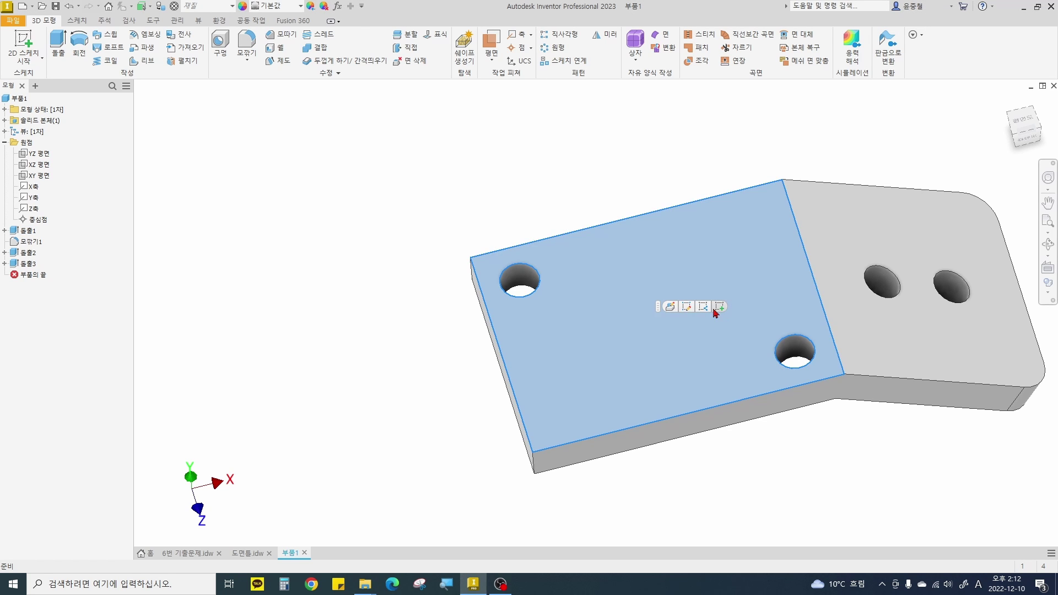
left_click(719, 307)
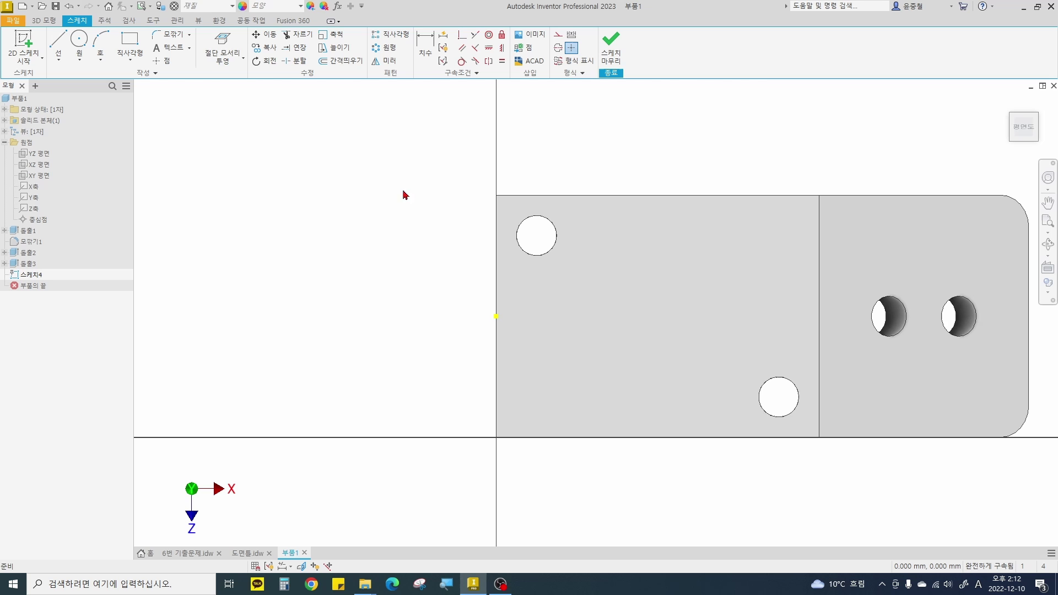
left_click(221, 58)
left_click(237, 102)
middle_click_drag(566, 247, 536, 241)
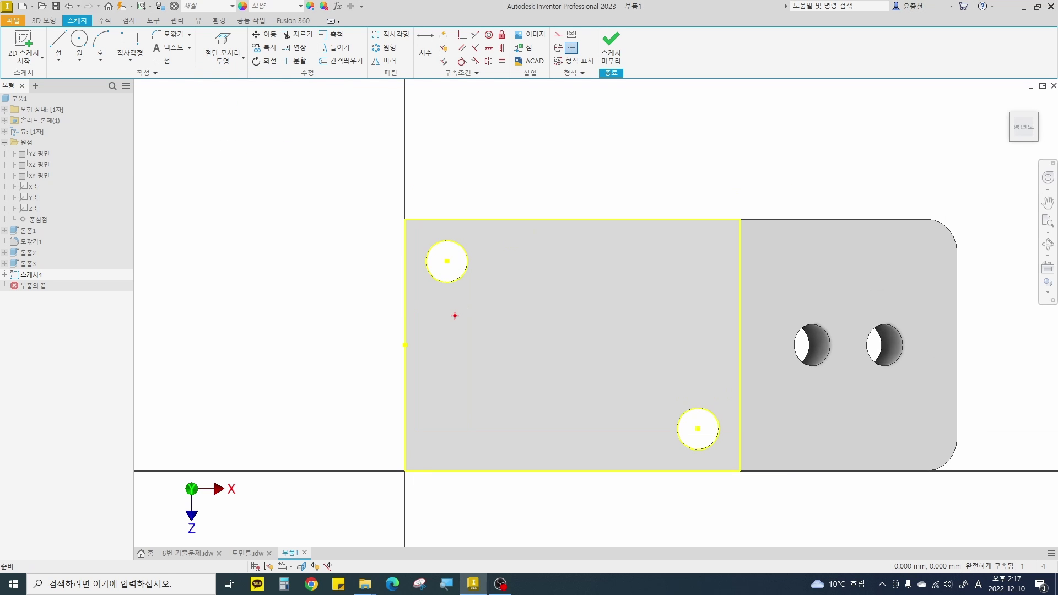
mouse_move(412, 344)
left_mouse_down("shift")
mouse_move(751, 338)
mouse_move(741, 344)
left_mouse_up("shift")
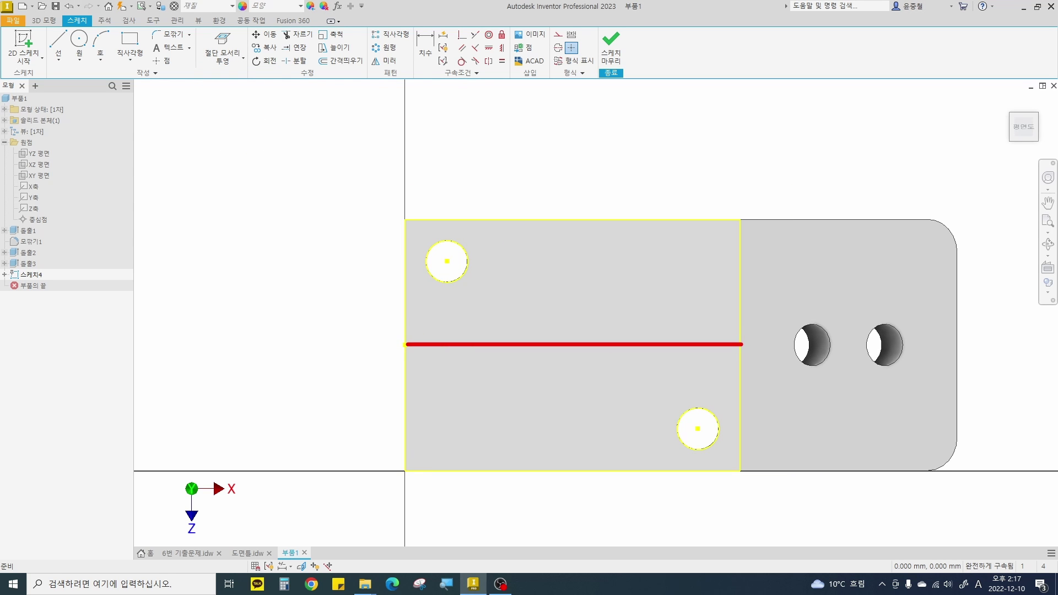
left_click_drag(575, 222, 575, 472, "shift")
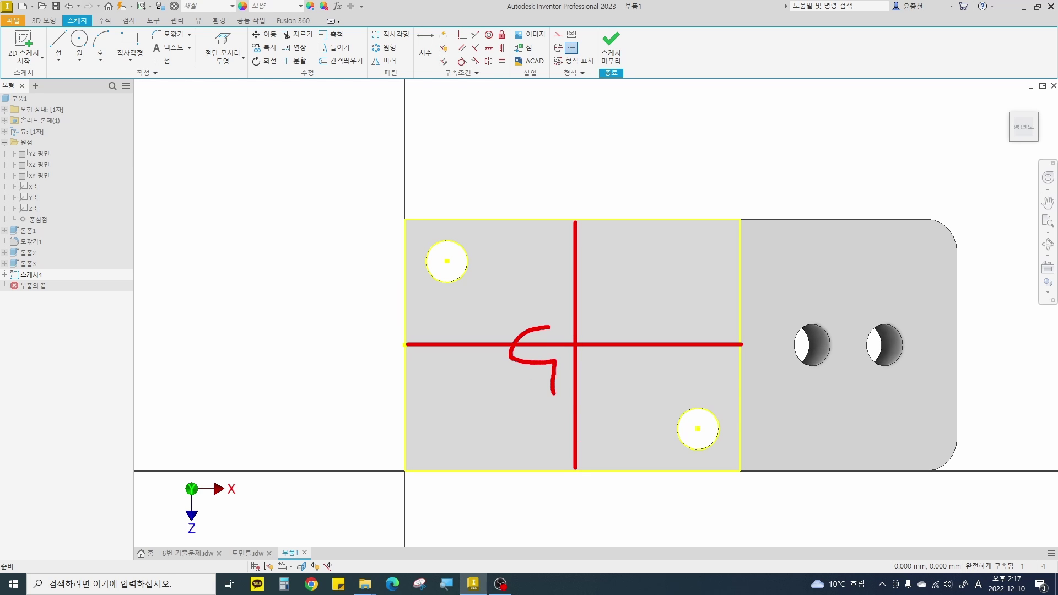
left_click_drag(593, 362, 582, 283)
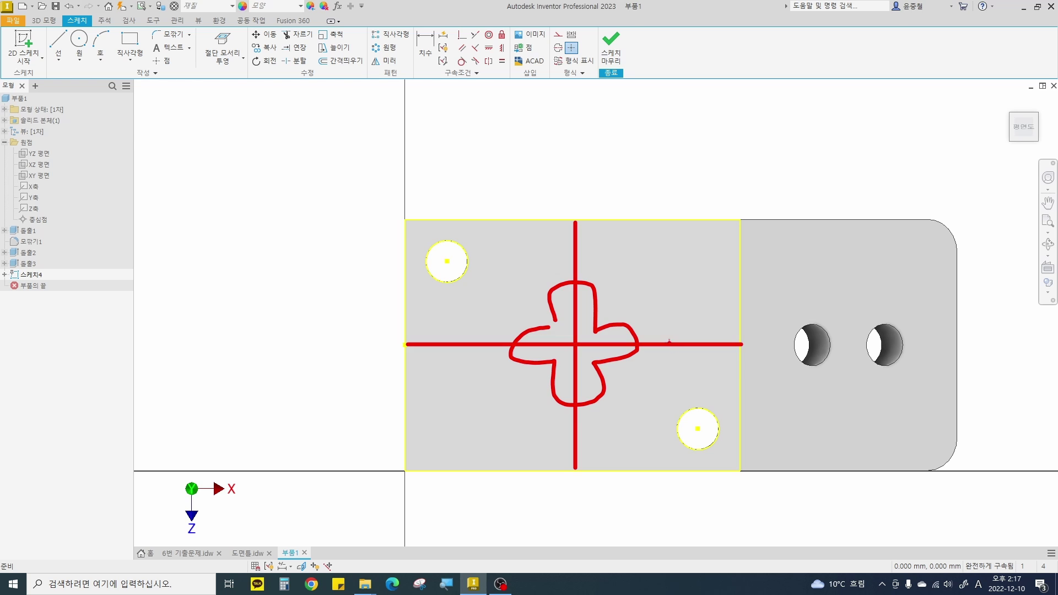
key("Escape")
Draw a horizontal centre line from the midpoint of the flat part's outer edge to the bend edge.
key("l")
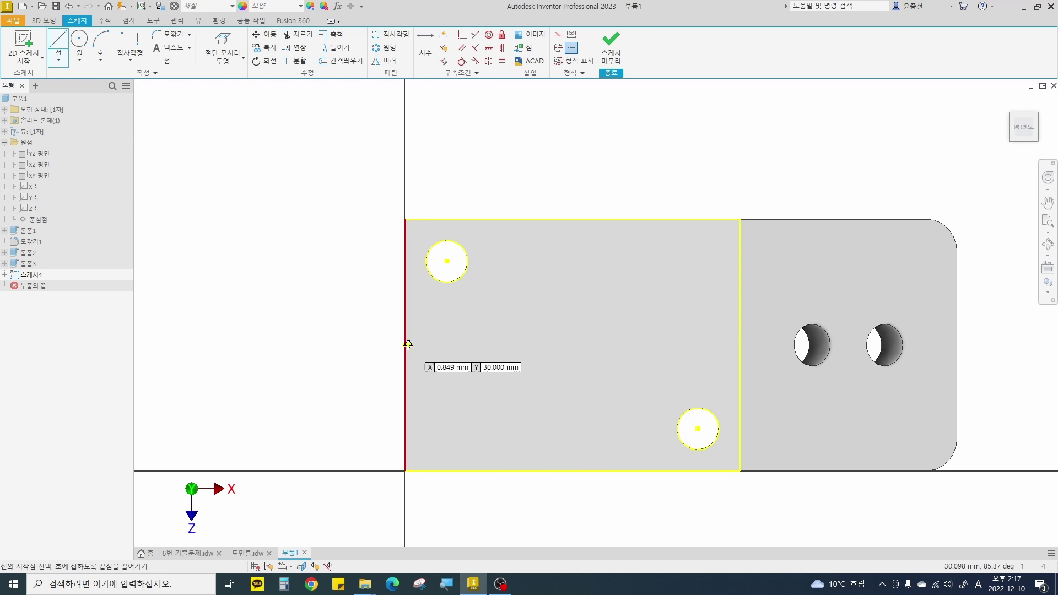
left_click(406, 345)
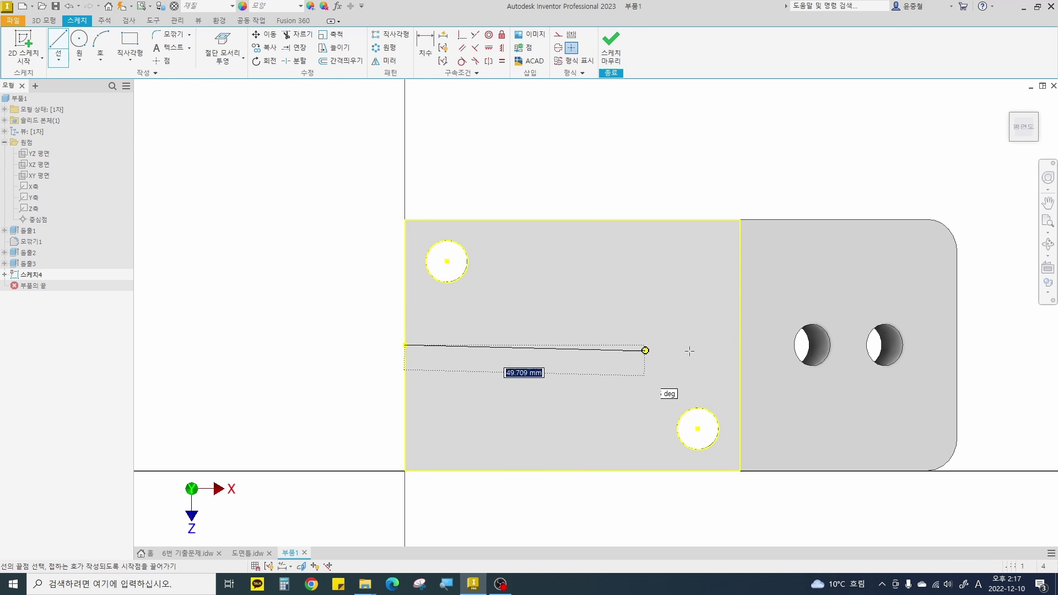
left_click(741, 346)
key("Escape")
Draw a 60 mm vertical line between the flat part's upper and lower edges, shifted slightly from the middle towards the bend.
key("l")
left_click(573, 219)
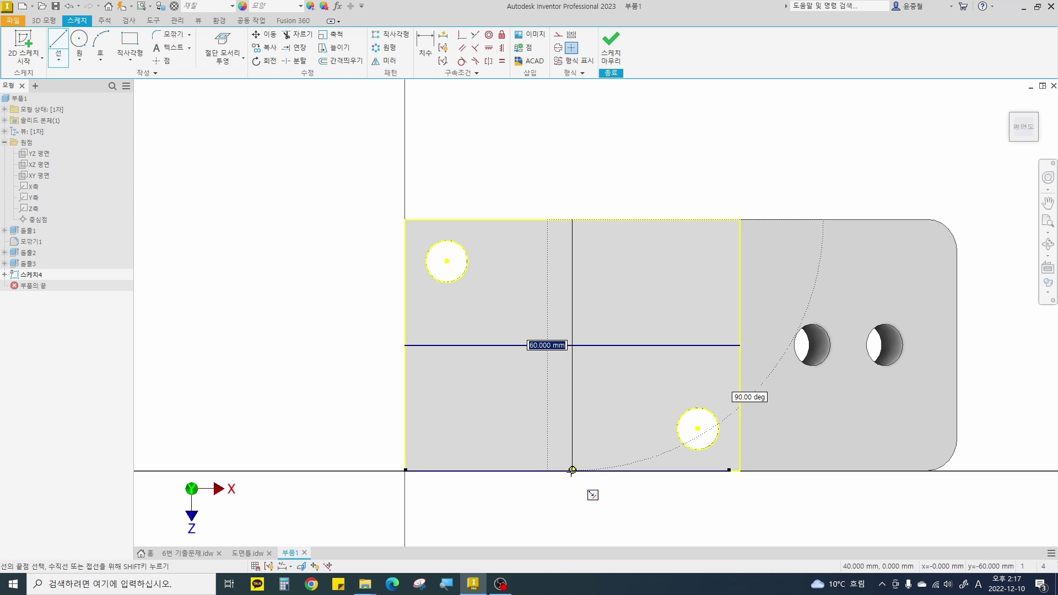
double_click(573, 471)
key("Escape")
mouse_move(574, 311)
left_mouse_down()
mouse_move(610, 314)
mouse_move(570, 312)
mouse_move(583, 311)
left_mouse_up()
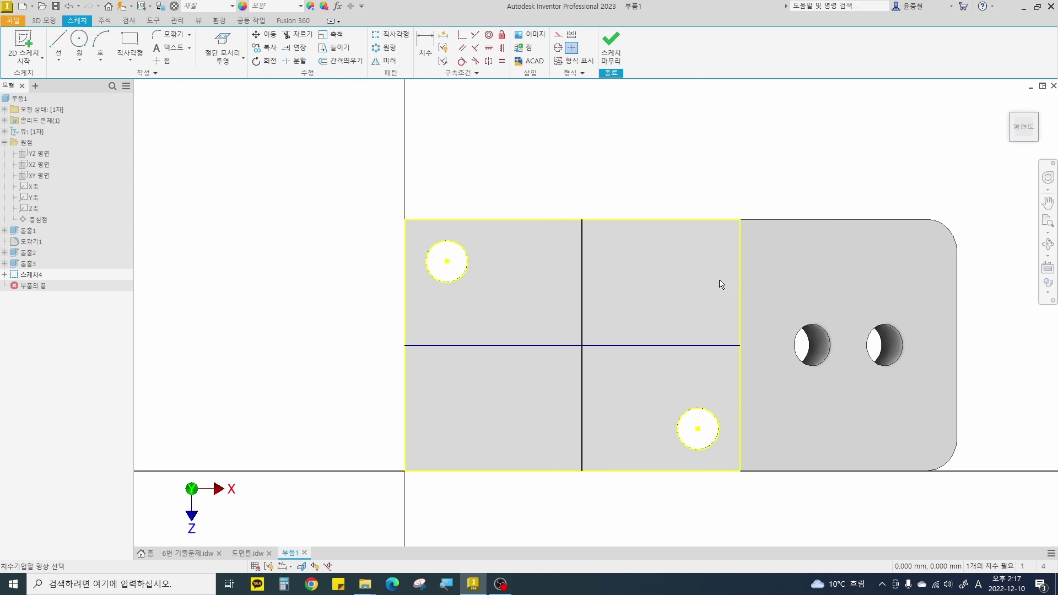
Dimension the vertical line at 40 mm from the bend edge.
key("d")
left_click(741, 274)
left_click(582, 265)
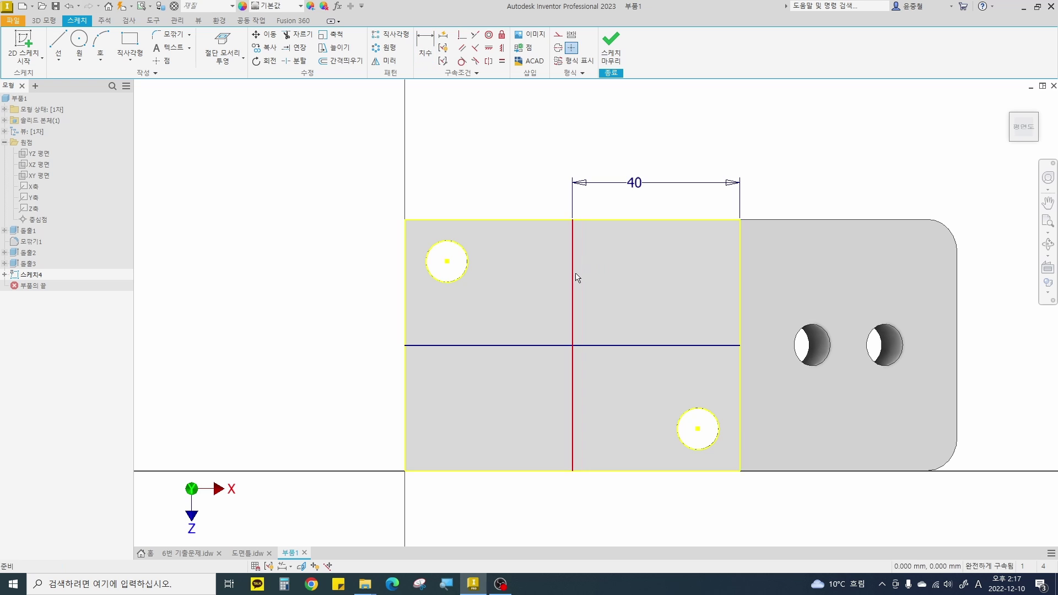
key("Escape")
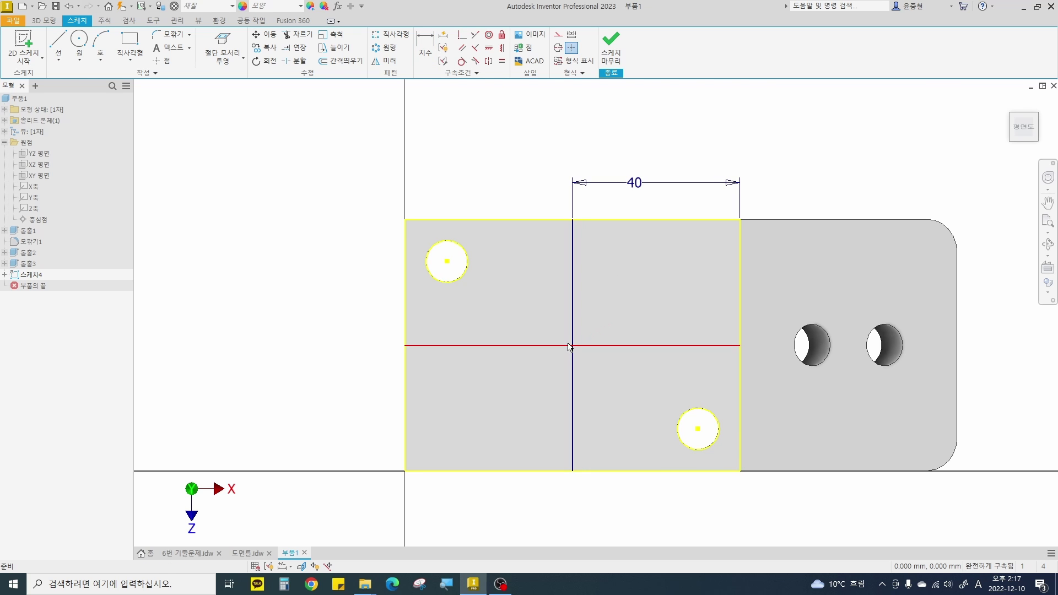
scroll(529, 352, "down", 1)
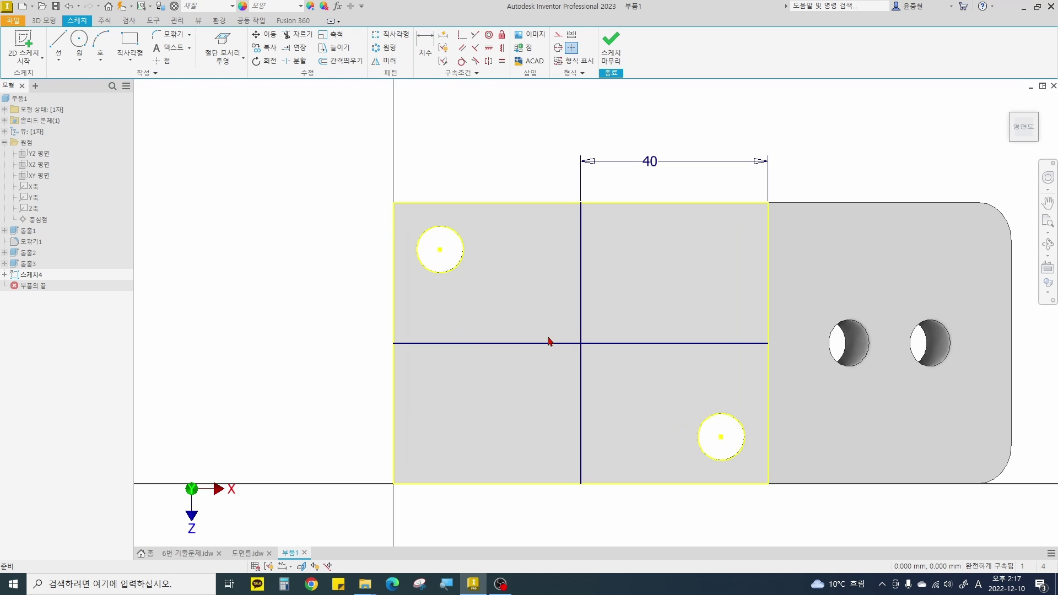
Convert the horizontal and vertical centre lines on the flat part to construction lines.
left_click_drag(587, 349, 552, 307)
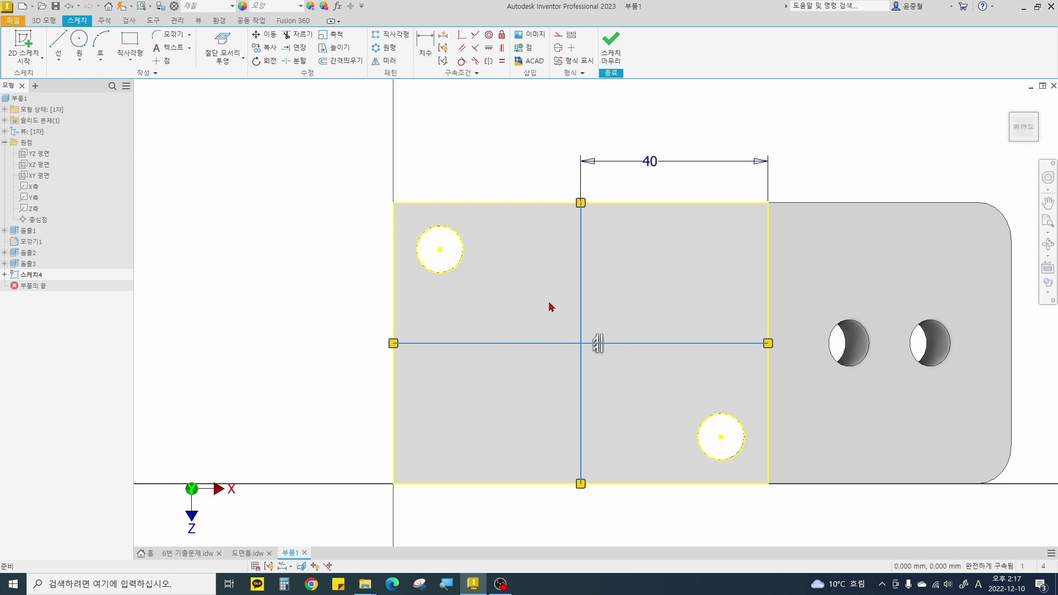
left_click(559, 37)
key("Escape")
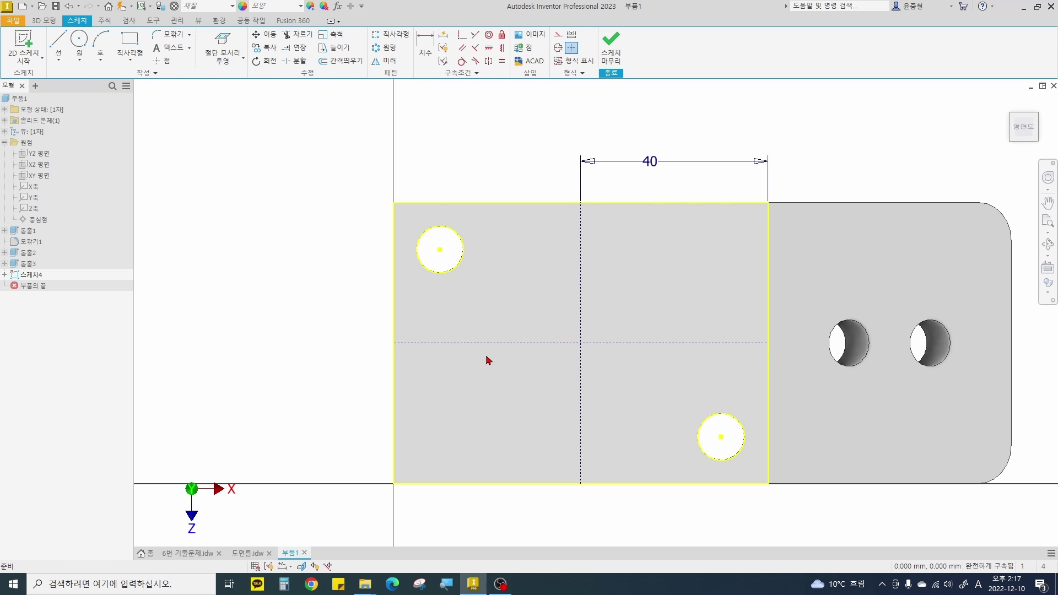
left_click_drag(403, 344, 746, 345, "shift")
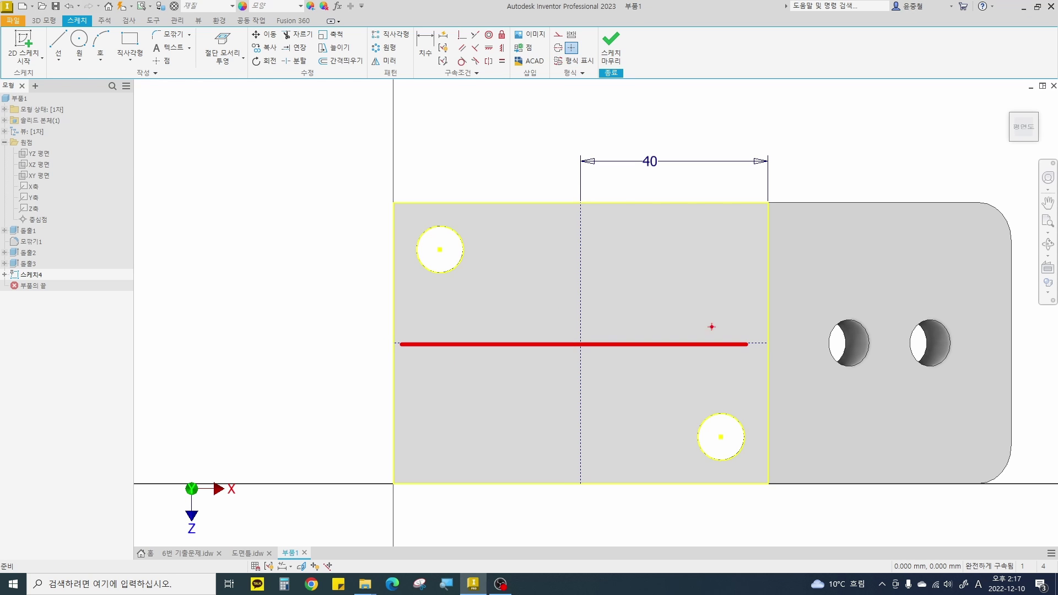
left_click_drag(580, 221, 580, 473, "shift")
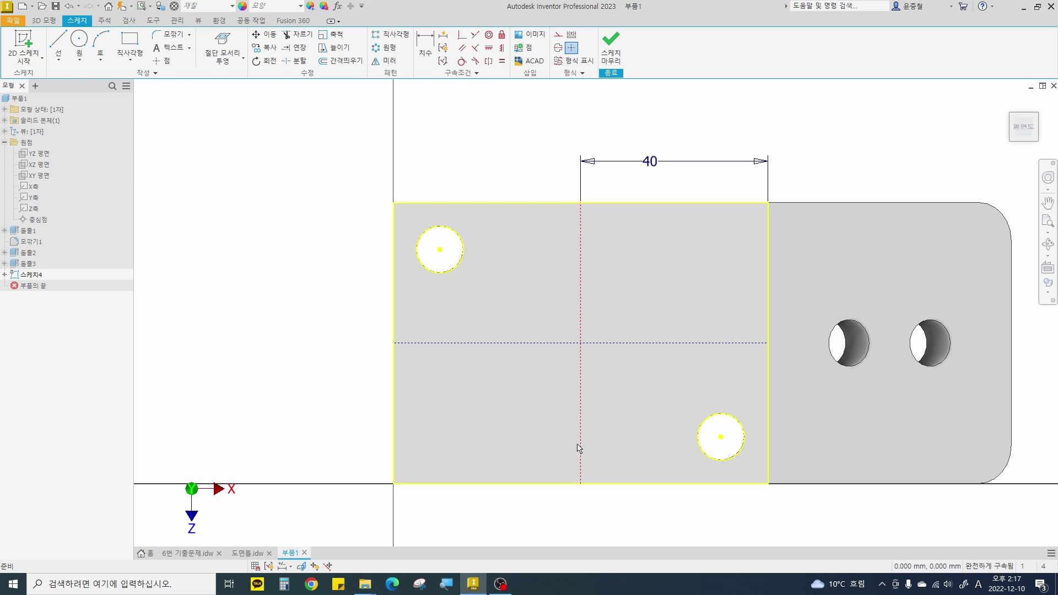
Draw two overlapping rectangles as a cross over the centre lines' intersection, one upright and one horizontal about 42 by 8 mm.
right_click(558, 315)
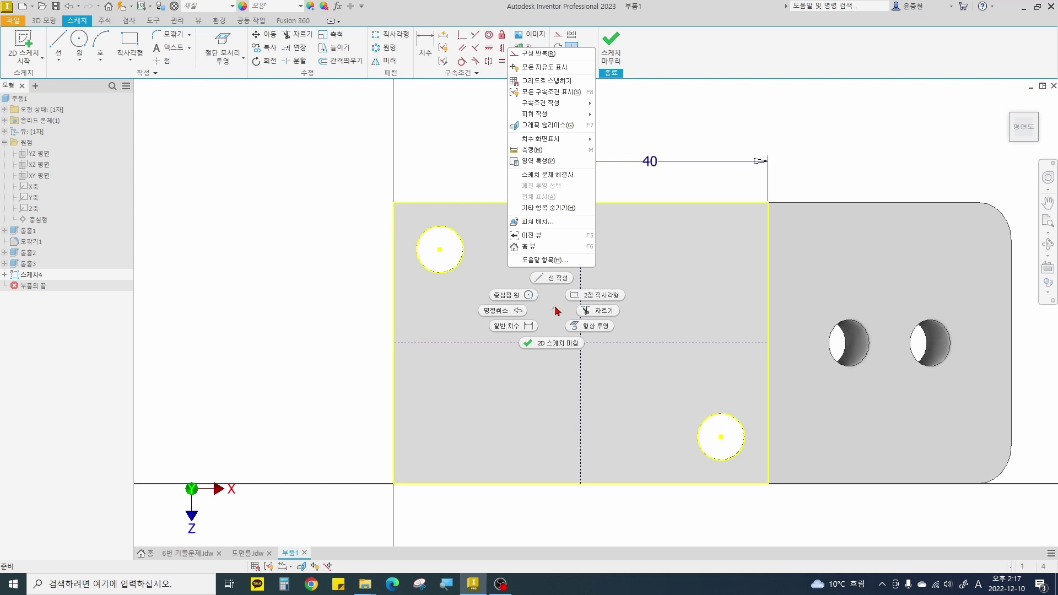
left_click(590, 300)
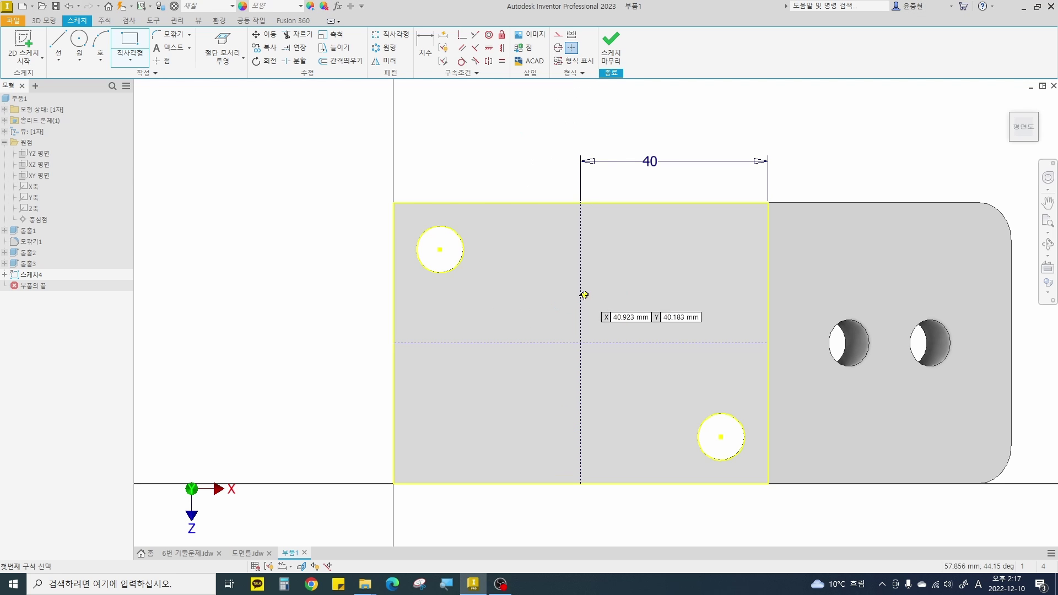
left_click(559, 283)
left_click(609, 421)
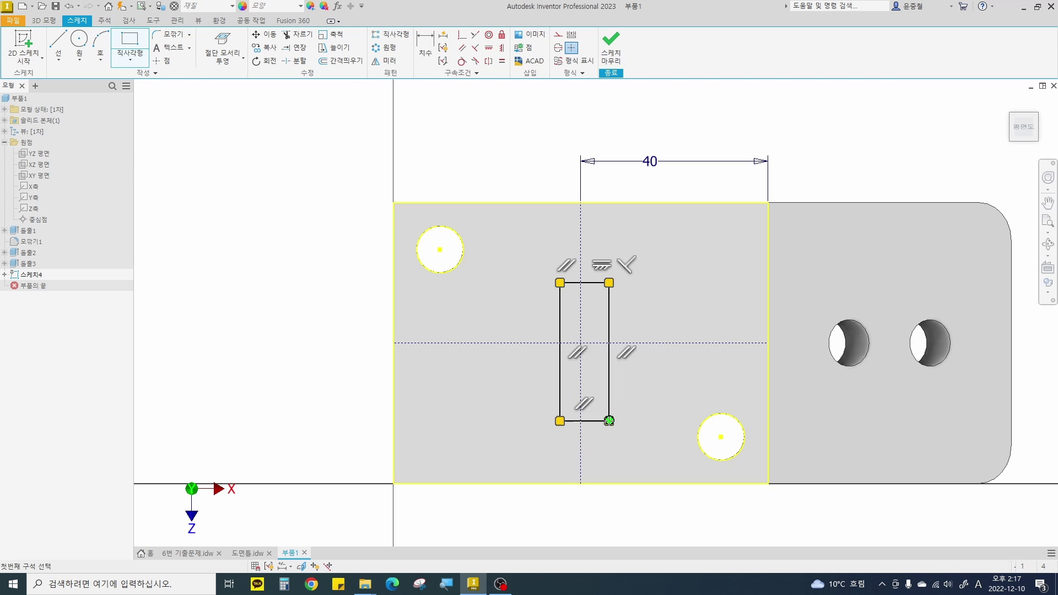
right_click(530, 327)
left_click(567, 312)
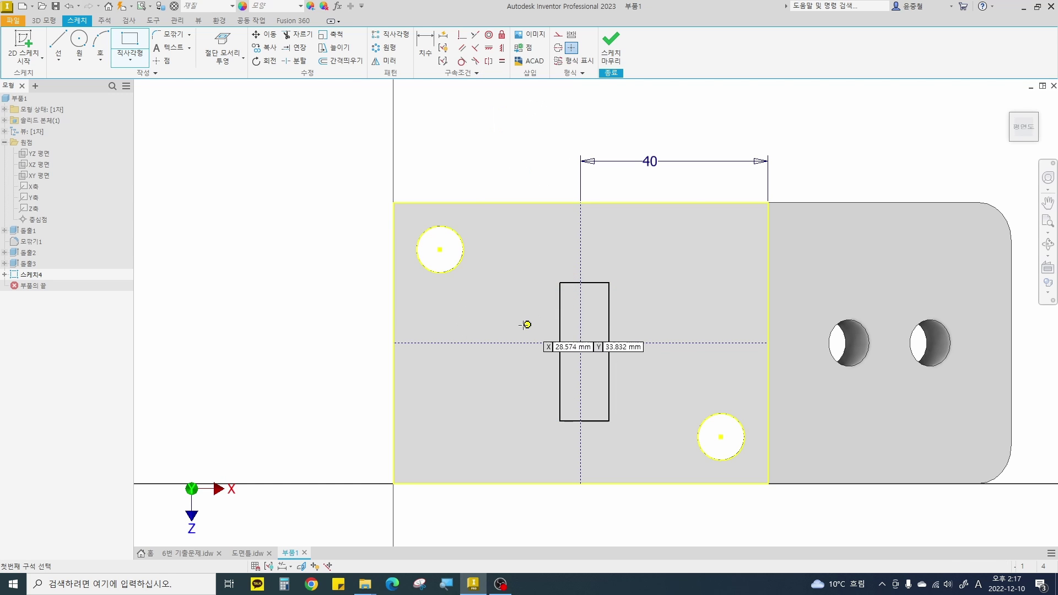
left_click(494, 325)
left_click(693, 362)
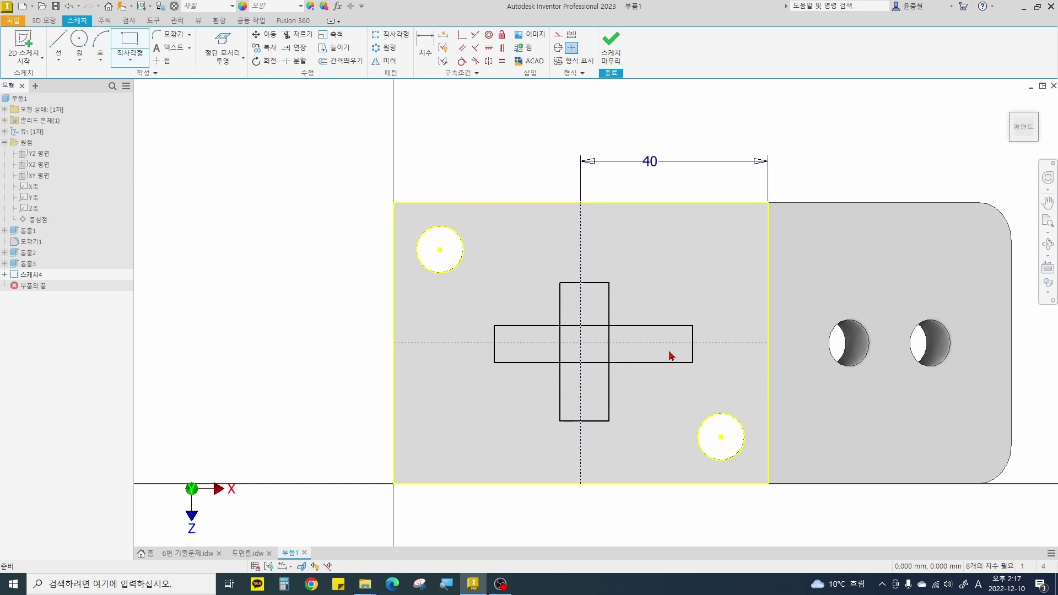
Dimension the upright rectangle's width and the horizontal rectangle's height at 8 mm each.
key("d")
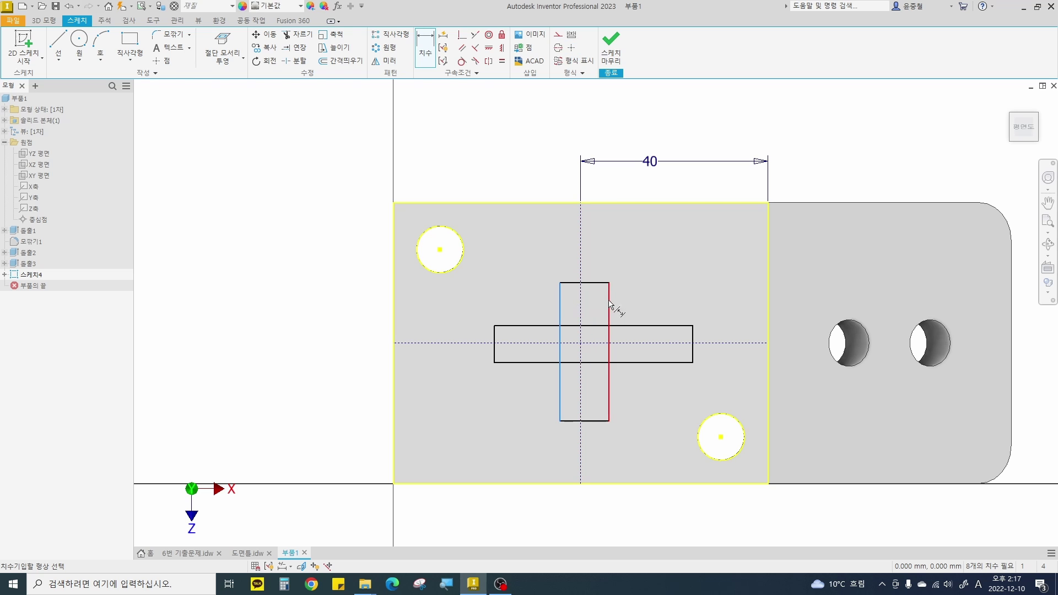
left_click(609, 303)
left_click(592, 248)
type("8+")
key("Return")
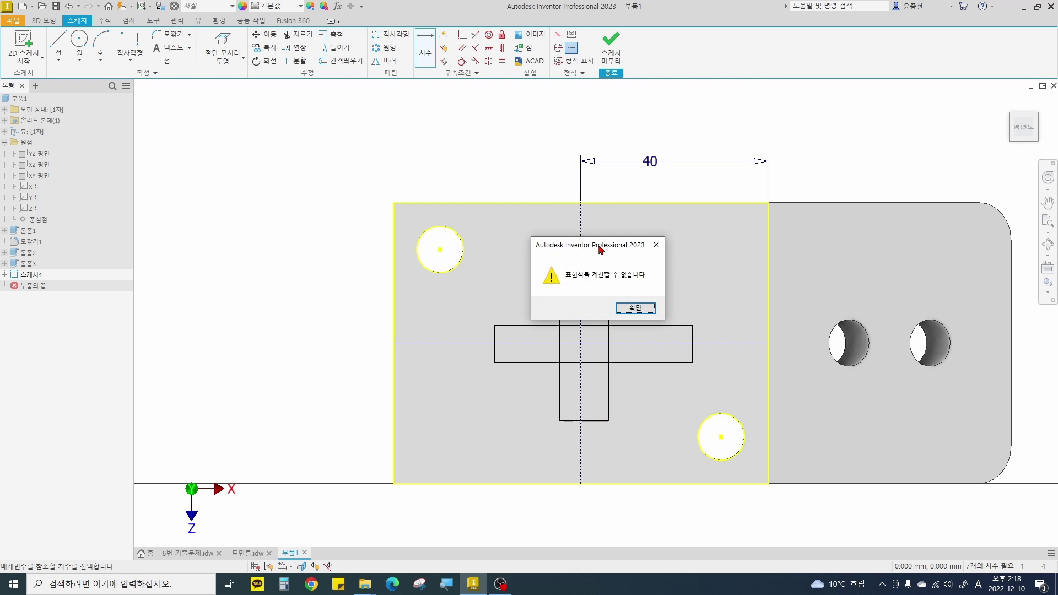
key("Return")
type("8")
key("Return")
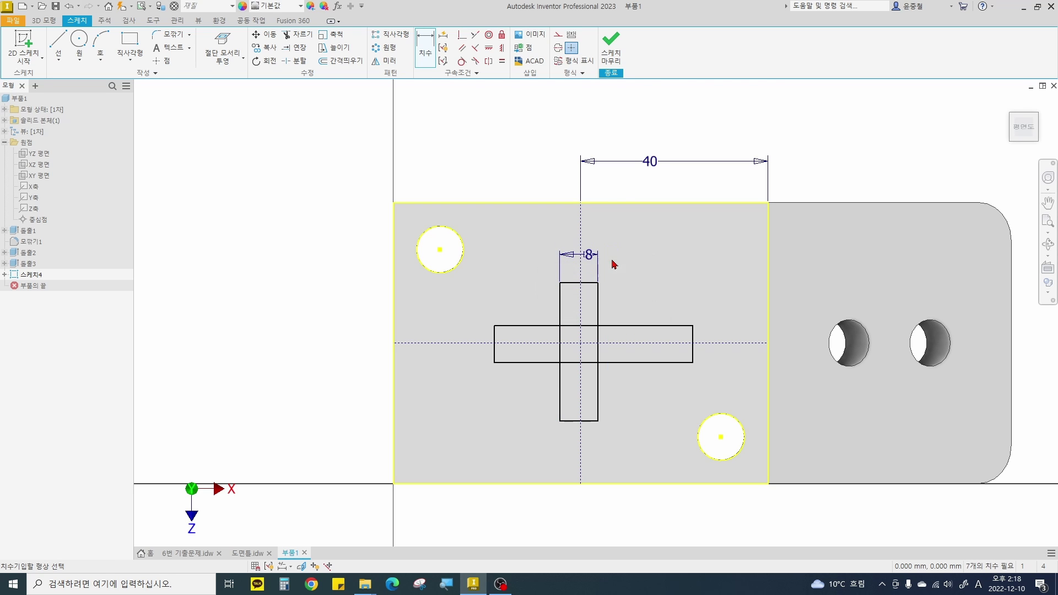
left_click(694, 339)
left_click(720, 335)
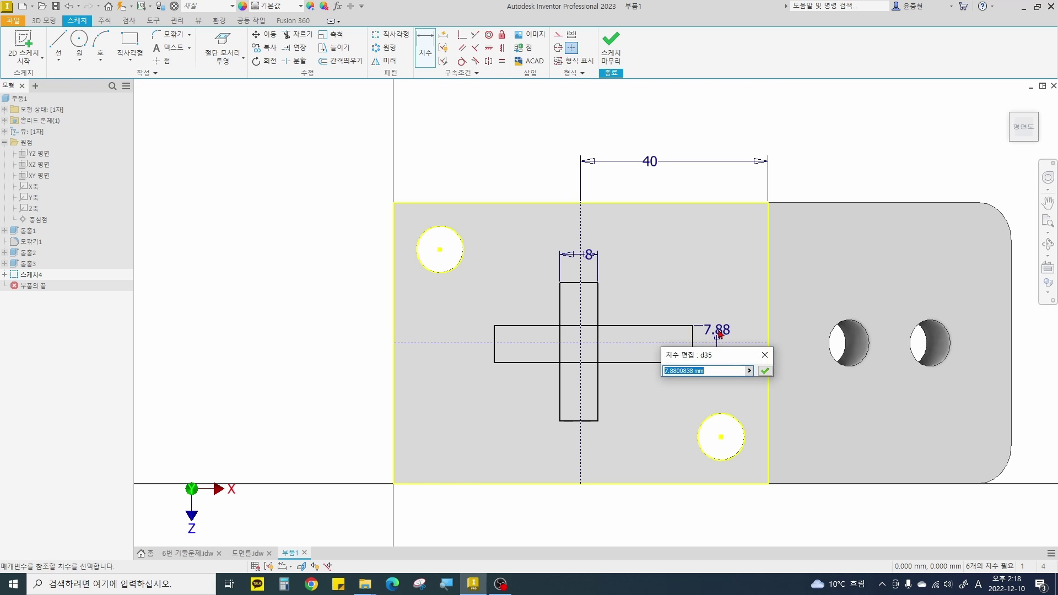
key("Return")
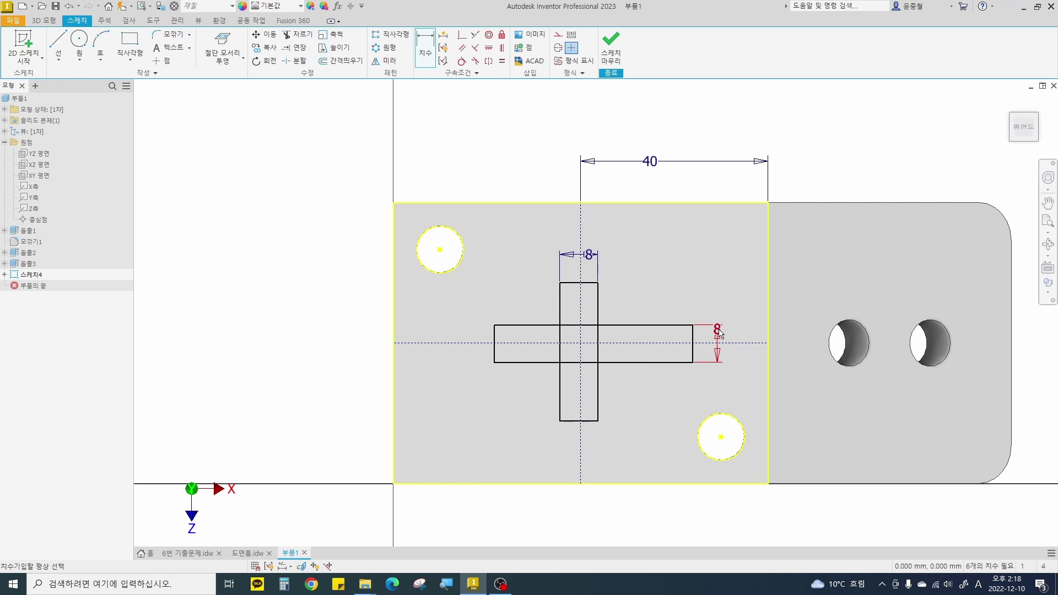
Centre both bars across their widths by dimensioning one long edge of each 4 mm from its centre line.
scroll(571, 292, "down", 3)
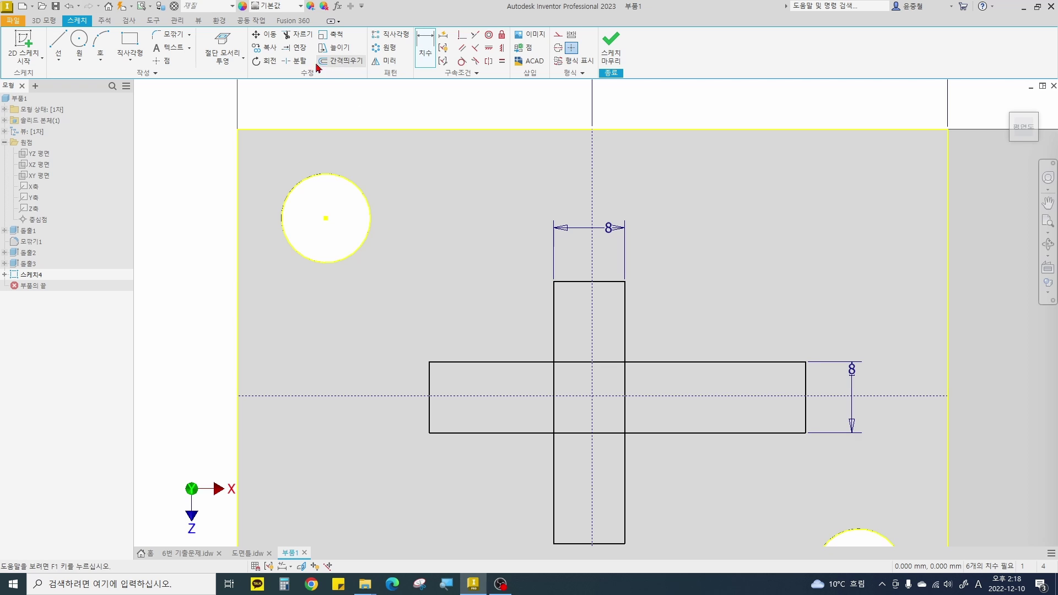
left_click(769, 364)
left_click(771, 397)
left_click(899, 388)
type("4")
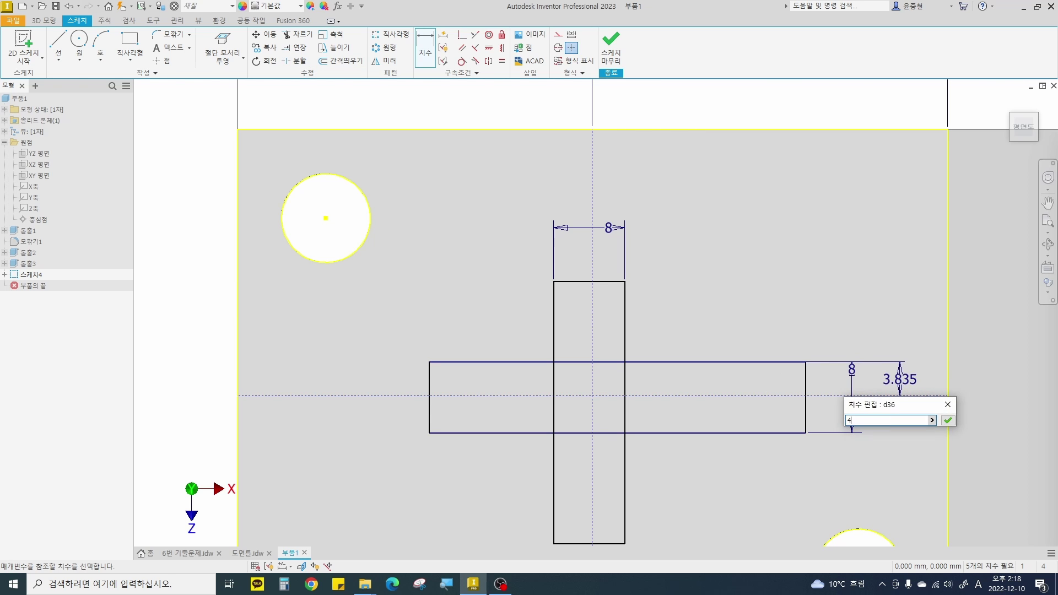
key("Return")
left_click(623, 305)
left_click(592, 315)
left_click(608, 245)
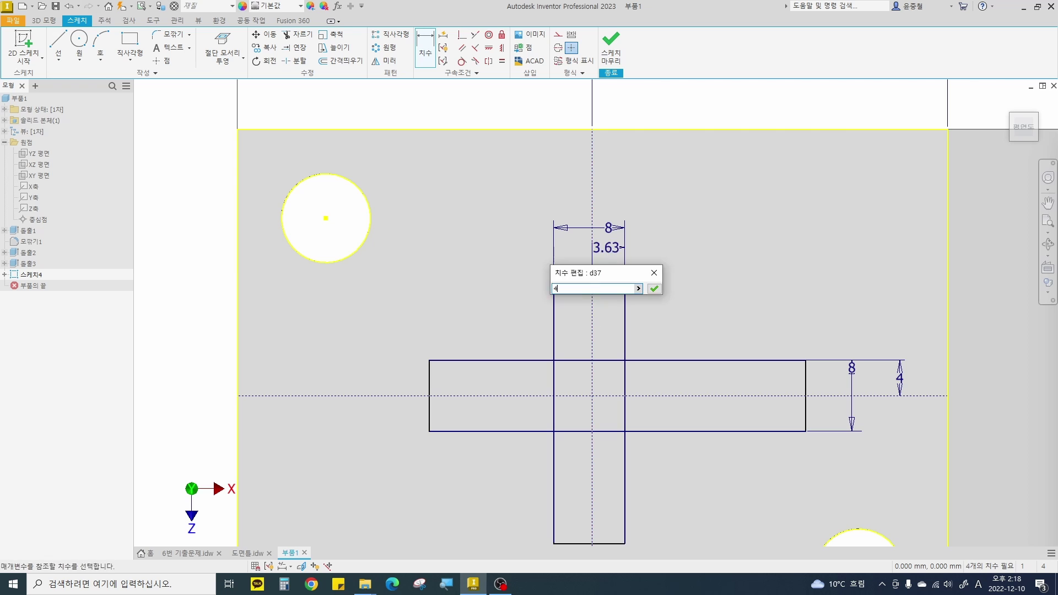
type("4")
key("Return")
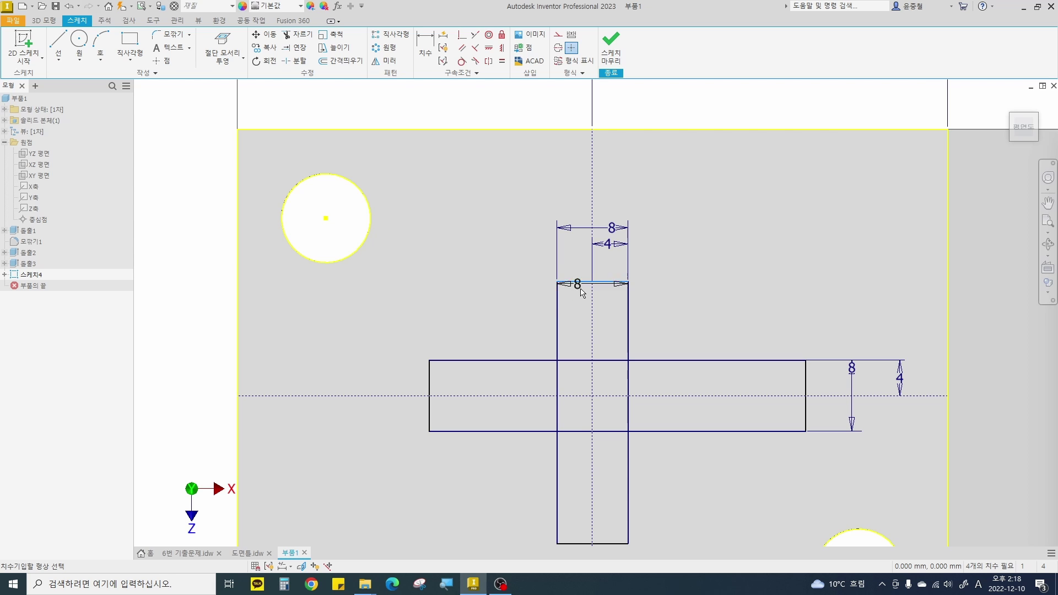
Dimension the upright bar's length between its two short ends at 28 mm.
left_click(576, 283)
left_click(576, 544)
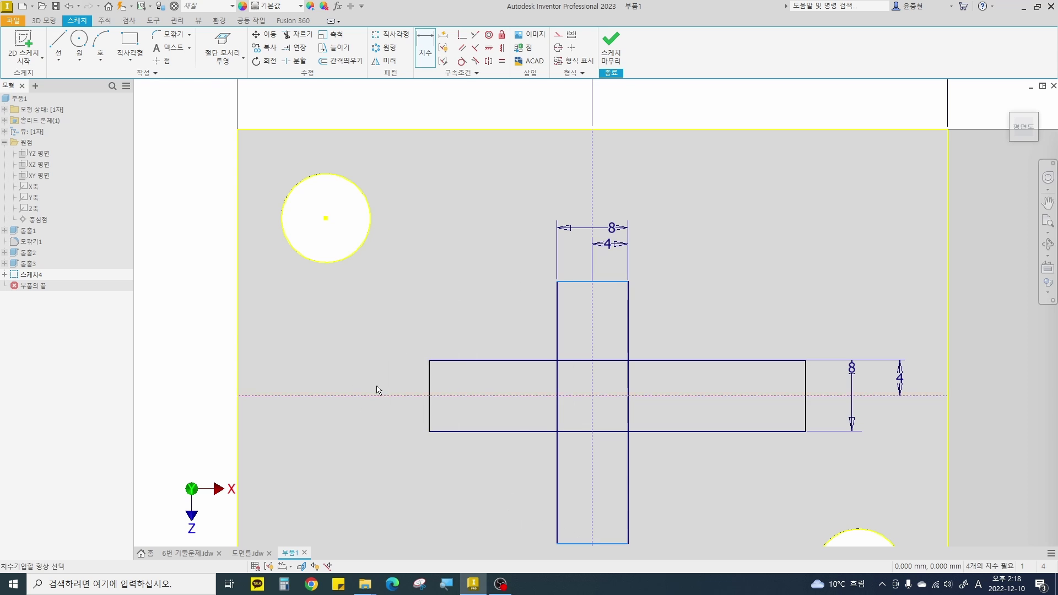
left_click(357, 334)
type("28")
key("Return")
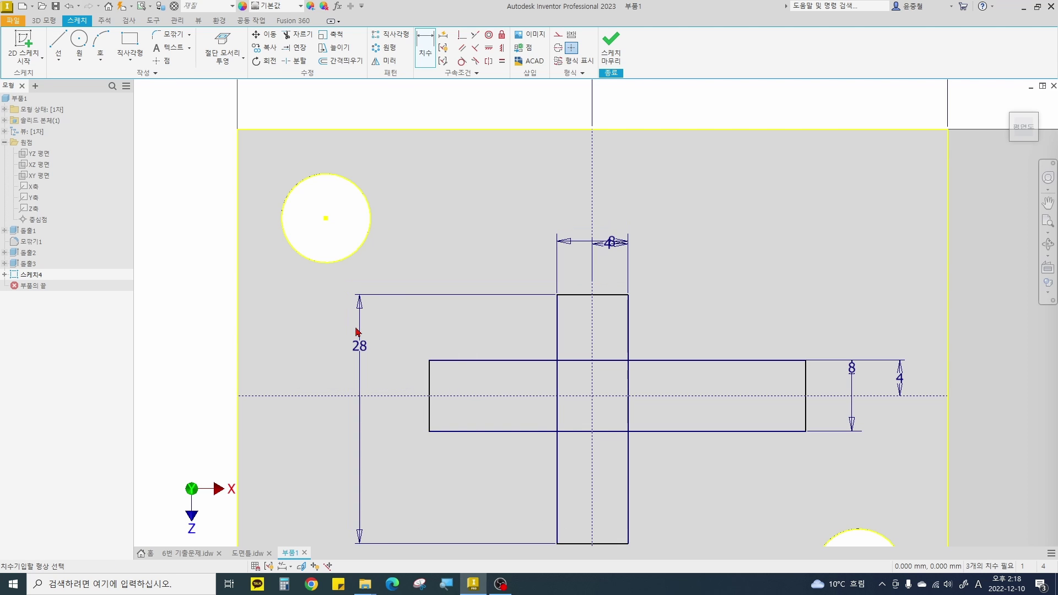
Dimension the horizontal bar's overall length and set it to 28 mm.
left_click(631, 360)
left_click(621, 183)
type("28")
key("Return")
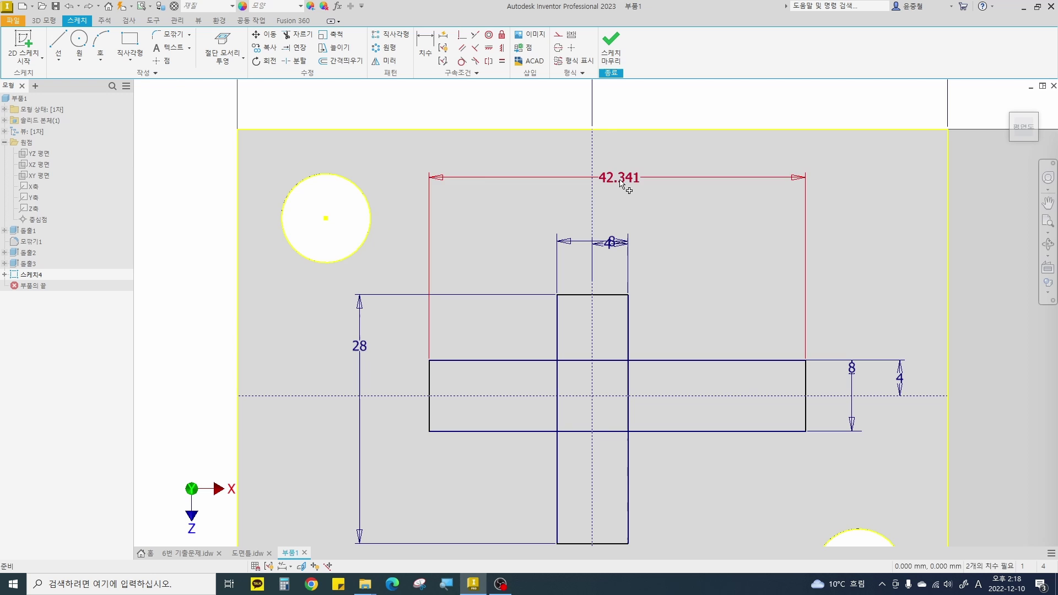
left_click(621, 184)
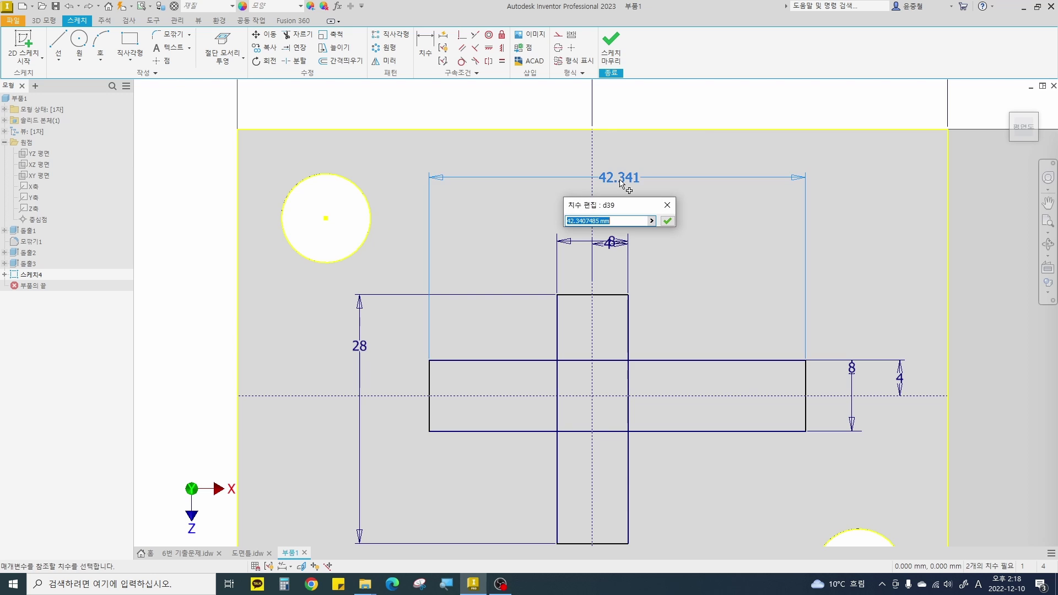
key("Escape")
left_click_drag(764, 364, 735, 359)
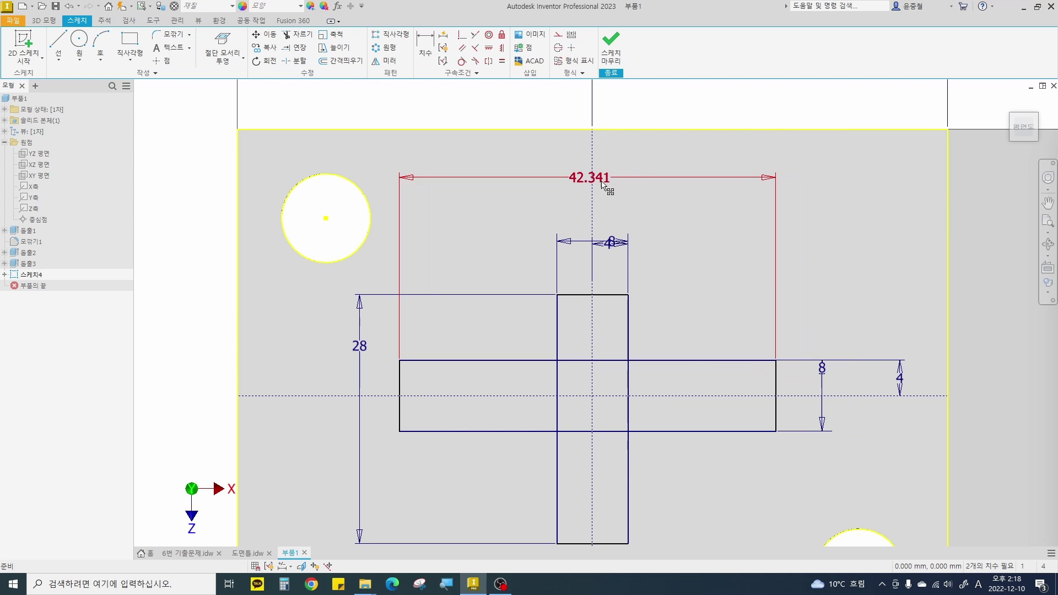
double_click(600, 182)
type("28")
key("Return")
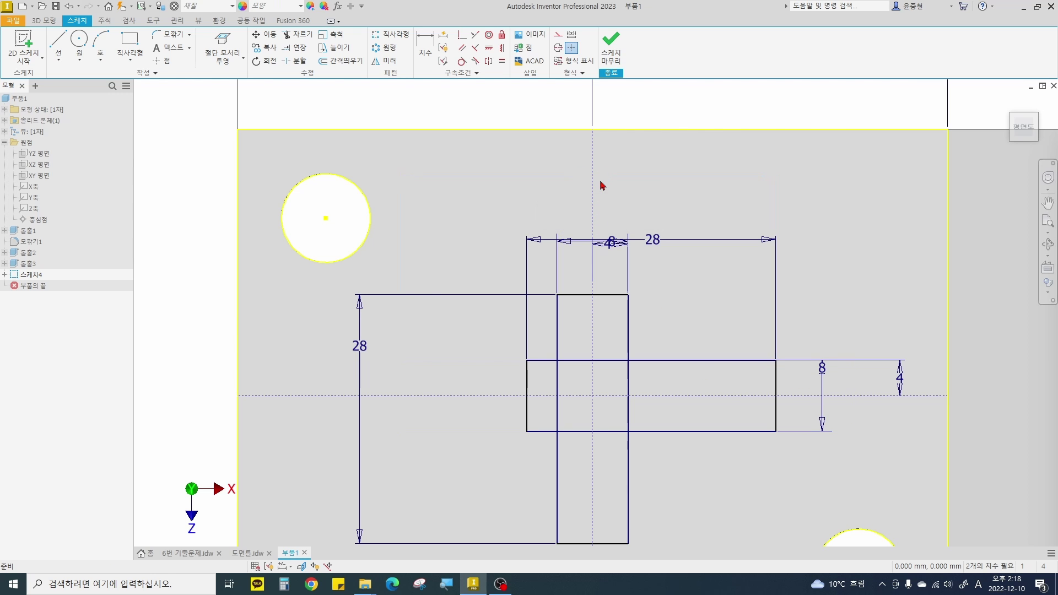
Shift the horizontal bar away from the bend and dimension its bend-side end 14 mm from the vertical centre line.
middle_click_drag(598, 342, 572, 342)
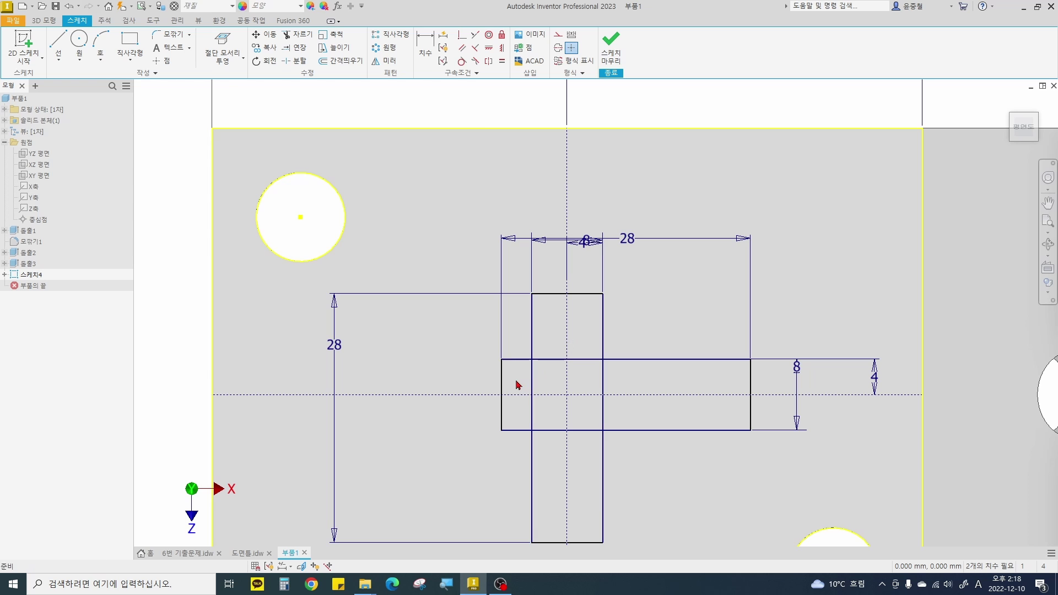
left_click_drag(502, 389, 449, 389)
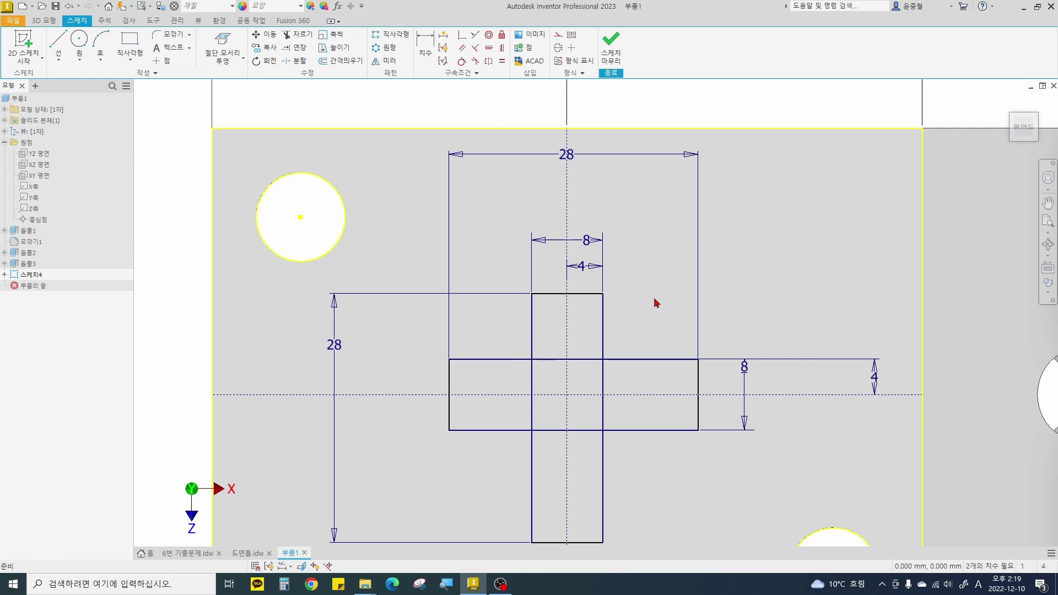
key("d")
left_click(699, 393)
left_click(568, 385)
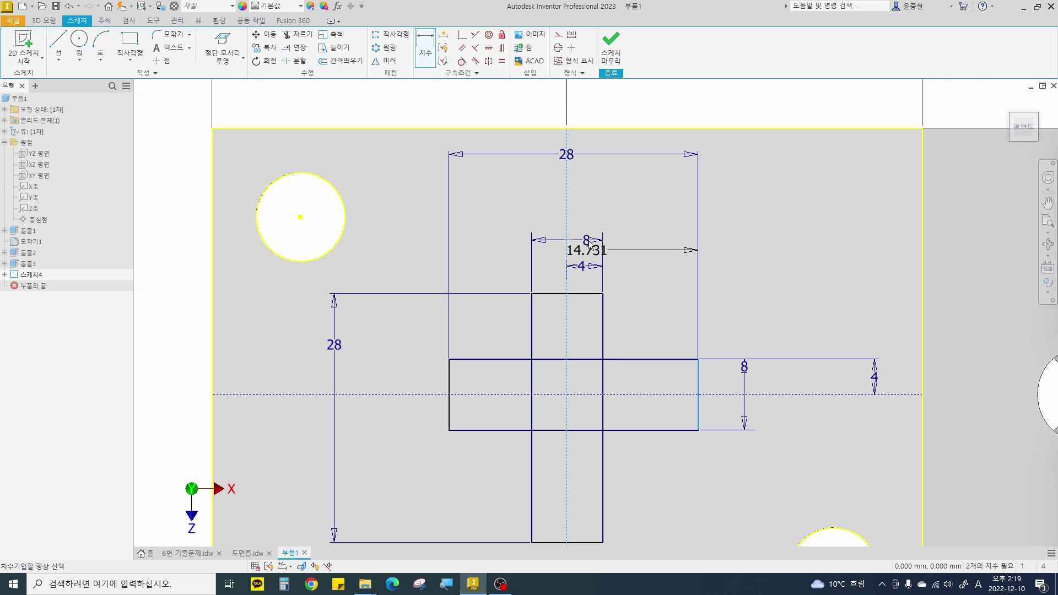
left_click(605, 176)
type("14")
key("Return")
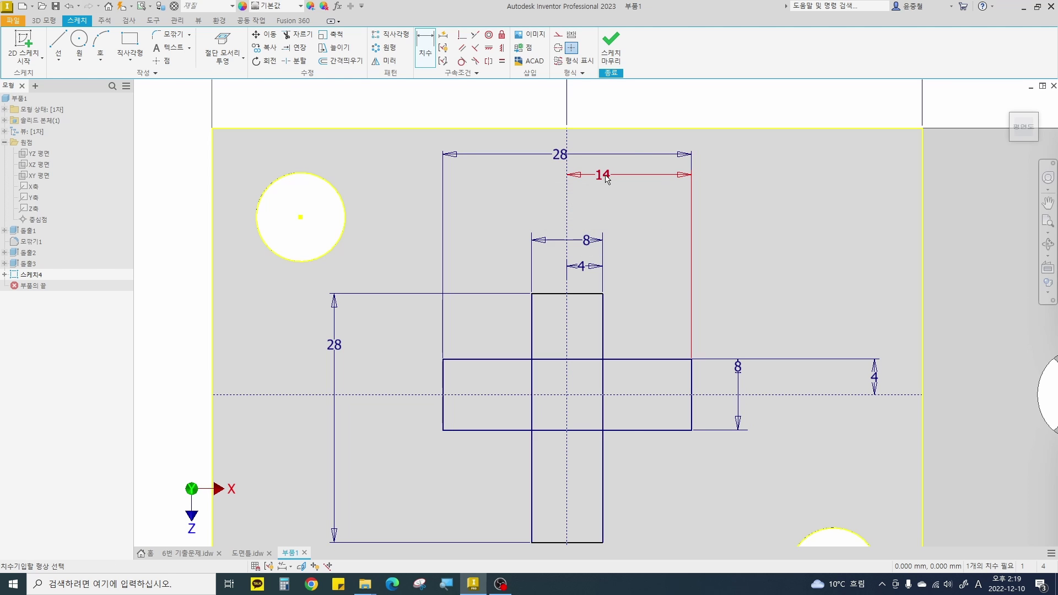
Dimension the upright bar's upper end 14 mm from the horizontal centre line.
left_click(342, 346)
key("Return")
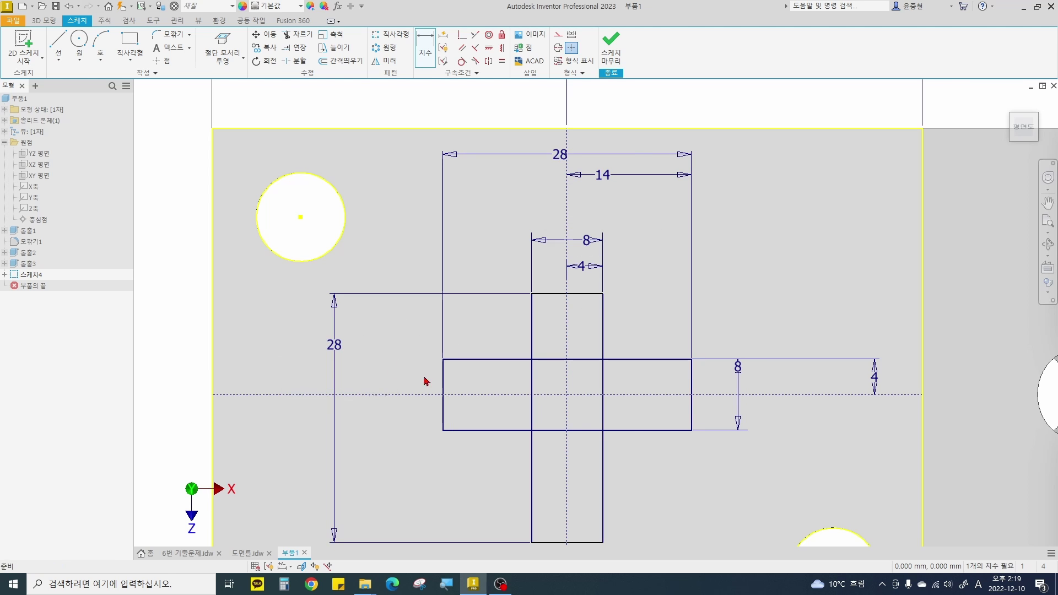
left_click(486, 395)
left_click(560, 295)
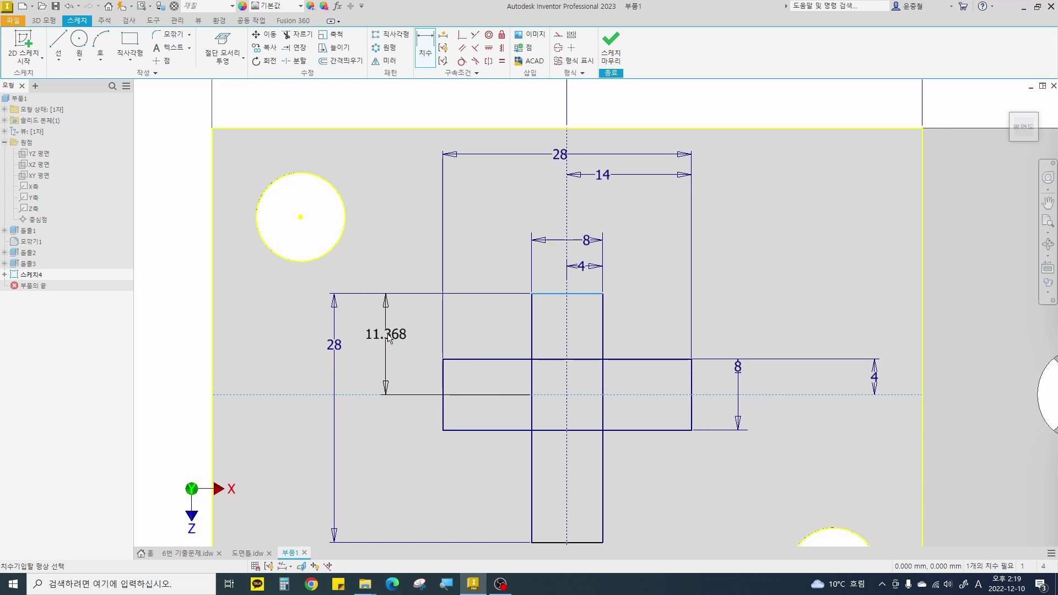
left_click(390, 339)
type("14")
key("Return")
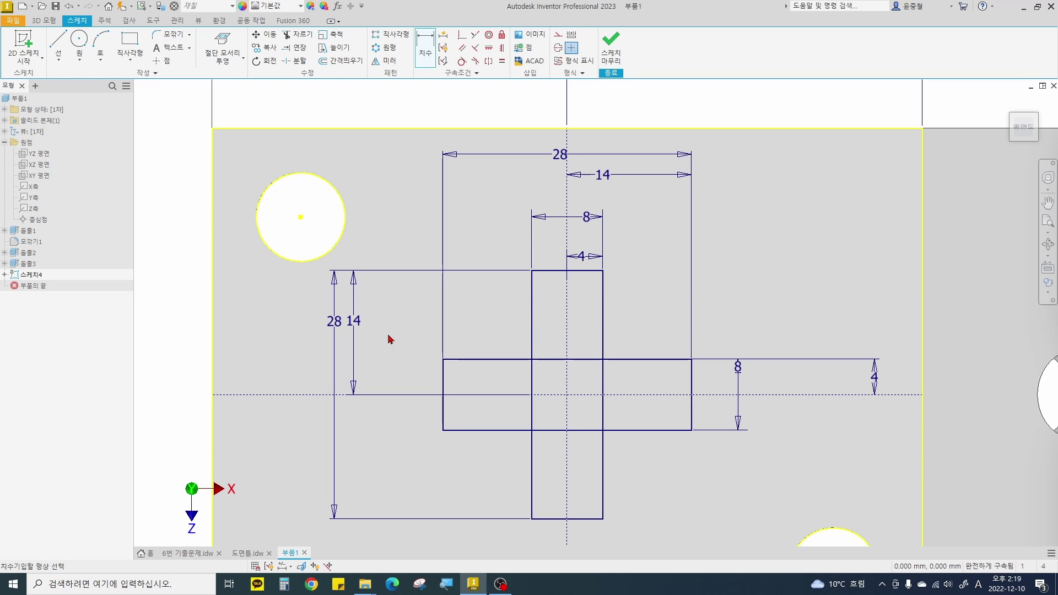
key("Escape")
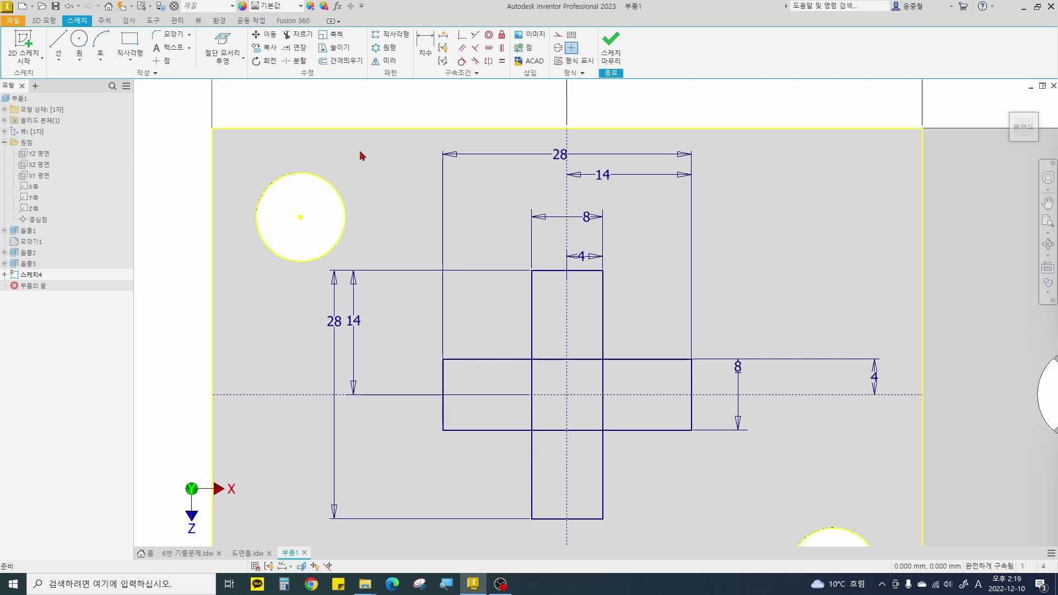
Round both upper corners of the upright bar with 4 mm sketch fillets.
left_click(171, 34)
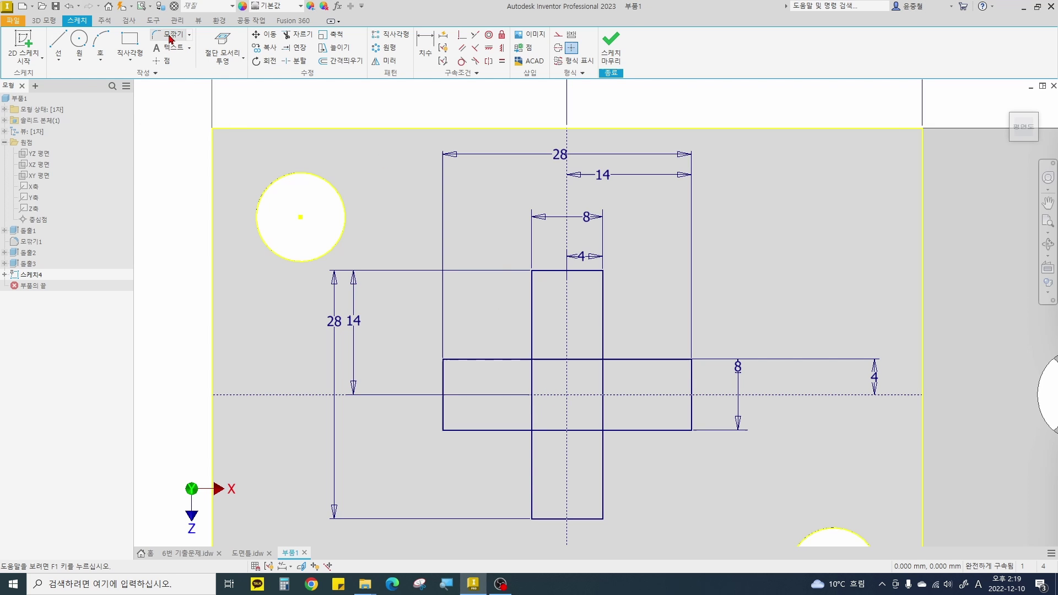
left_click(544, 274)
left_click(534, 287)
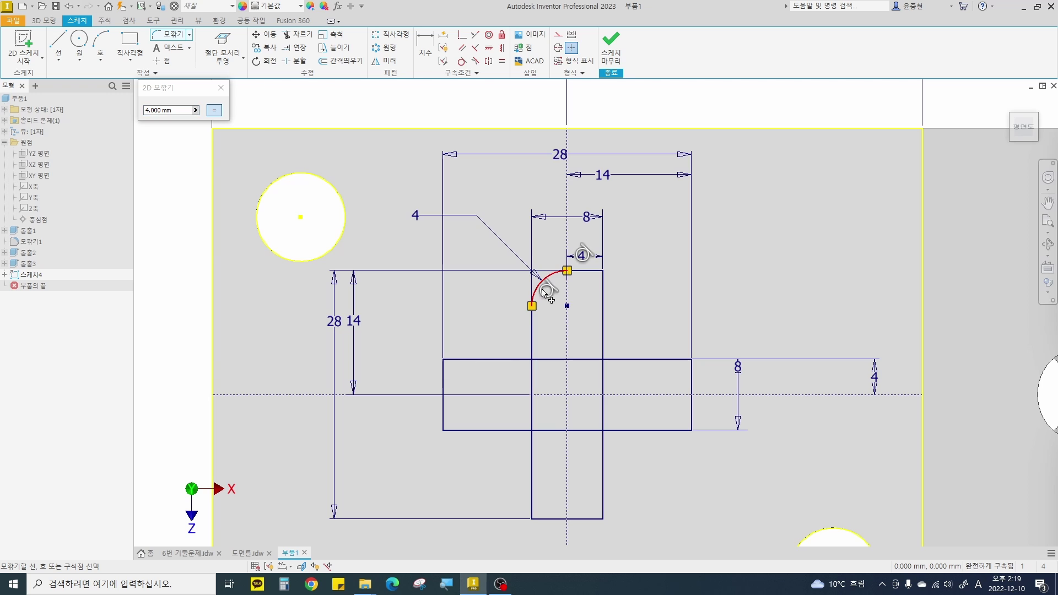
left_click(581, 274)
left_click(602, 295)
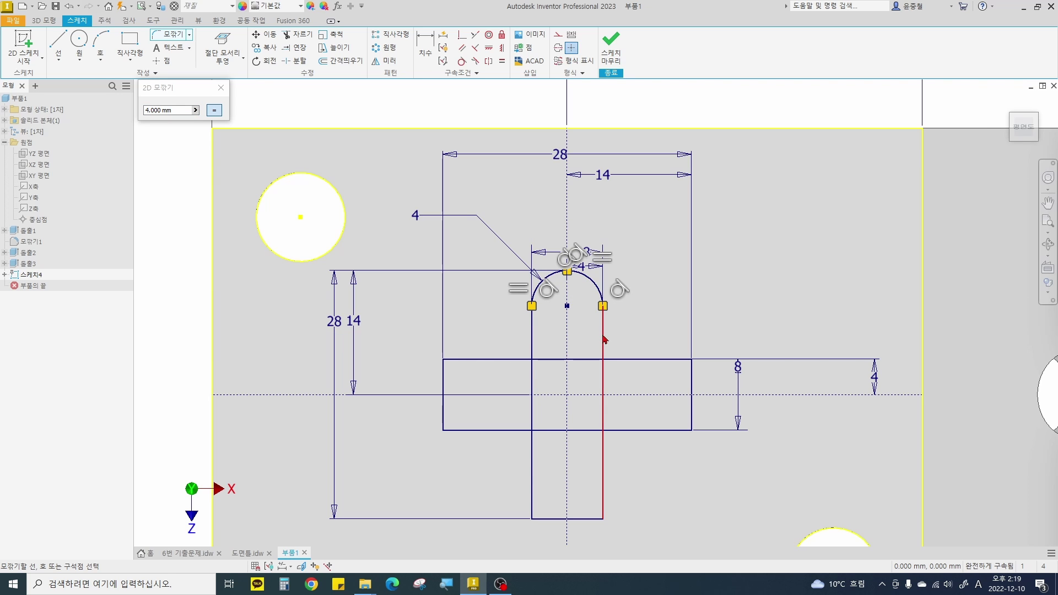
Add 4 mm sketch fillets to the upper bend-side inner corner, both bend-side end corners, and the lower inner and end corners of the opposite arm.
left_click(626, 362)
left_click(696, 376)
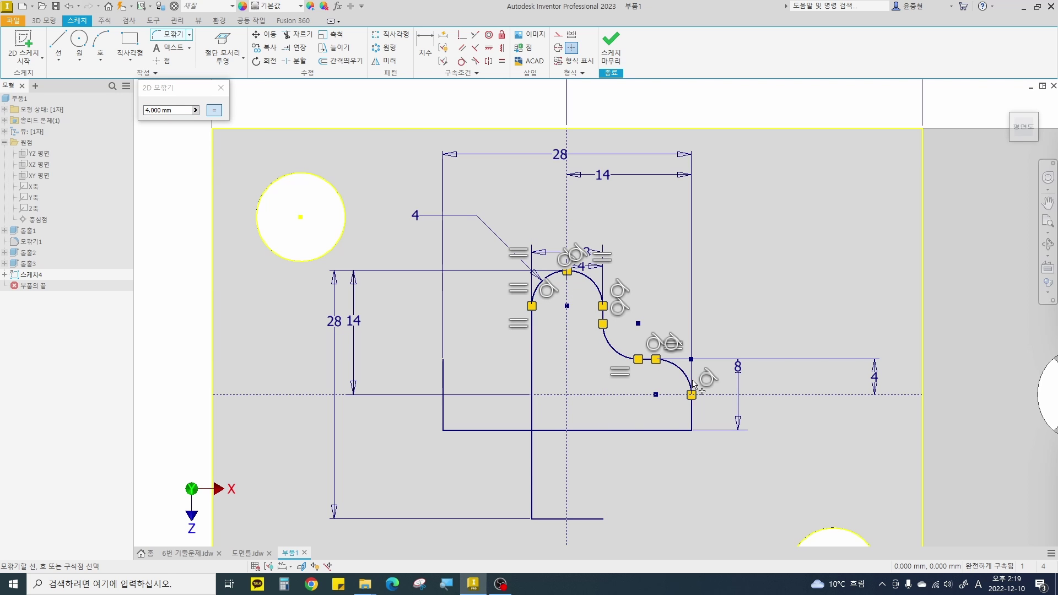
left_click(690, 408)
left_click(663, 431)
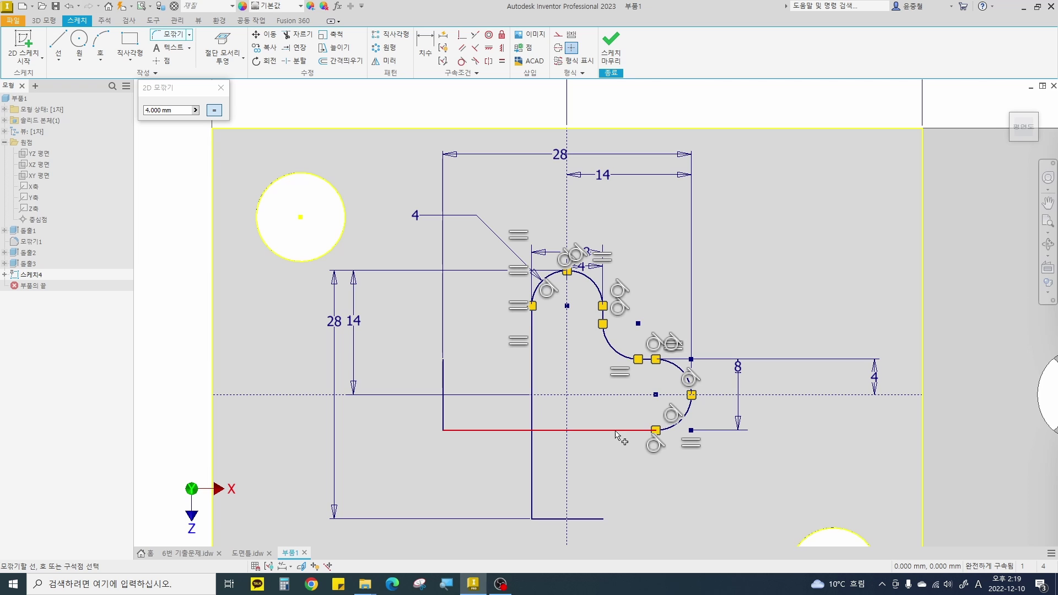
left_click(509, 430)
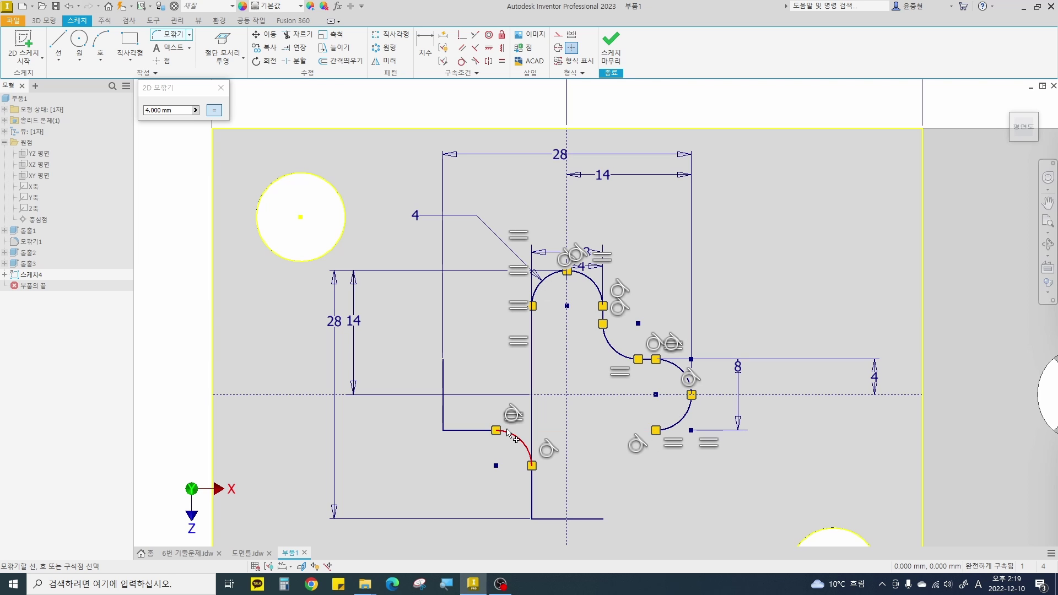
left_click(467, 431)
left_click(443, 407)
Redraw the missing upper edge of the horizontal arm farthest from the bend, from its outer end to the upright bar.
key("l")
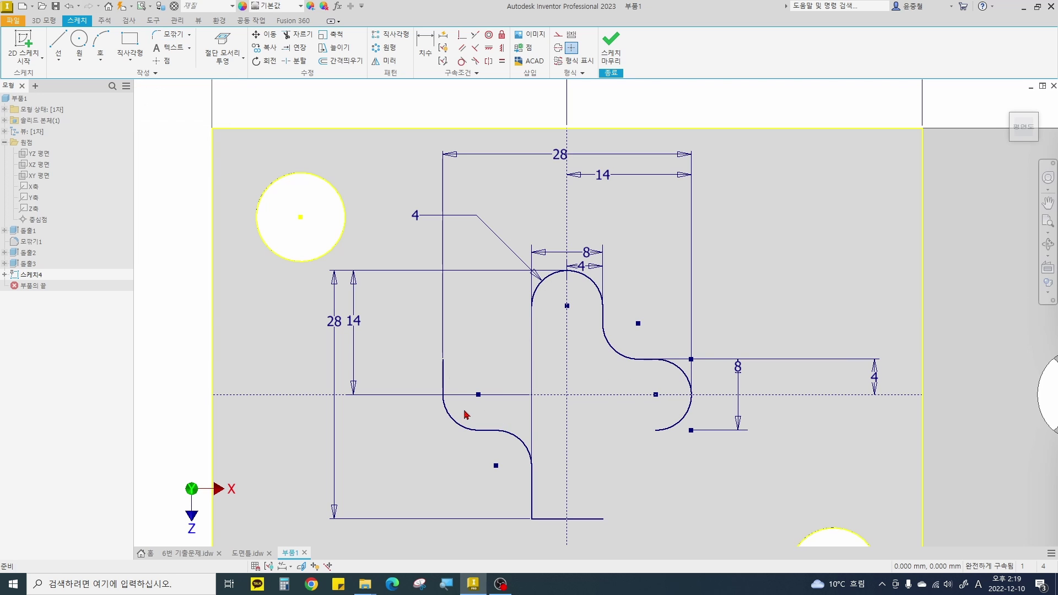
left_click(443, 359)
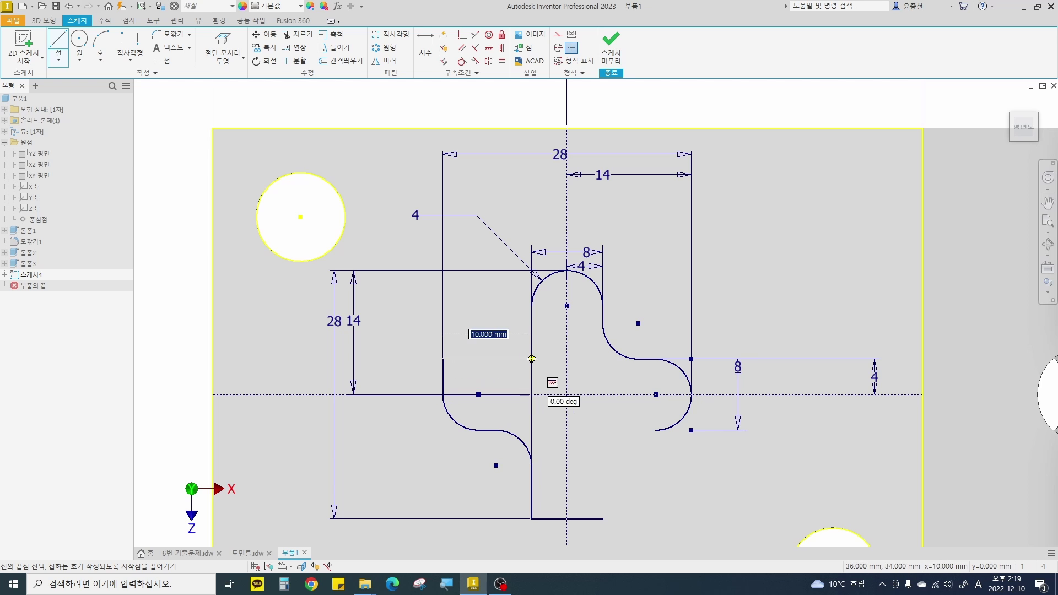
left_click(532, 359)
key("Escape")
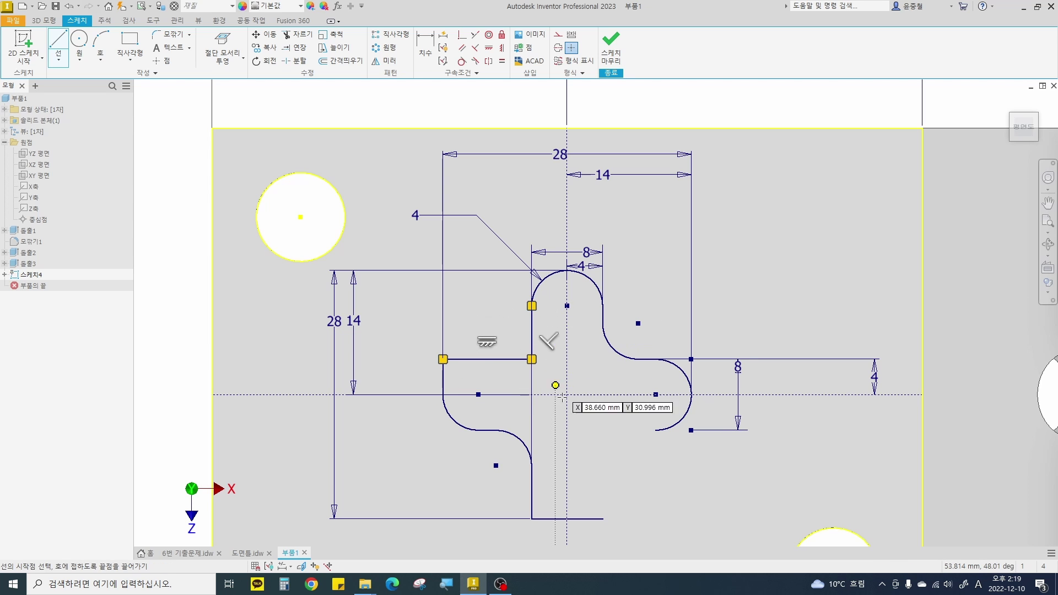
Redraw the missing lower edge of the bend-side arm and the bend-side edge of the upright bar's lower arm.
key("l")
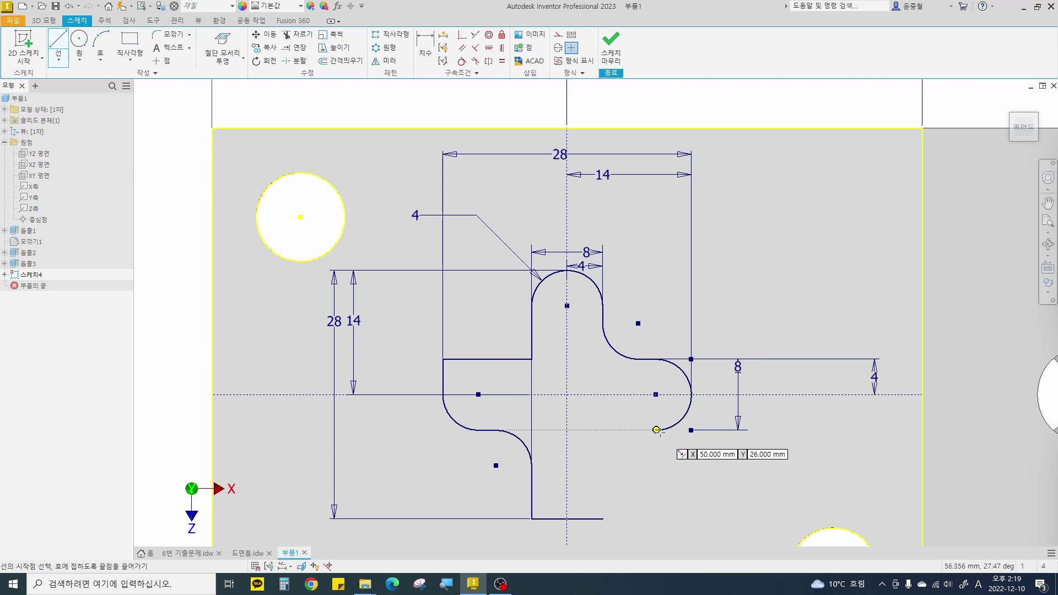
left_click(656, 430)
left_click(577, 430)
key("Escape")
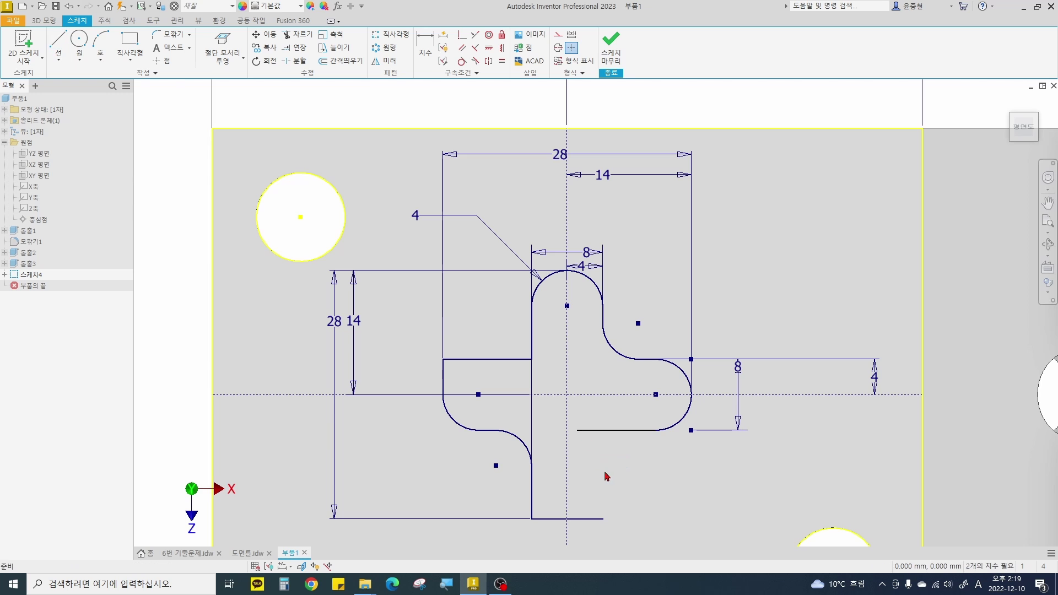
left_click(603, 518)
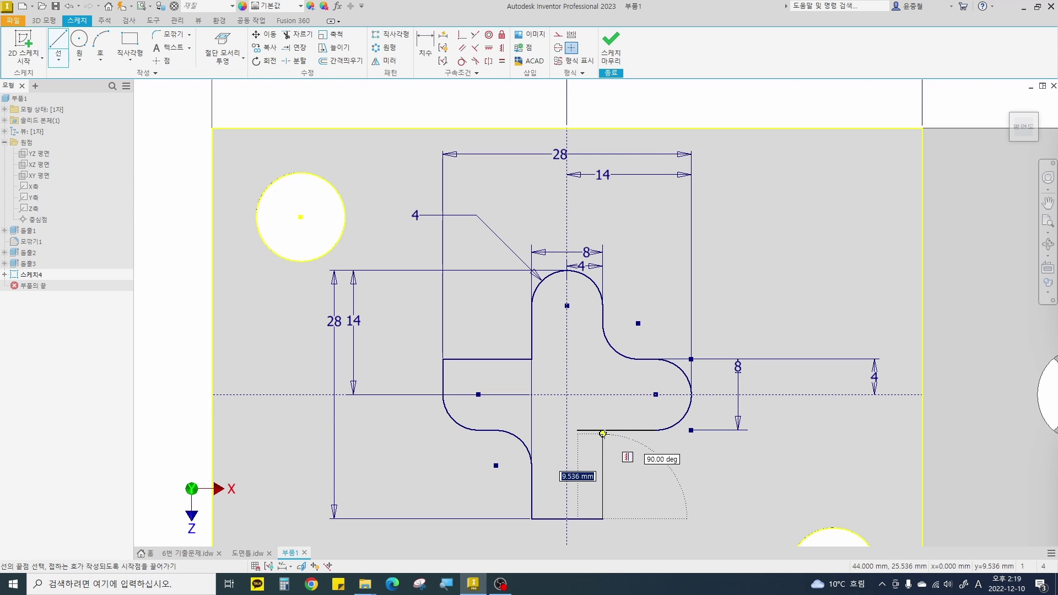
left_click(604, 430)
key("Escape")
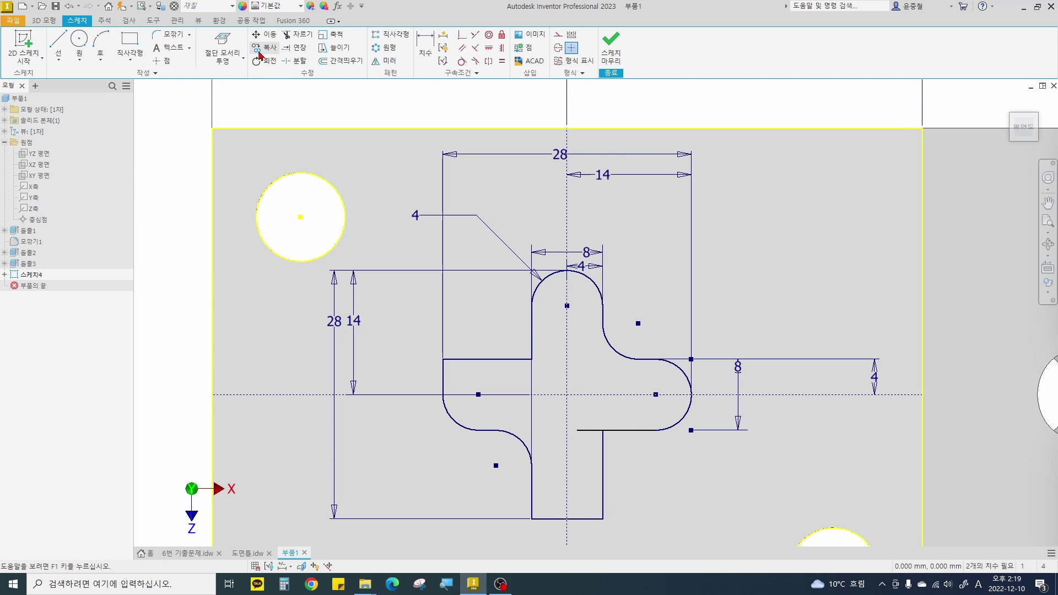
Round the cross's remaining inner corners, the lower arm's end and the far arm's upper end corner with 4 mm sketch fillets.
left_click(169, 34)
left_click(623, 431)
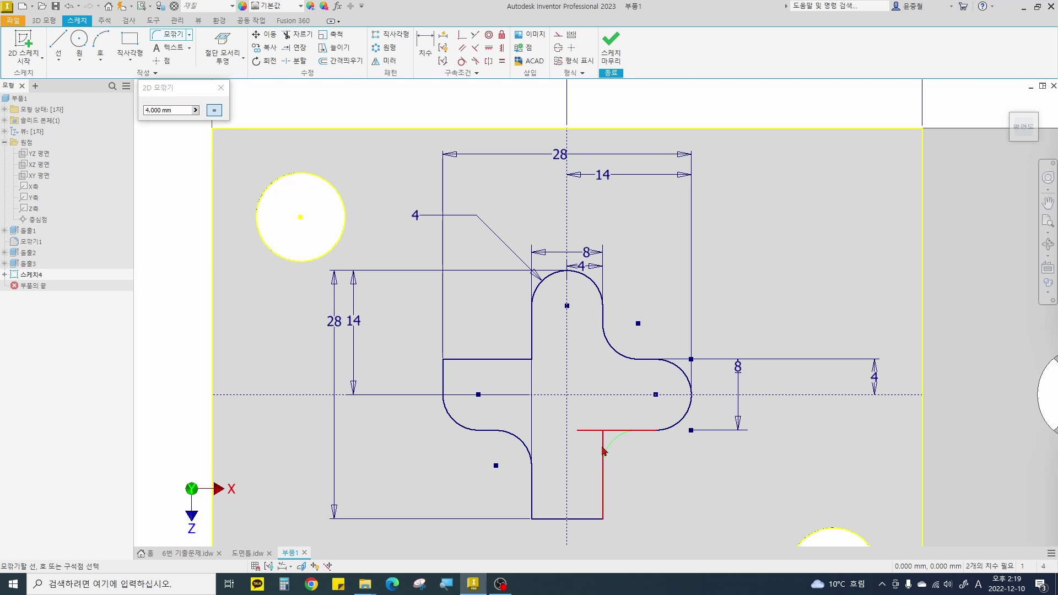
left_click(604, 453)
left_click(586, 520)
left_click(551, 519)
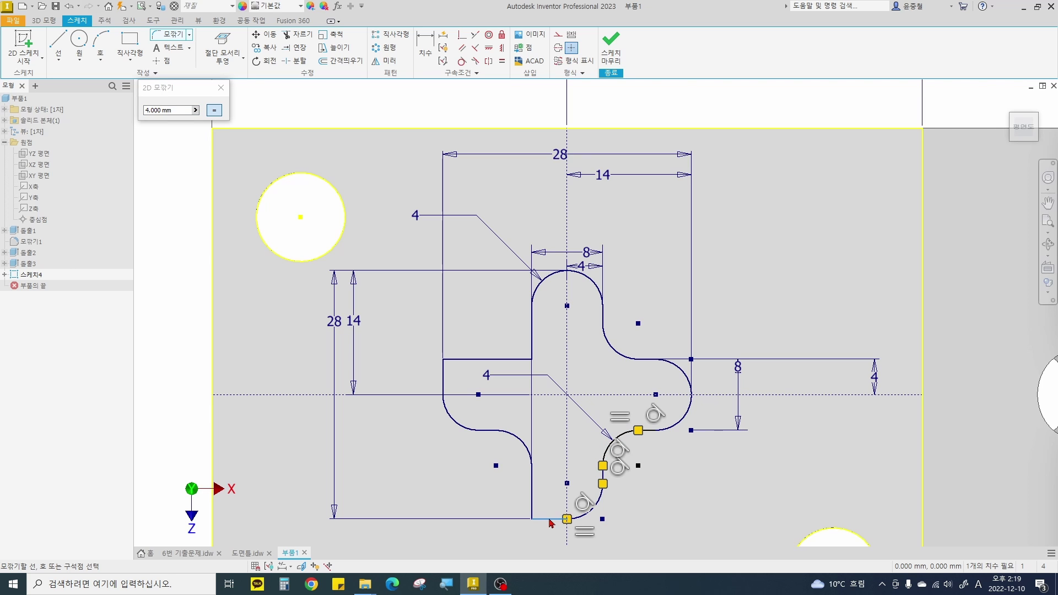
left_click(533, 499)
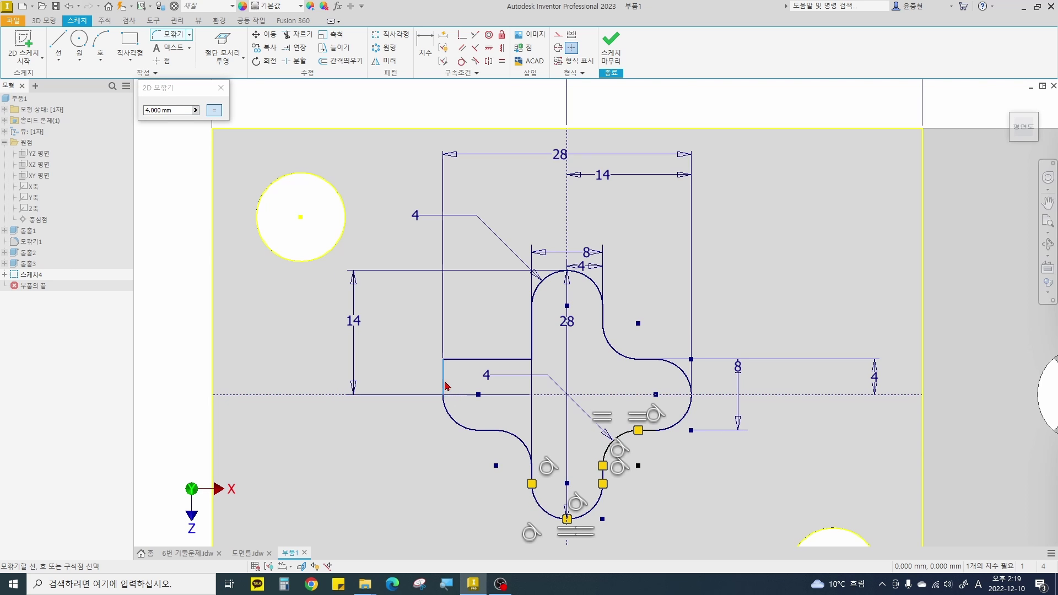
left_click(468, 362)
left_click(535, 346)
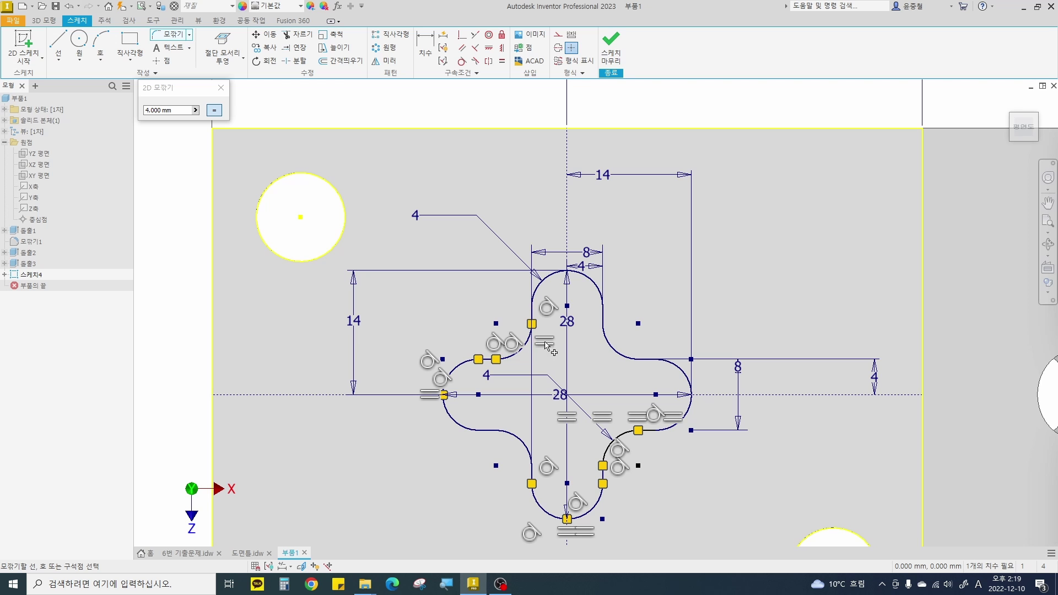
left_click(221, 87)
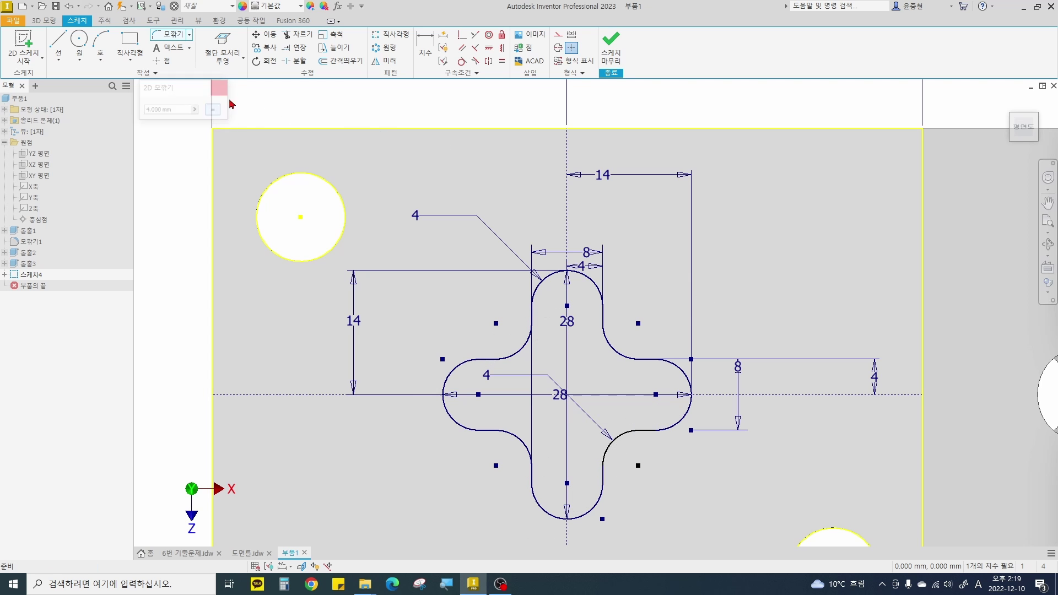
Extrude the cross-shaped profile as a 60 mm cut through the plate.
mouse_move(632, 380)
middle_mouse_down("shift")
mouse_move(609, 366)
mouse_move(627, 326)
mouse_move(612, 347)
middle_mouse_up("shift")
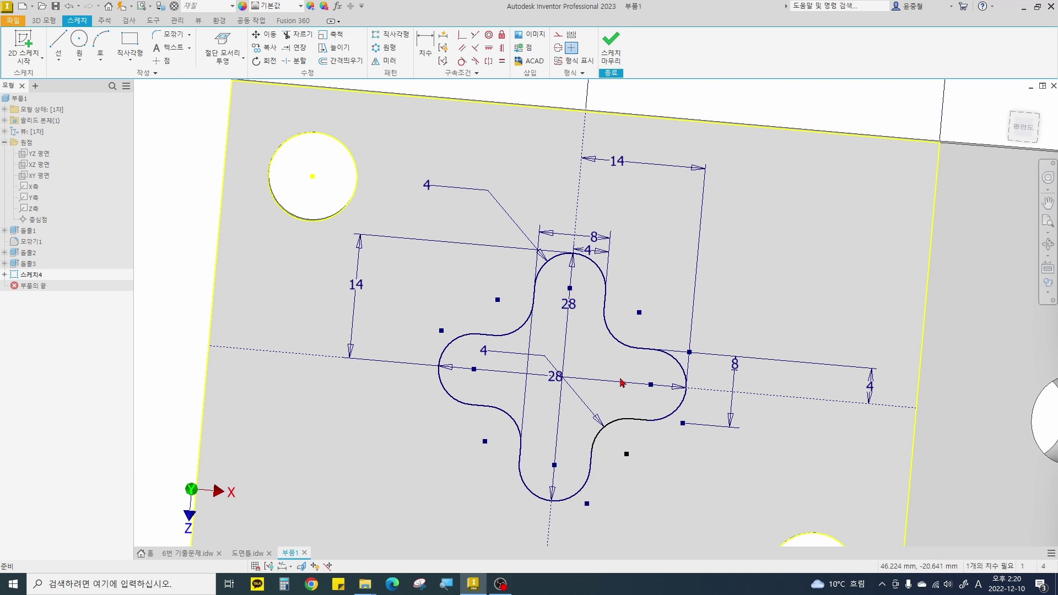
key("e")
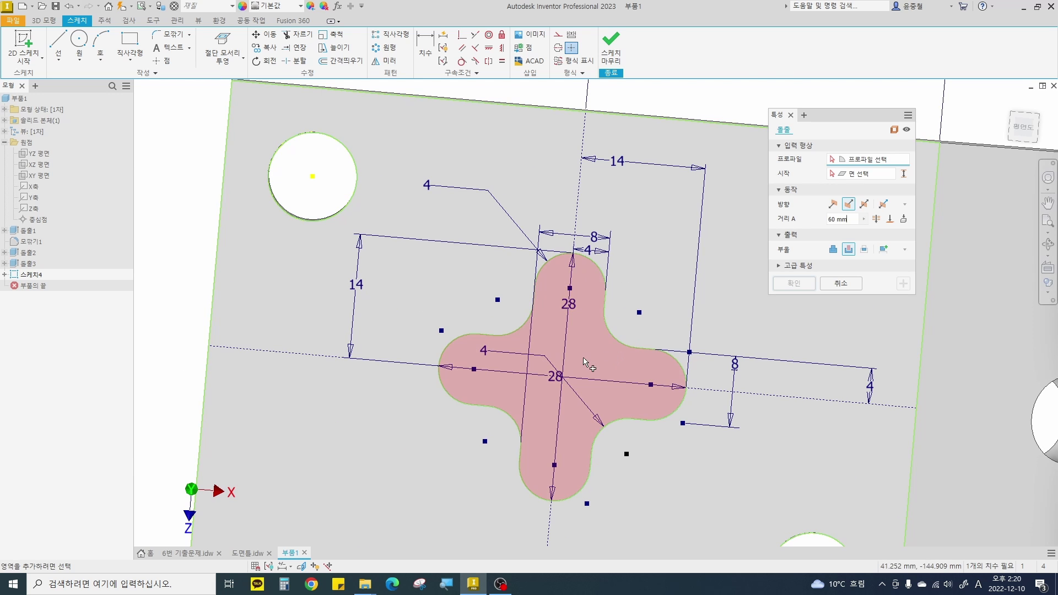
middle_click_drag(635, 346, 647, 319, "shift")
scroll(647, 319, "up", 5)
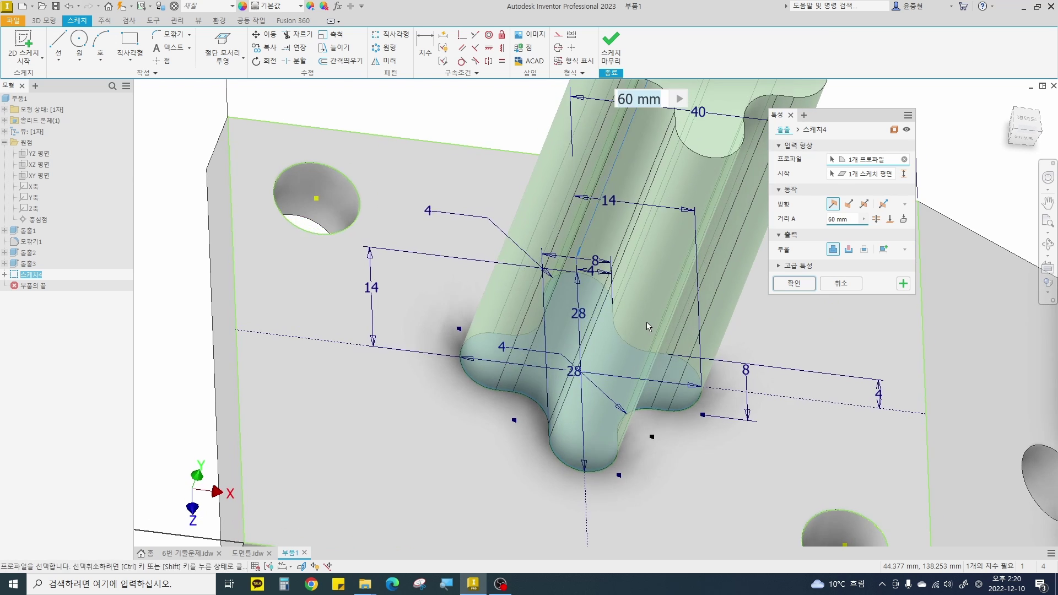
left_click(849, 252)
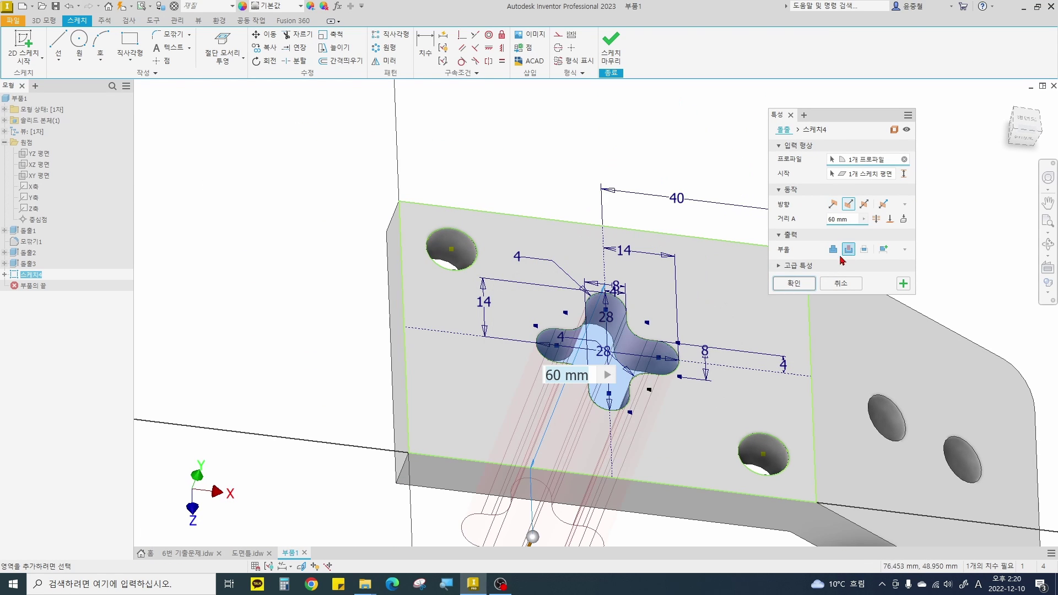
left_click(795, 283)
mouse_move(664, 328)
middle_mouse_down("shift")
mouse_move(702, 321)
mouse_move(650, 290)
mouse_move(662, 331)
mouse_move(686, 328)
mouse_move(638, 317)
middle_mouse_up("shift")
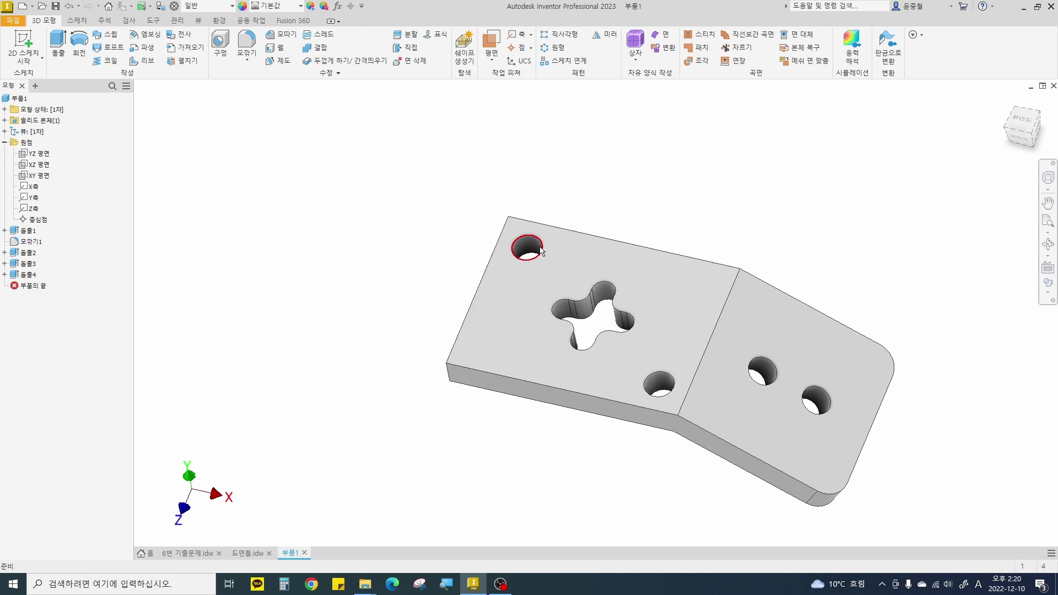
mouse_move(542, 251)
middle_mouse_down("shift")
mouse_move(614, 246)
mouse_move(671, 212)
mouse_move(620, 223)
middle_mouse_up("shift")
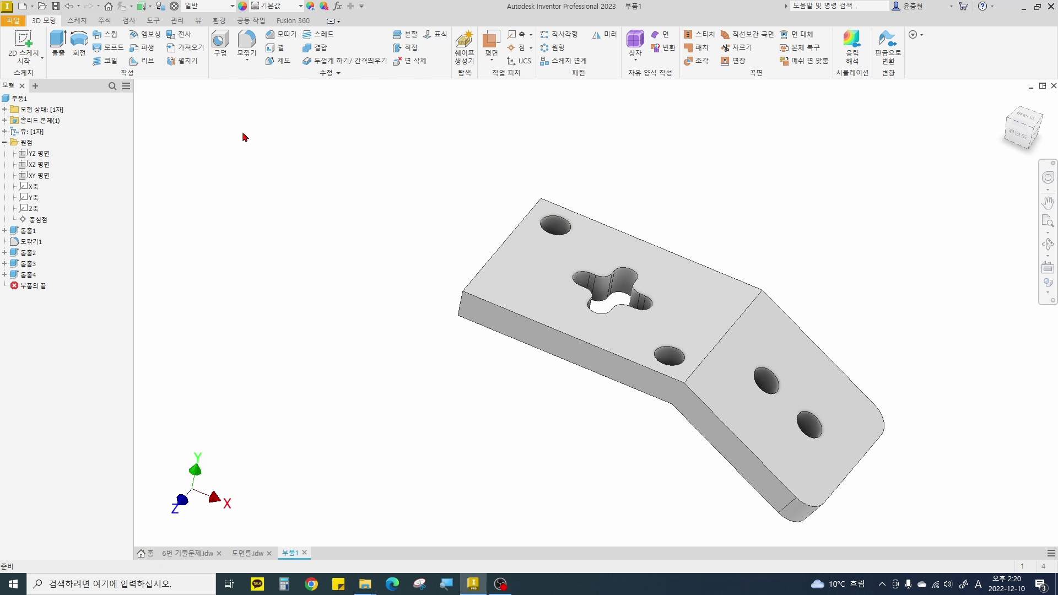
Save a named copy of the part as 3.ipt in the Downloads folder.
left_click(19, 25)
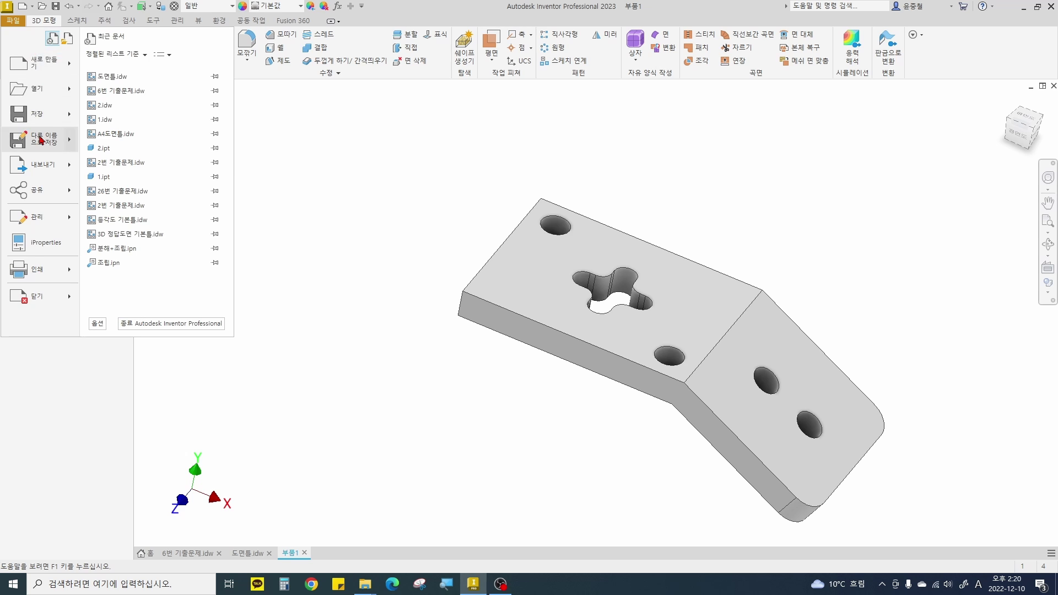
left_click(41, 140)
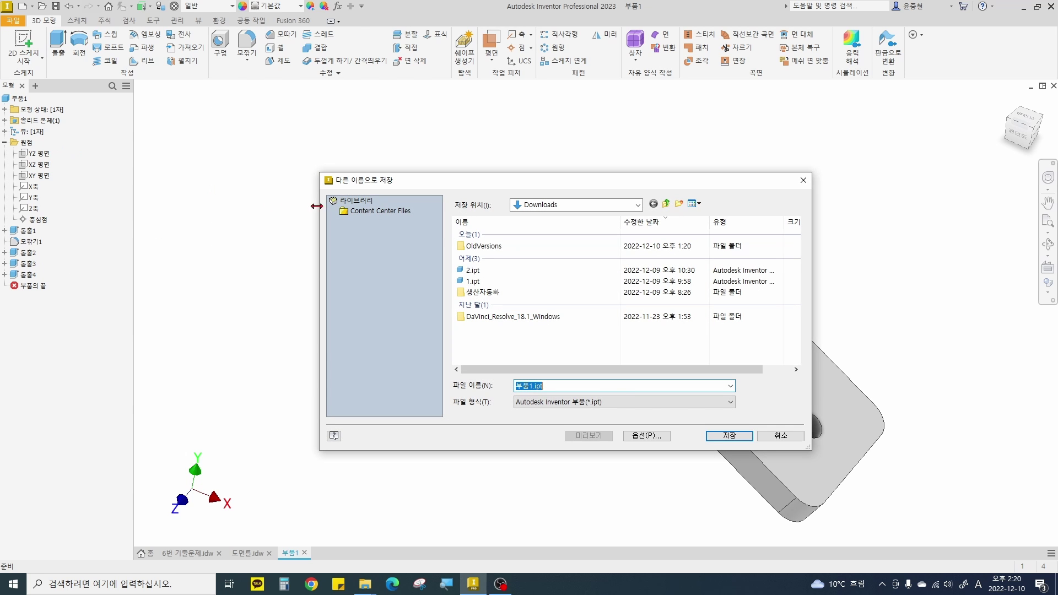
type("3")
key("Return")
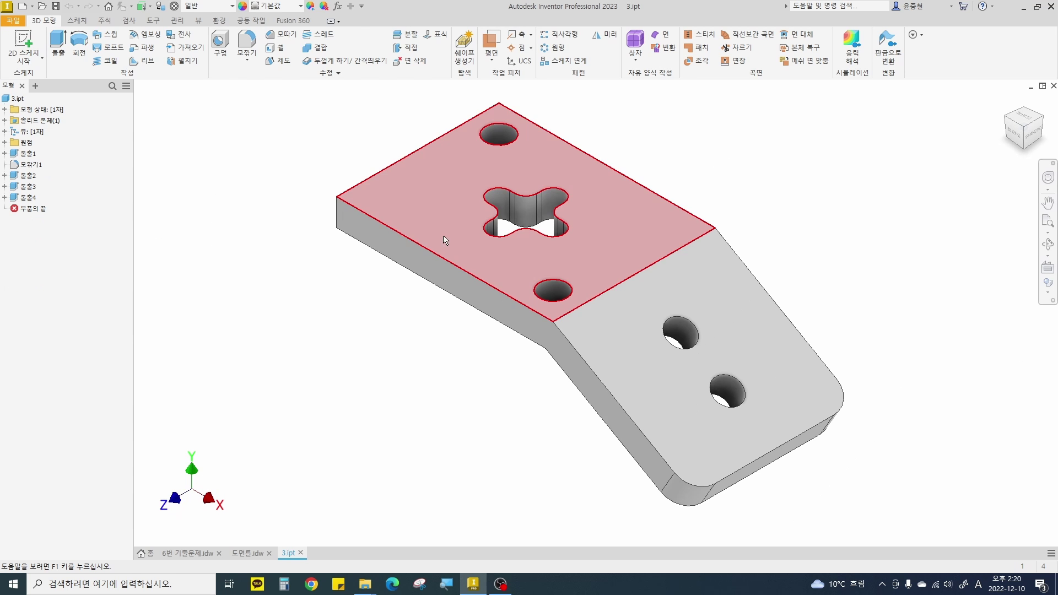
In the 도면틀.idw drawing, place a shaded isometric base view of 3.ipt at 1:1 in the sheet's upper right area.
left_click(249, 553)
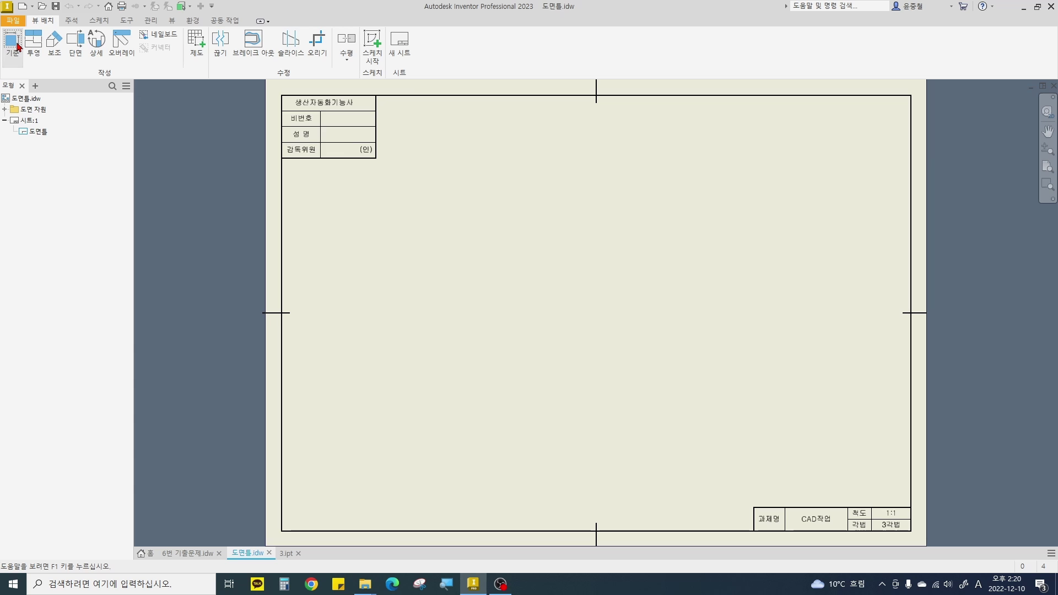
left_click(12, 43)
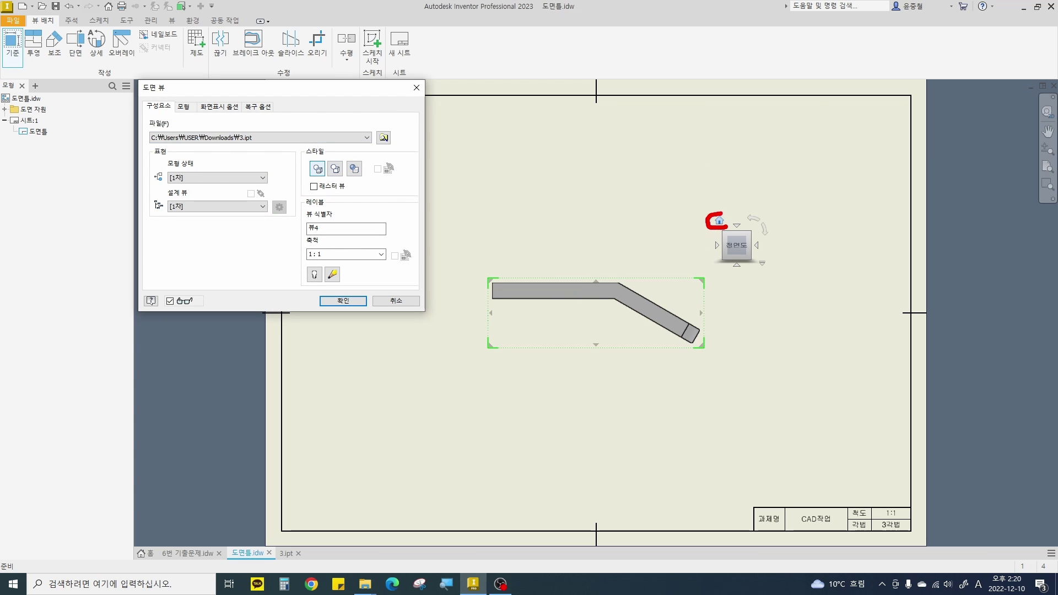
left_click(719, 221)
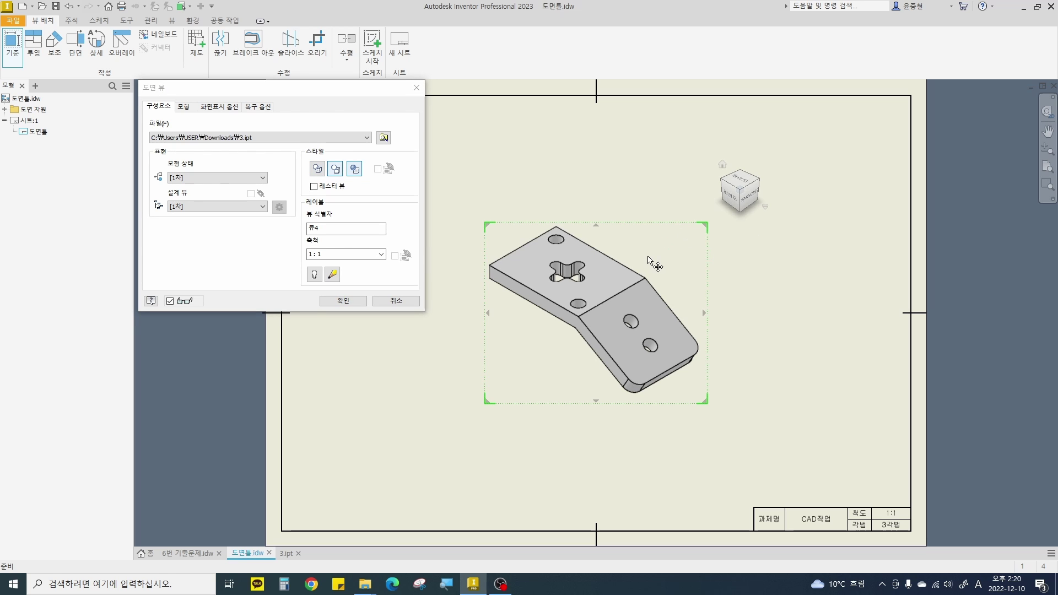
left_click_drag(652, 229, 833, 147)
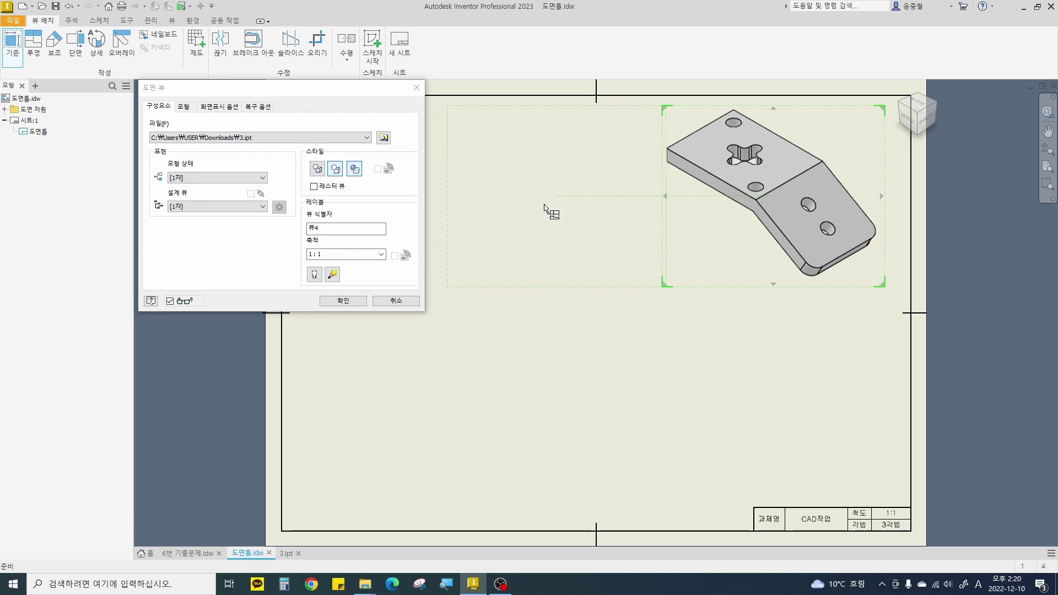
left_click(344, 300)
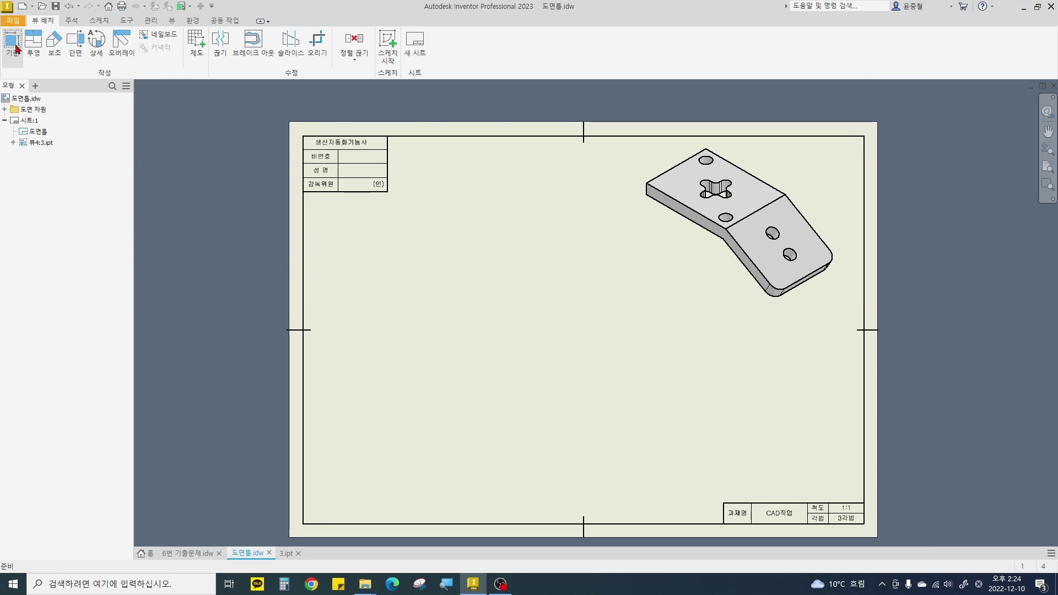
Place a 1:1 plan view (평면도) of 3.ipt with hidden lines shown, left of the isometric view.
left_click(13, 44)
middle_click_drag(711, 271, 692, 284)
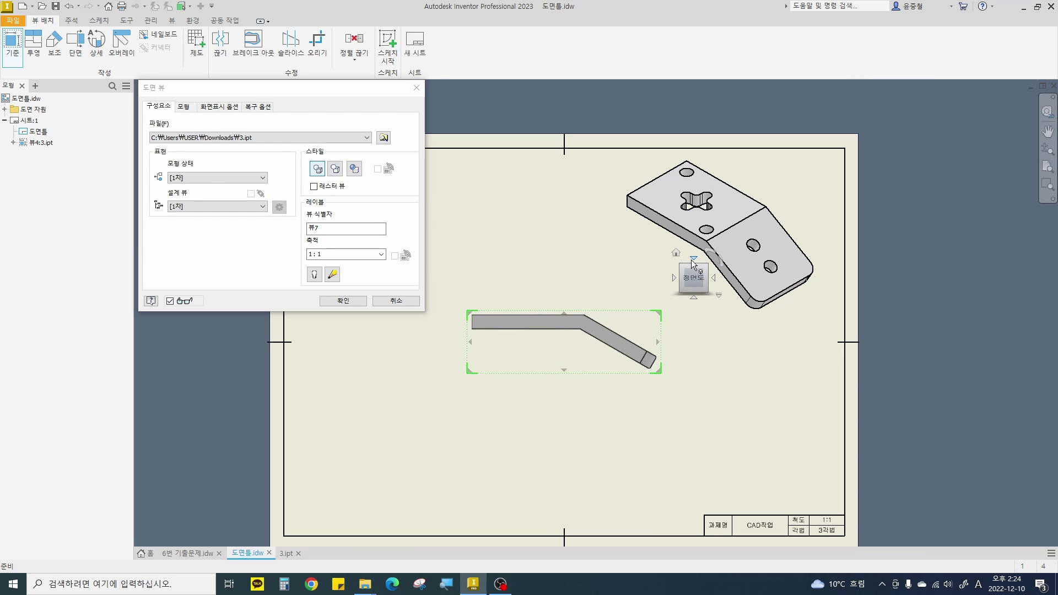
left_click(693, 257)
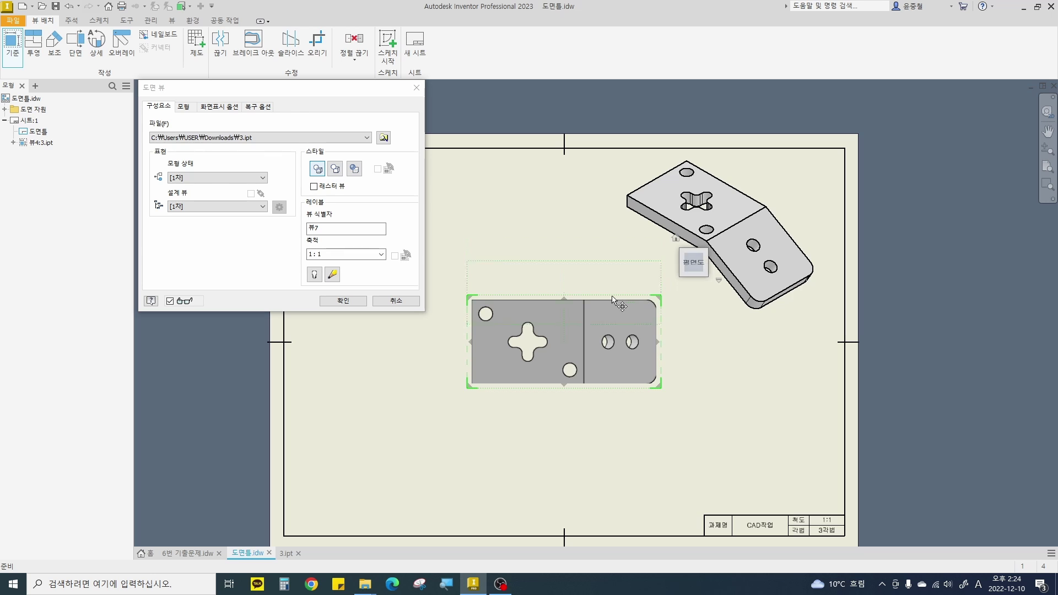
middle_click_drag(553, 327, 695, 370)
left_click_drag(695, 385, 611, 335)
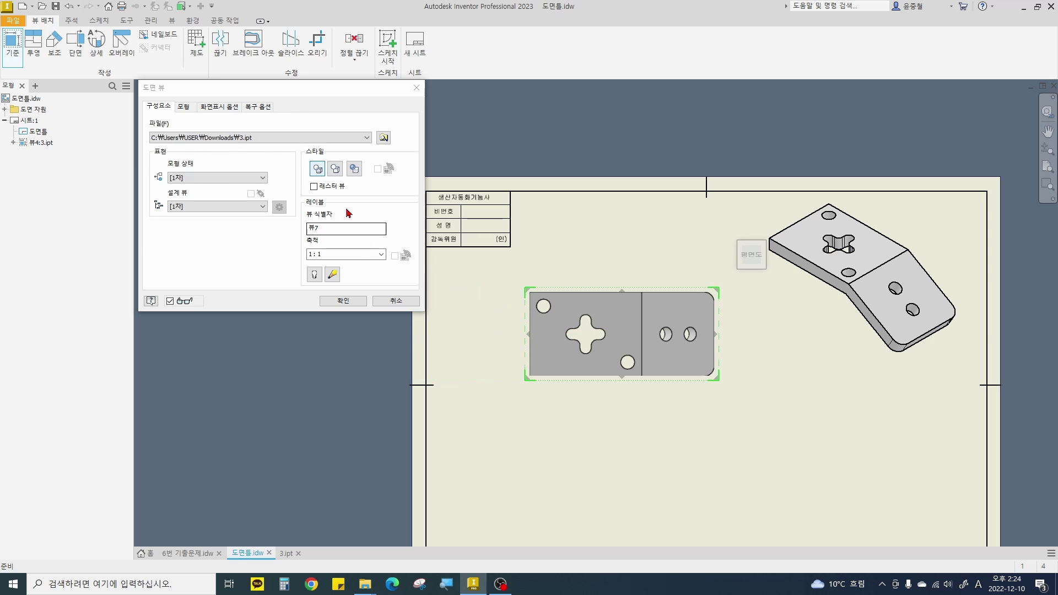
left_click(336, 301)
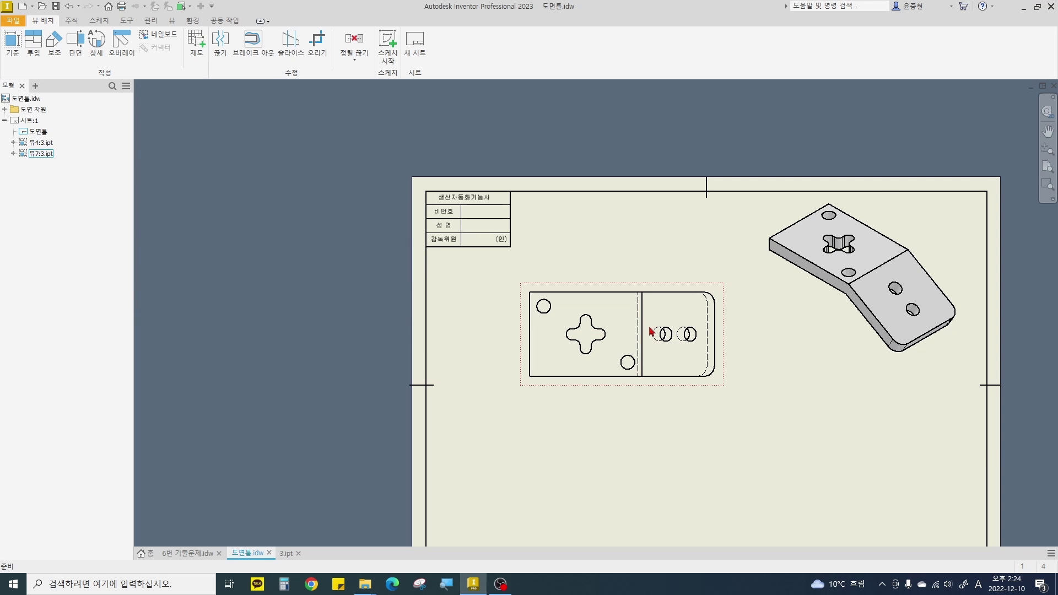
scroll(652, 331, "up", 3)
scroll(450, 346, "down", 3)
left_click(397, 350)
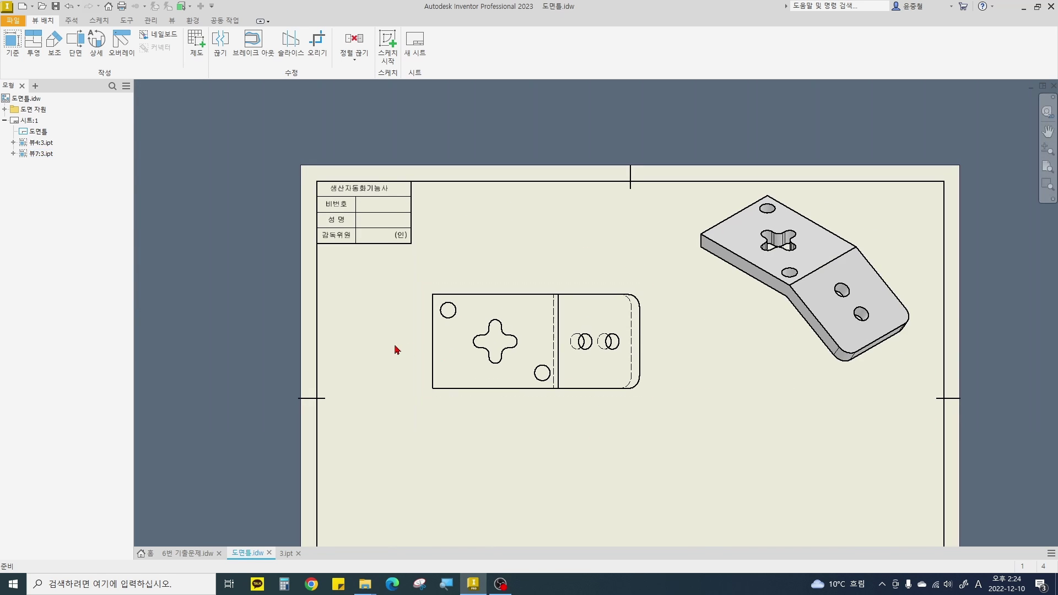
mouse_move(409, 337)
left_mouse_down()
mouse_move(661, 334)
mouse_move(701, 344)
left_mouse_up()
left_click_drag(537, 399, 545, 494)
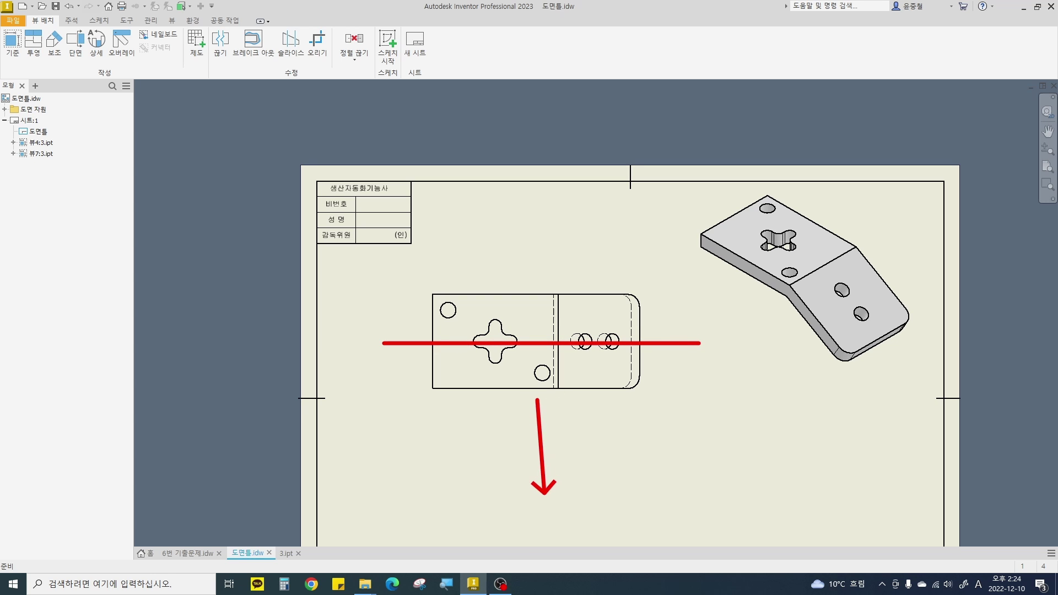
left_click_drag(584, 534, 652, 537)
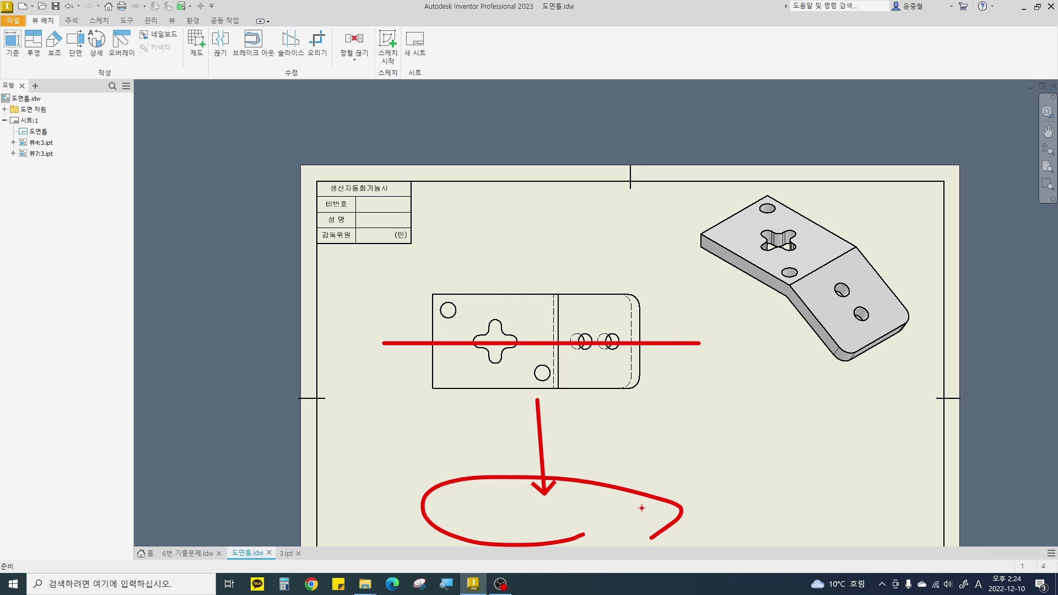
key("Escape")
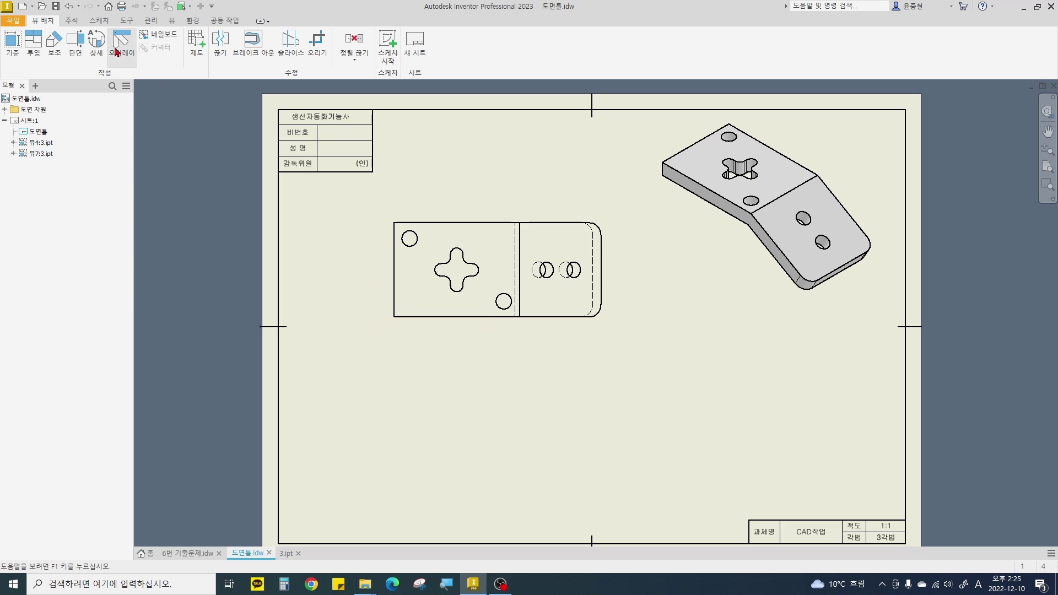
left_click_drag(50, 49, 83, 41)
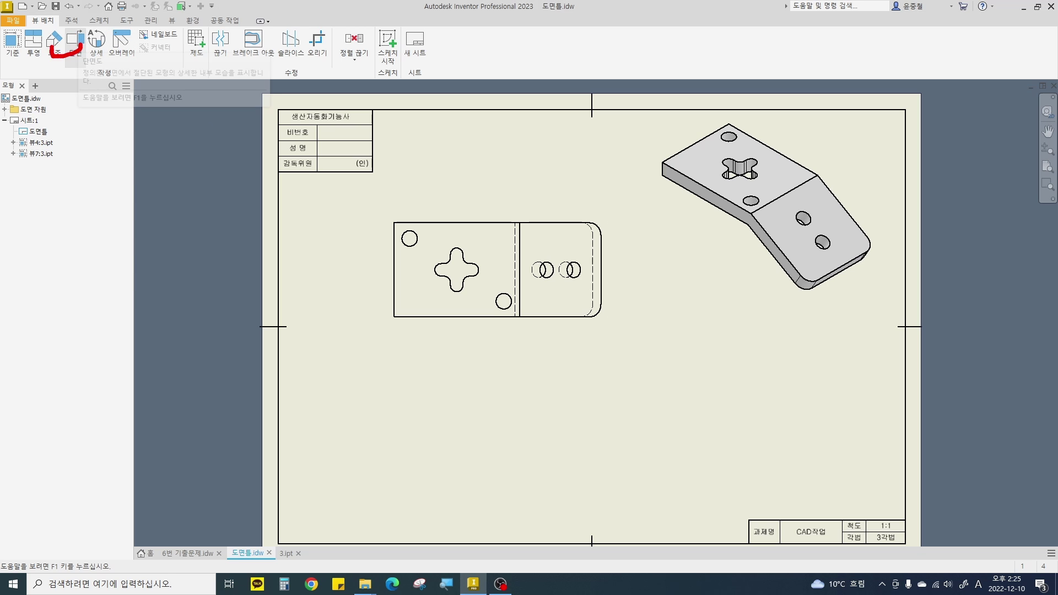
left_click(75, 43)
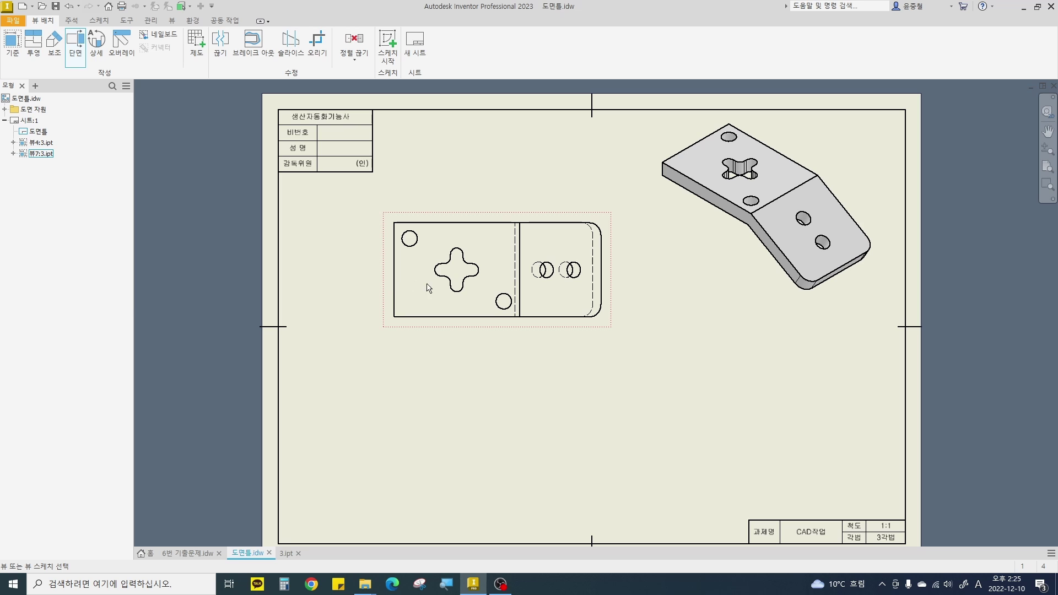
scroll(388, 268, "down", 3)
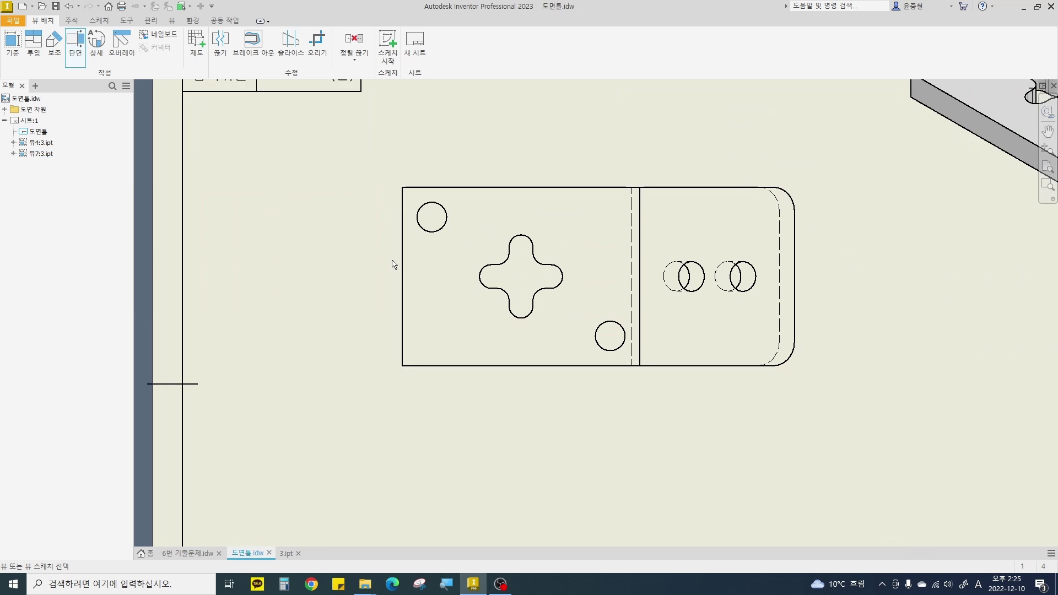
left_click(560, 386)
scroll(557, 397, "up", 4)
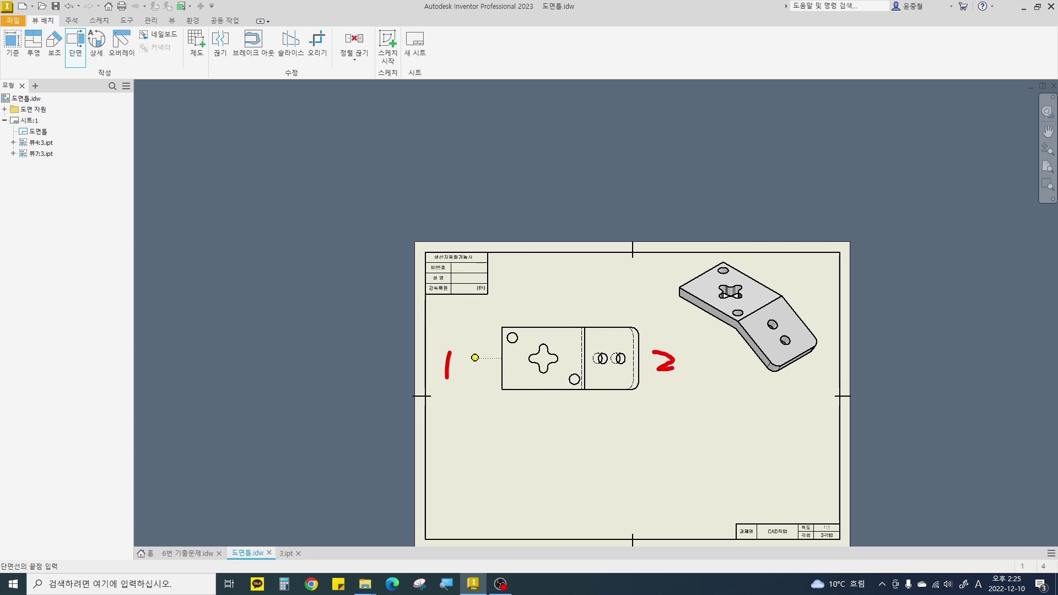
left_click_drag(452, 360, 672, 359)
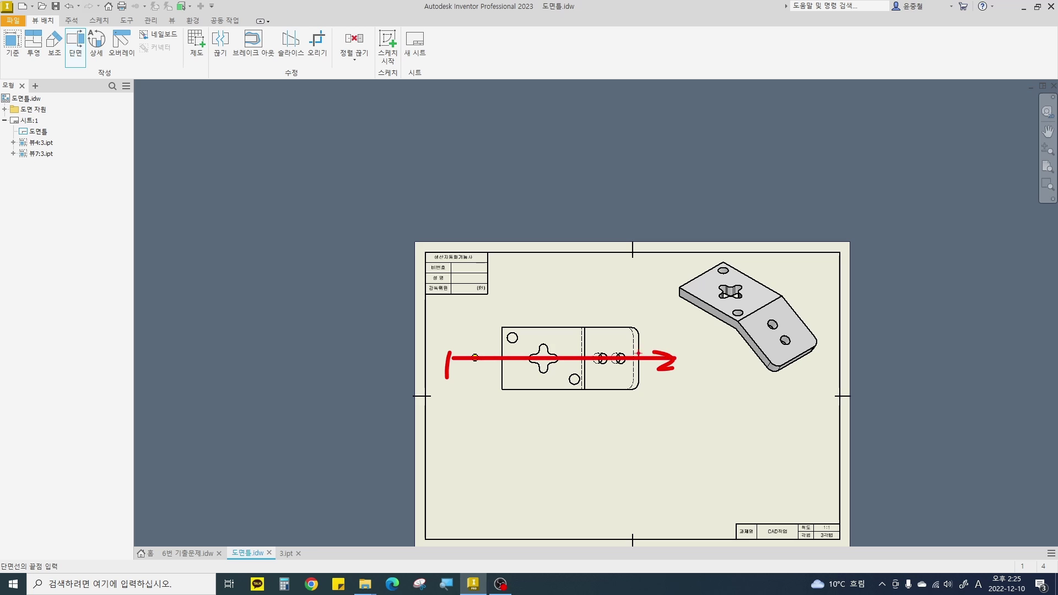
key("Escape")
key("Escape")
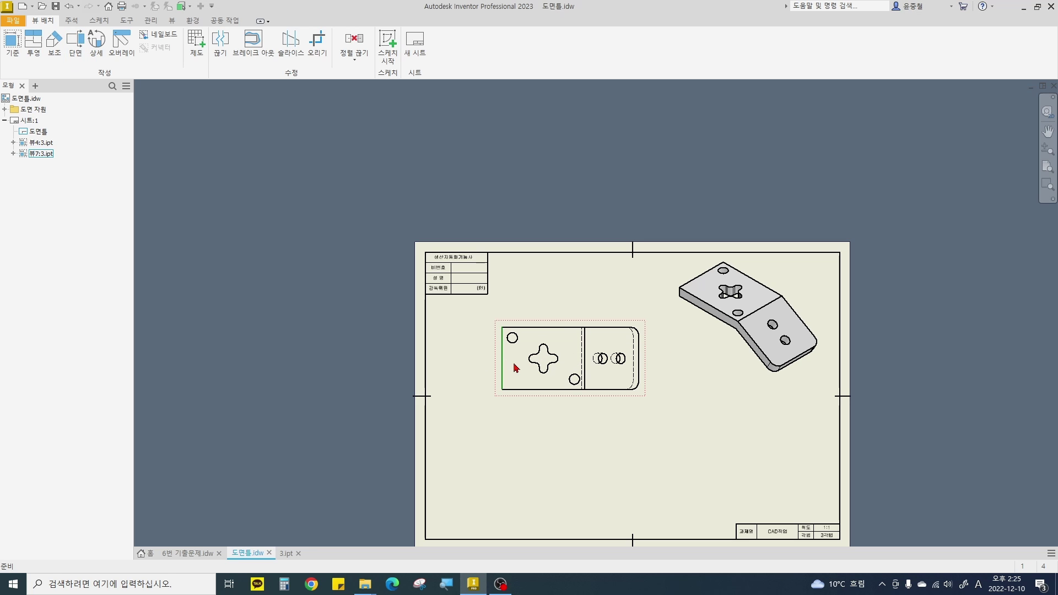
Create a 1:1 section view cut along the plan view's horizontal centreline and place it below the plan view.
left_click(76, 44)
left_click(513, 357)
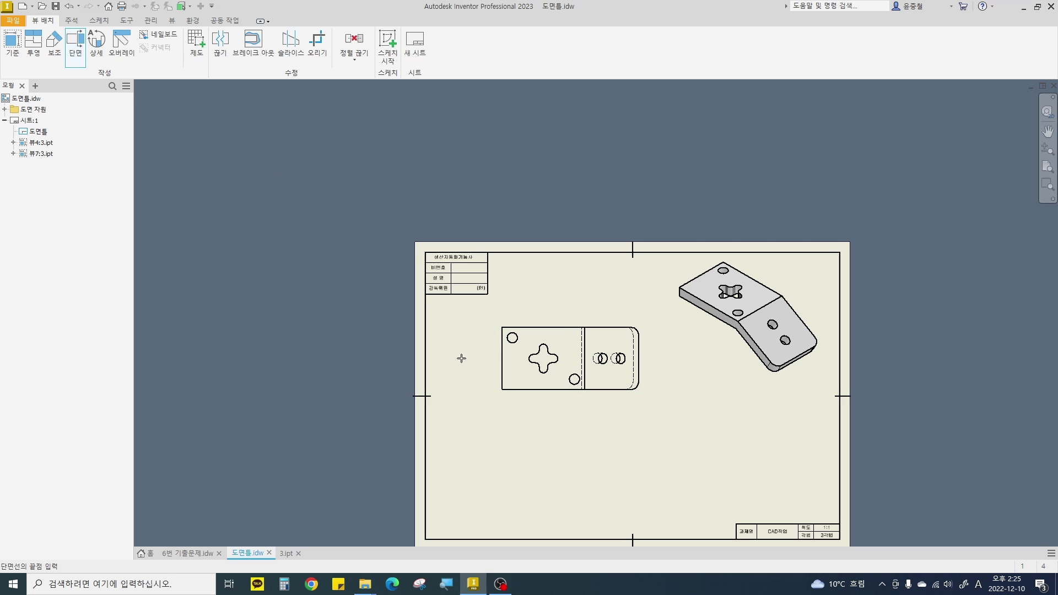
left_click(462, 359)
left_click(673, 358)
right_click(673, 359)
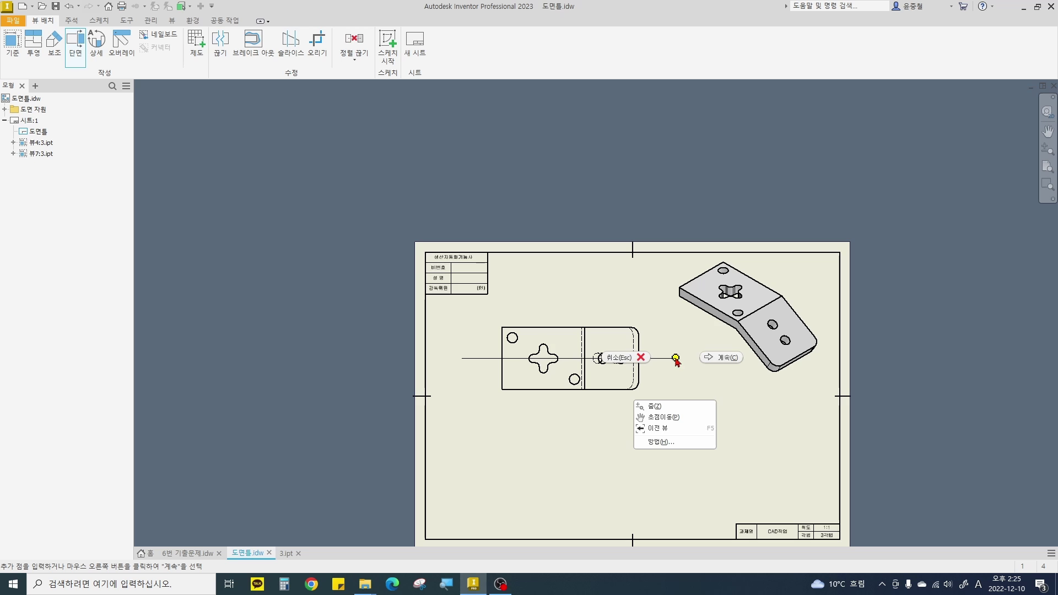
left_click(648, 409)
middle_click_drag(585, 452, 586, 405)
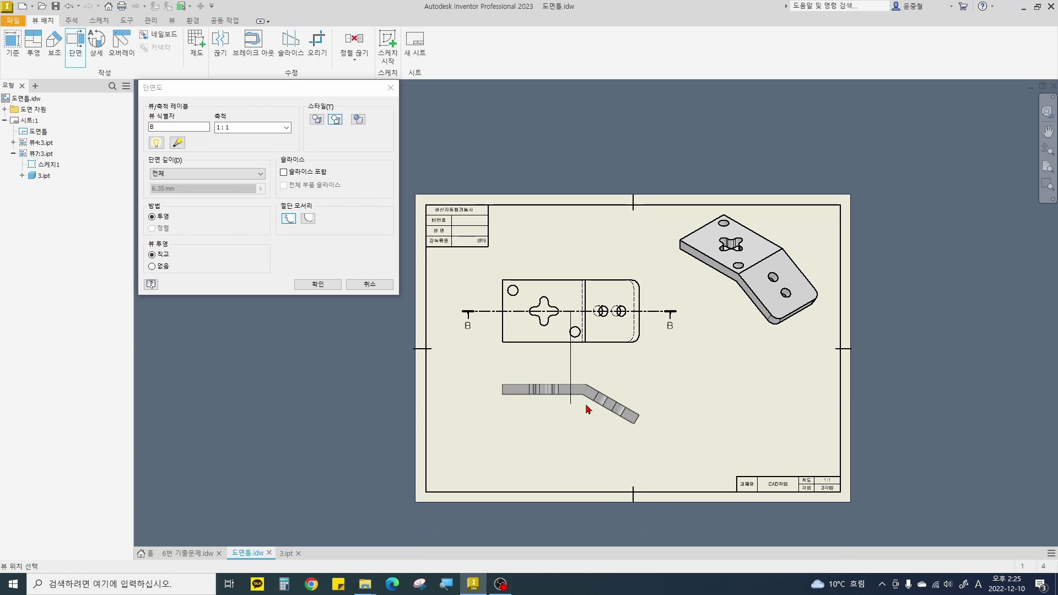
left_click(589, 433)
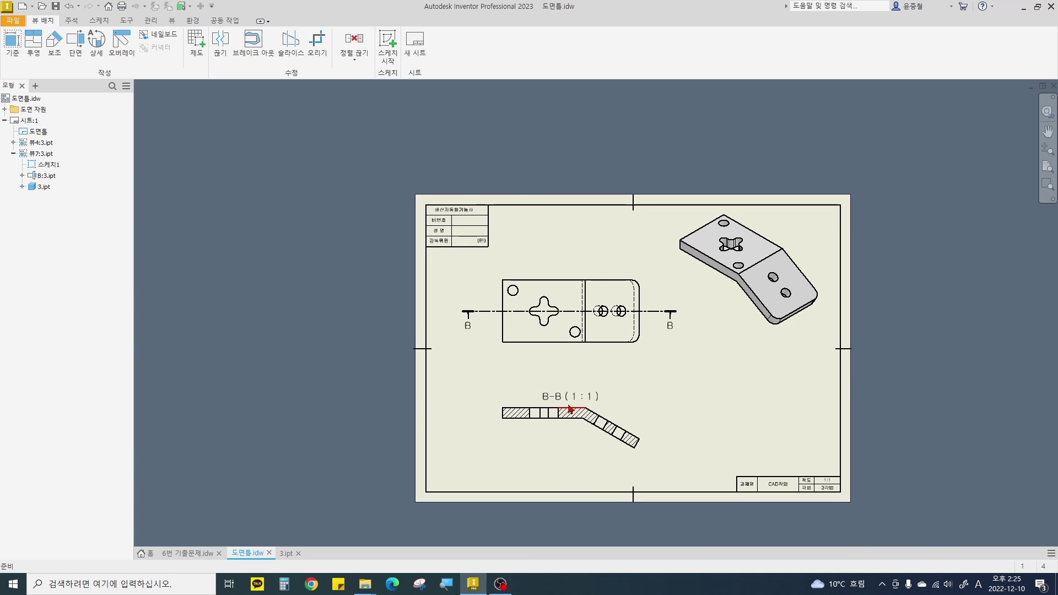
Change the section view's label to 단면 A-A and move it beneath the section view.
scroll(568, 404, "up", 3)
double_click(546, 393)
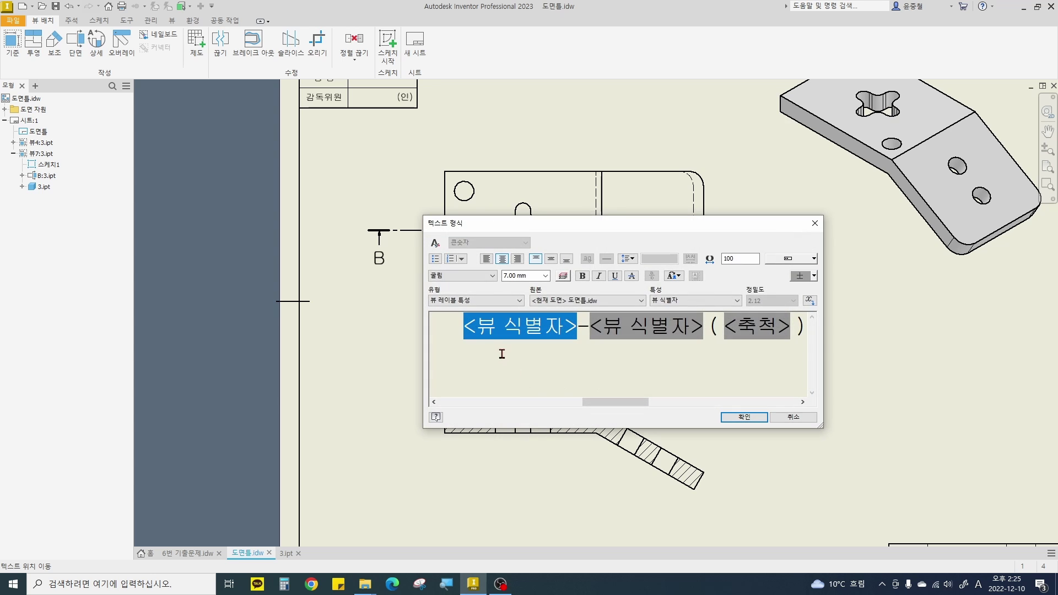
type("단면 A")
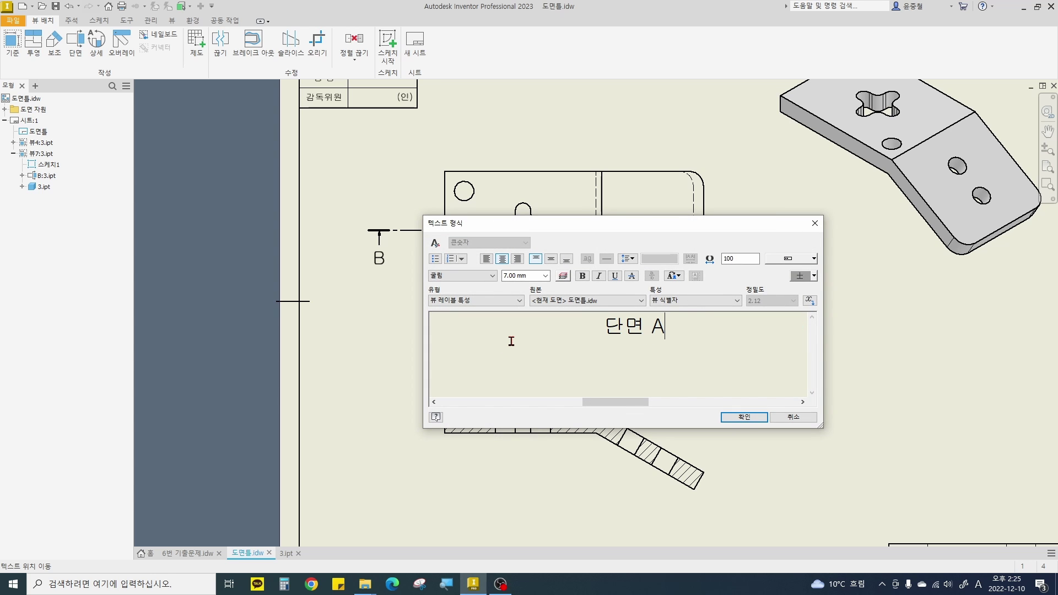
type("-A")
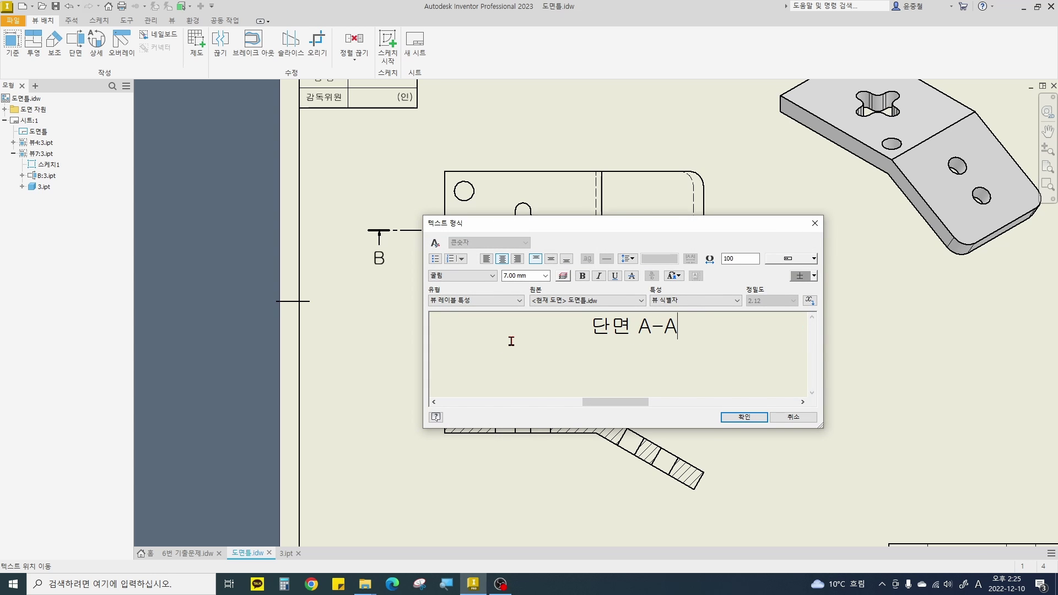
key("Return")
left_click_drag(564, 394, 558, 483)
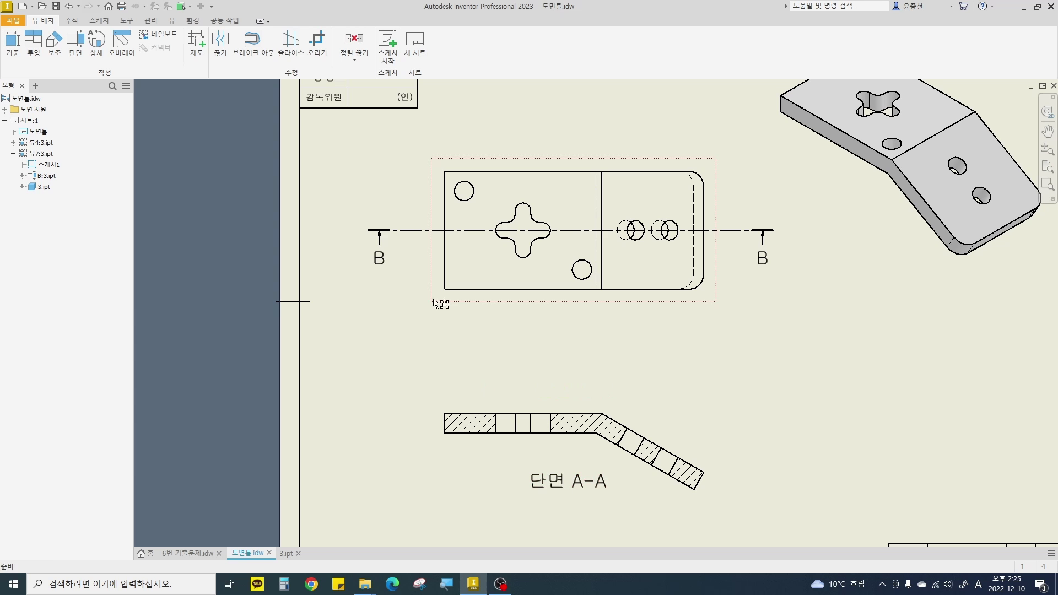
Change the identifier on the plan view's section line to A.
double_click(382, 260)
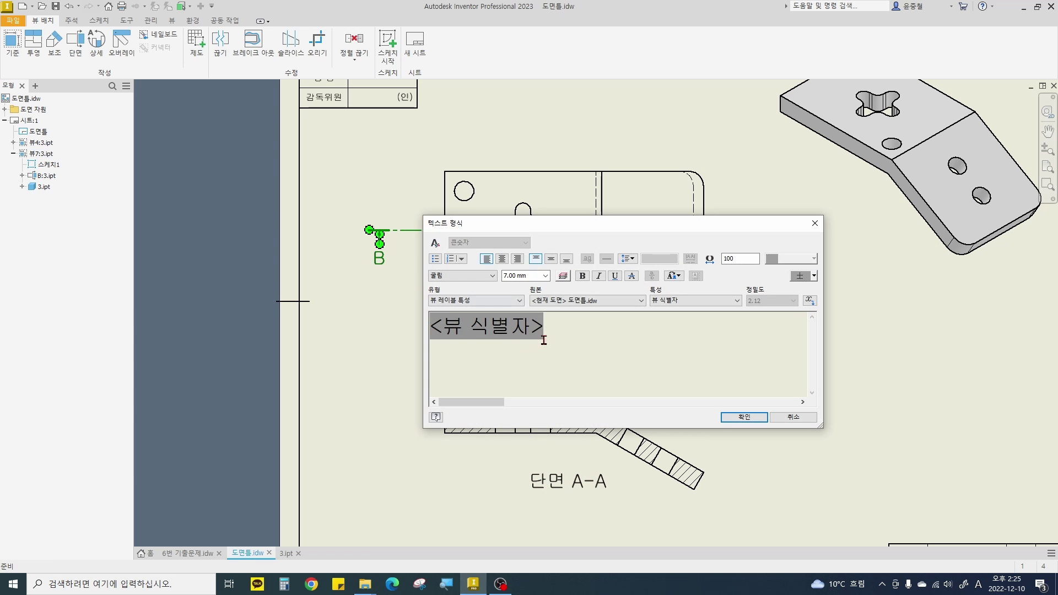
left_click_drag(560, 334, 435, 324)
type("A")
key("Return")
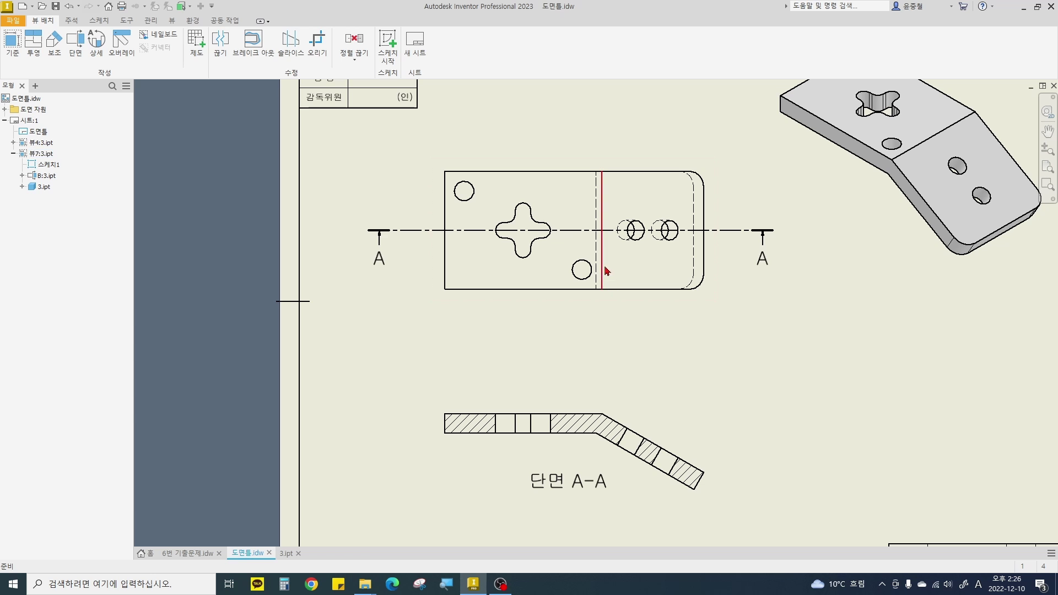
Set the plan view's display style to hidden lines removed.
left_click_drag(604, 231, 604, 231)
double_click(583, 164)
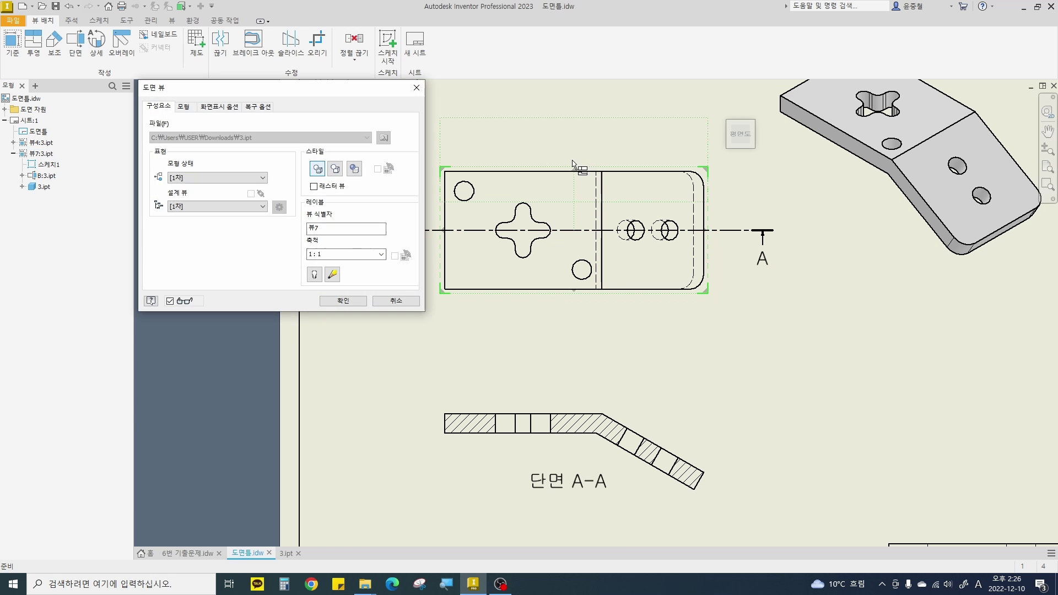
left_click(337, 171)
left_click(343, 301)
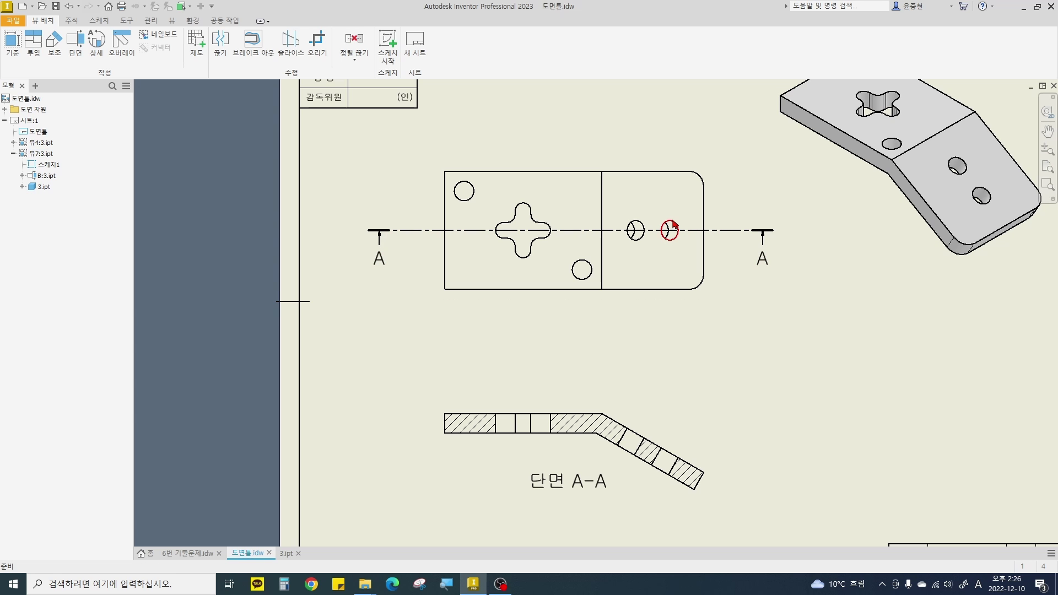
Move the section A-A view slightly farther down from the plan view.
middle_click_drag(701, 395, 693, 359)
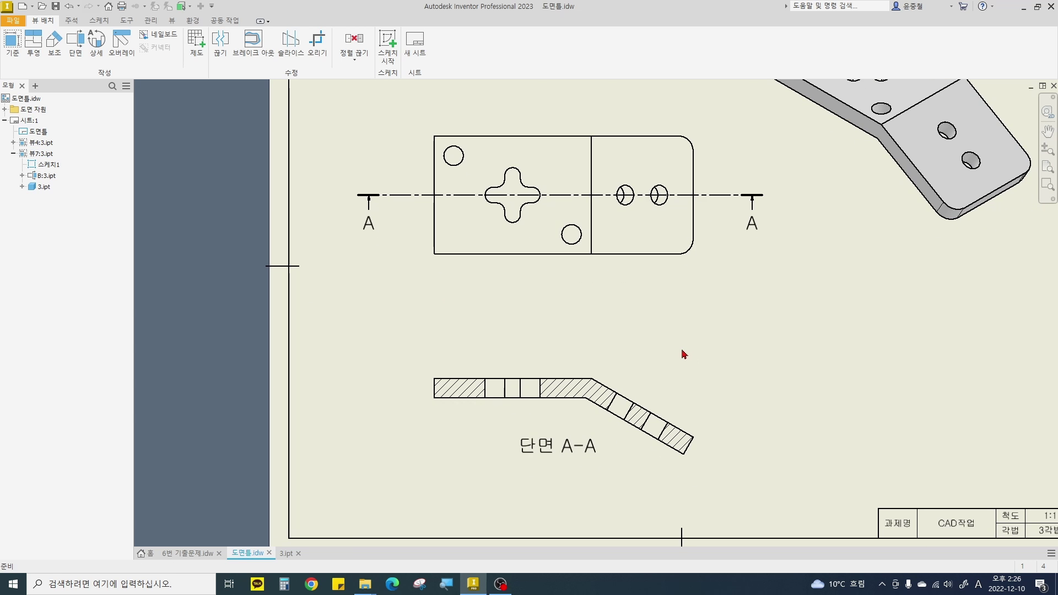
left_click_drag(639, 374, 640, 401)
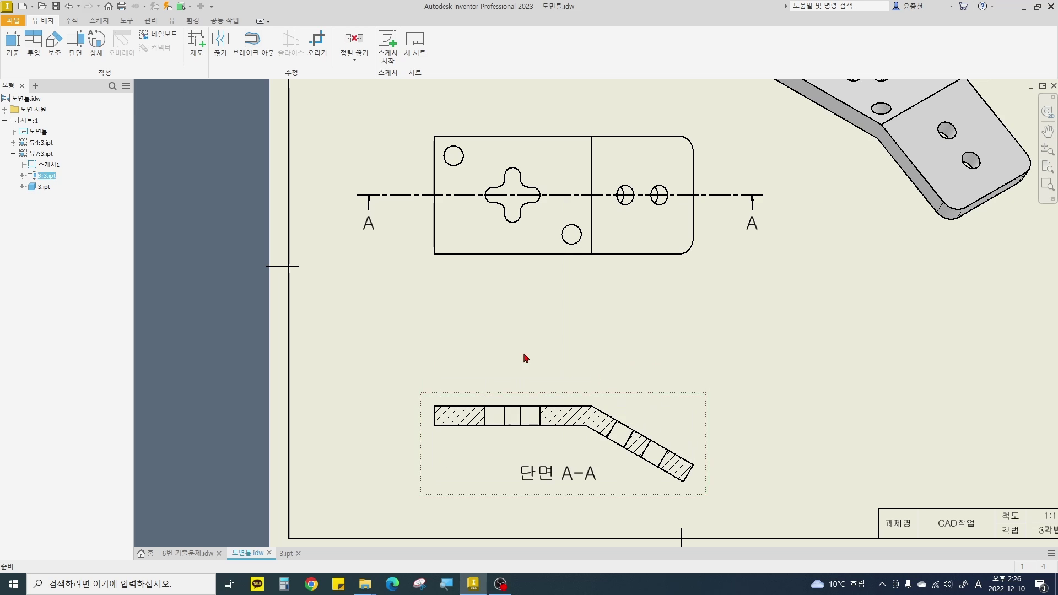
left_click_drag(63, 58, 72, 48)
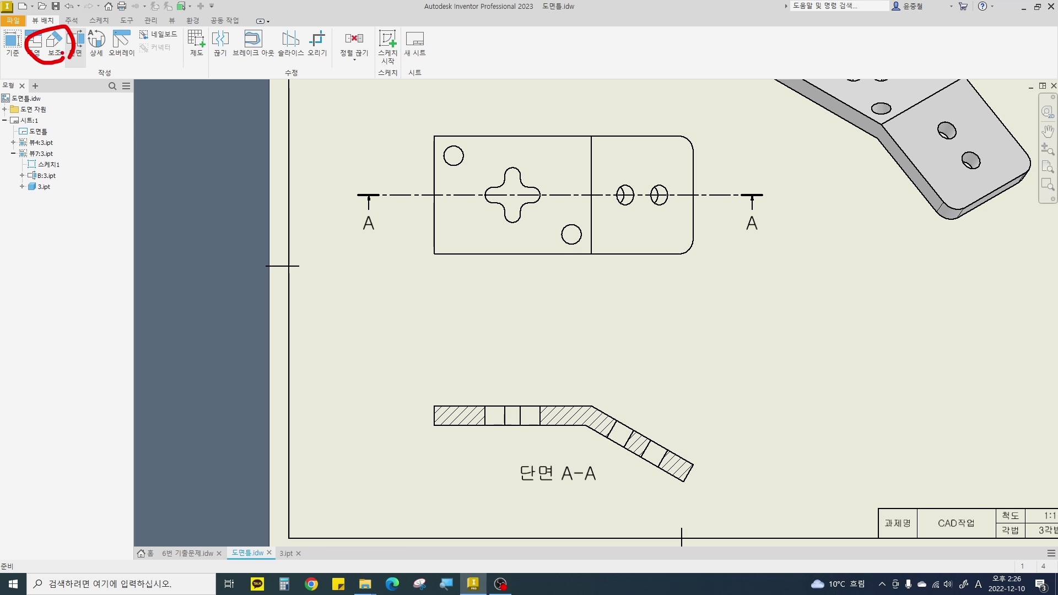
key("Escape")
Place a 1:1 auxiliary view (보조 뷰) of section A-A, defined by the inclined portion's end edge, above the bent portion.
left_click(54, 42)
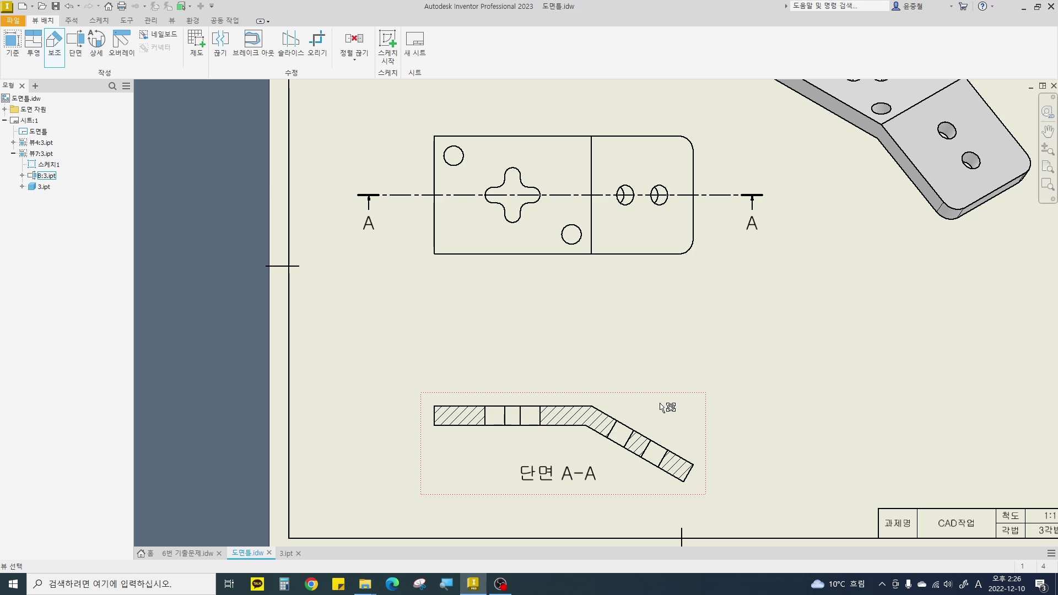
left_click(661, 406)
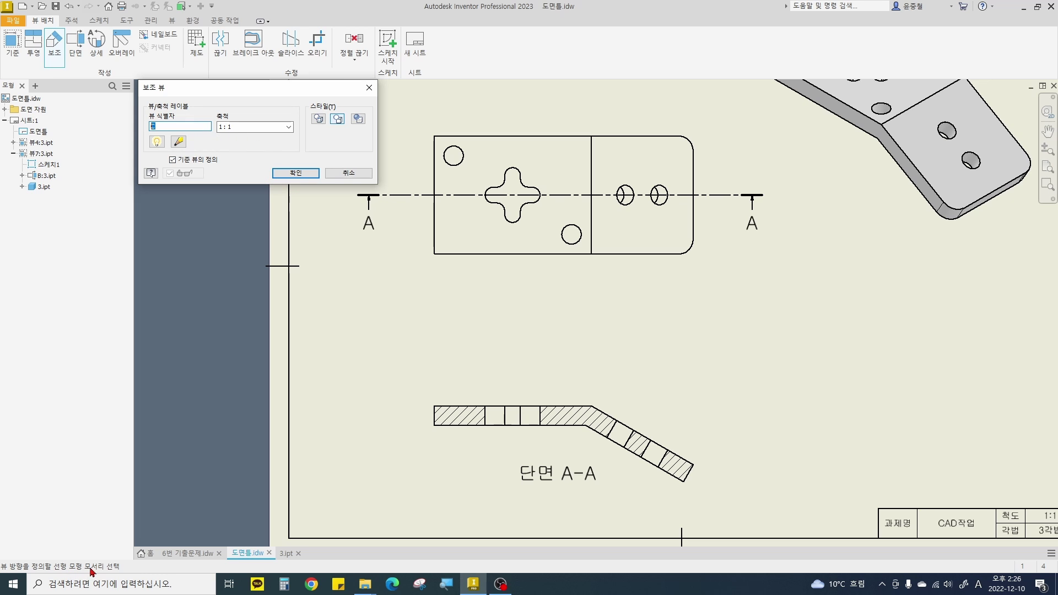
left_click(695, 469)
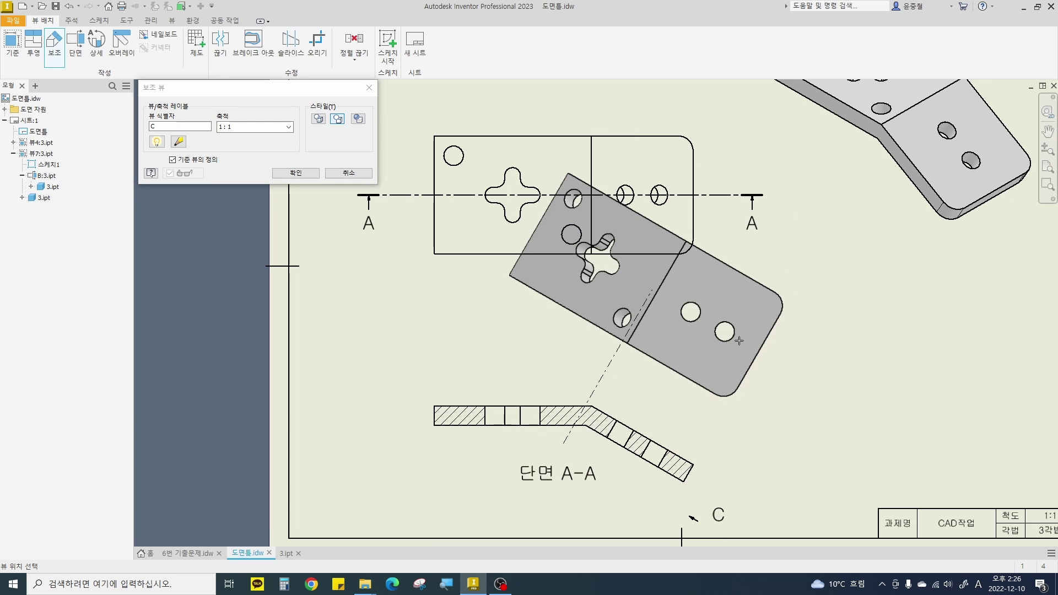
left_click(732, 327)
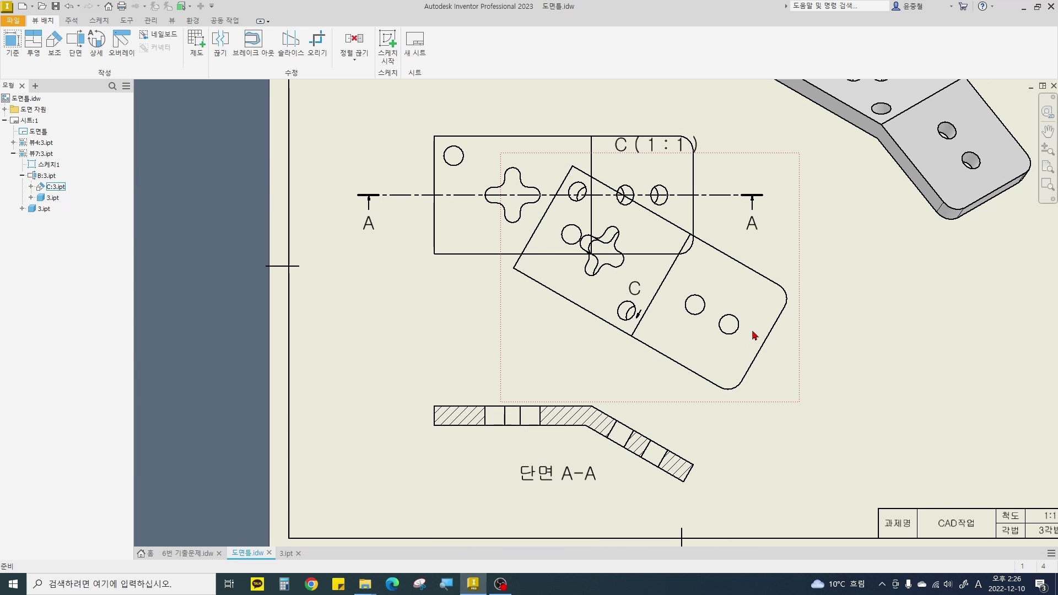
Move the auxiliary view's identifier C off the view to the space above the section view.
scroll(638, 306, "up", 3)
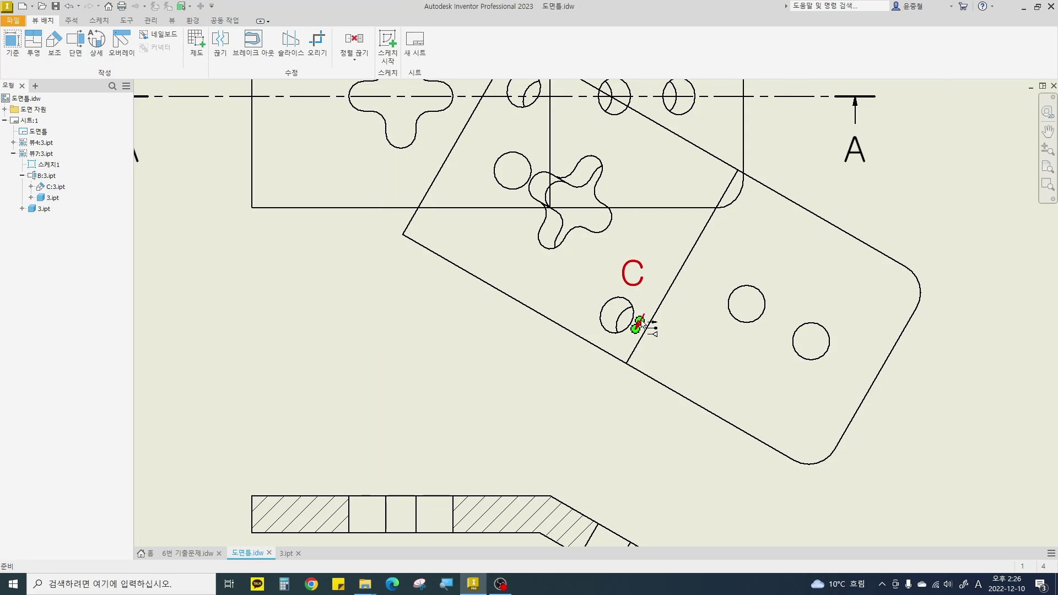
left_click_drag(640, 319, 665, 411)
left_click_drag(632, 274, 693, 452)
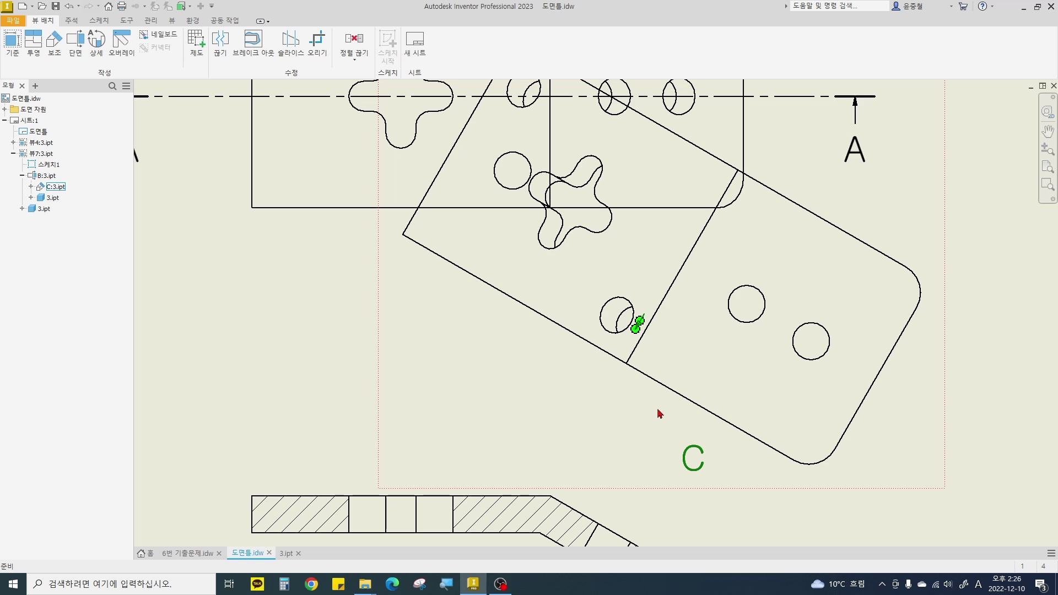
Move the auxiliary view's direction arrow out of the view to just above the section's bent portion, with identifier C beside it.
scroll(642, 326, "up", 2)
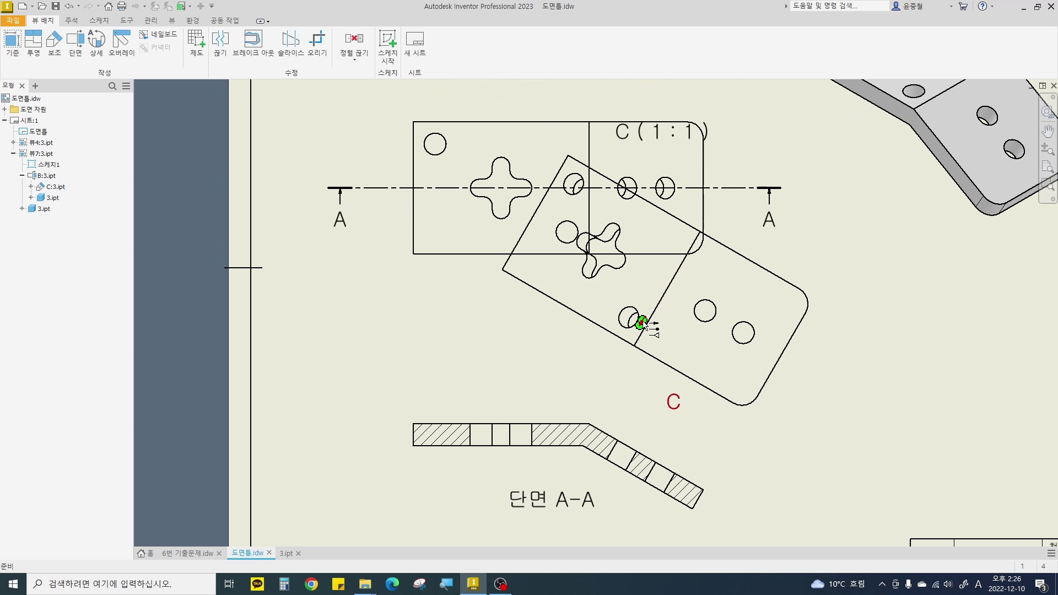
scroll(641, 325, "down", 4)
left_click(647, 319)
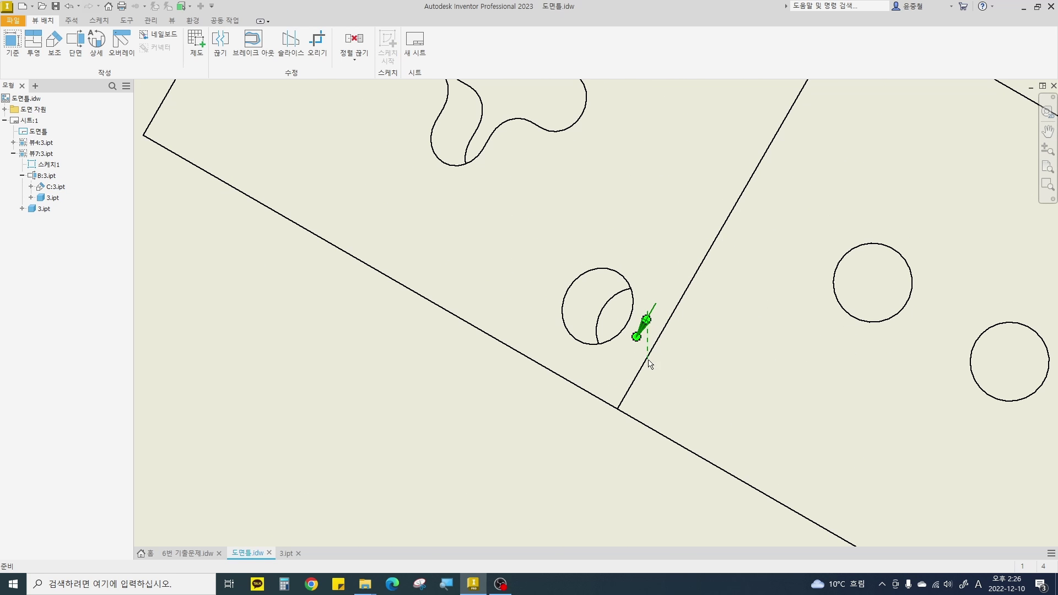
left_click_drag(647, 328, 638, 544)
middle_click_drag(638, 543, 627, 307)
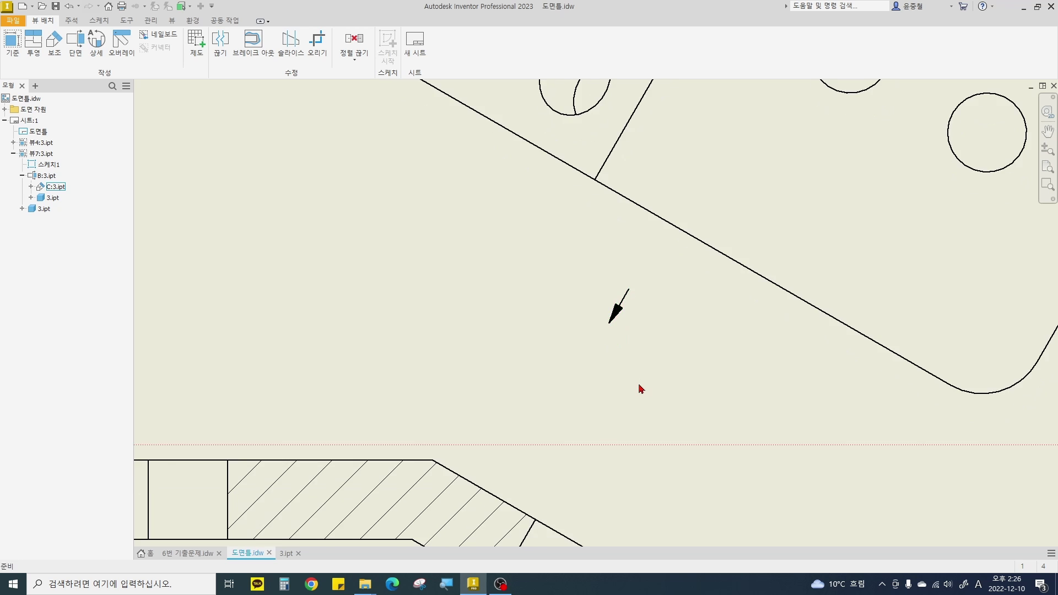
mouse_move(638, 389)
middle_mouse_down()
mouse_move(643, 298)
mouse_move(659, 255)
middle_mouse_up()
left_click_drag(729, 452, 757, 272)
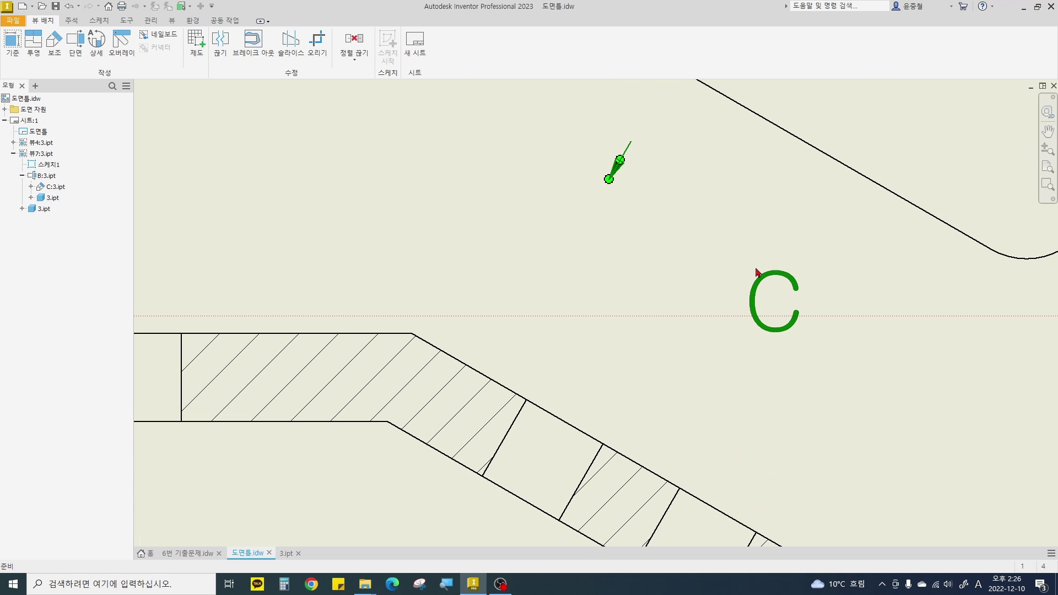
left_click_drag(620, 176, 693, 295)
left_click_drag(832, 415, 718, 216)
left_click(763, 244)
scroll(764, 244, "up", 5)
middle_click_drag(763, 244, 780, 496)
scroll(780, 497, "down", 7)
scroll(724, 301, "down", 4)
middle_click_drag(715, 327, 703, 349)
left_click_drag(631, 382, 569, 284)
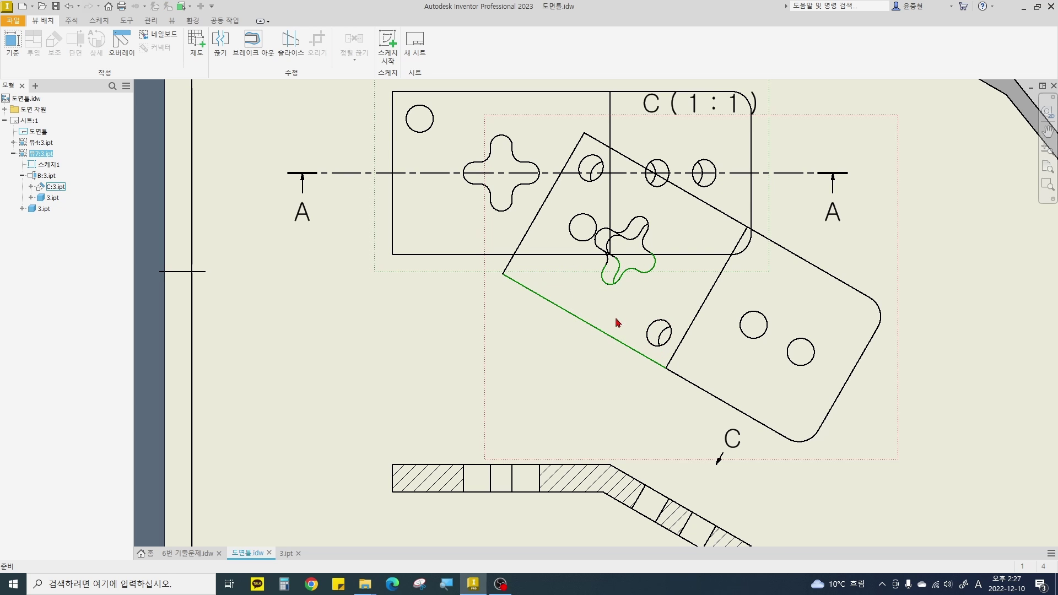
right_click(615, 288)
key("Escape")
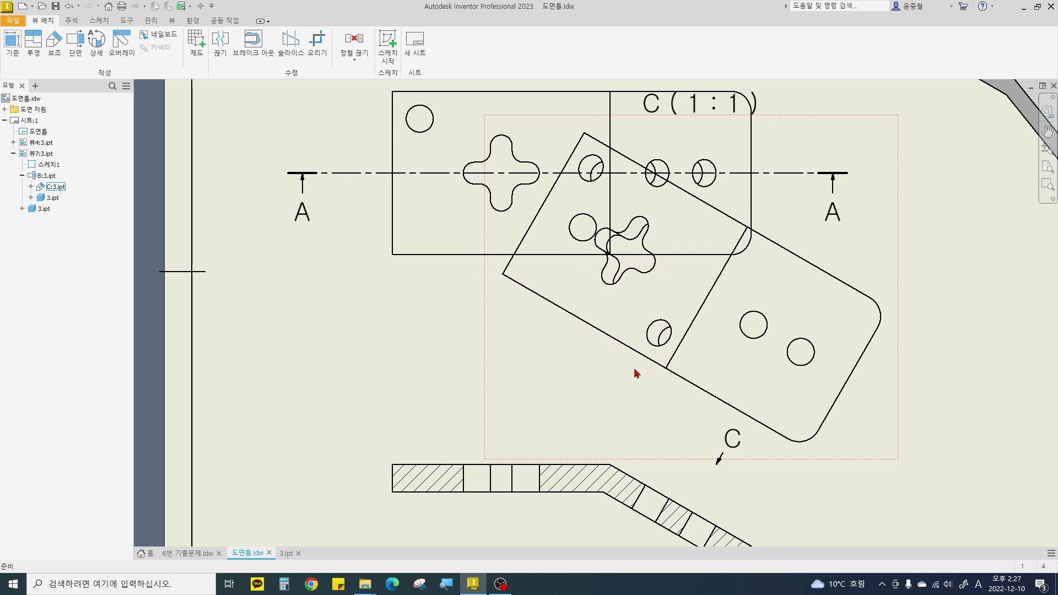
left_click_drag(643, 371, 666, 304)
scroll(669, 337, "down", 2)
mouse_move(670, 373)
left_mouse_down()
mouse_move(539, 220)
mouse_move(511, 210)
left_mouse_up()
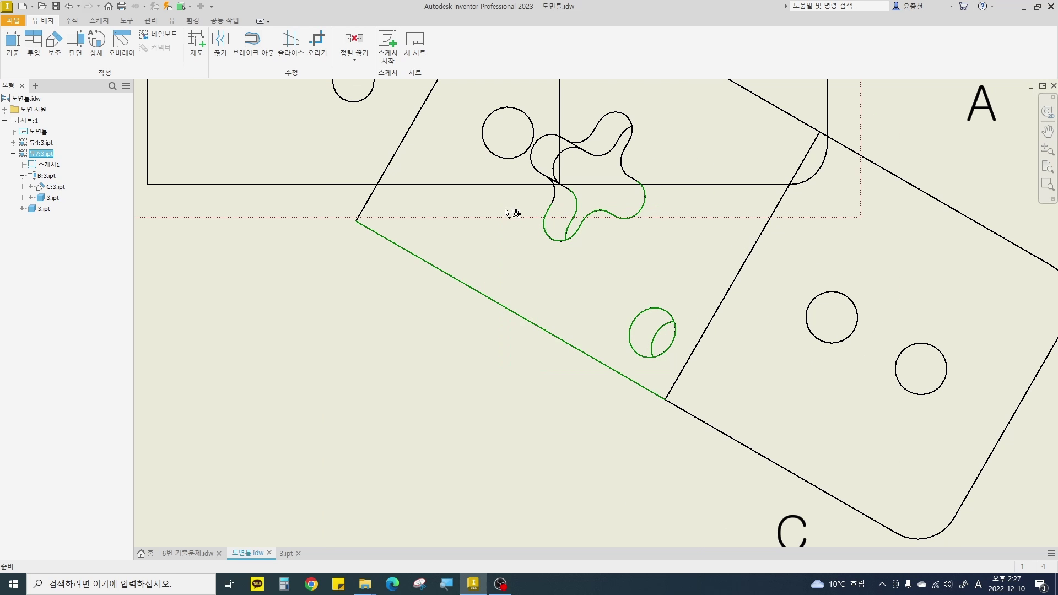
right_click(566, 244)
key("Escape")
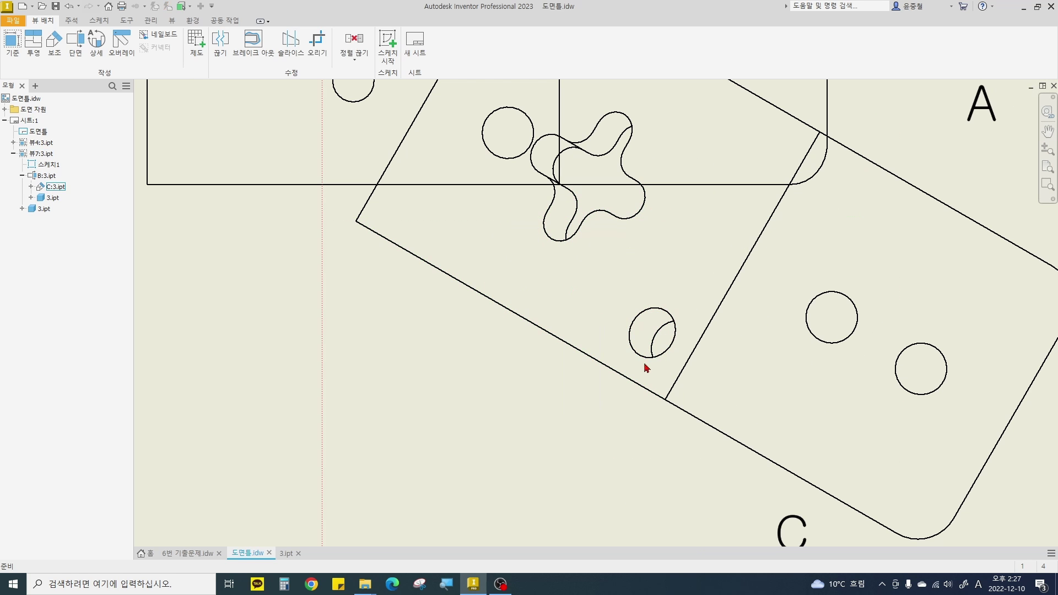
Hide the flat portion's long lower edge, nearby hole and lower cross-slot curves in the auxiliary view.
left_click_drag(630, 396, 517, 228)
right_click(553, 247)
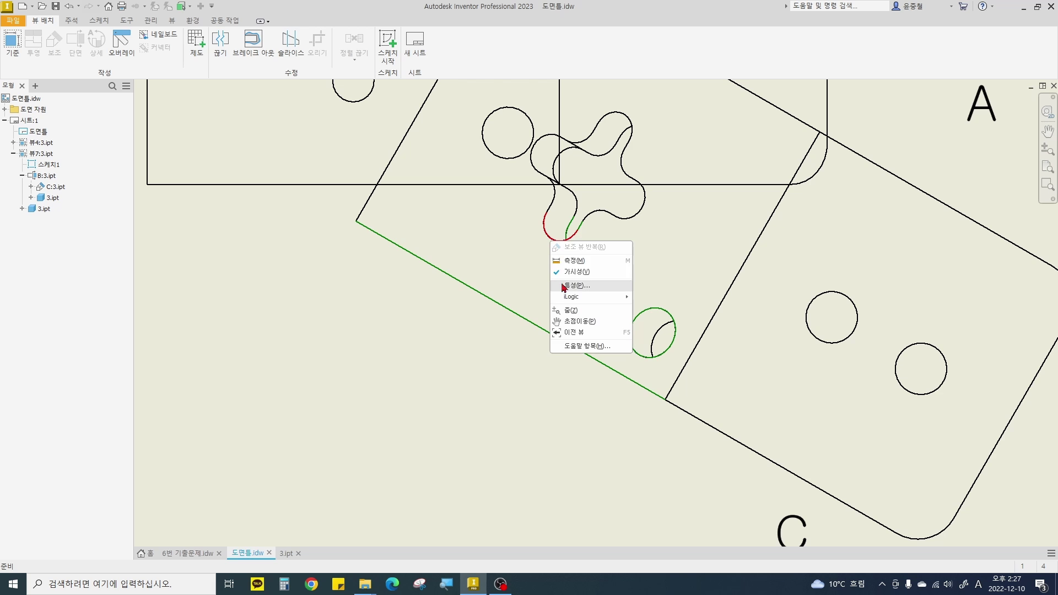
left_click(568, 274)
scroll(529, 267, "down", 5)
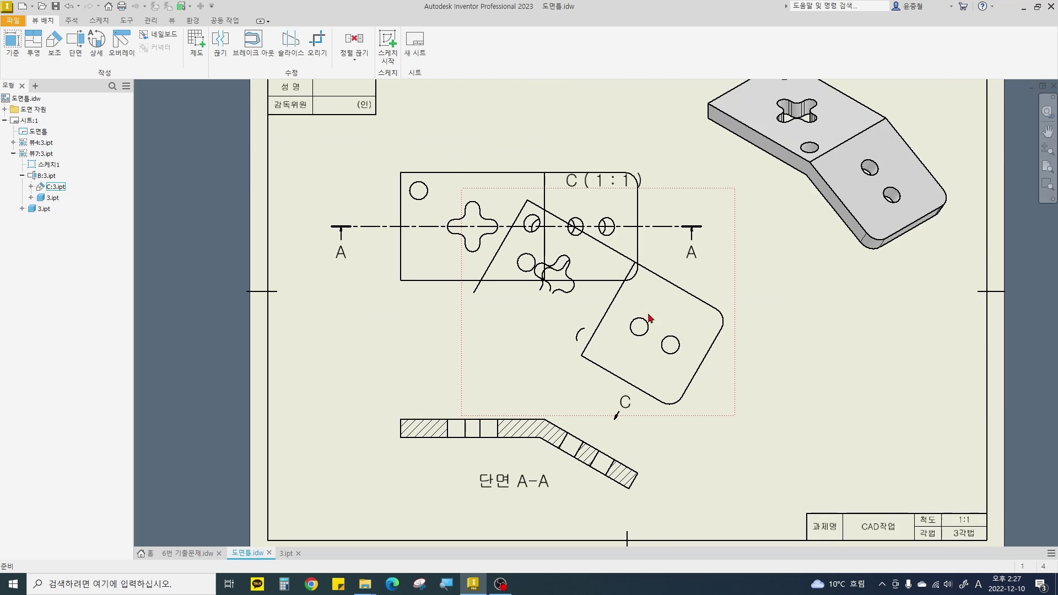
Move the plan view up past the sheet's upper border, clear of the auxiliary view.
left_click_drag(892, 251, 726, 301)
middle_click_drag(506, 162, 489, 278)
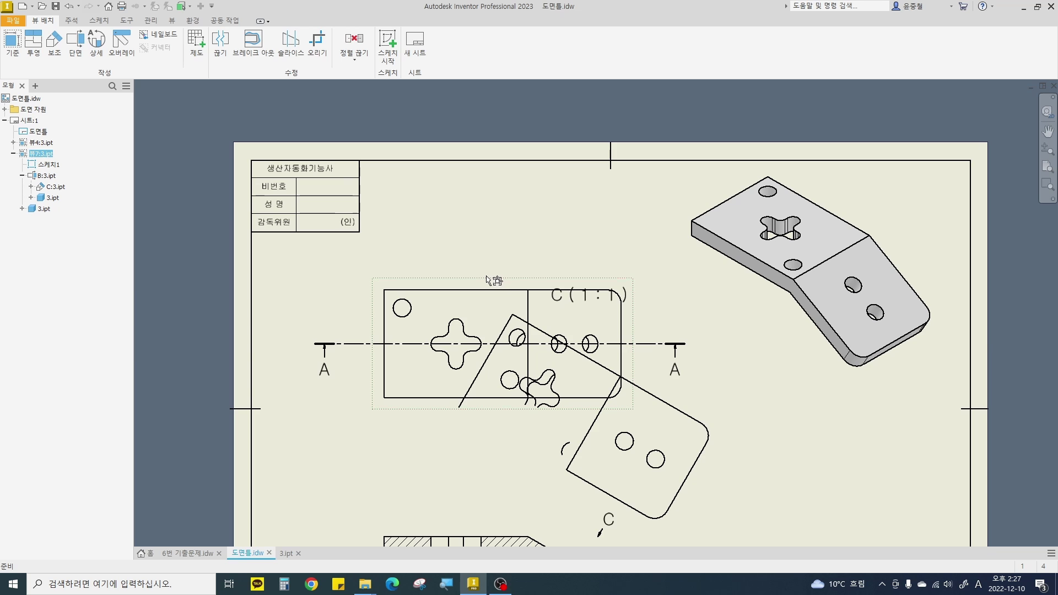
left_click_drag(491, 279, 511, 88)
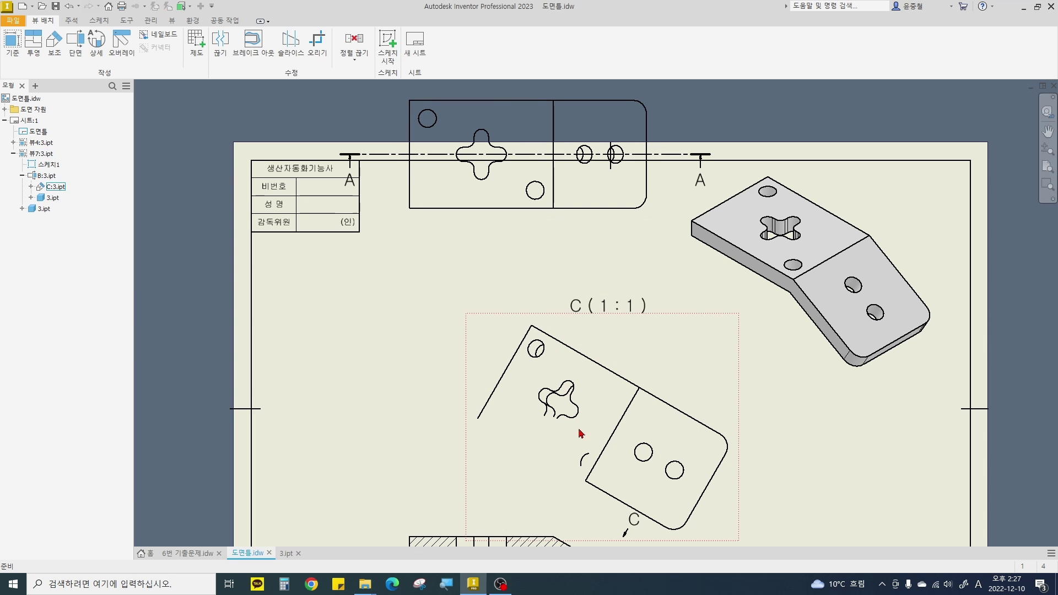
Hide the flat portion's remaining edges, hole and slot curves in the auxiliary view, including the leftover arc beside the bend line.
left_click_drag(579, 432, 487, 329)
right_click(514, 350)
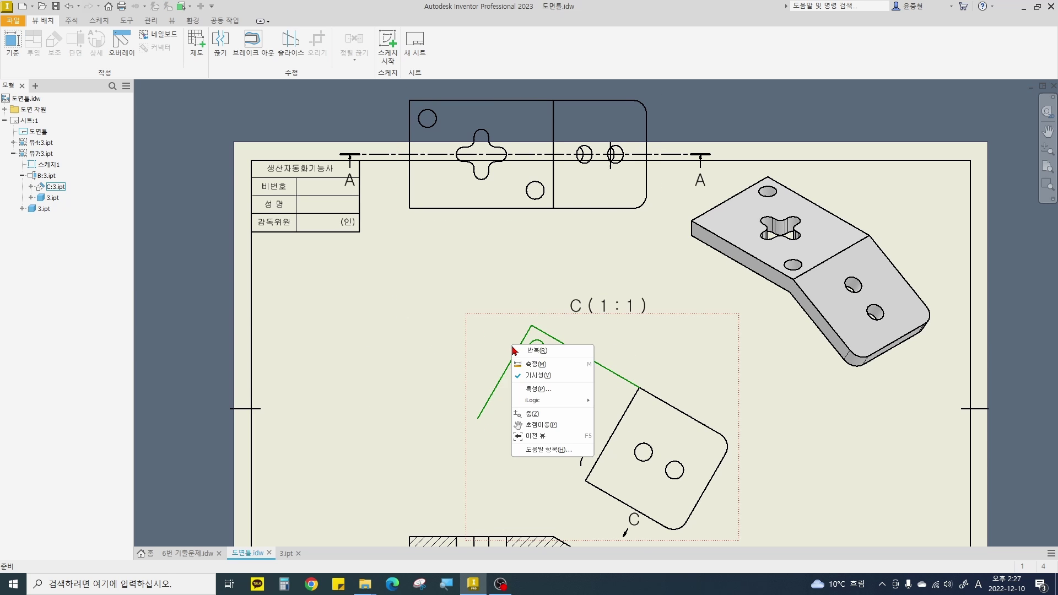
left_click(534, 376)
scroll(589, 456, "up", 6)
left_click_drag(583, 471, 551, 438)
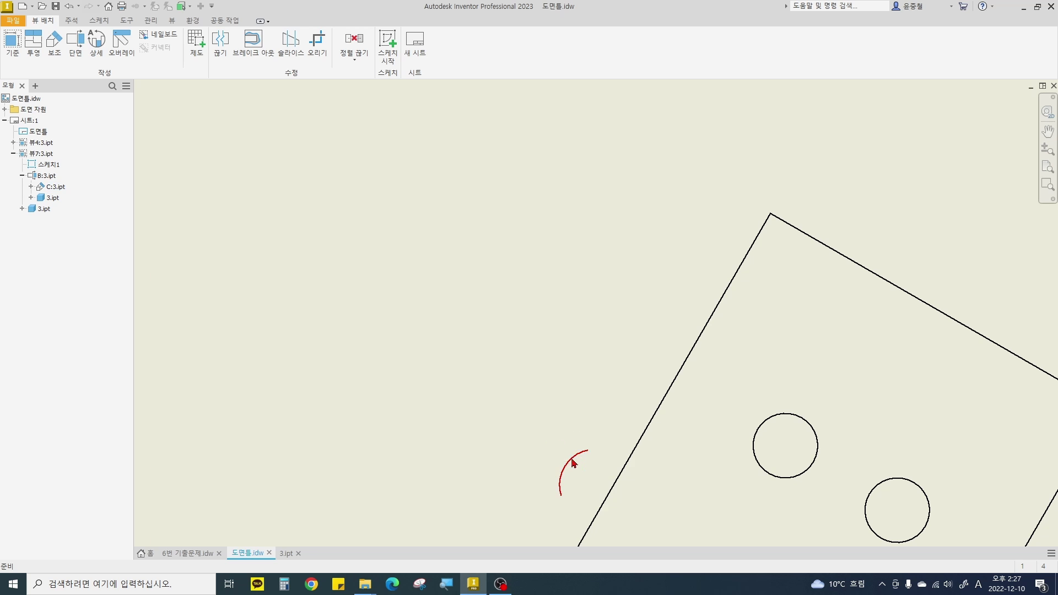
right_click(575, 457)
left_click(586, 476)
scroll(574, 432, "down", 8)
scroll(593, 386, "up", 6)
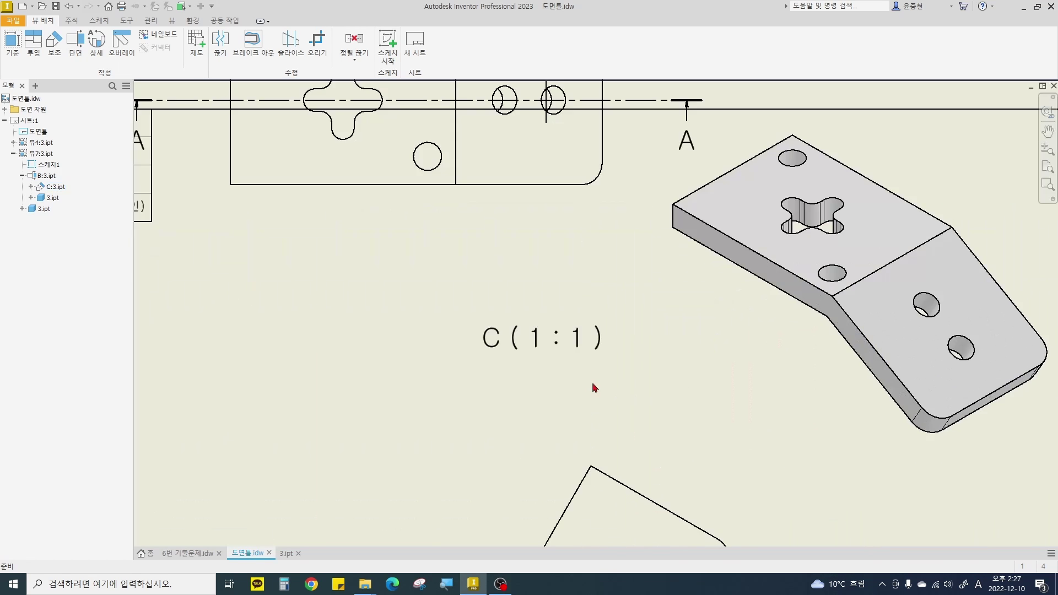
Delete all the text of the auxiliary view's C (1:1) label.
scroll(572, 369, "down", 5)
middle_click_drag(572, 368, 572, 308)
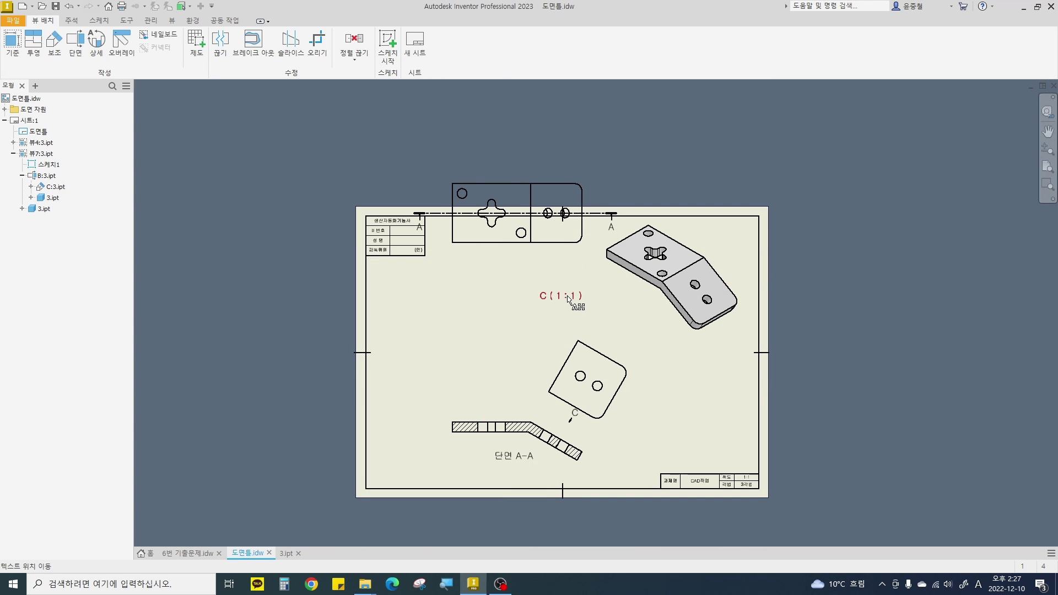
double_click(569, 299)
key("ctrl+a")
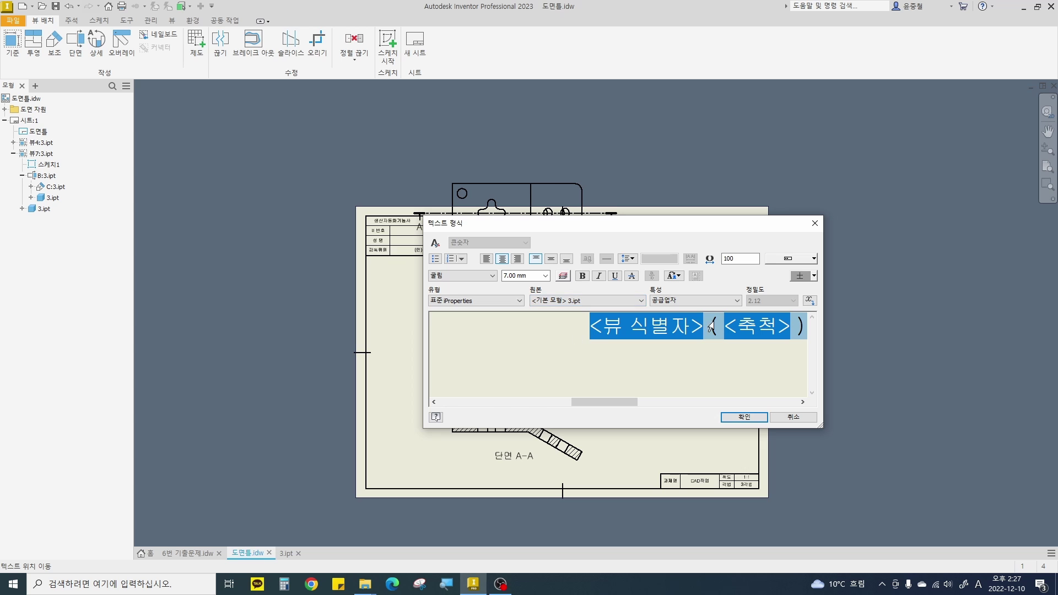
key("Delete")
left_click(735, 417)
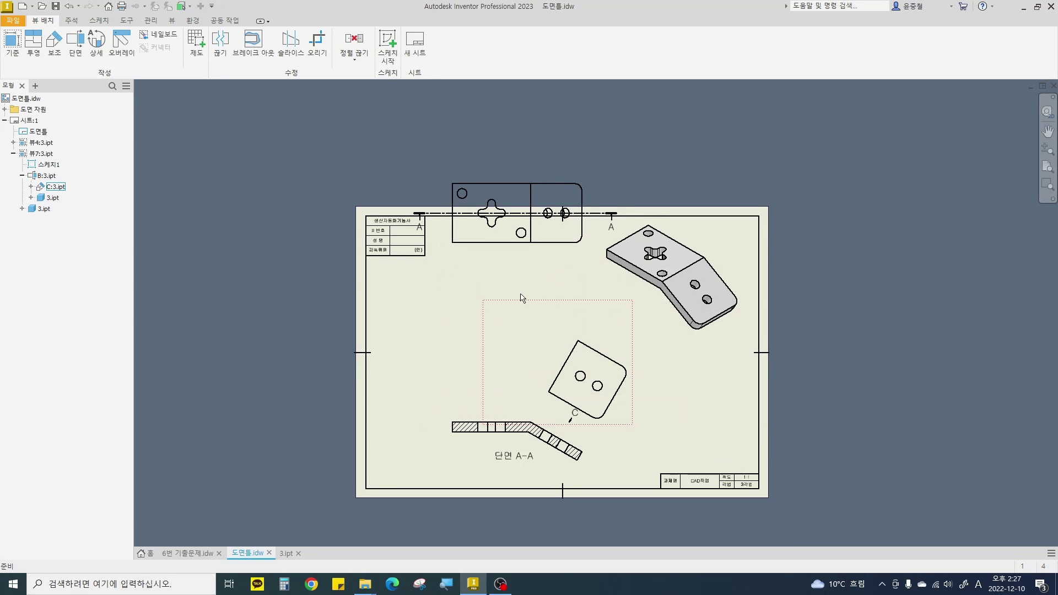
Move the plan view back down inside the sheet border, just above the auxiliary view.
left_click_drag(510, 259, 504, 346)
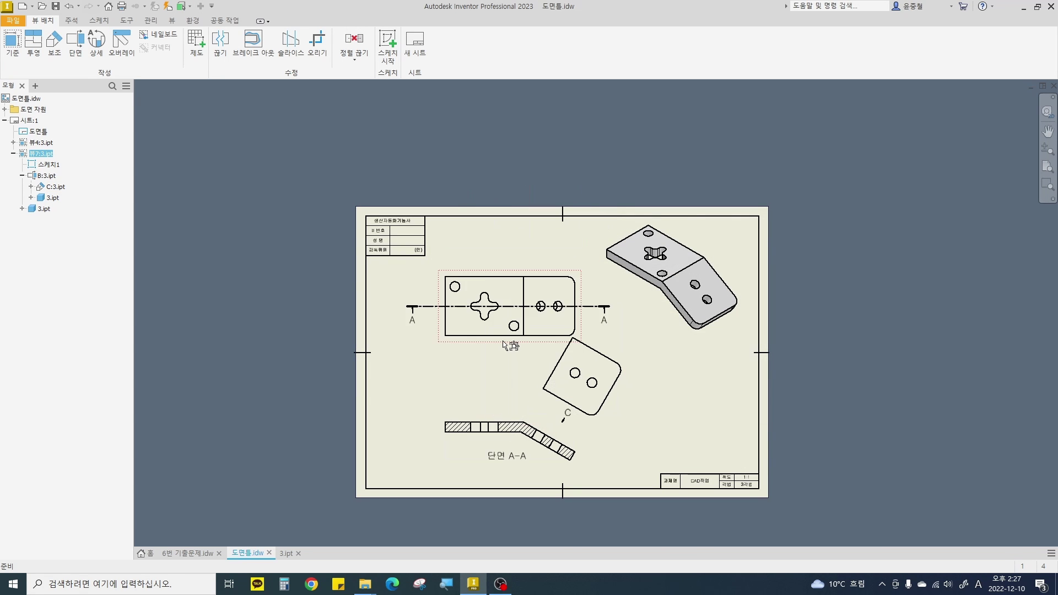
scroll(477, 313, "up", 3)
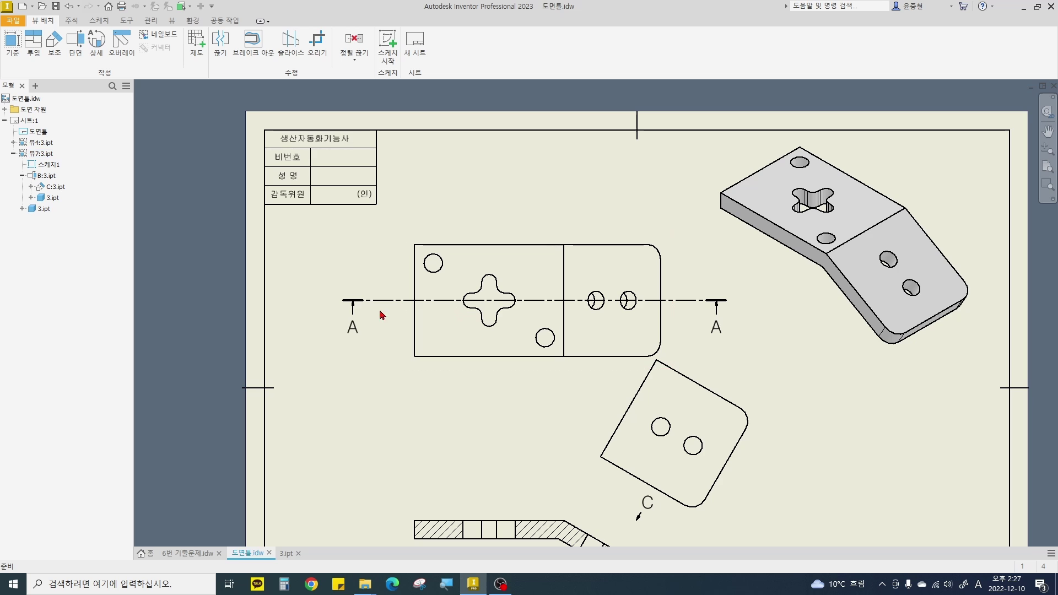
Add center marks to the round holes, the cross slot's end arcs and the two inclined holes in the plan view.
left_click(71, 20)
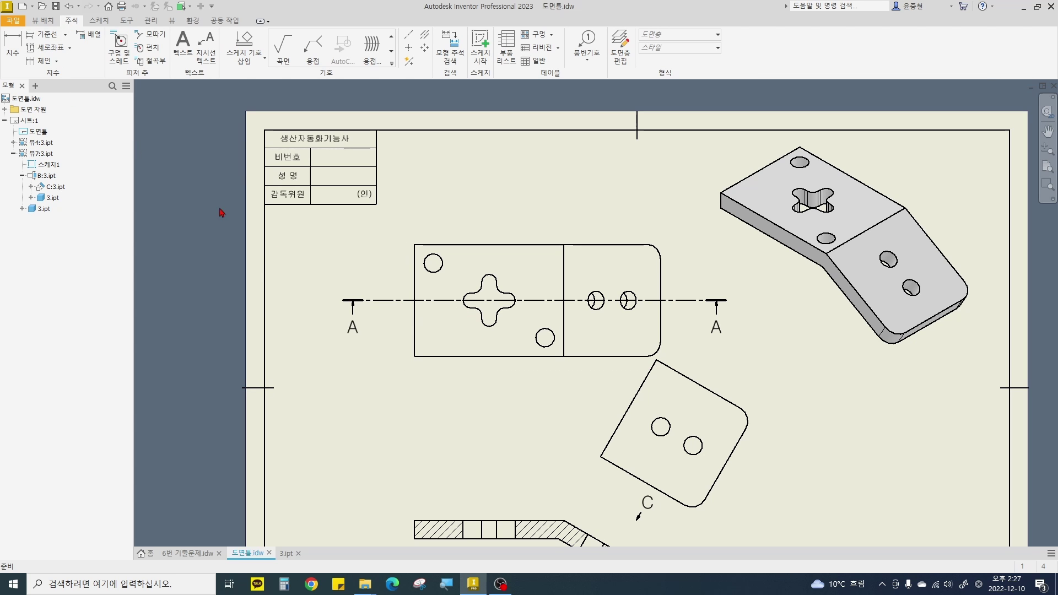
middle_click_drag(427, 325, 429, 267)
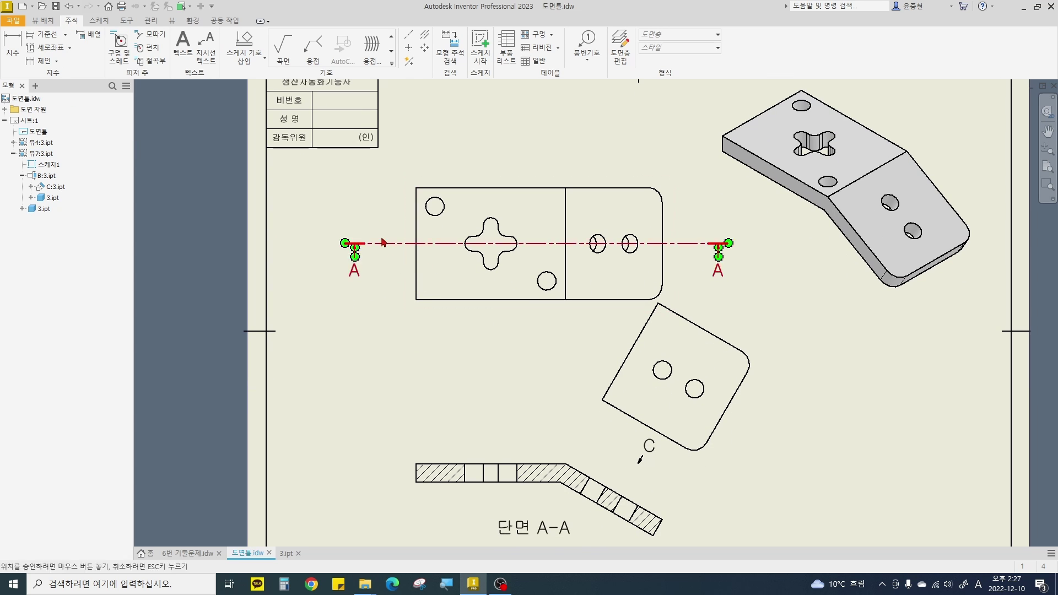
left_click(409, 49)
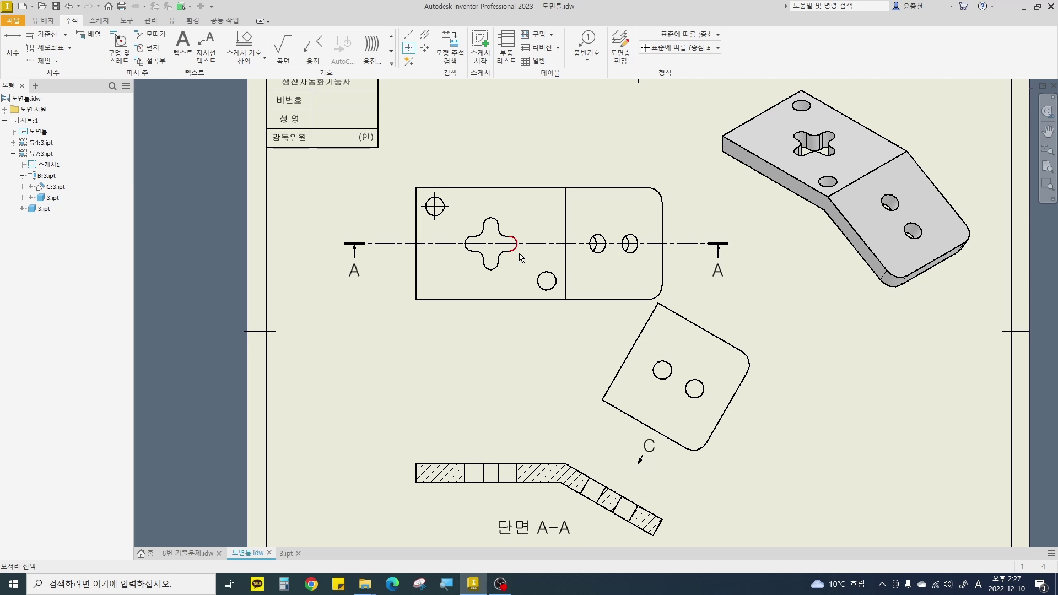
scroll(595, 246, "up", 3)
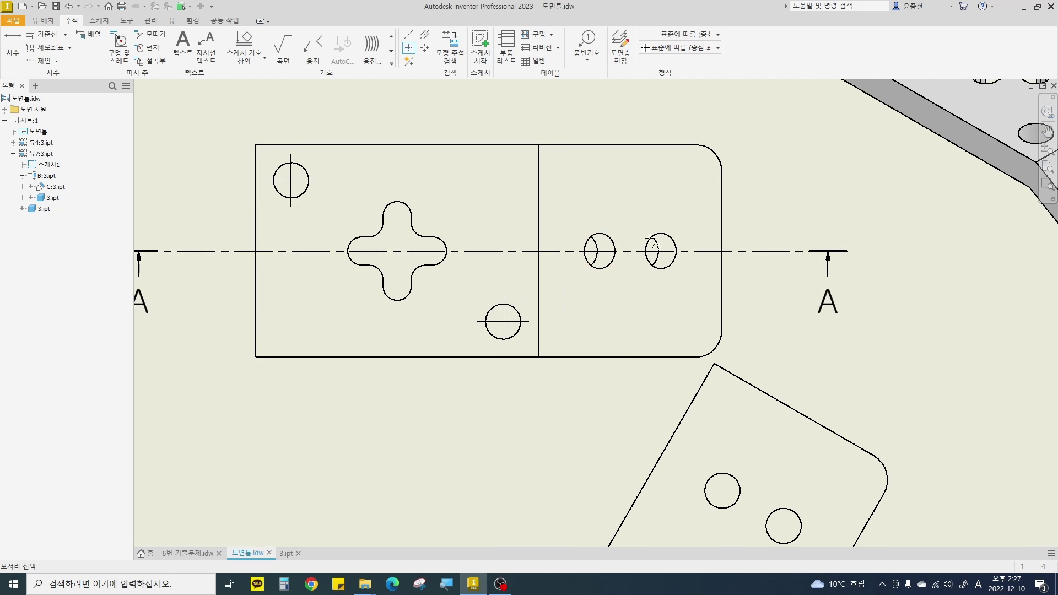
left_click(668, 238)
Add center marks to the two holes in the auxiliary view.
scroll(356, 265, "down", 5)
scroll(600, 265, "up", 8)
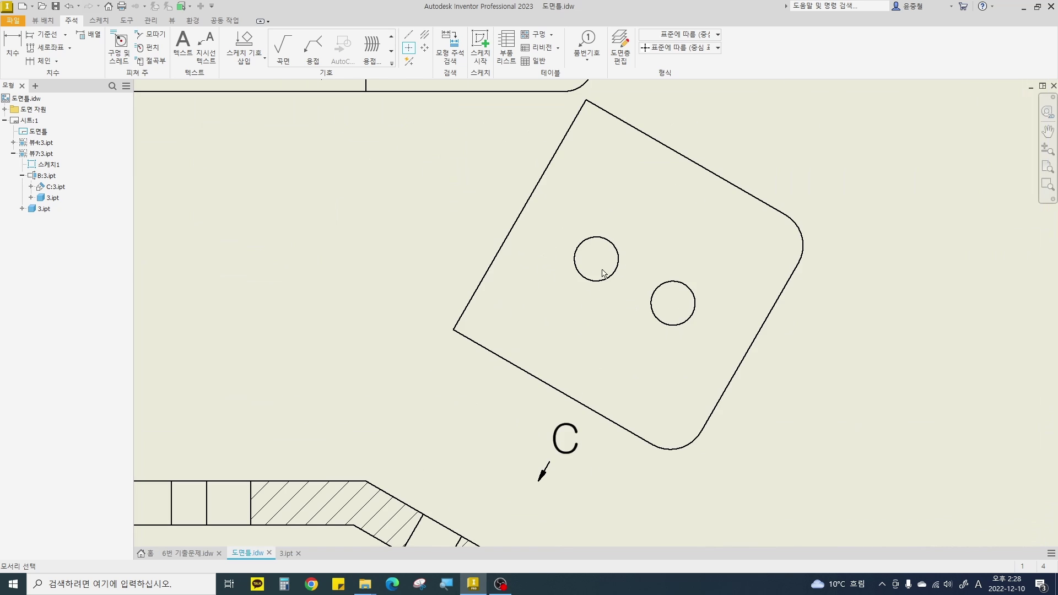
left_click(613, 246)
left_click(684, 287)
scroll(661, 276, "down", 4)
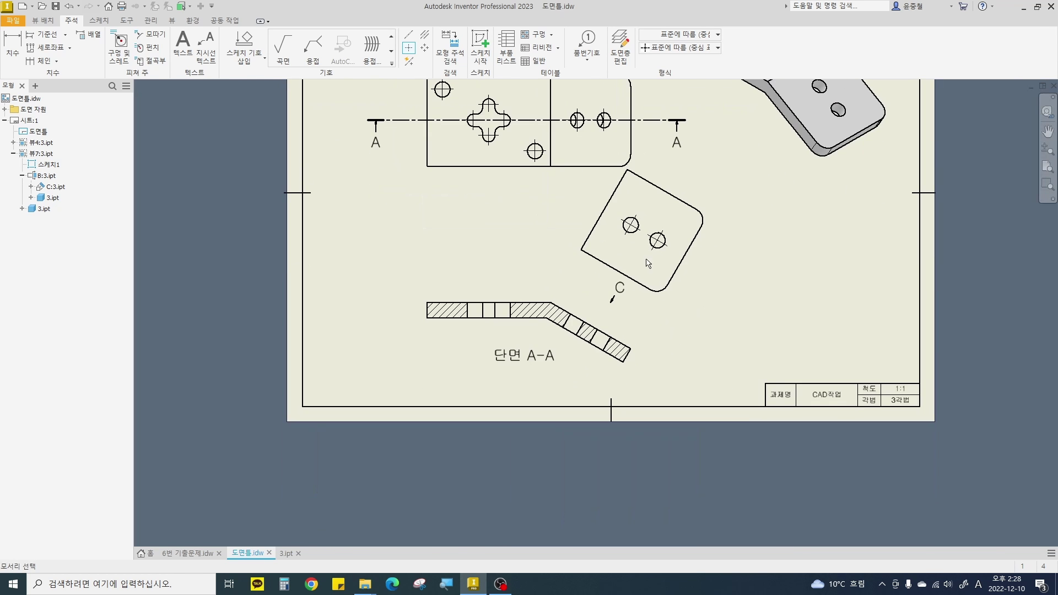
middle_click_drag(588, 259, 563, 315)
Add bisector centerlines through the cross slot and the two inclined holes in the section A-A view.
left_click(424, 35)
scroll(451, 373, "up", 3)
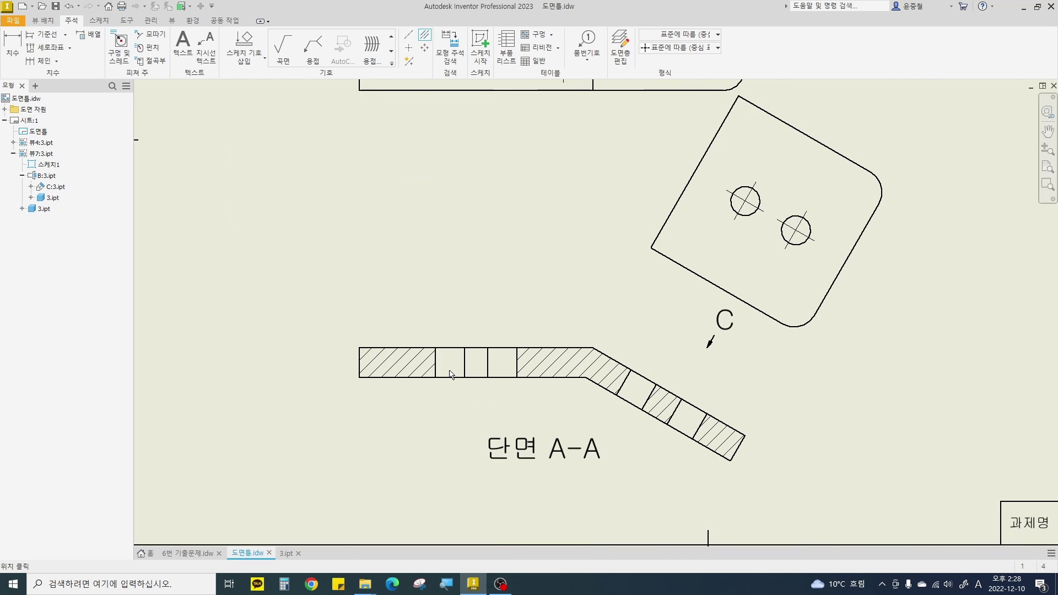
left_click(465, 362)
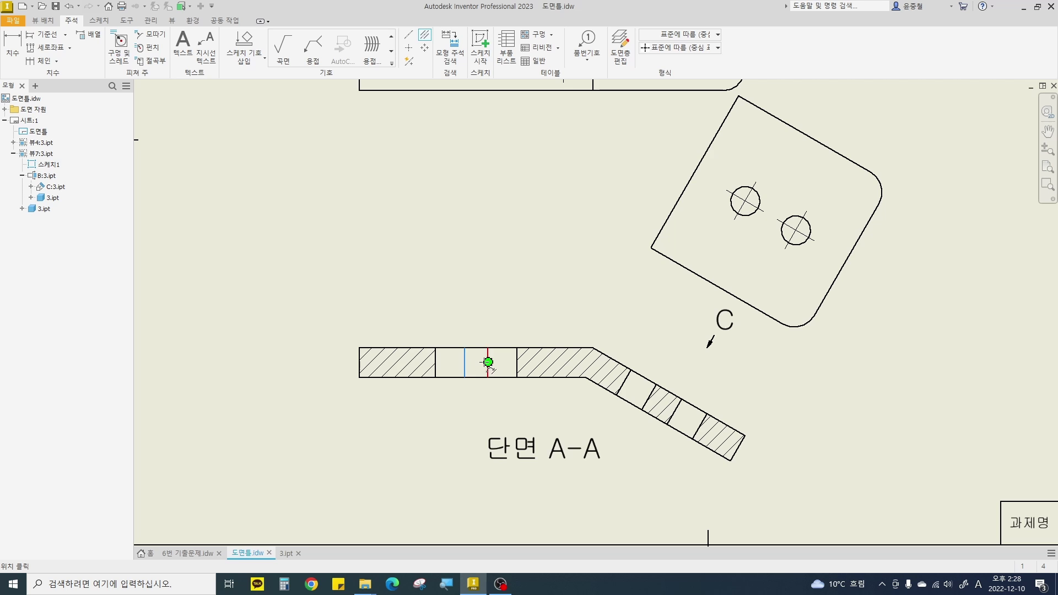
left_click(488, 362)
left_click(624, 382)
left_click(649, 397)
left_click(675, 411)
left_click(700, 426)
key("Escape")
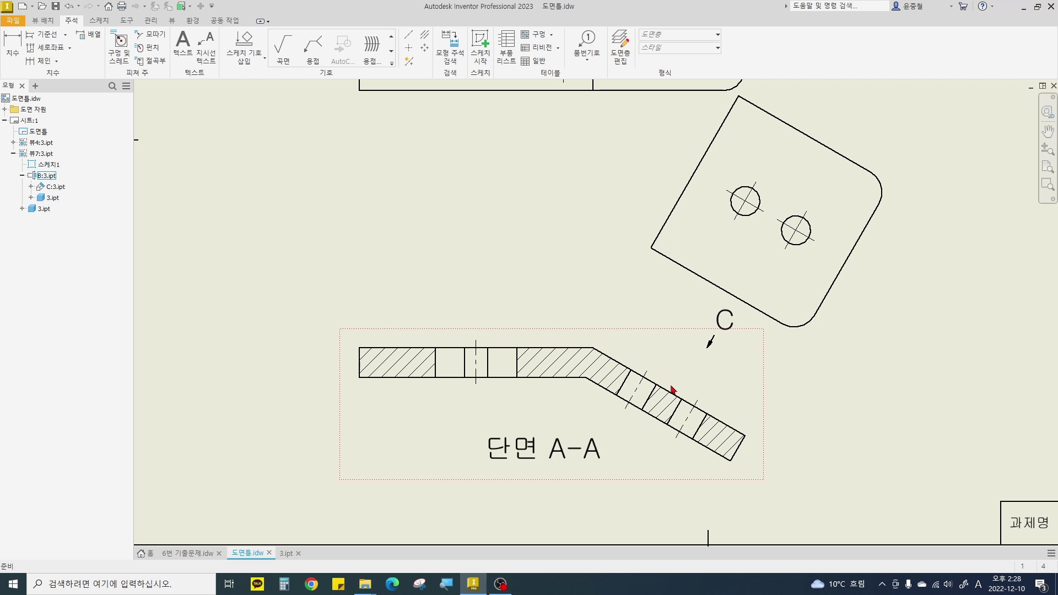
Extend the auxiliary view's hole centerline along the inclined portion, past both its bend edge and its end edge.
left_click(728, 194)
left_click_drag(726, 189, 680, 162)
left_click_drag(766, 211, 871, 274)
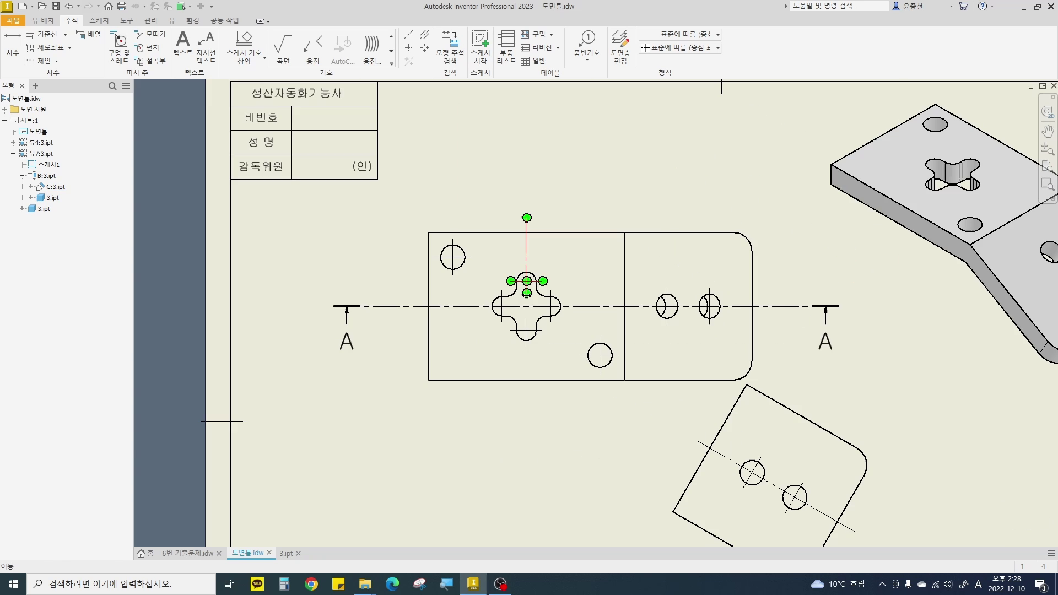
Try to extend the cross slot's vertical center mark past the long edges of the plan view.
left_click_drag(526, 297, 533, 401)
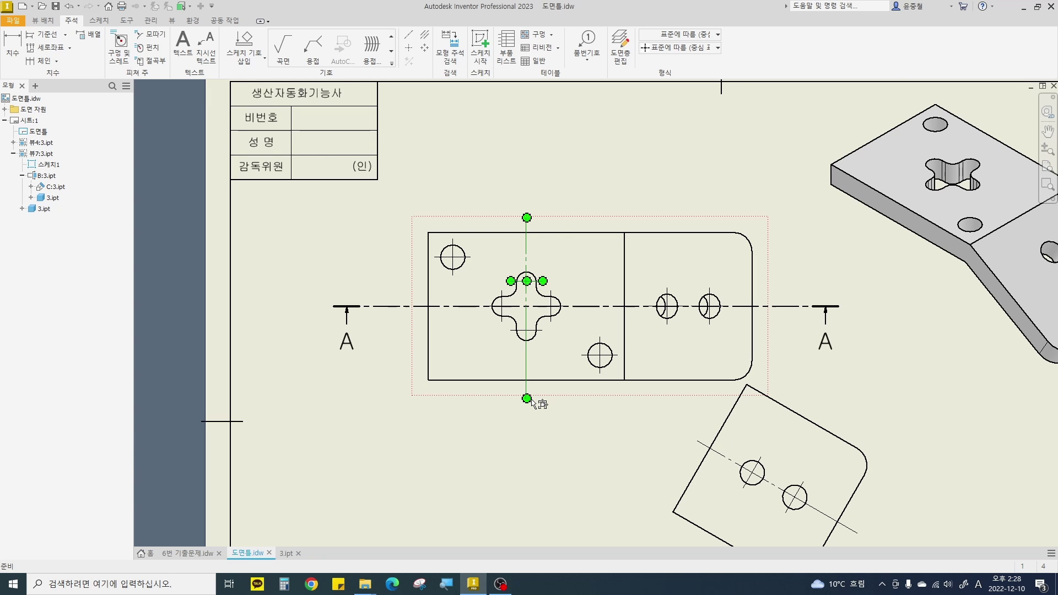
key("Escape")
Assign all center marks and centerlines in the plan, auxiliary and section views to the 0.18-중심선 layer.
scroll(464, 266, "up", 6)
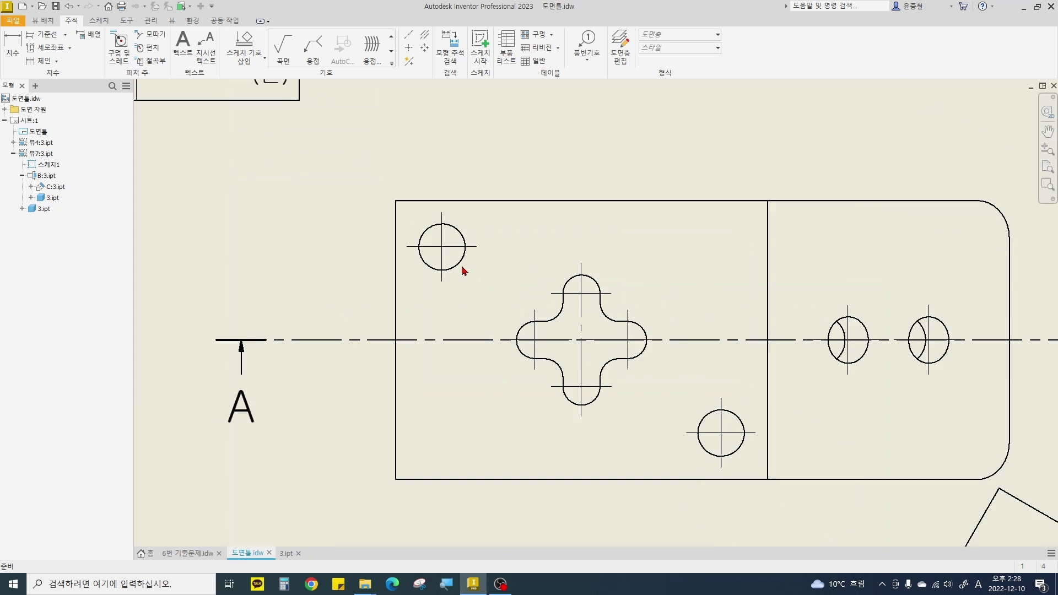
left_click(448, 242)
left_click(699, 321, "ctrl")
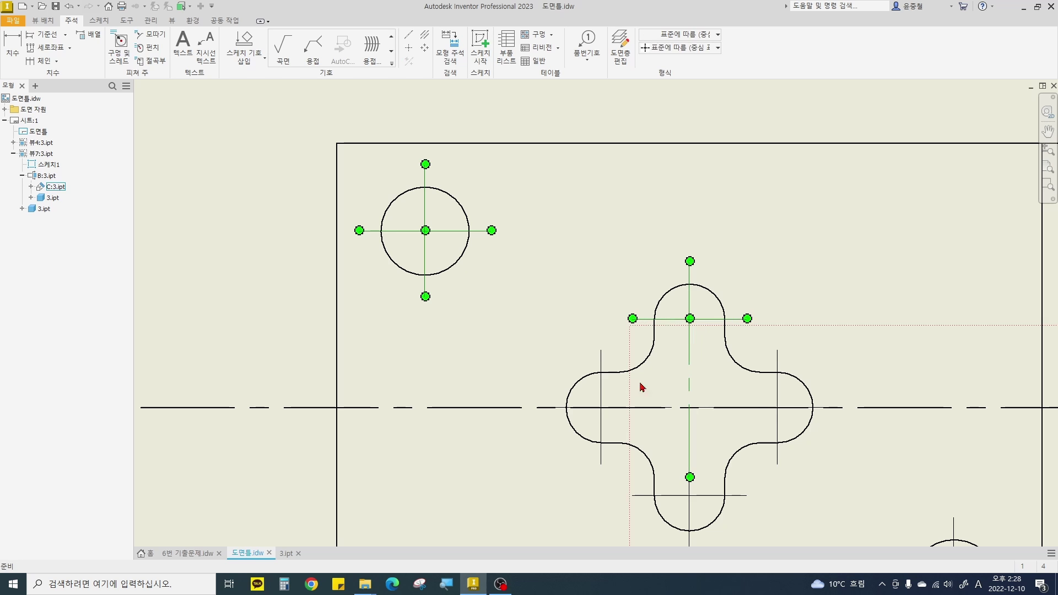
left_click(602, 392, "ctrl")
left_click(779, 423, "ctrl")
left_click(712, 495, "ctrl")
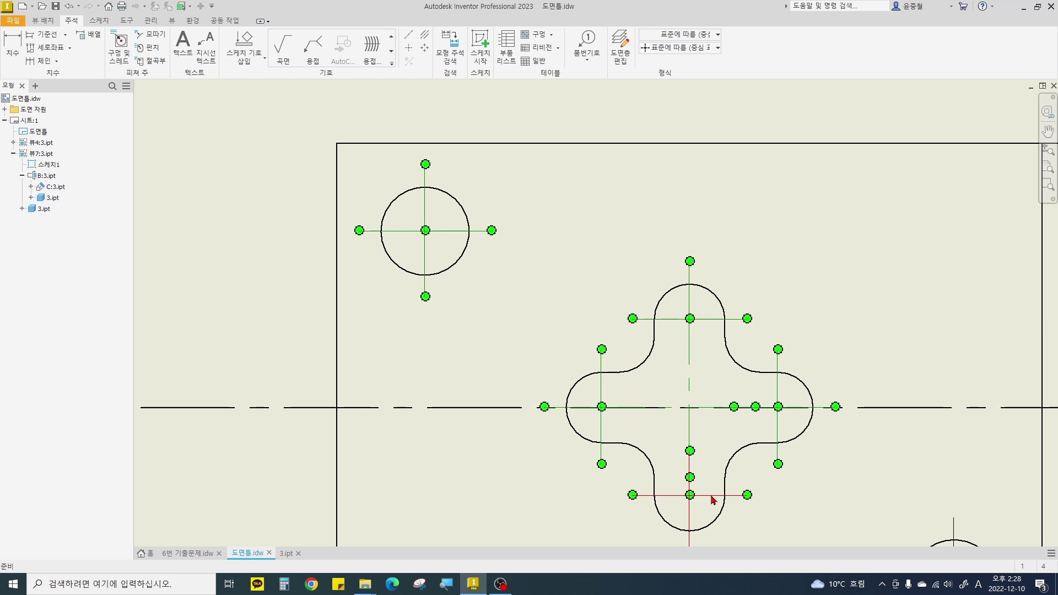
scroll(730, 239, "down", 5)
left_click(809, 359, "ctrl")
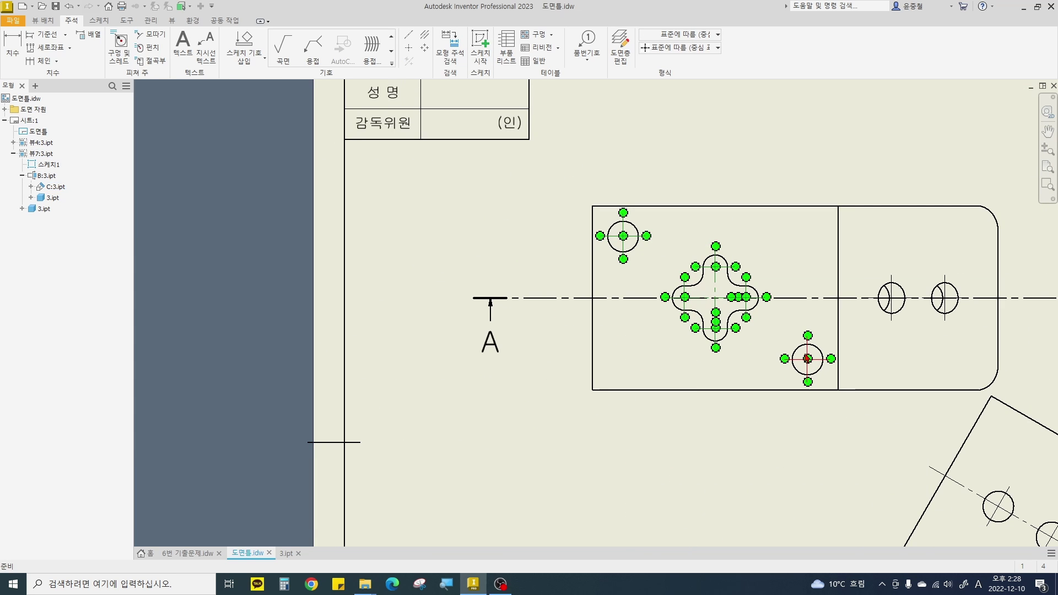
left_click(892, 317, "ctrl")
left_click(945, 298, "ctrl")
scroll(945, 298, "down", 3)
middle_click_drag(840, 368, 745, 158)
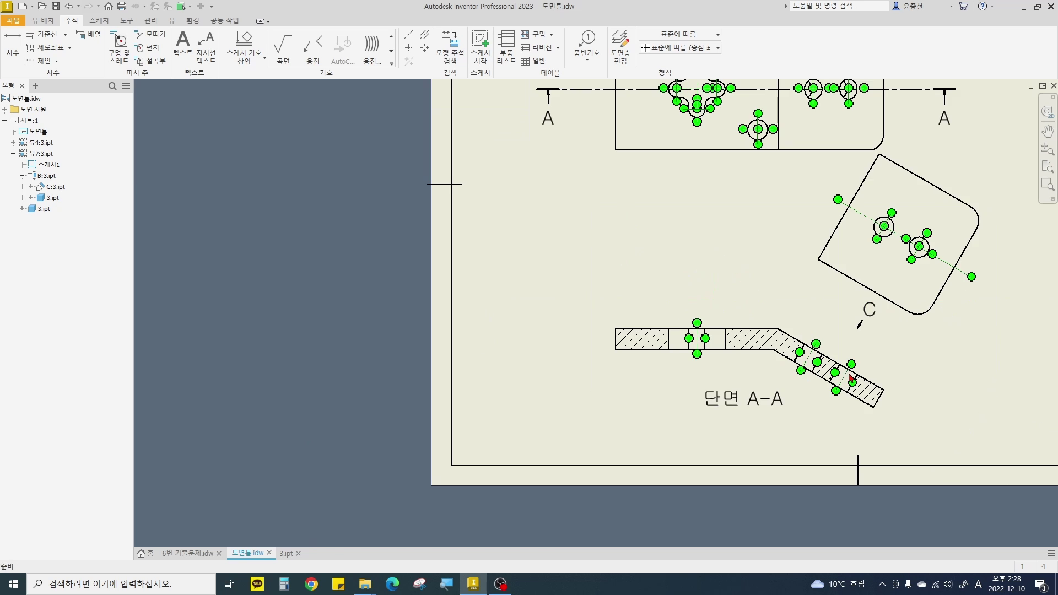
left_click(680, 34)
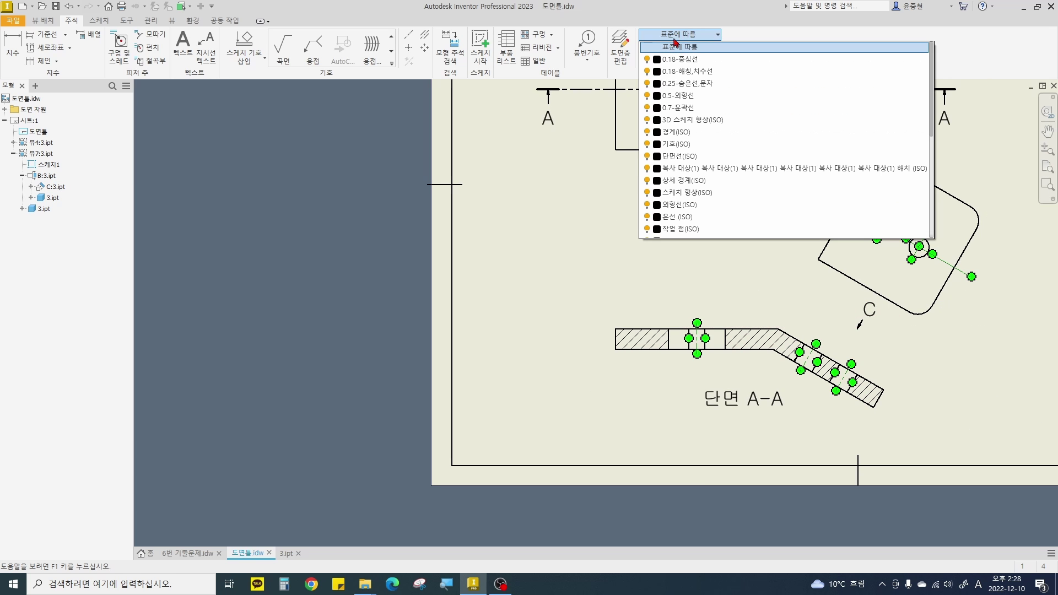
left_click(680, 59)
left_click(714, 237)
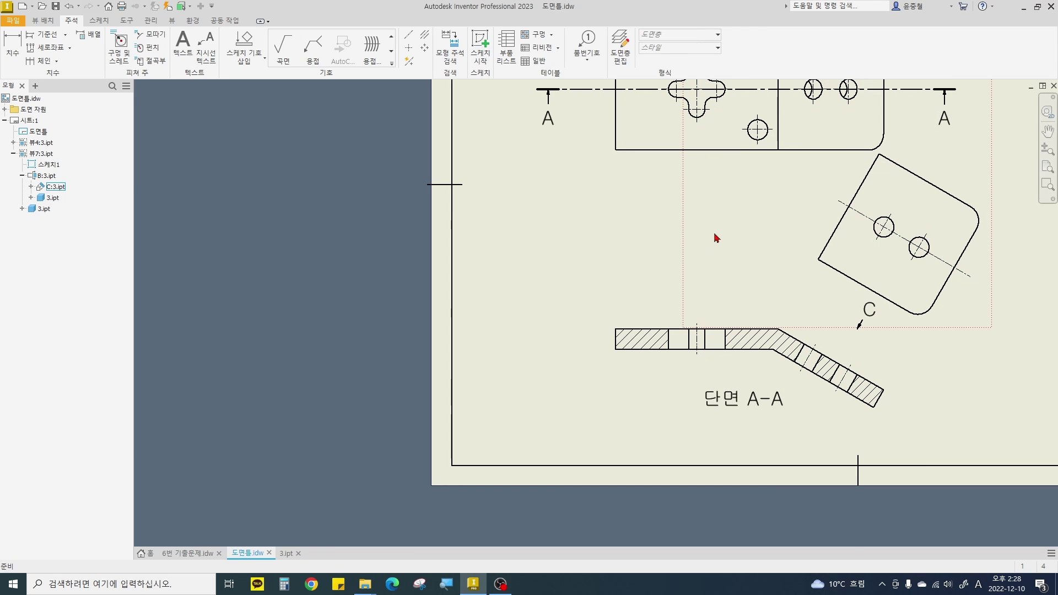
middle_click_drag(714, 237, 663, 340)
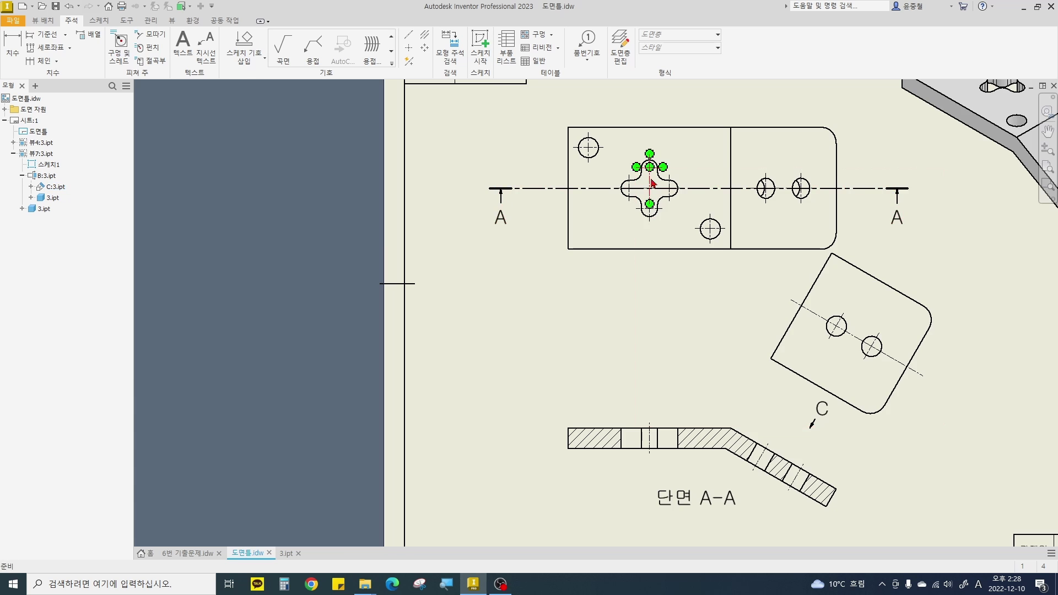
scroll(652, 182, "up", 3)
scroll(681, 212, "down", 2)
middle_click_drag(698, 238, 608, 249)
middle_click_drag(689, 284, 673, 250)
scroll(668, 263, "down", 5)
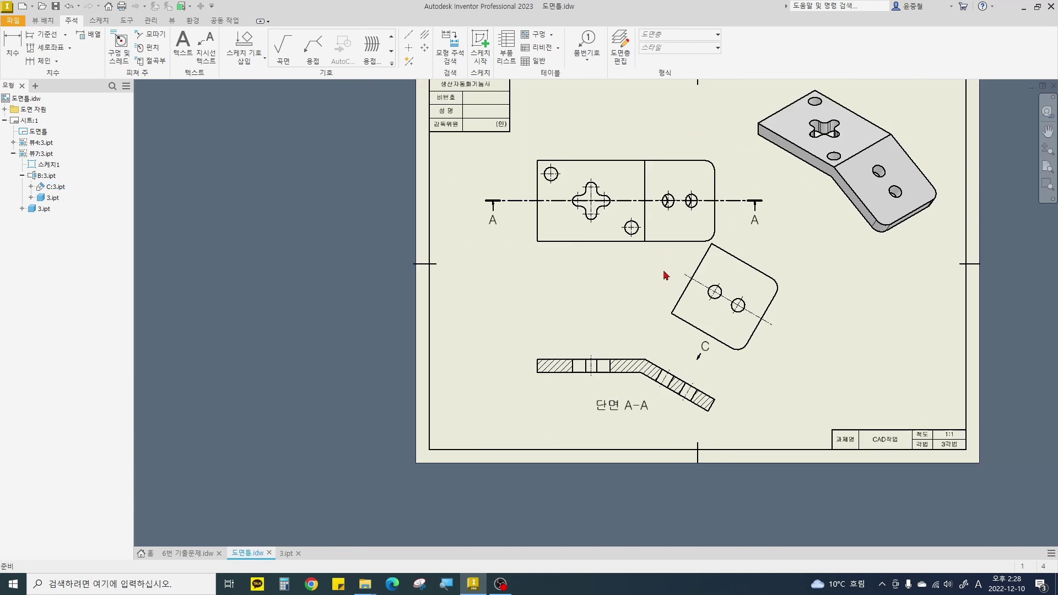
scroll(573, 364, "up", 3)
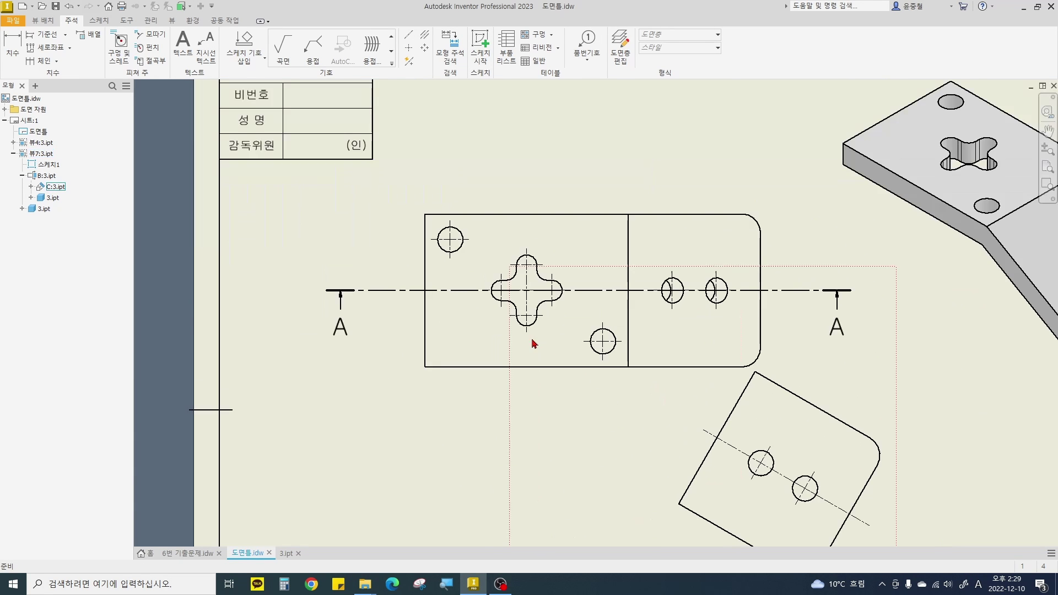
Dimension the vertical spacing of the two round holes and the overall plate width beside the plan view's left edge.
left_click(14, 52)
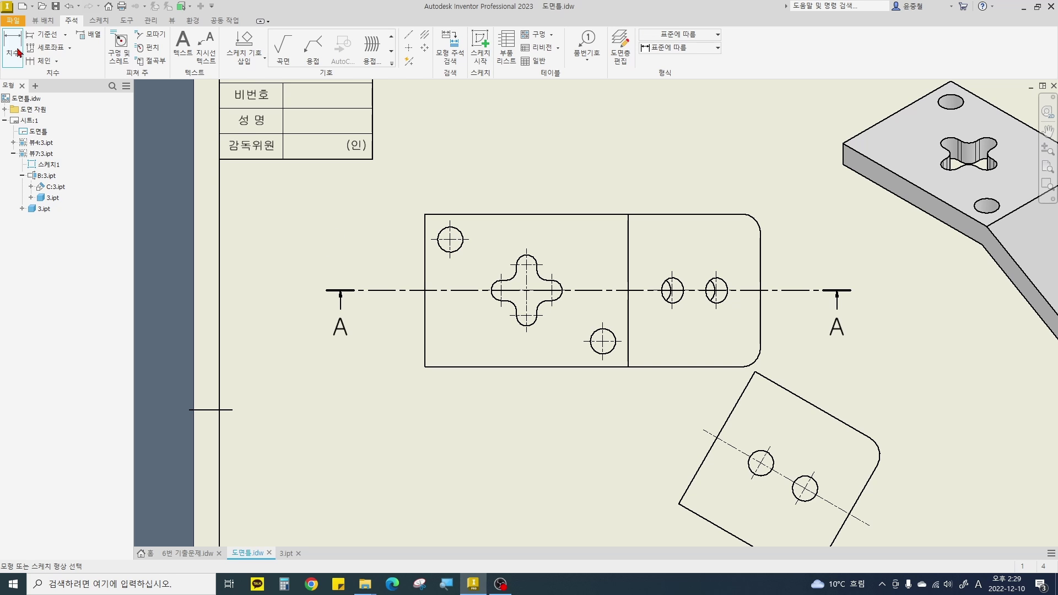
left_click(449, 251)
left_click(592, 344)
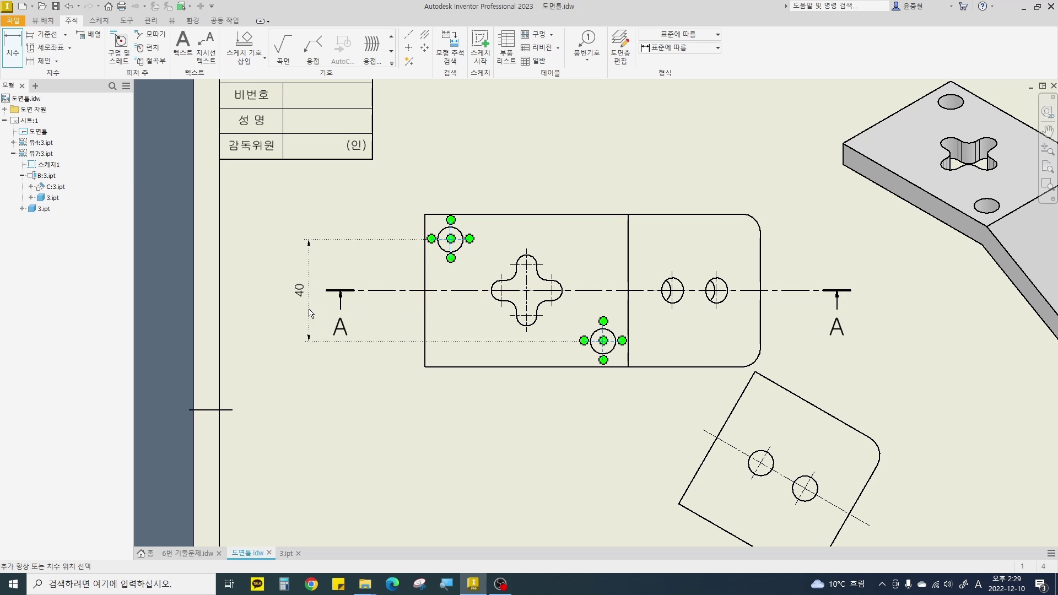
left_click(307, 314)
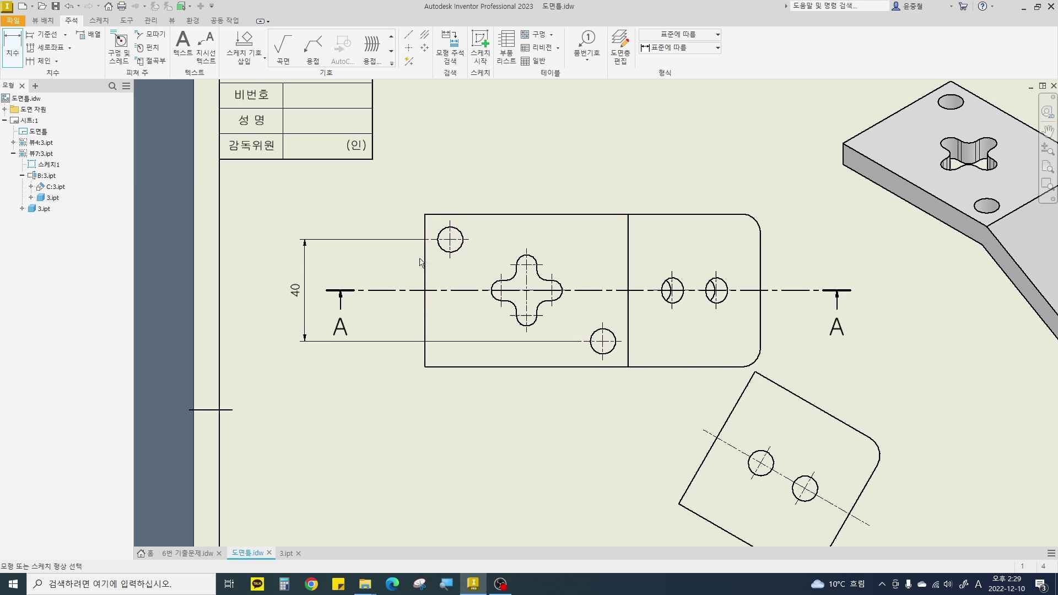
left_click(459, 215)
left_click(467, 367)
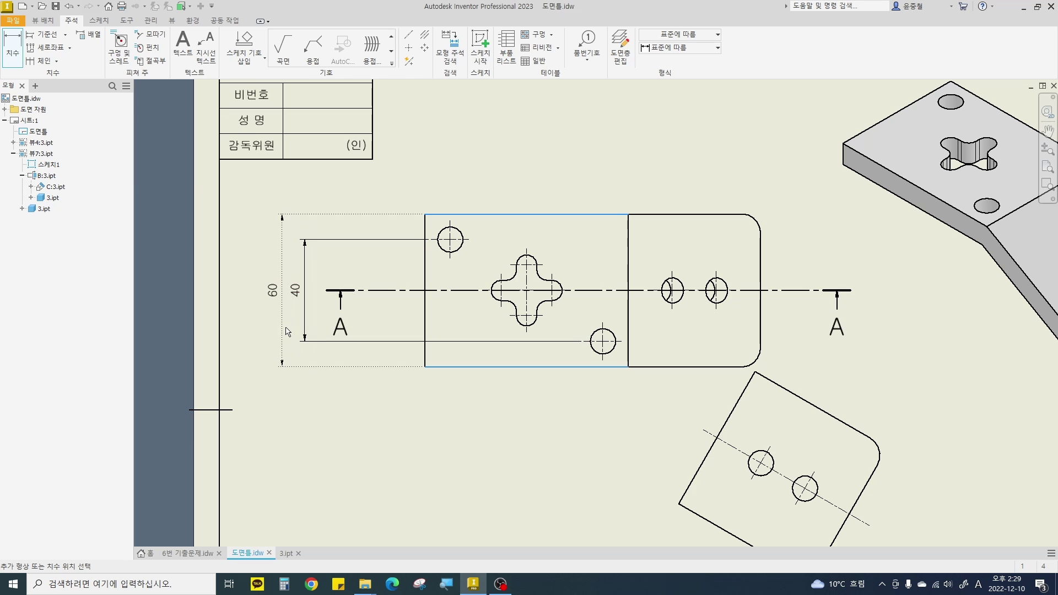
left_click(282, 331)
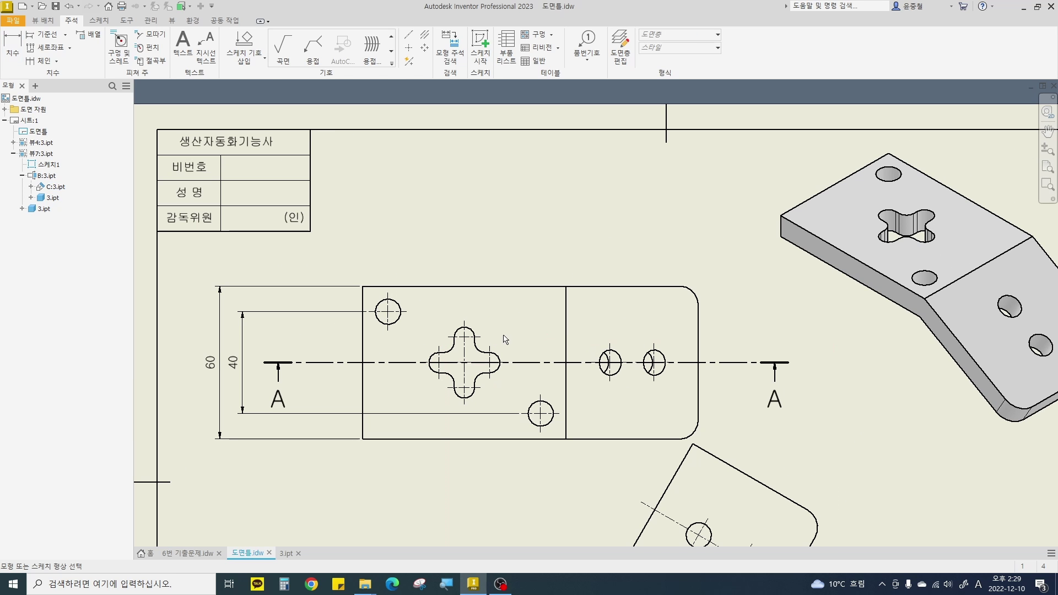
Dimension the horizontal and vertical center-to-center spacing of the cross slot's rounded ends in the plan view.
left_click(490, 354)
left_click(441, 360)
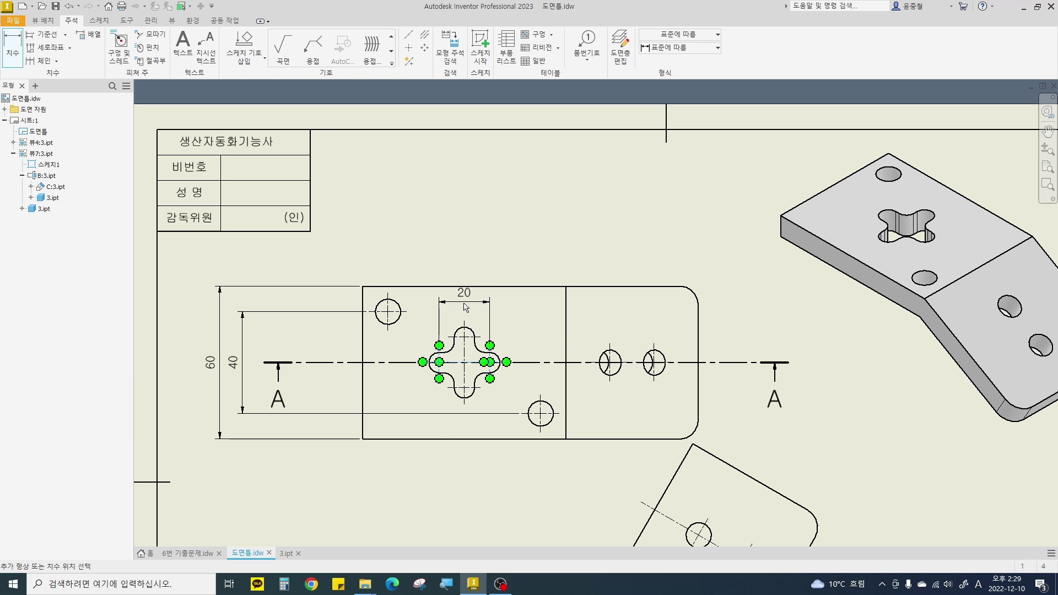
left_click(473, 315)
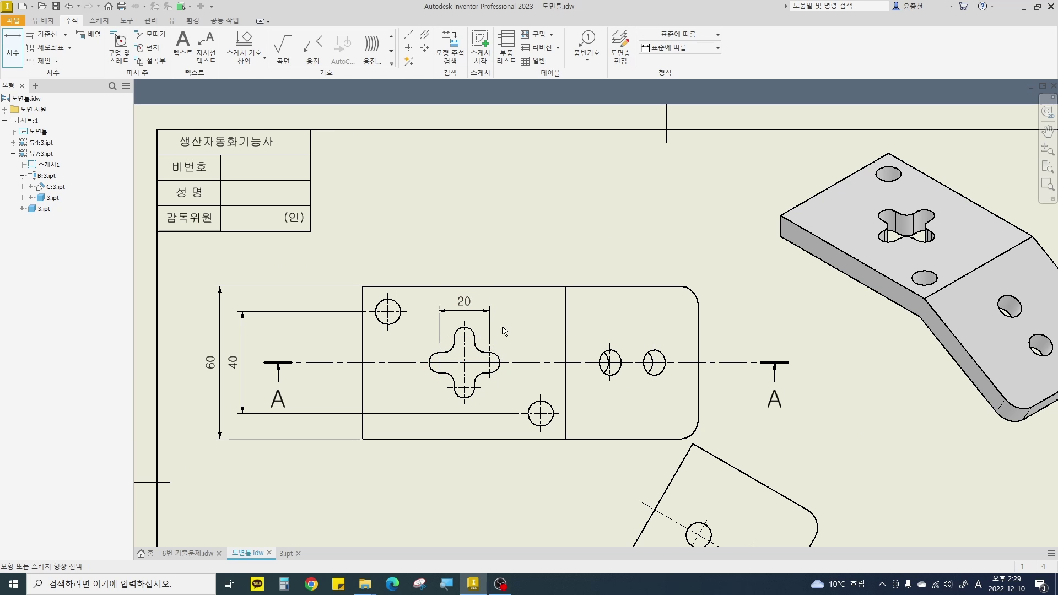
left_click(477, 339)
left_click(499, 385)
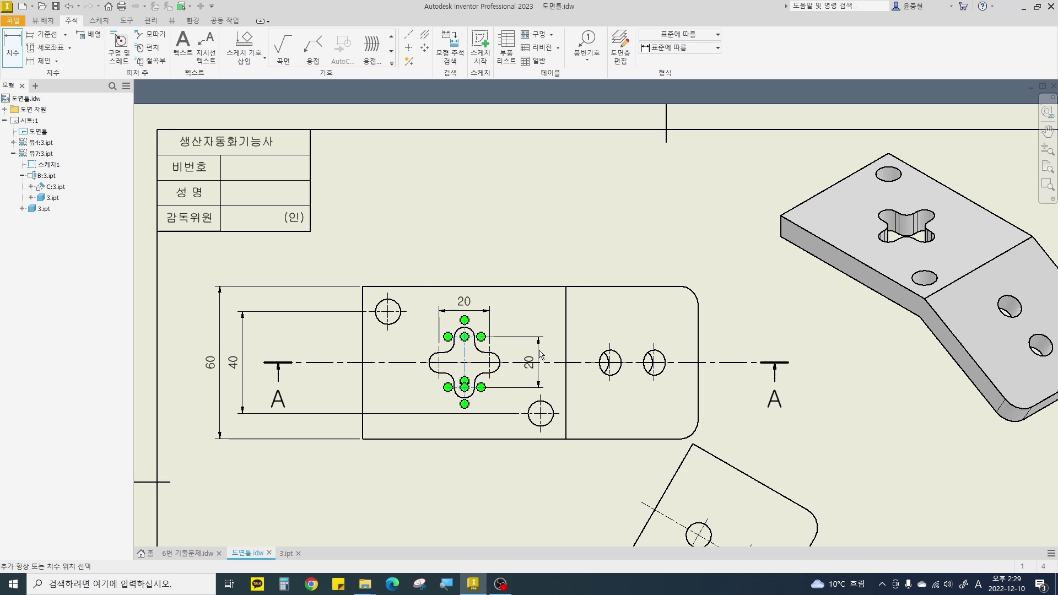
left_click(529, 366)
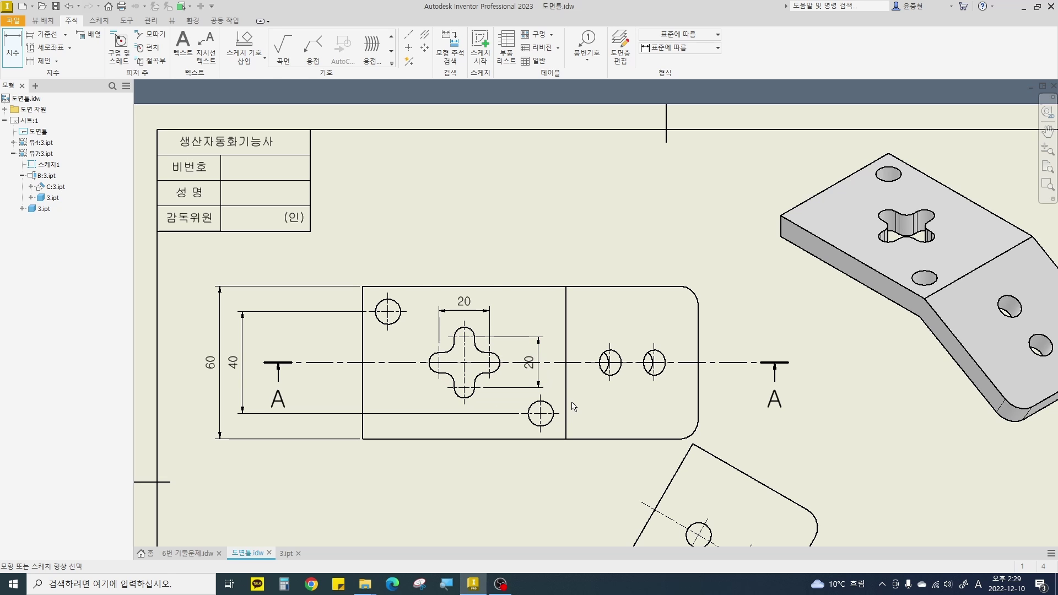
Dimension the horizontal distance from the plate's left edge to the lower-right hole center, below the plan view.
left_click(547, 423)
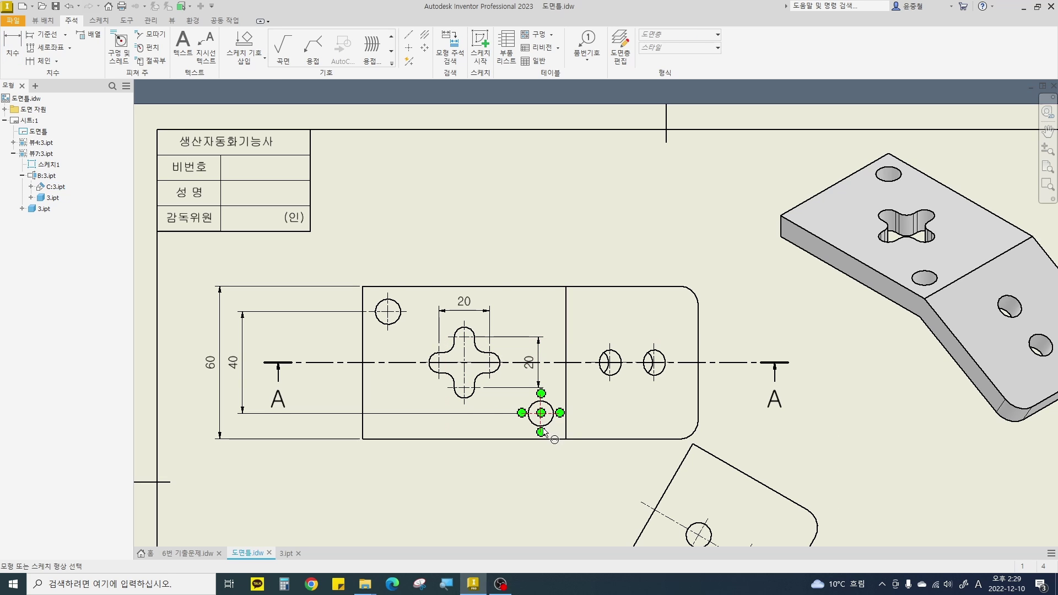
left_click(363, 426)
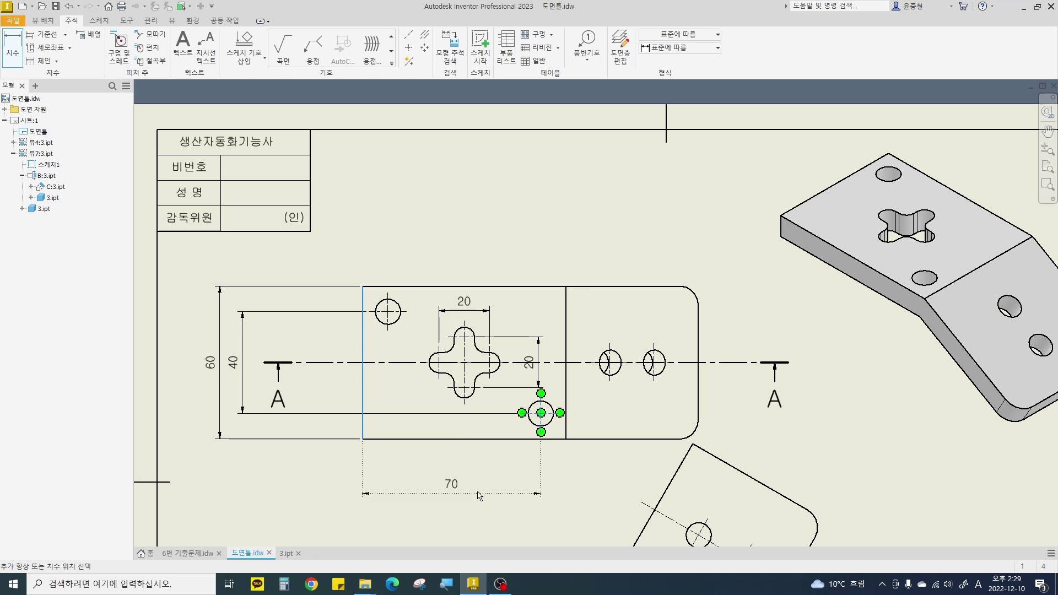
left_click(477, 490)
Dimension the spacing of the two holes and the distance from the outer hole to the end edge in the auxiliary view.
middle_click_drag(538, 454, 515, 314)
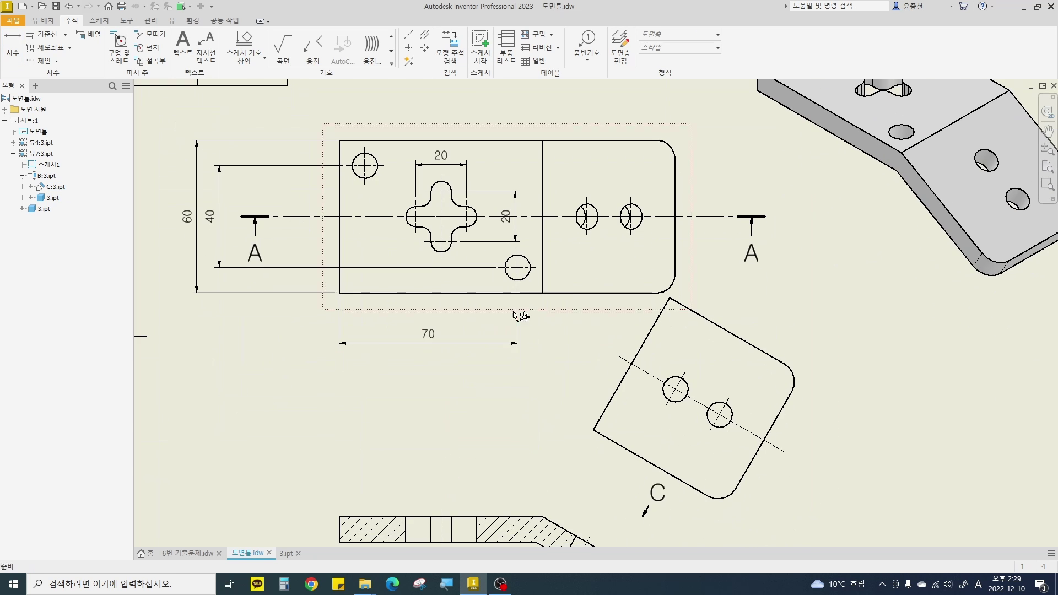
middle_click_drag(745, 426, 714, 388)
scroll(687, 358, "down", 3)
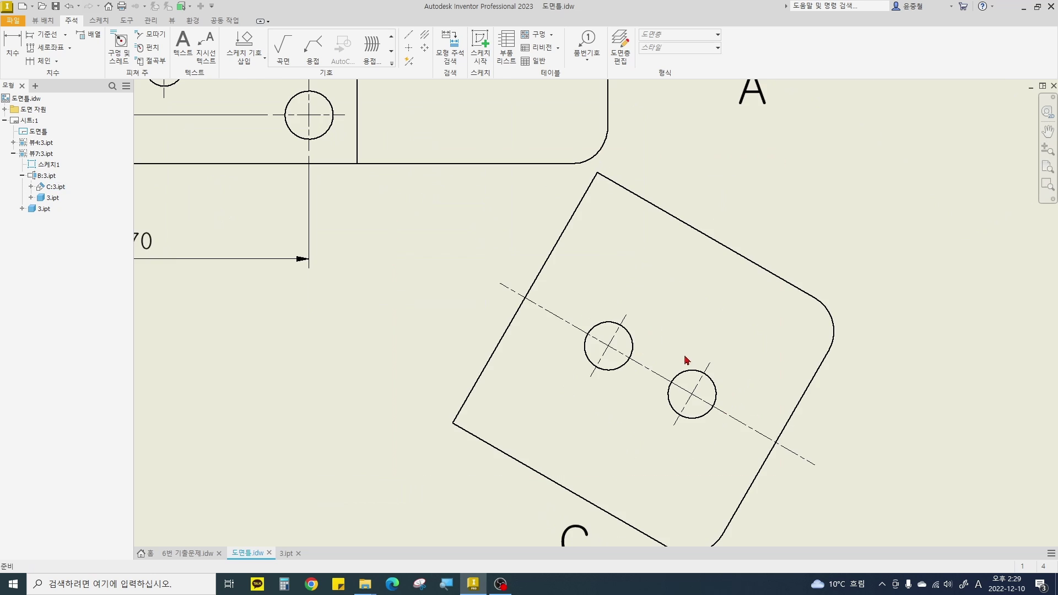
key("d")
left_click(632, 327)
left_click(708, 368)
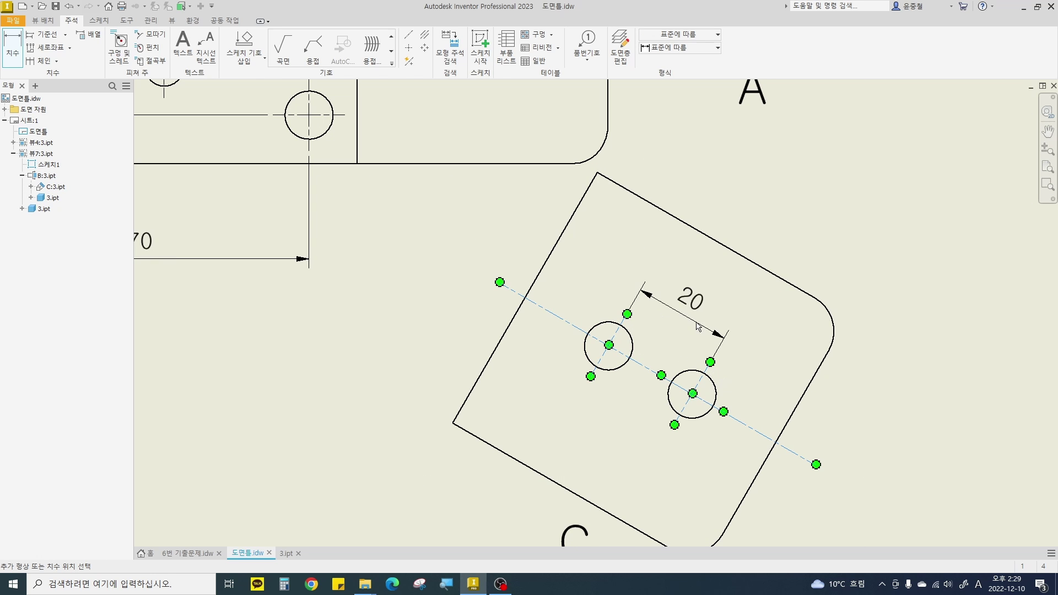
left_click(713, 306)
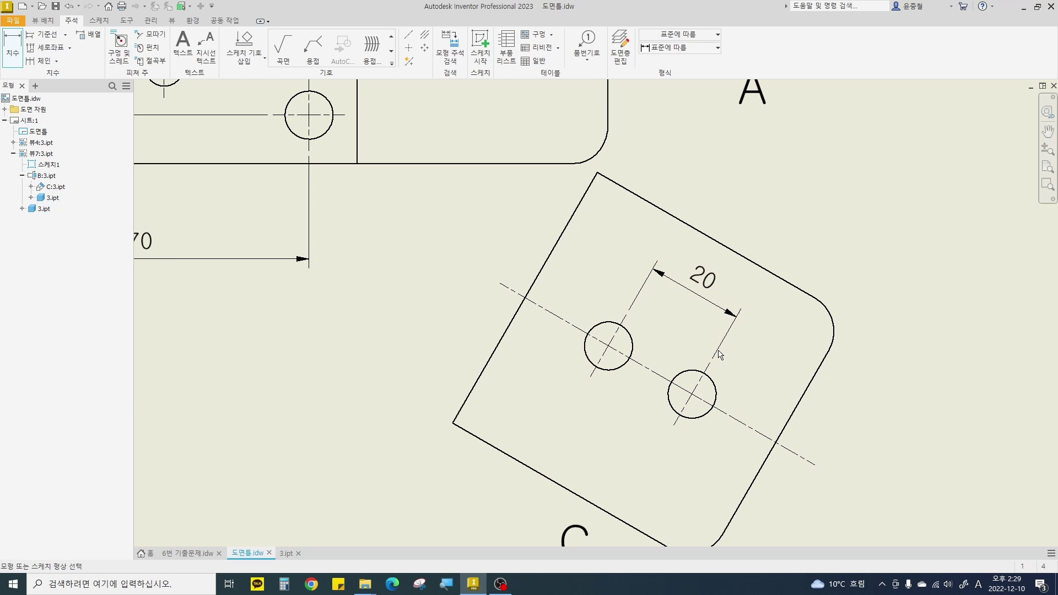
left_click(710, 377)
left_click(792, 423)
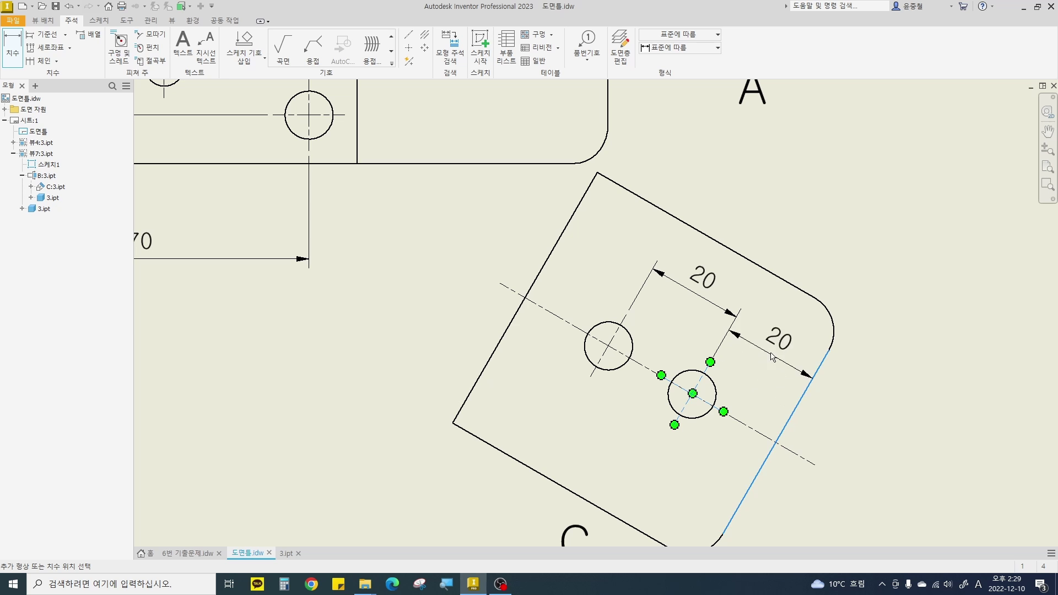
left_click(780, 331)
key("Escape")
Add an aligned dimension for the length of the inclined portion's upper edge in the section A-A view.
scroll(722, 444, "down", 3)
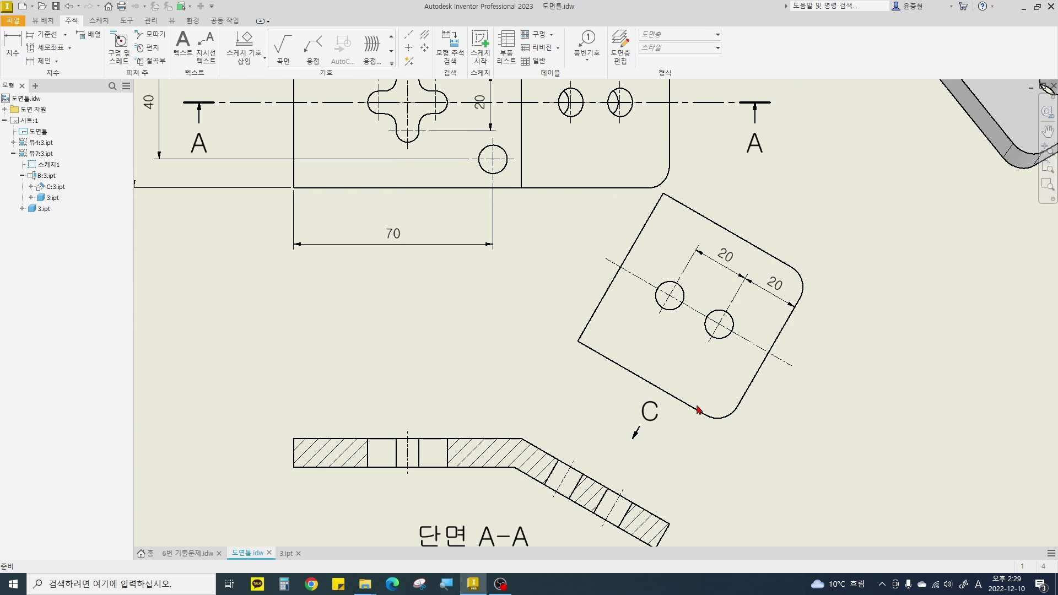
scroll(626, 425, "up", 4)
left_click(474, 324)
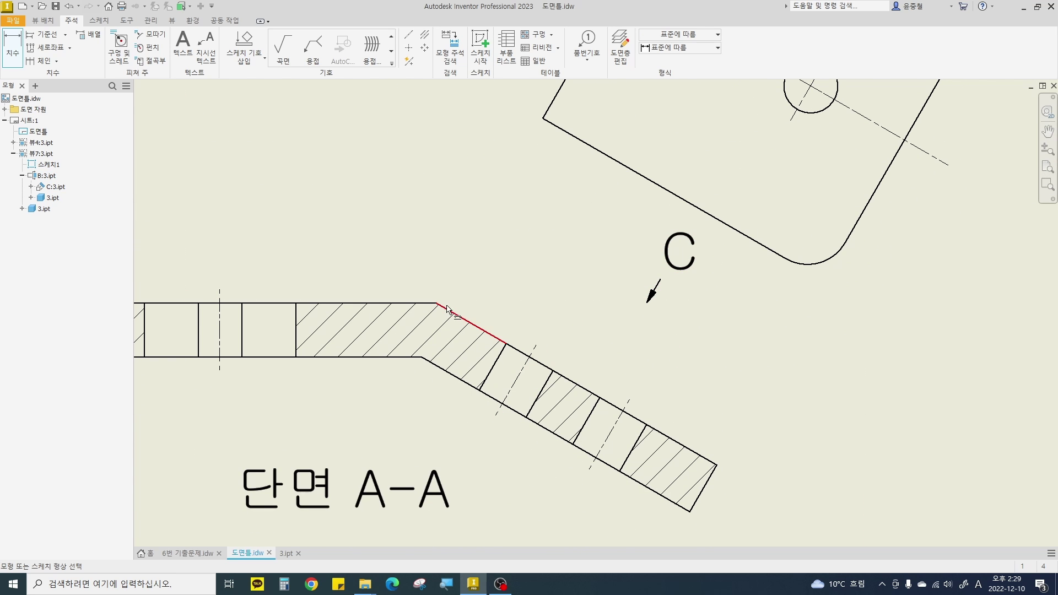
left_click(716, 465)
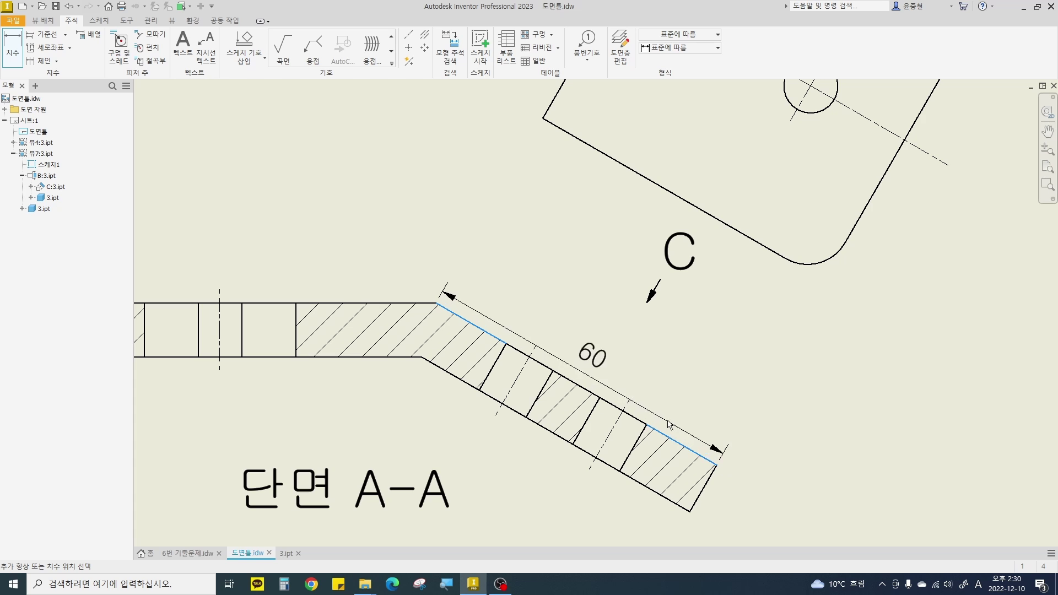
left_click(683, 370)
Dimension the plate thickness at the inclined end of the section A-A view and place the dimension clear of the outline.
middle_click_drag(726, 410, 738, 296)
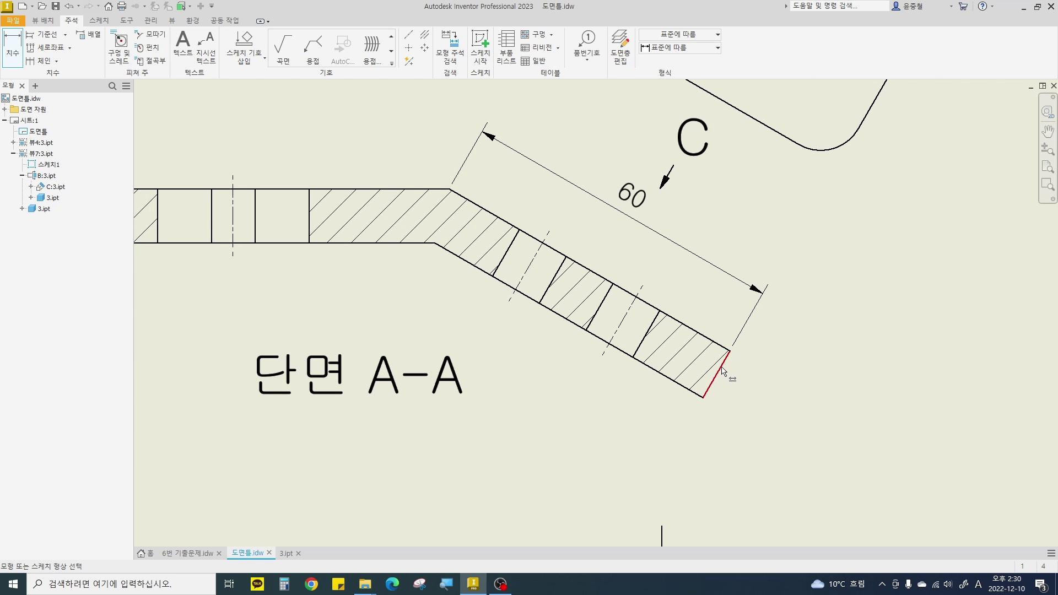
left_click(723, 371)
left_click(704, 398)
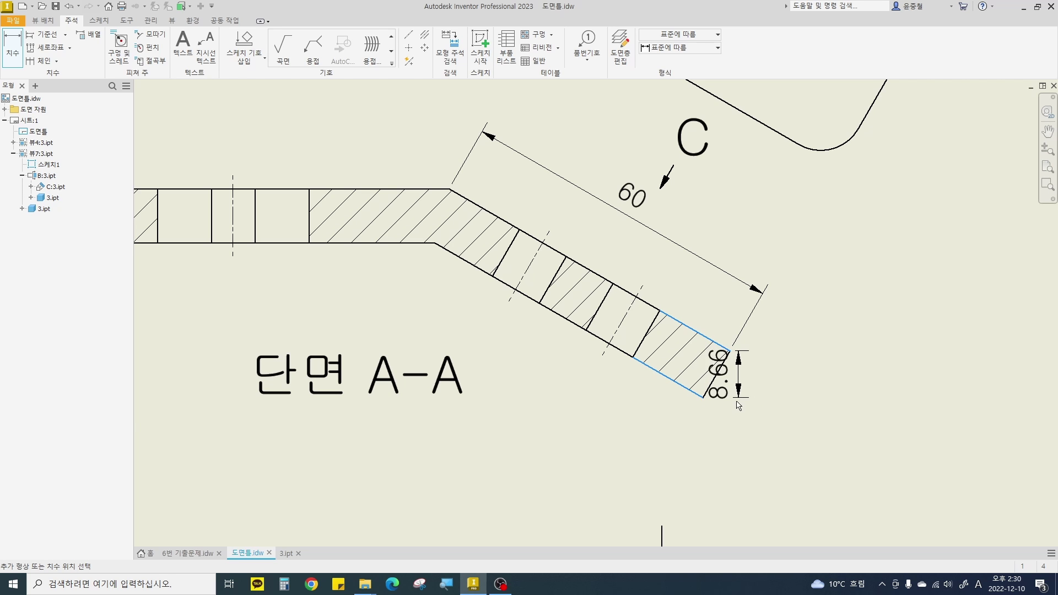
left_click(729, 389)
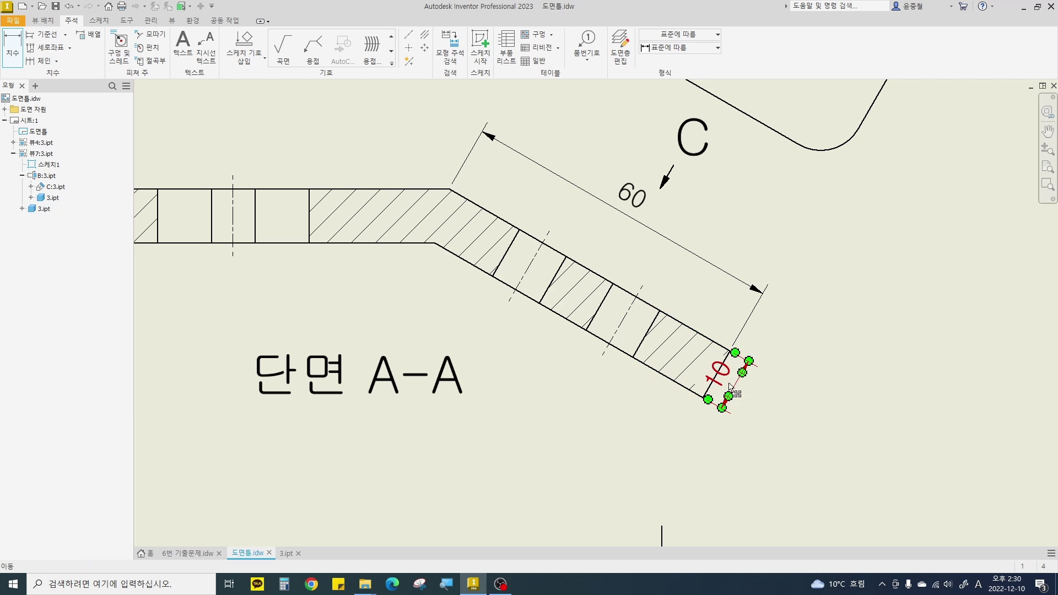
left_click_drag(726, 384, 771, 407)
Add an angular dimension between the flat and inclined bottom edges at the bend in the section A-A view.
middle_click_drag(654, 391, 771, 393)
key("d")
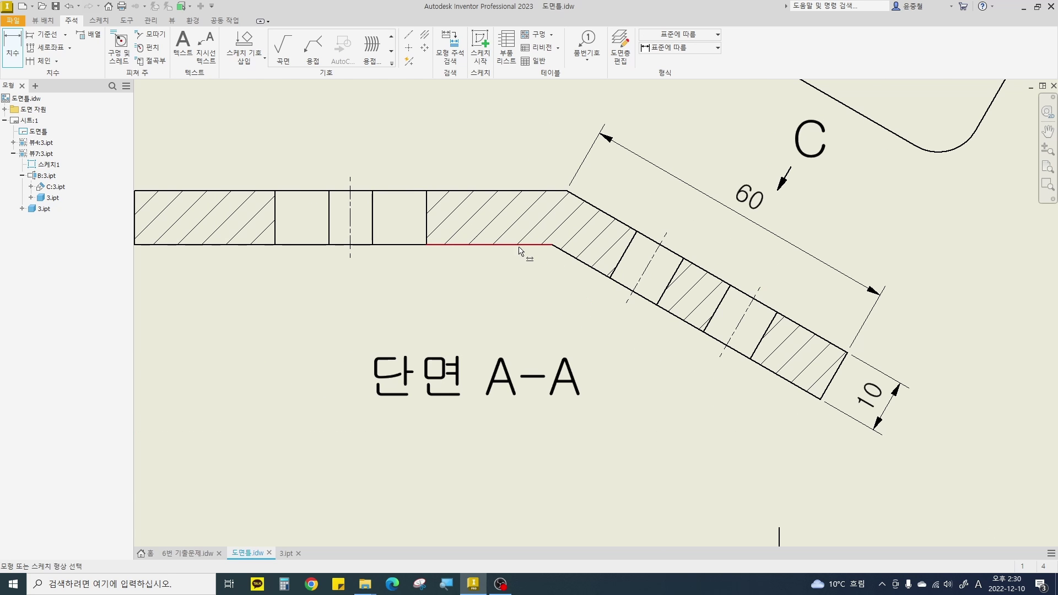
left_click(519, 247)
left_click(581, 262)
key("Escape")
left_click(529, 247)
left_click(590, 274)
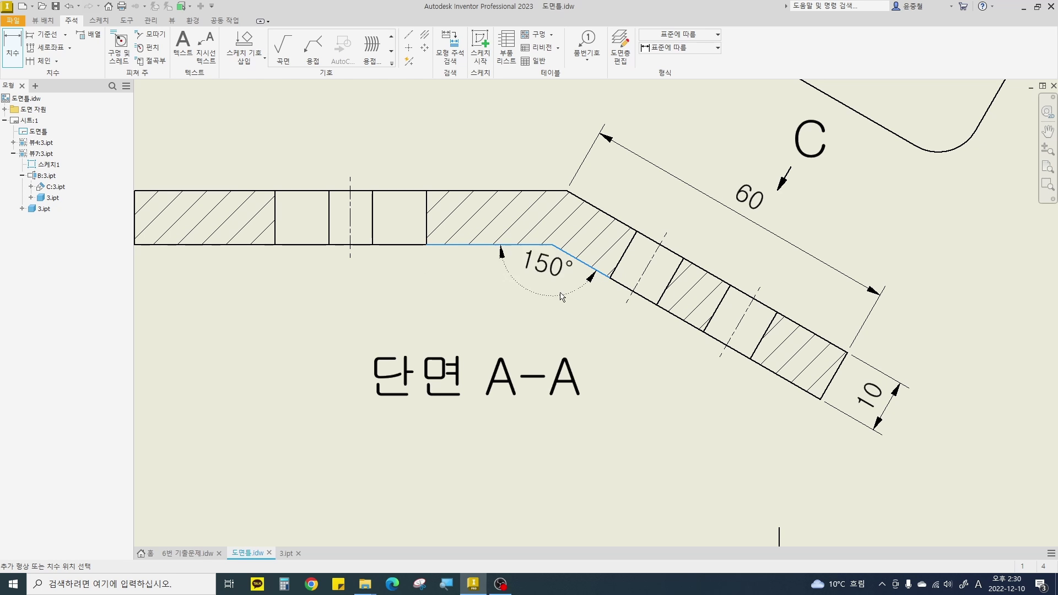
left_click(543, 302)
Dimension the section's left end to the cross slot's centerline below the view, and the flat portion's length above it.
middle_click_drag(460, 317, 730, 376)
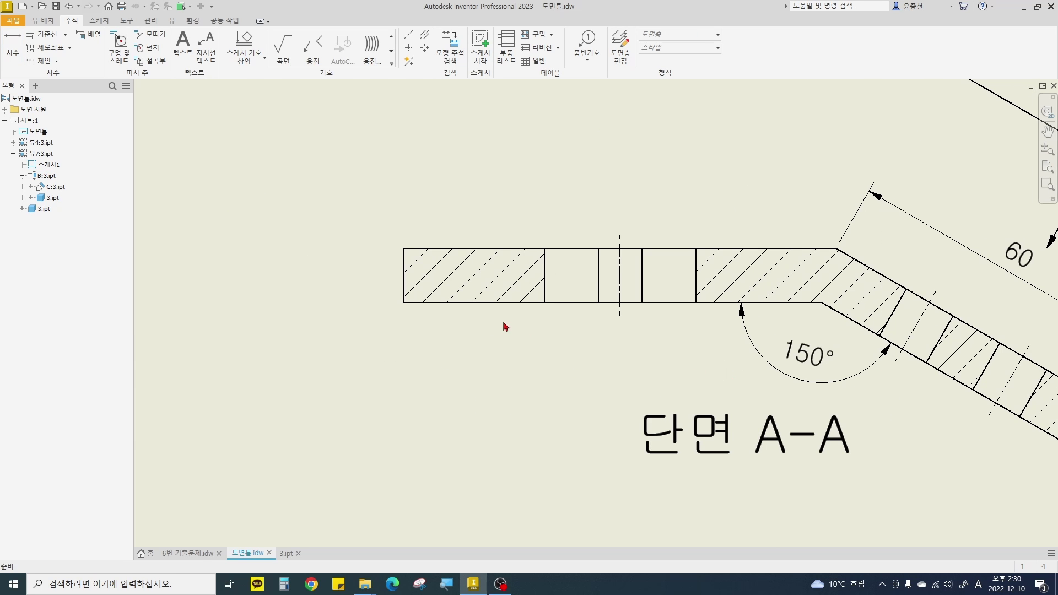
left_click(619, 283)
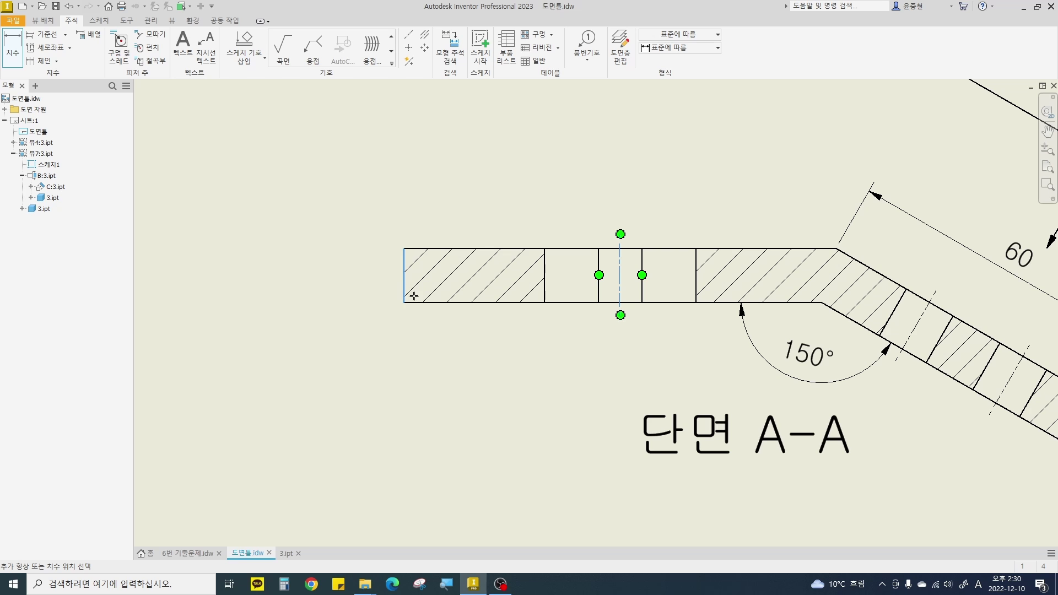
left_click(541, 397)
middle_click_drag(759, 274, 757, 348)
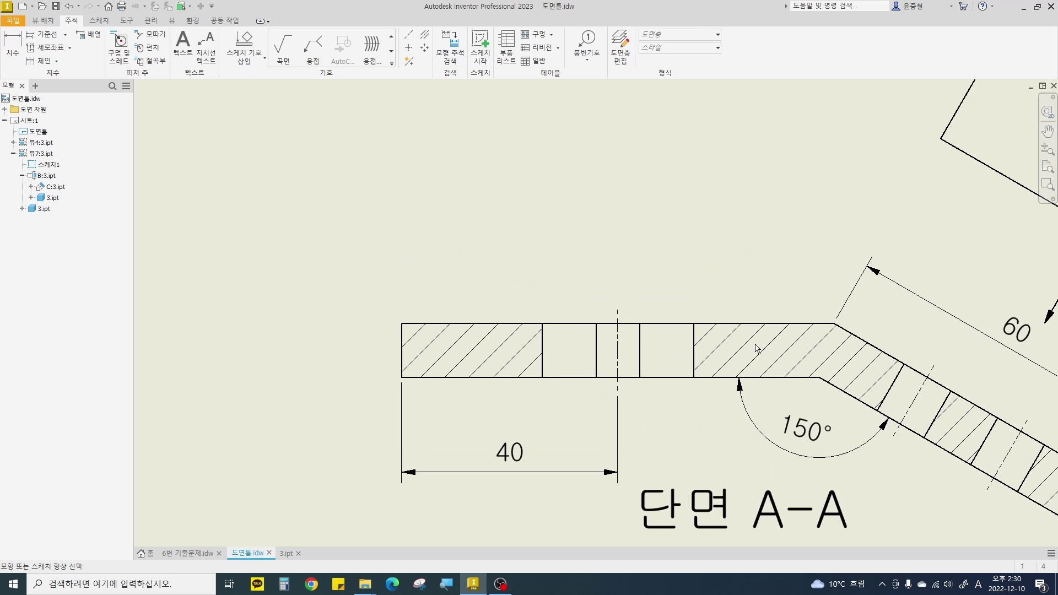
left_click(816, 324)
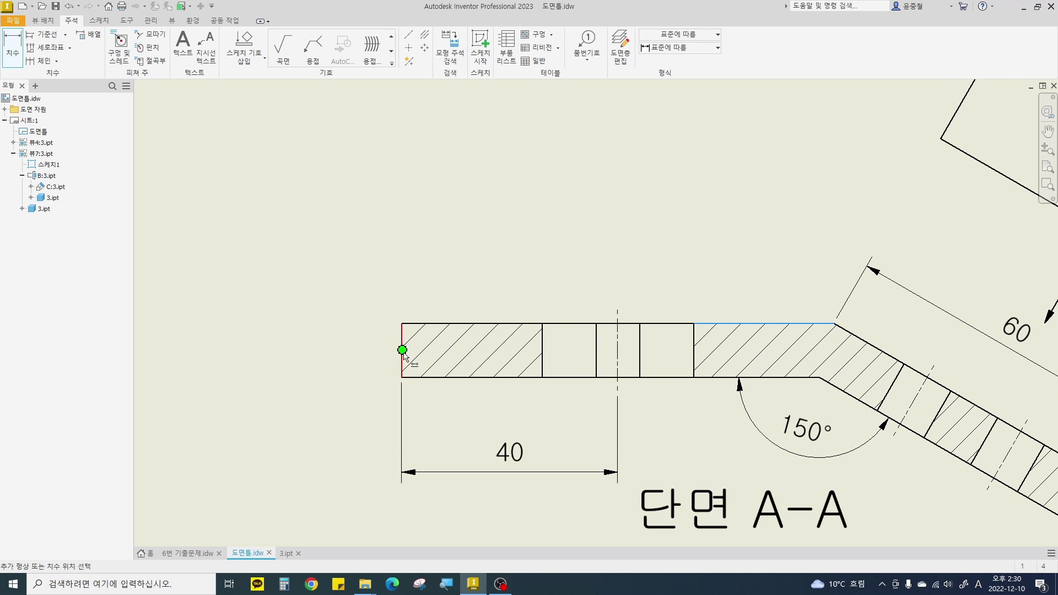
left_click(591, 260)
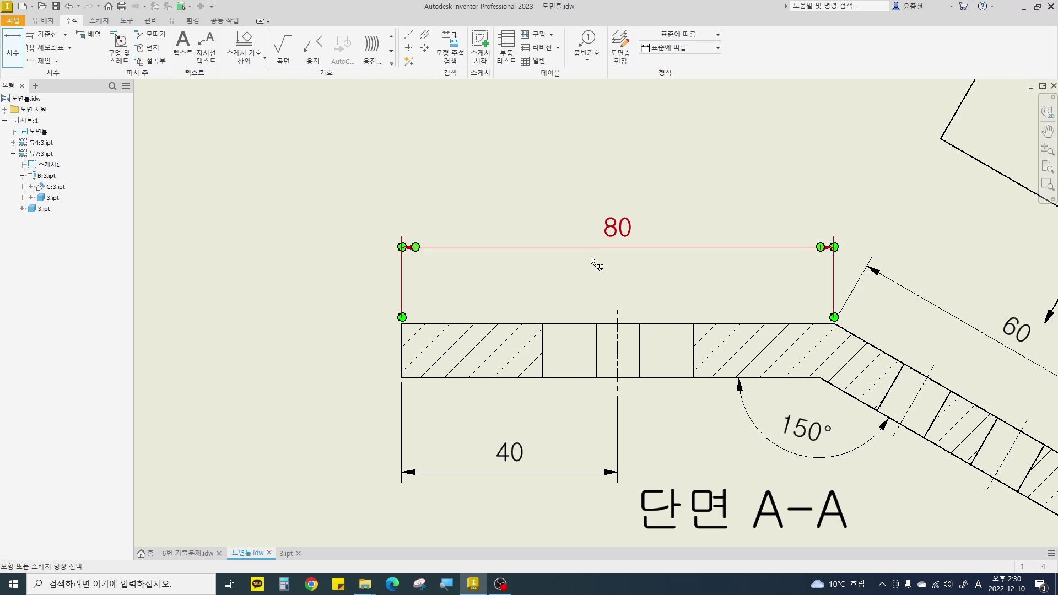
scroll(591, 265, "up", 3)
key("Escape")
Attach an empty leader text with a horizontal landing to the auxiliary view's upper rounded corner.
scroll(681, 316, "down", 2)
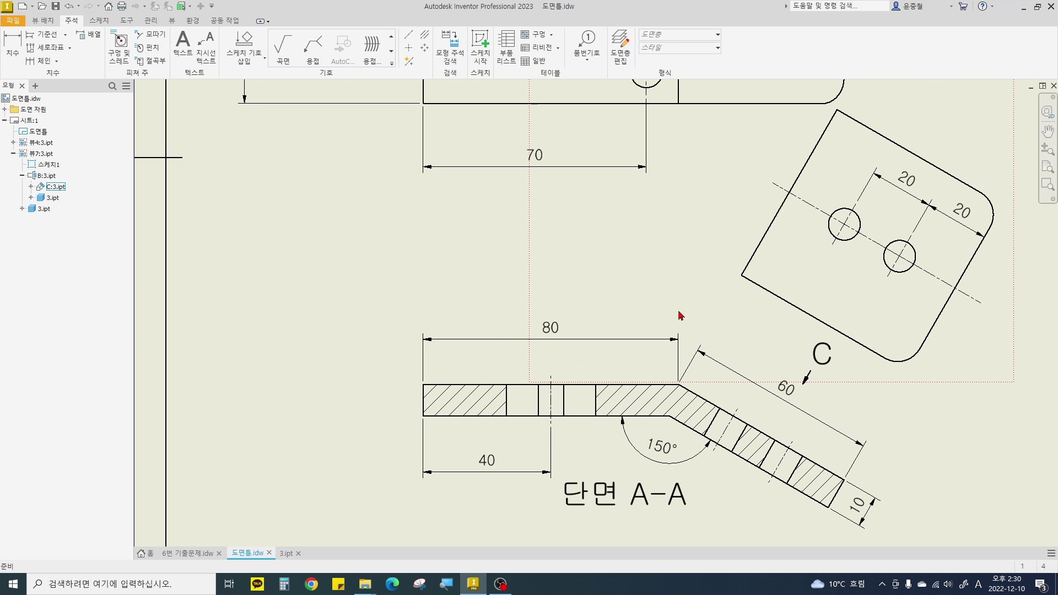
middle_click_drag(678, 311, 642, 342)
middle_click_drag(683, 289, 562, 375)
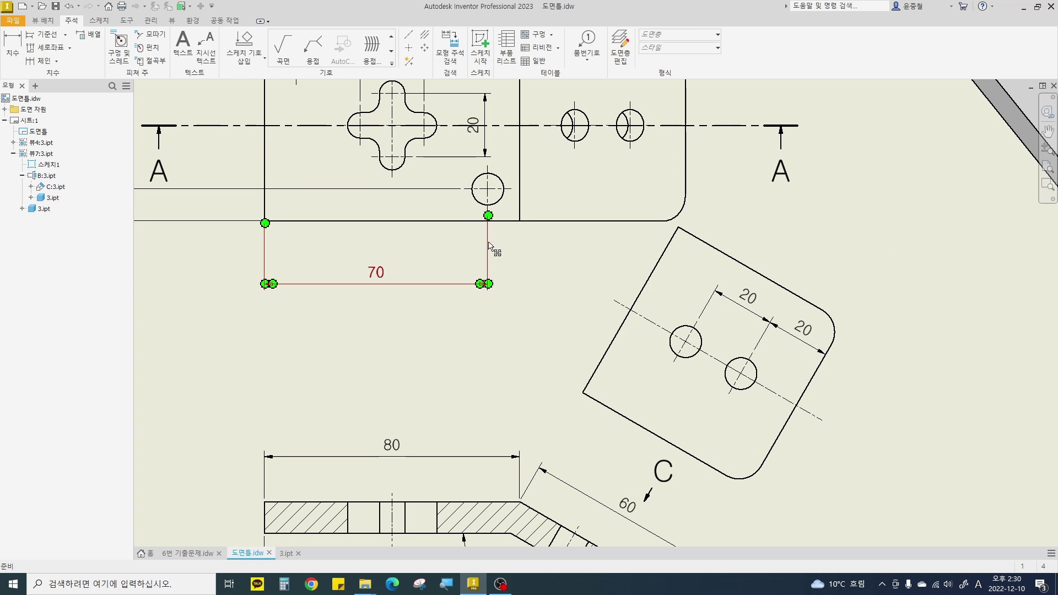
middle_click_drag(489, 247, 505, 321)
left_click(206, 49)
middle_click_drag(748, 352, 673, 308)
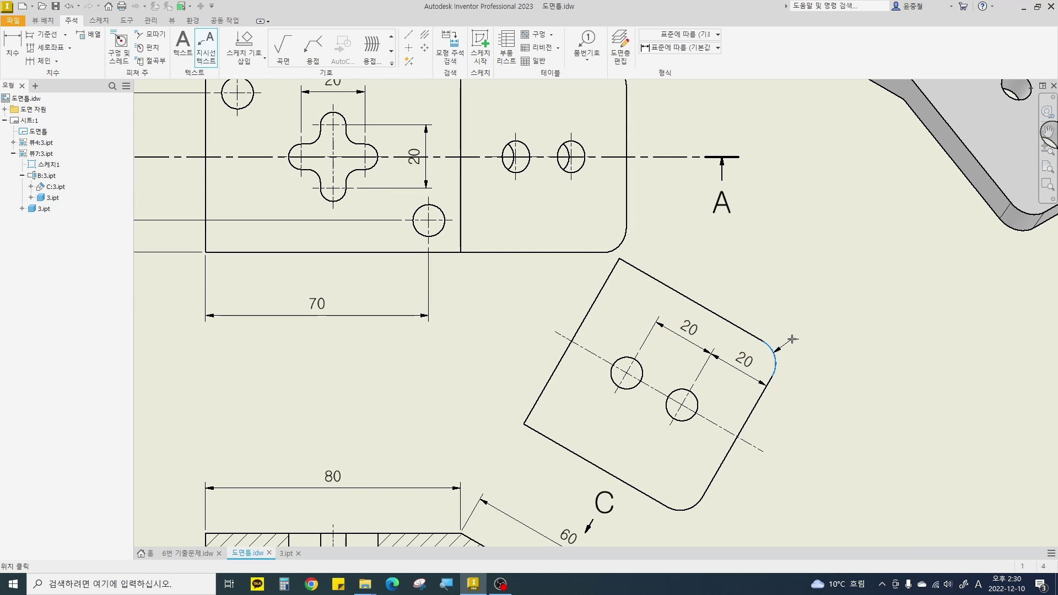
right_click(879, 334)
left_click(910, 334)
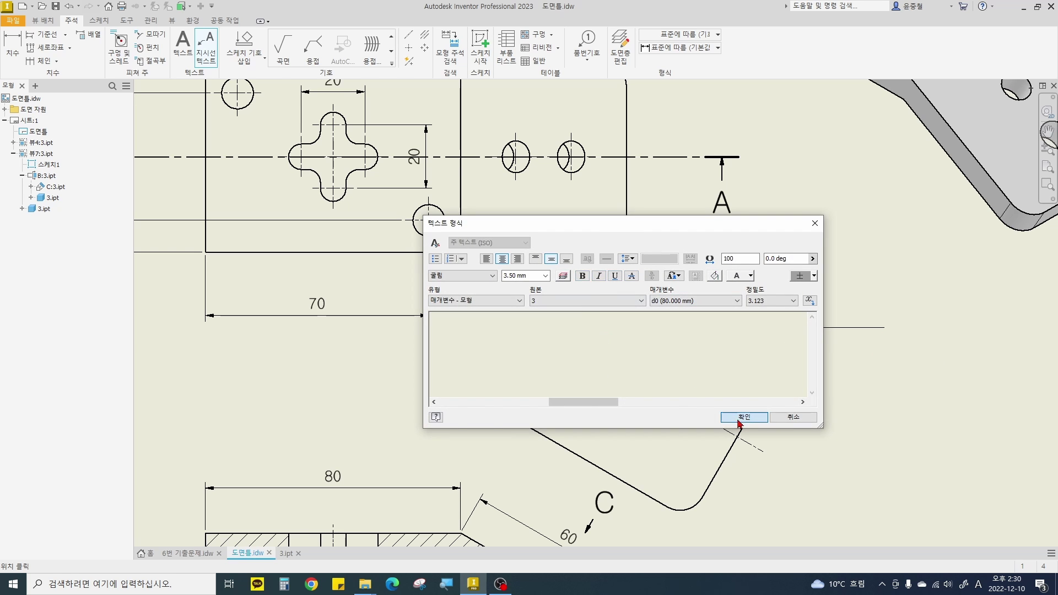
left_click(740, 420)
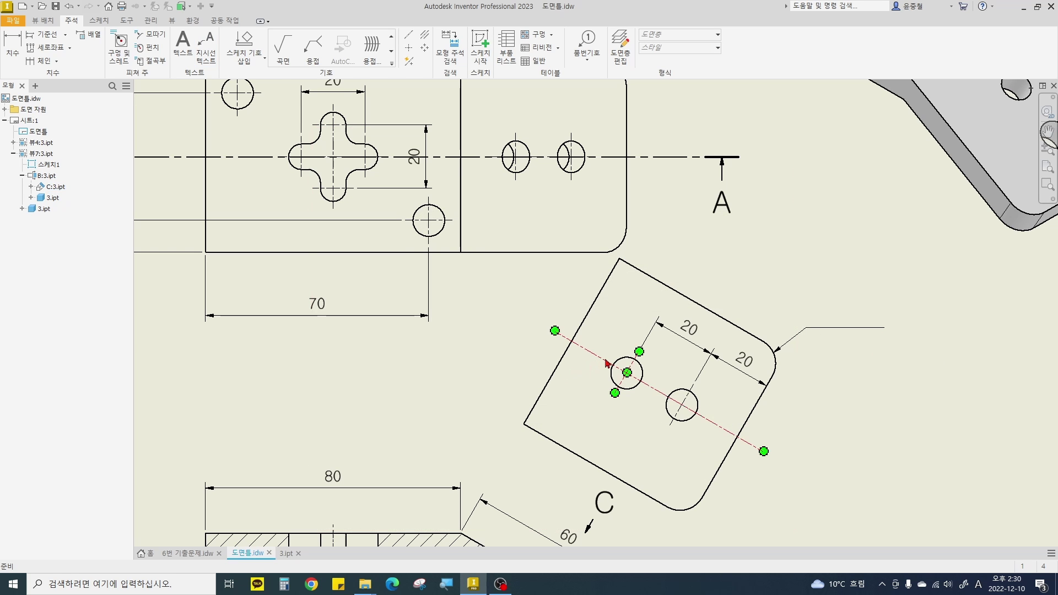
Attach an empty leader text with a horizontal landing to the auxiliary view's hole nearest the bend.
key("space")
left_click(627, 366)
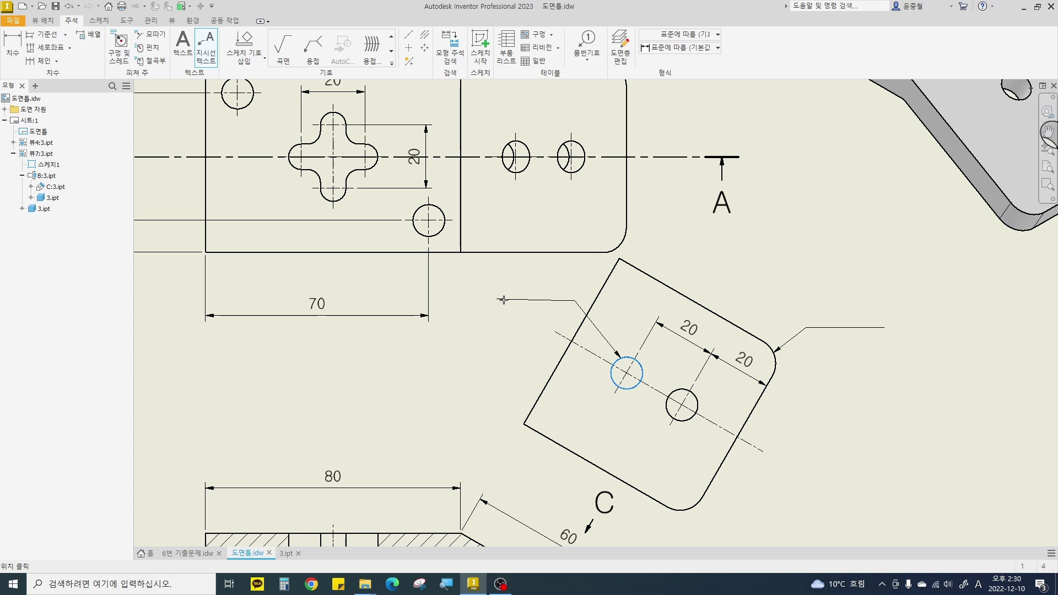
right_click(466, 305)
left_click(538, 308)
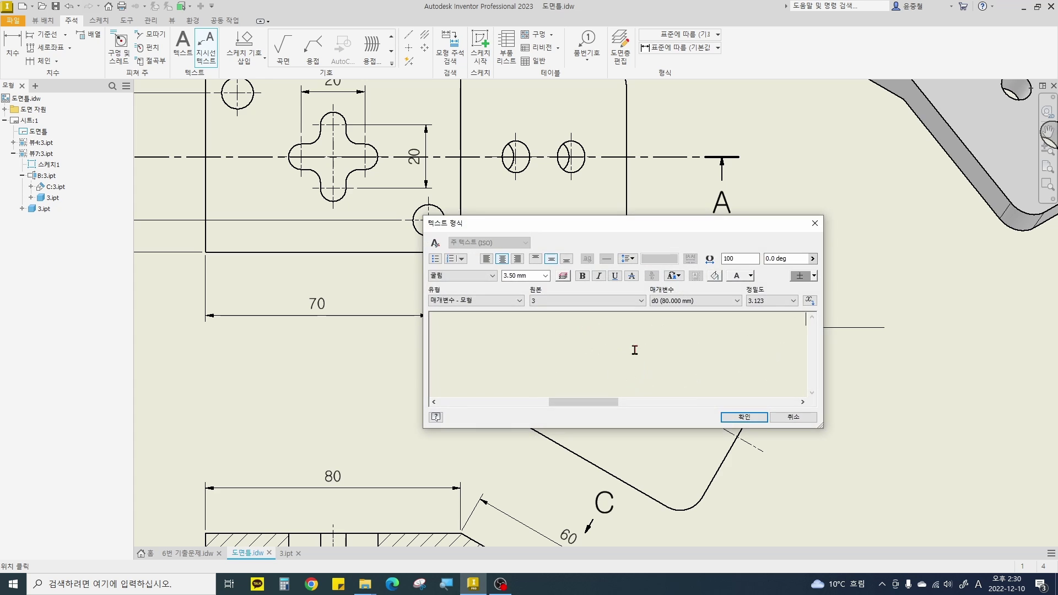
left_click(744, 417)
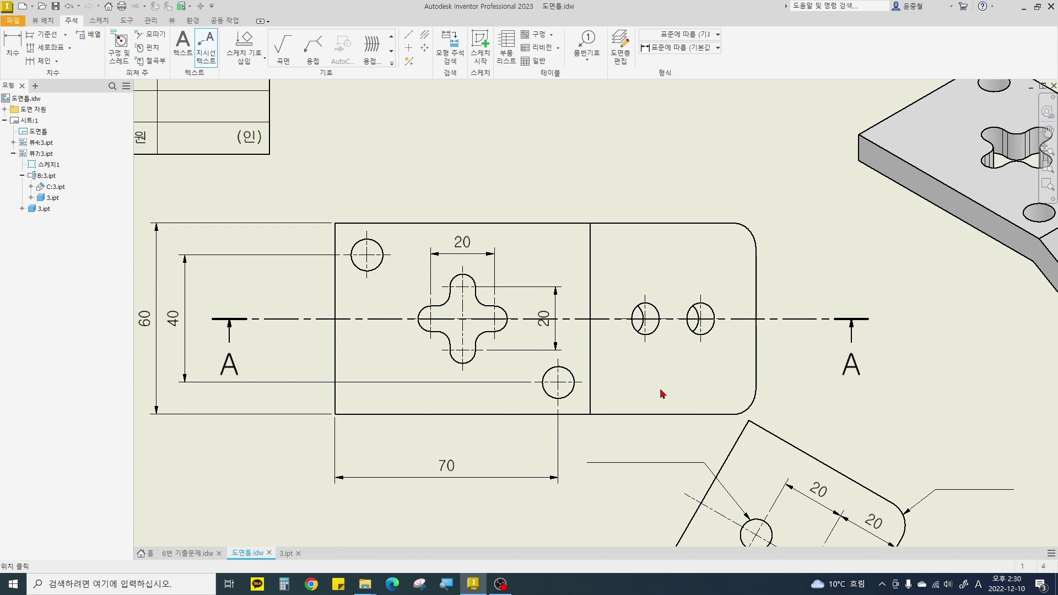
key("Escape")
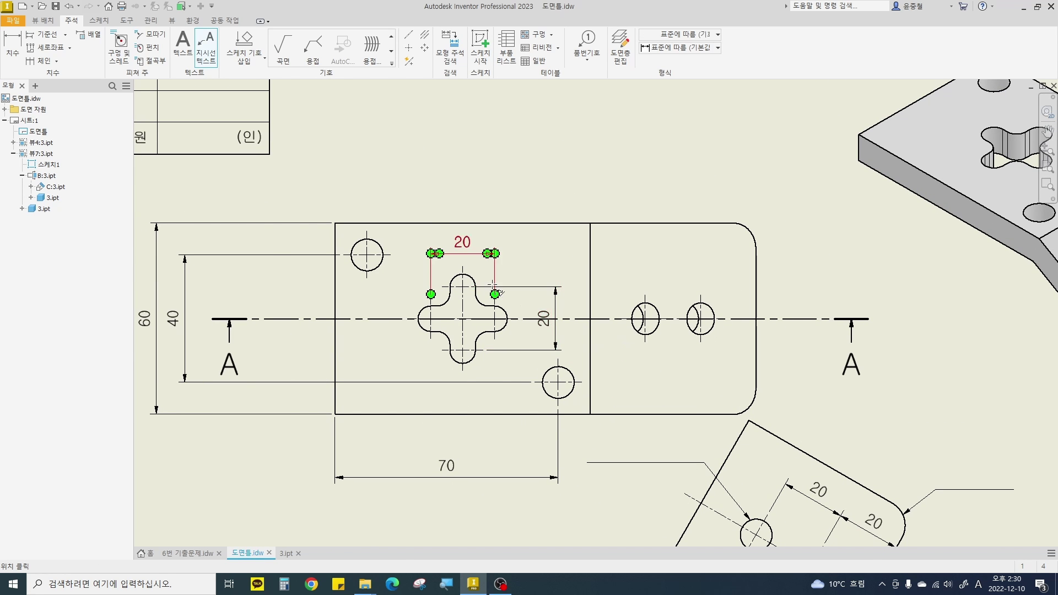
Attach an empty leader text with a horizontal landing to the cross slot's upper inner fillet in the plan view.
scroll(492, 284, "up", 5)
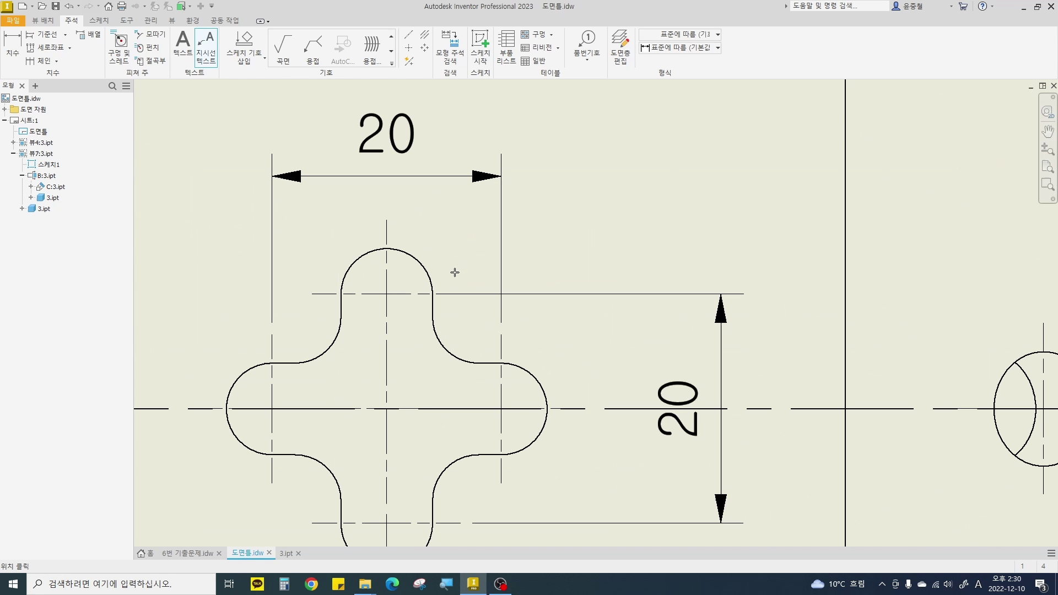
left_click(446, 349)
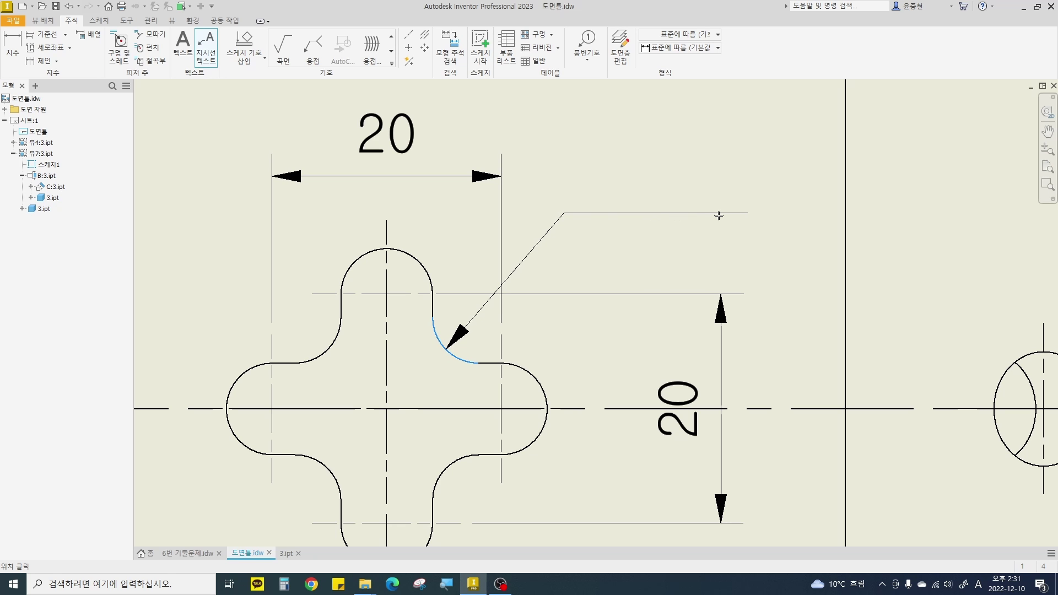
right_click(720, 215)
left_click(749, 218)
left_click(745, 420)
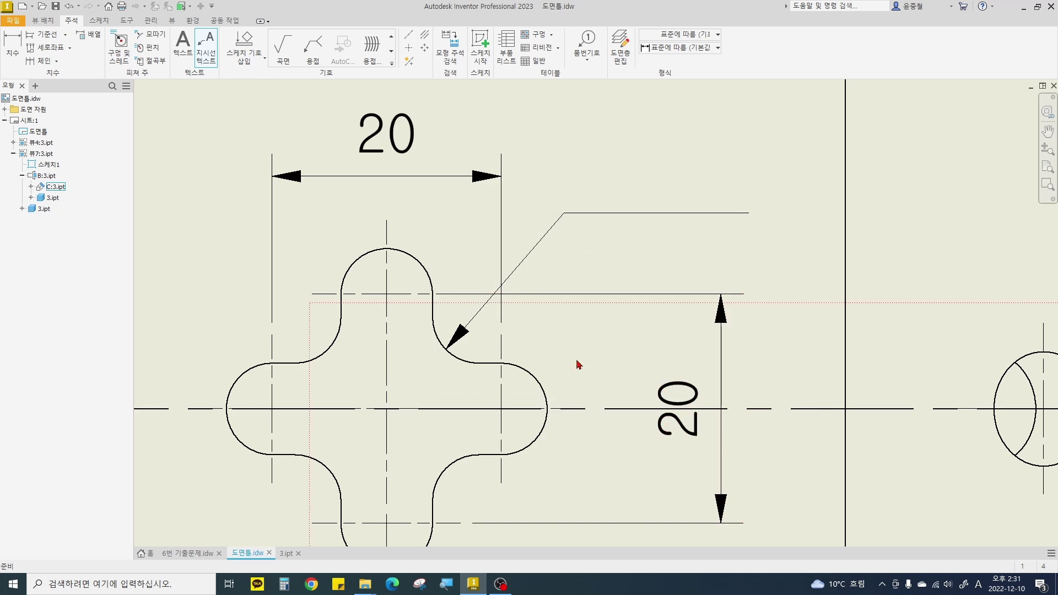
Attach an empty leader text to the plan view's upper-left hole, with its horizontal landing above the plate outline.
middle_click_drag(439, 301, 769, 494)
key("Escape")
right_click(419, 334)
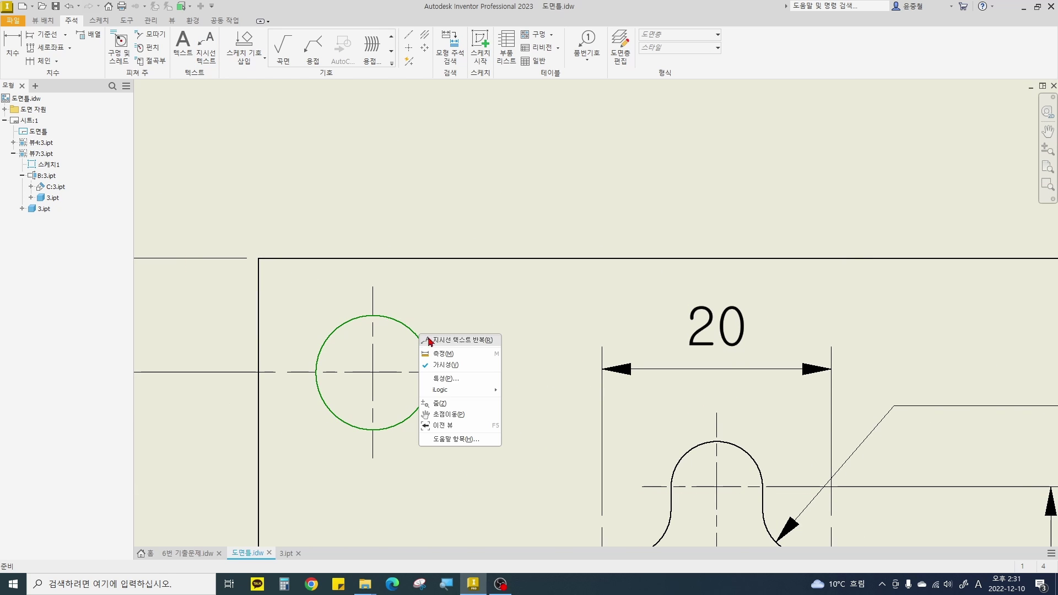
left_click(439, 341)
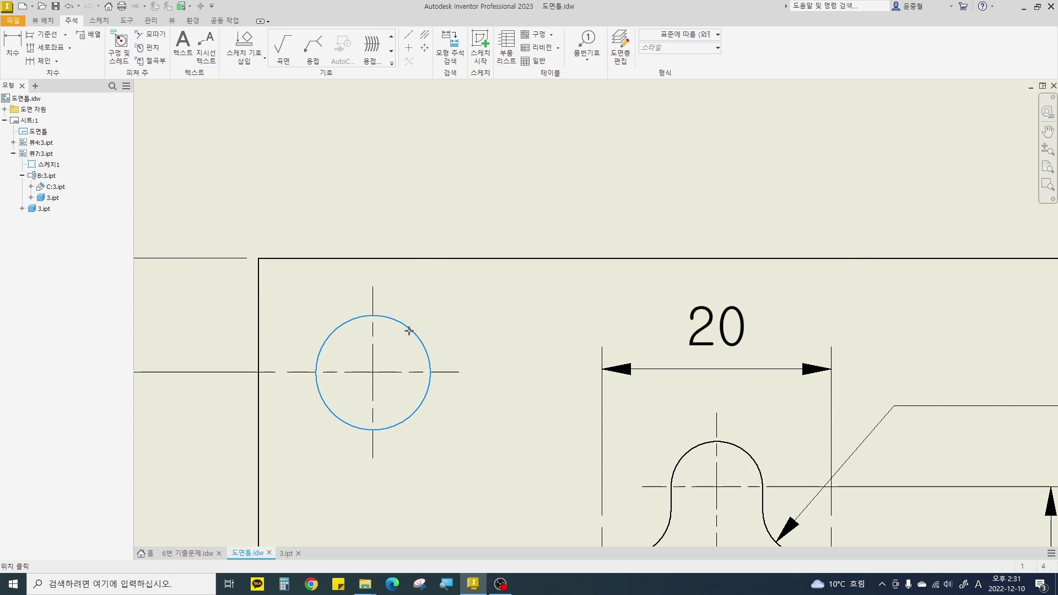
left_click(409, 331)
middle_click_drag(497, 175, 439, 330)
left_click(447, 227)
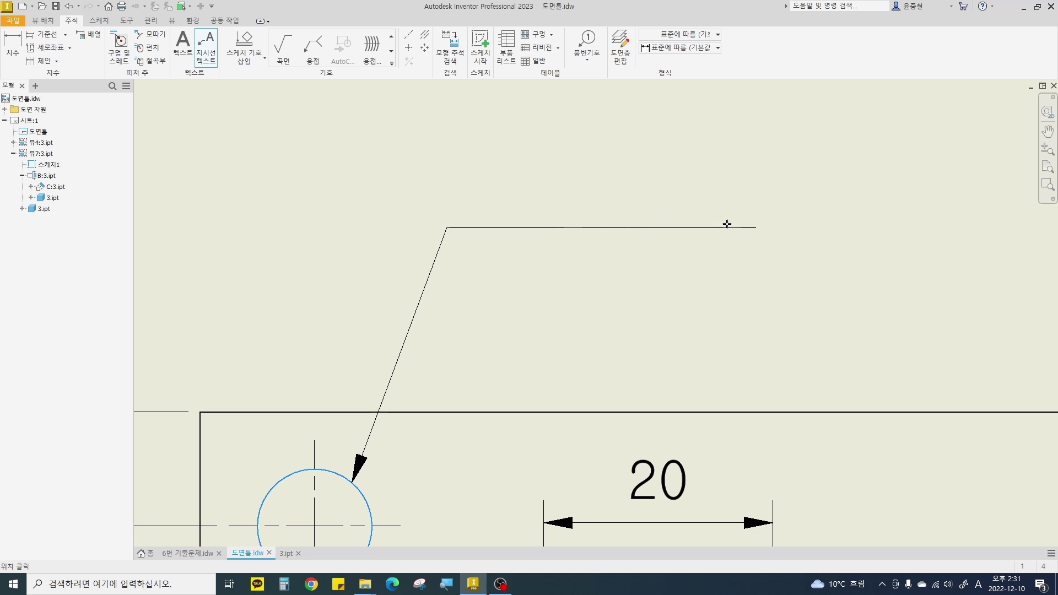
right_click(806, 229)
left_click(835, 226)
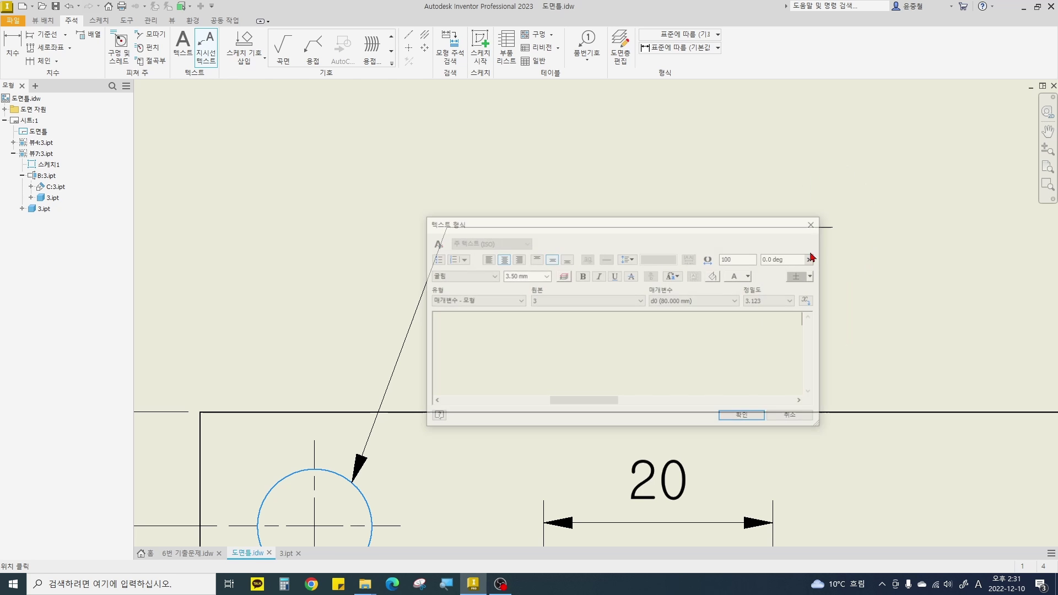
left_click(744, 418)
Reposition the section A-A and auxiliary views farther below the plan view to space out the layout.
scroll(692, 441, "down", 5)
scroll(725, 237, "down", 2)
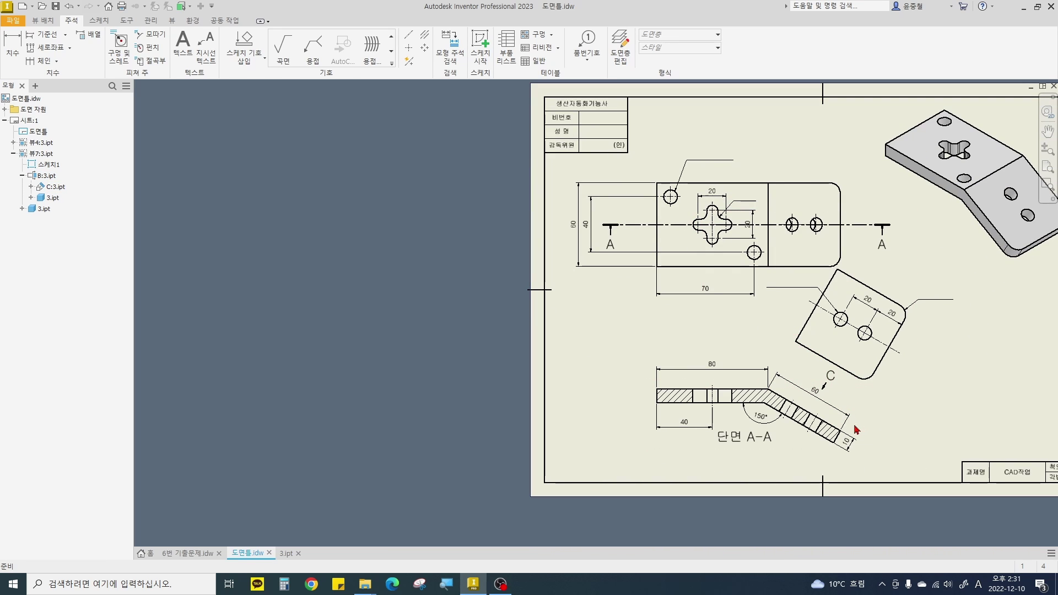
left_click_drag(858, 430, 864, 437)
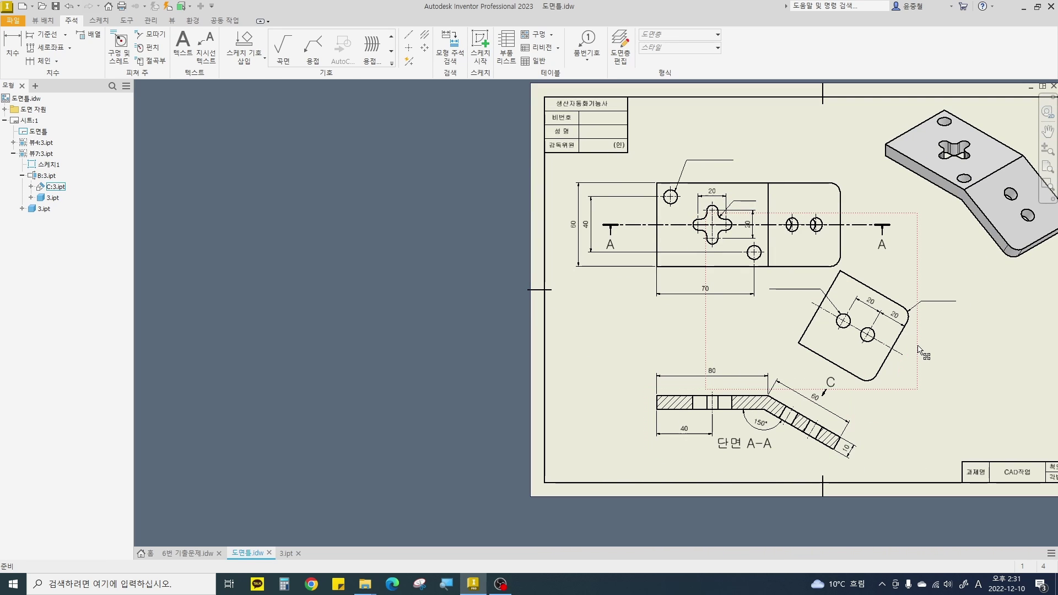
left_click_drag(919, 353, 940, 354)
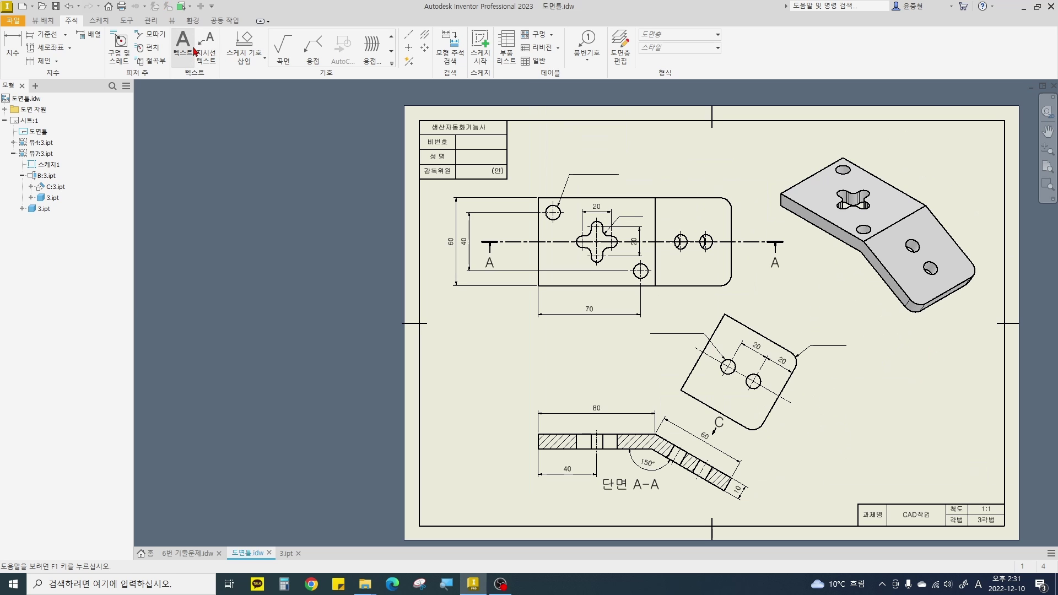
Add the note 2-Ø10관통 and place it on the leader landing of the plan view's upper-left hole.
left_click(192, 49)
middle_click_drag(602, 175, 567, 220)
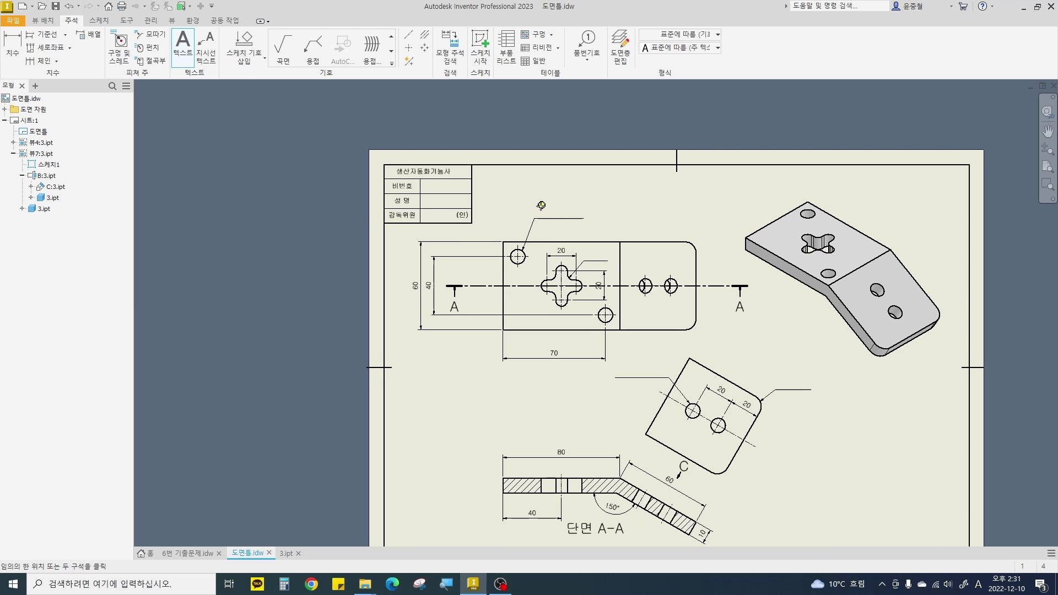
left_click(598, 224)
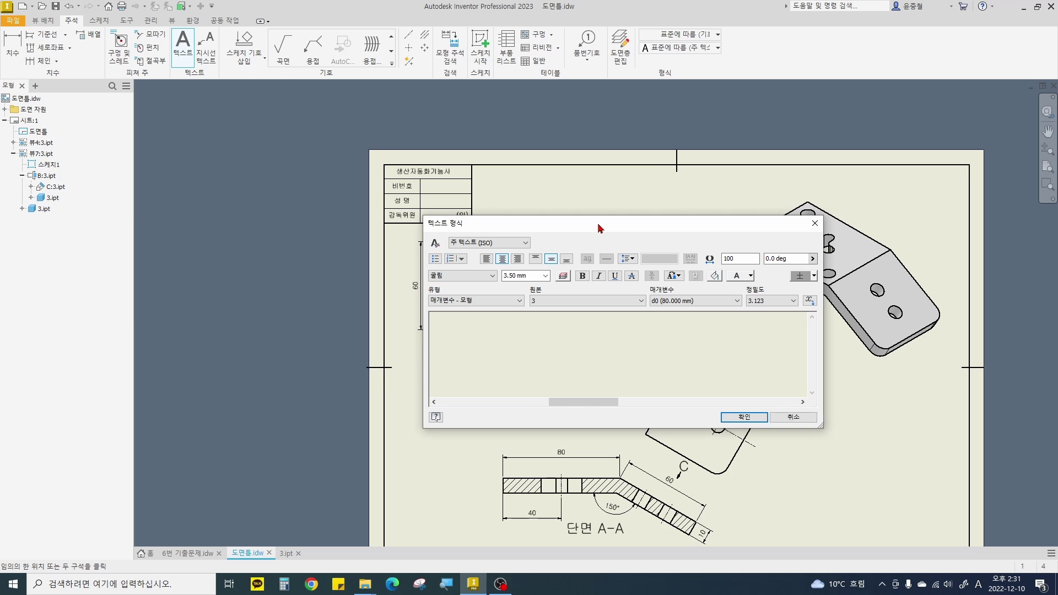
left_click(814, 276)
left_click(821, 289)
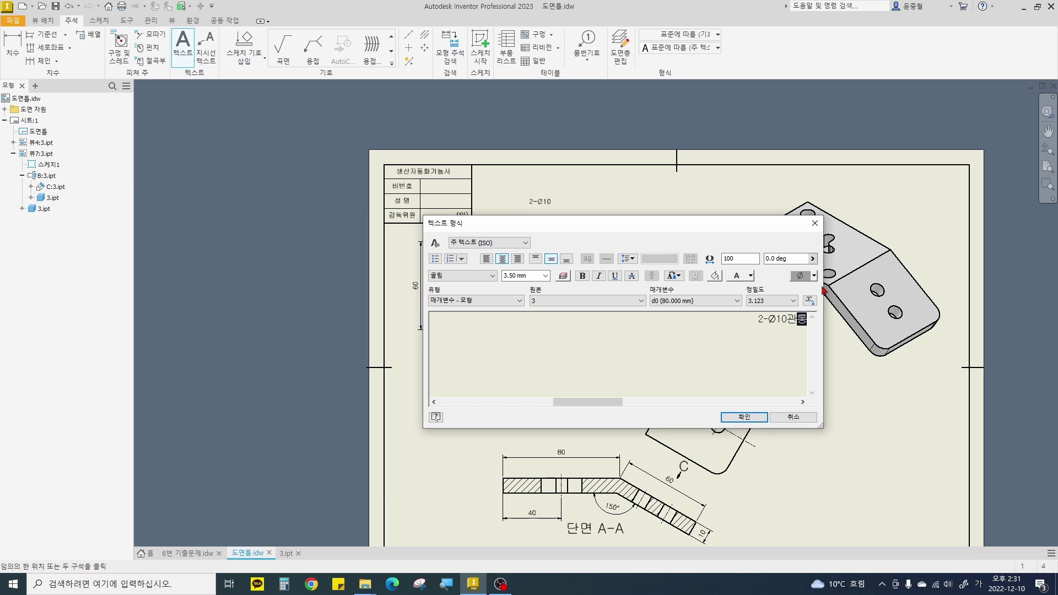
left_click(745, 417)
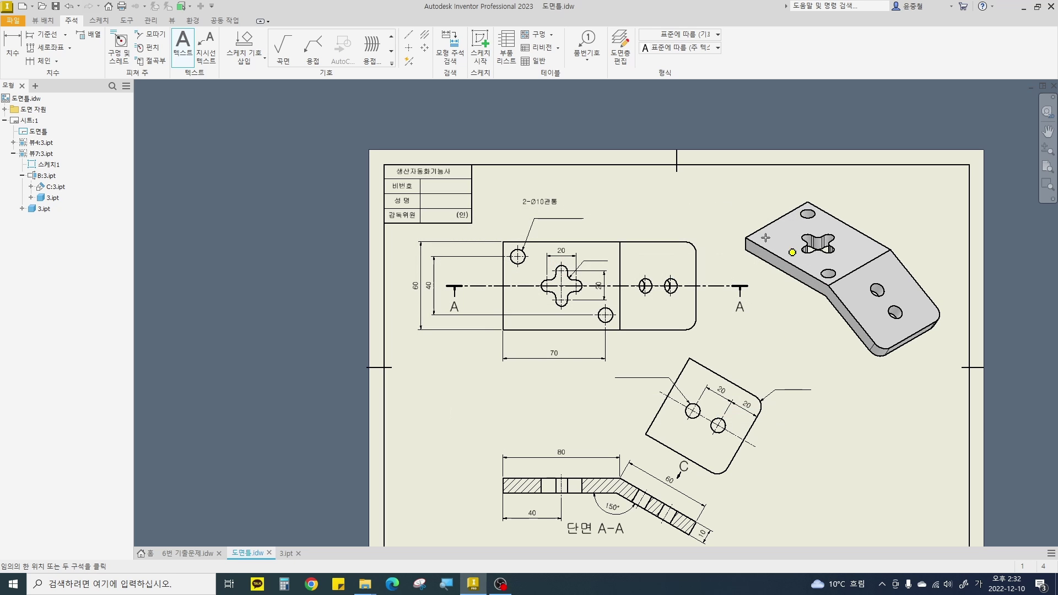
scroll(537, 201, "up", 4)
left_click_drag(532, 189, 561, 212)
Add the note 2-R4 and place it on the leader landing of the cross slot's inner fillet.
key("t")
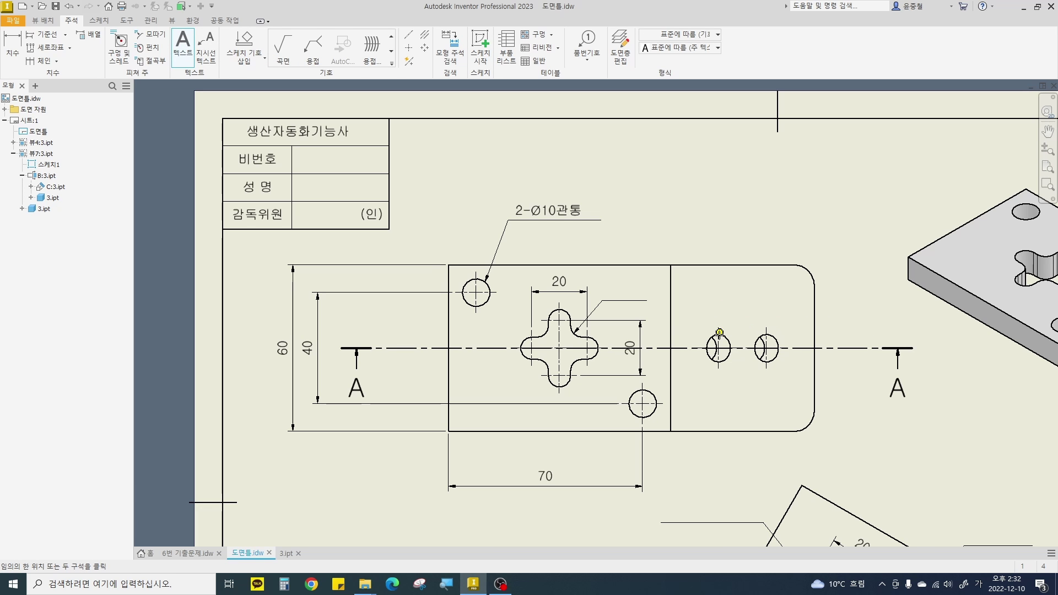
scroll(720, 332, "down", 3)
scroll(661, 325, "up", 3)
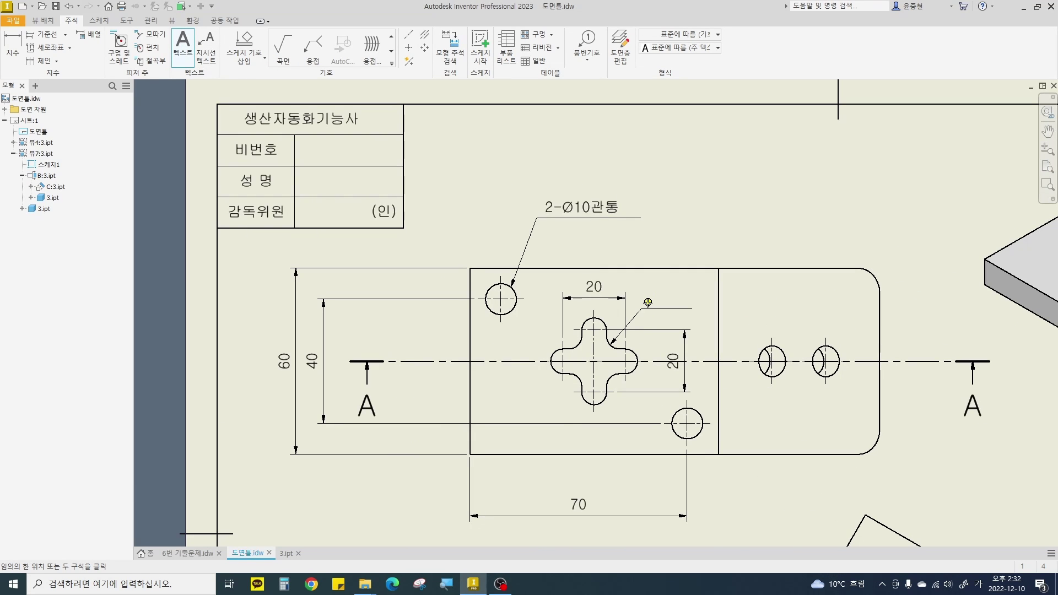
left_click(648, 302)
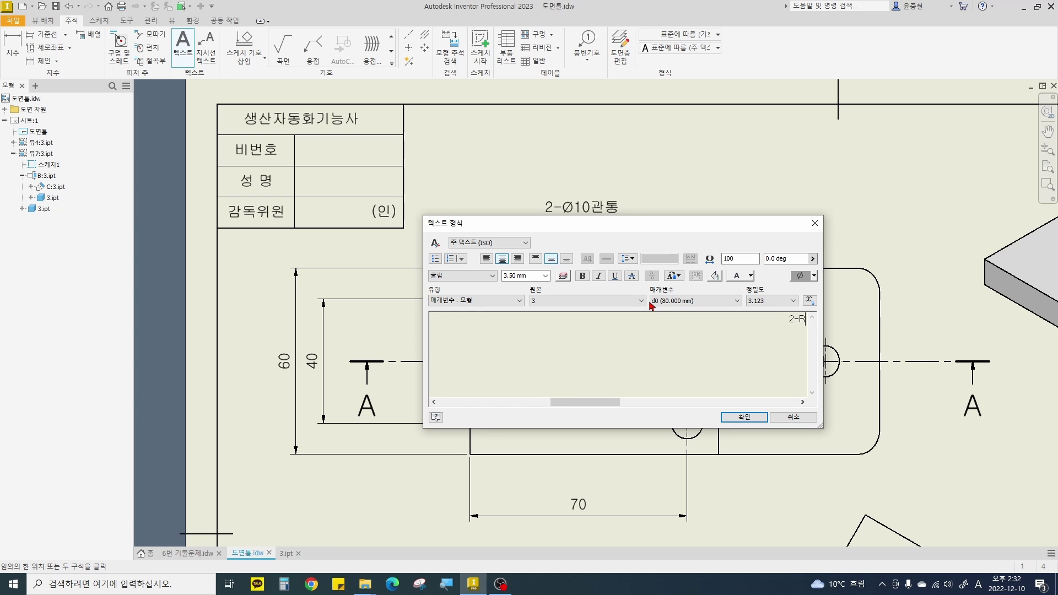
key("Return")
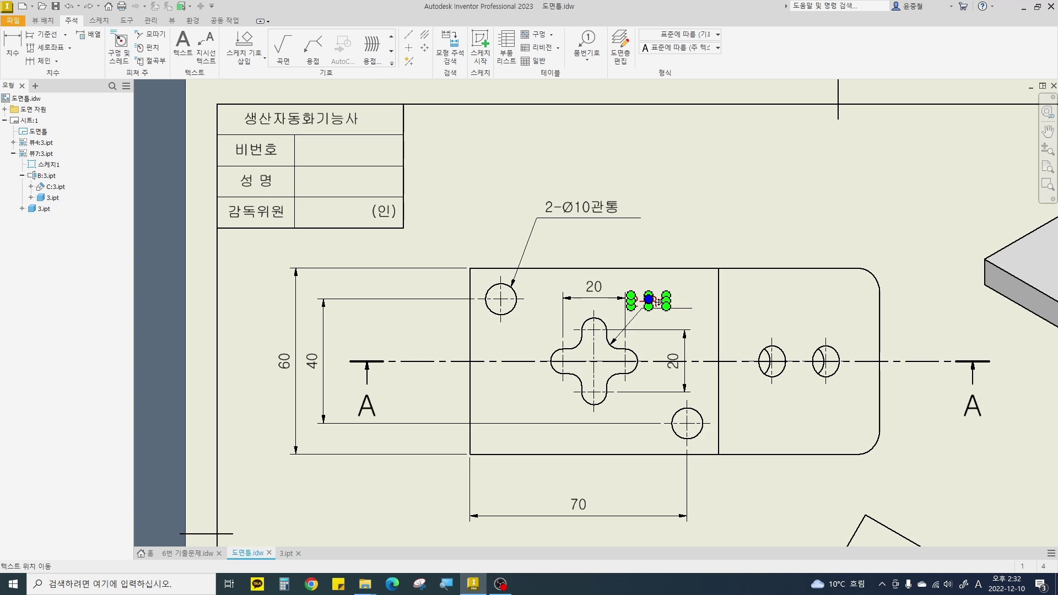
scroll(664, 304, "up", 5)
left_click_drag(640, 307, 700, 307)
scroll(700, 307, "down", 6)
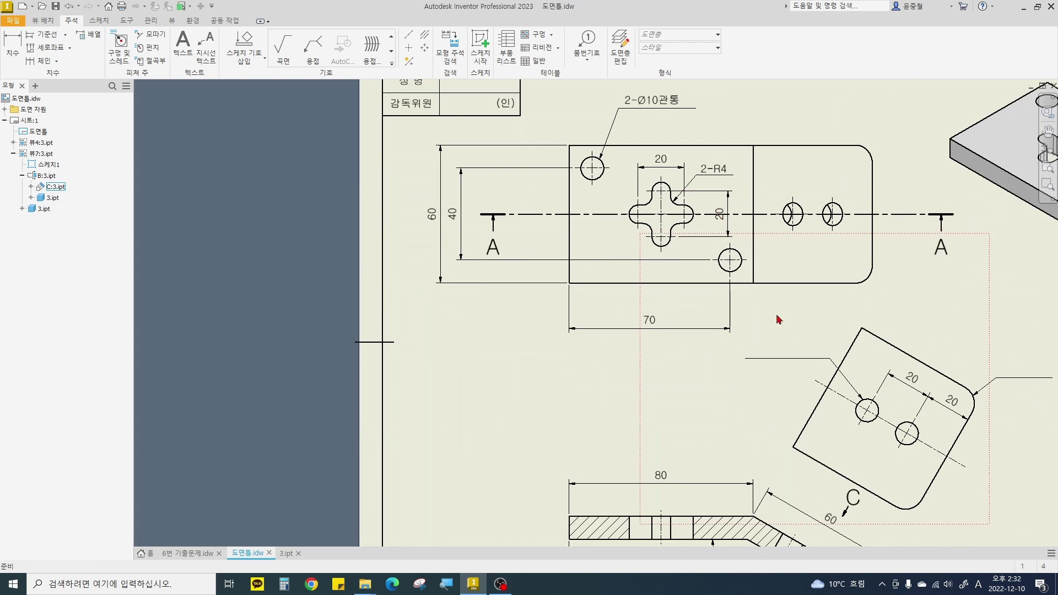
Add the note 2-Ø10관통 and place it on the leader landing of the auxiliary view's hole.
left_click(182, 44)
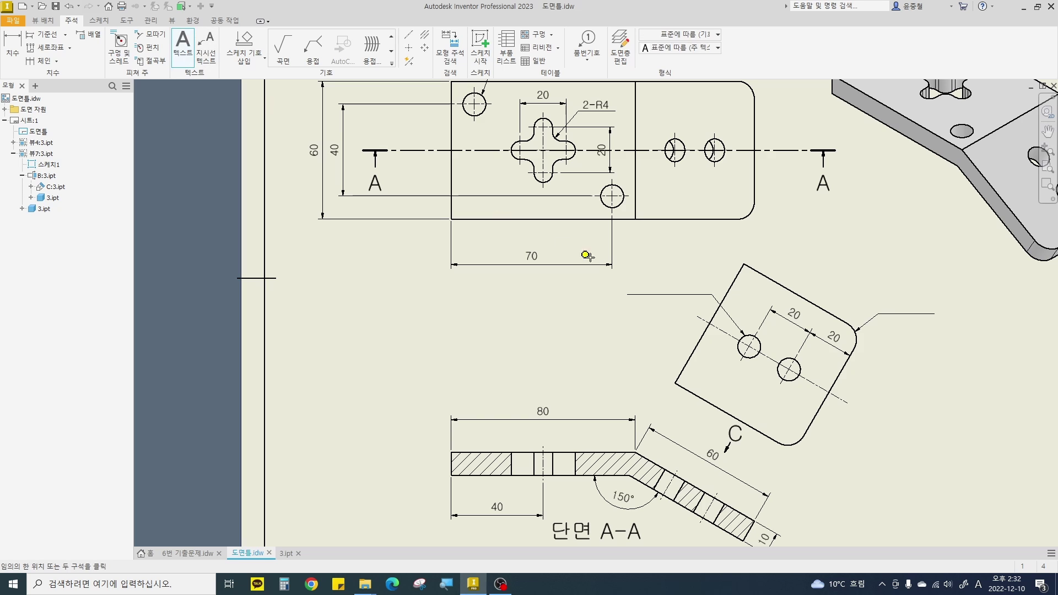
left_click(675, 281)
type("2-Ø10관통")
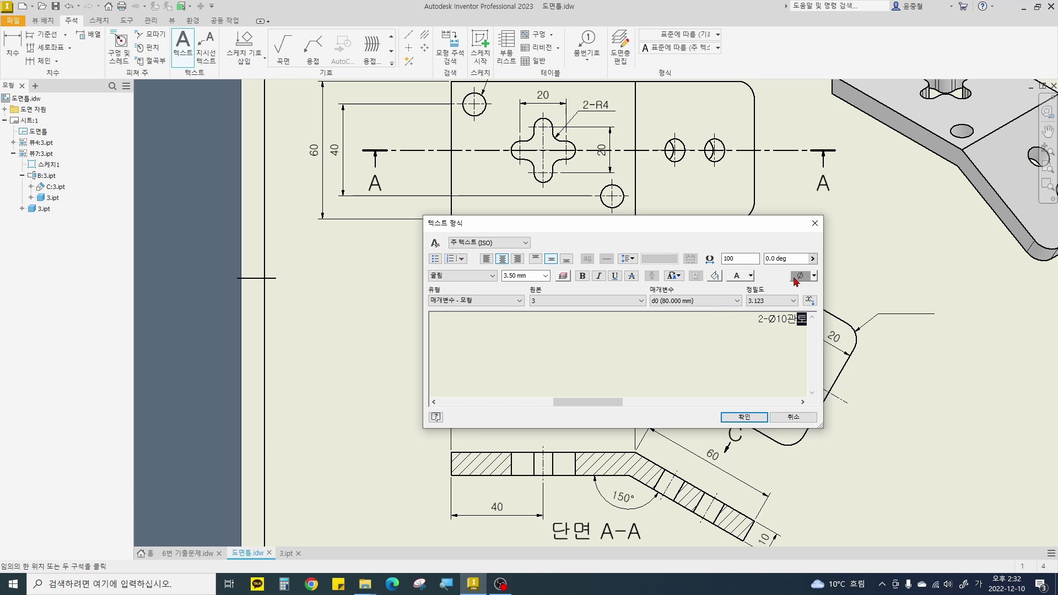
left_click(744, 417)
scroll(651, 284, "up", 5)
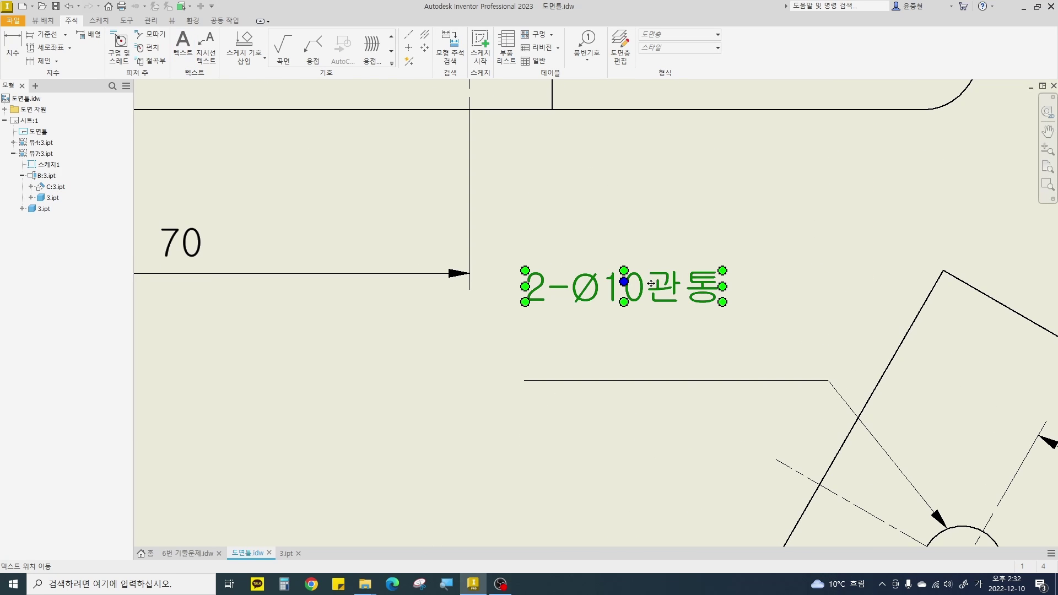
left_click_drag(651, 283, 674, 352)
scroll(516, 266, "down", 5)
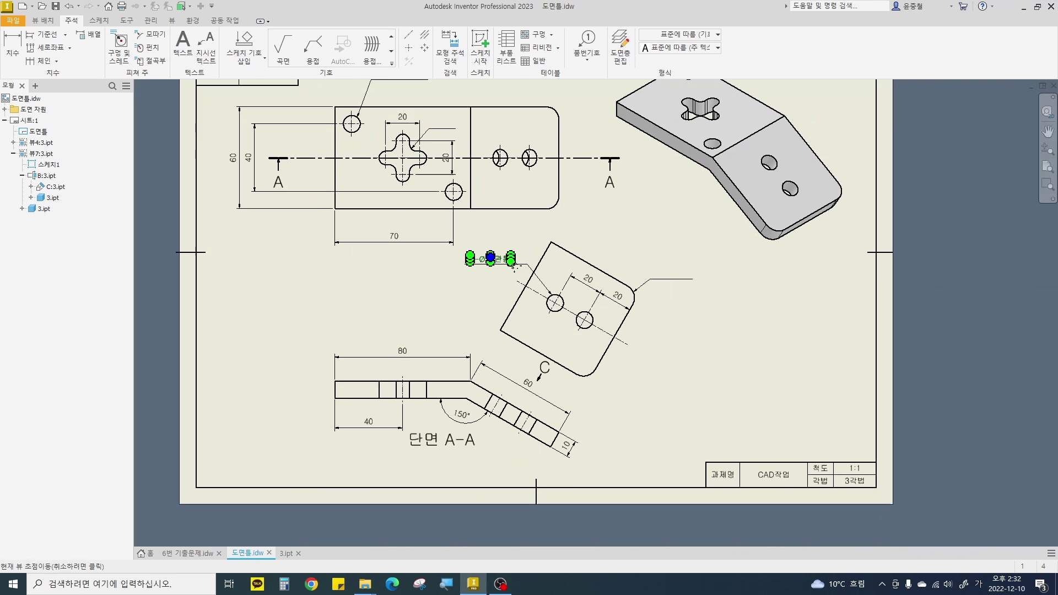
Add the note 2-R8 above the leader of the auxiliary view's rounded corner and shorten the landing to fit it.
left_click(183, 44)
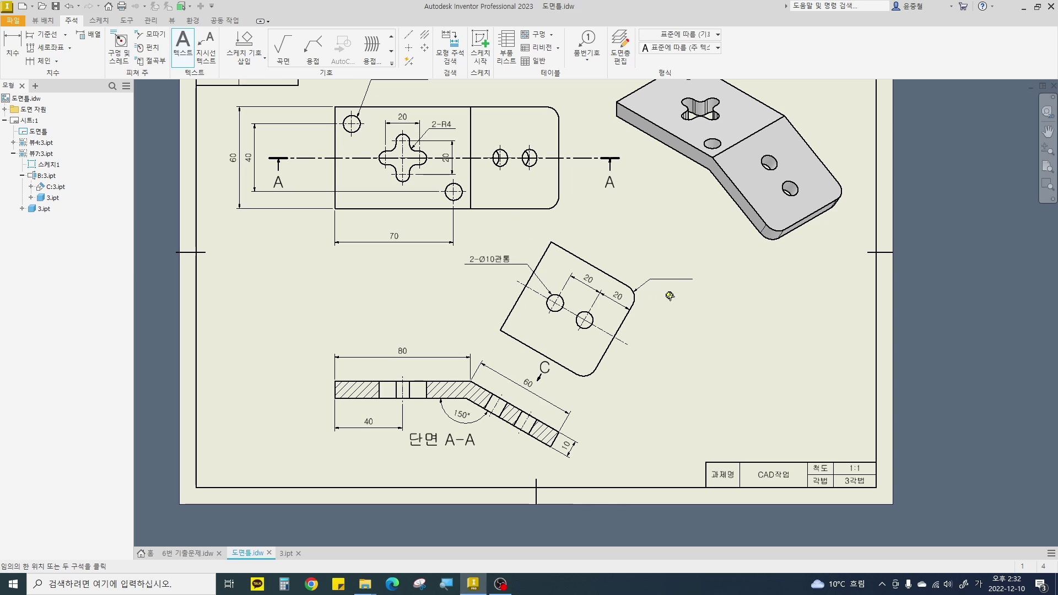
left_click(656, 266)
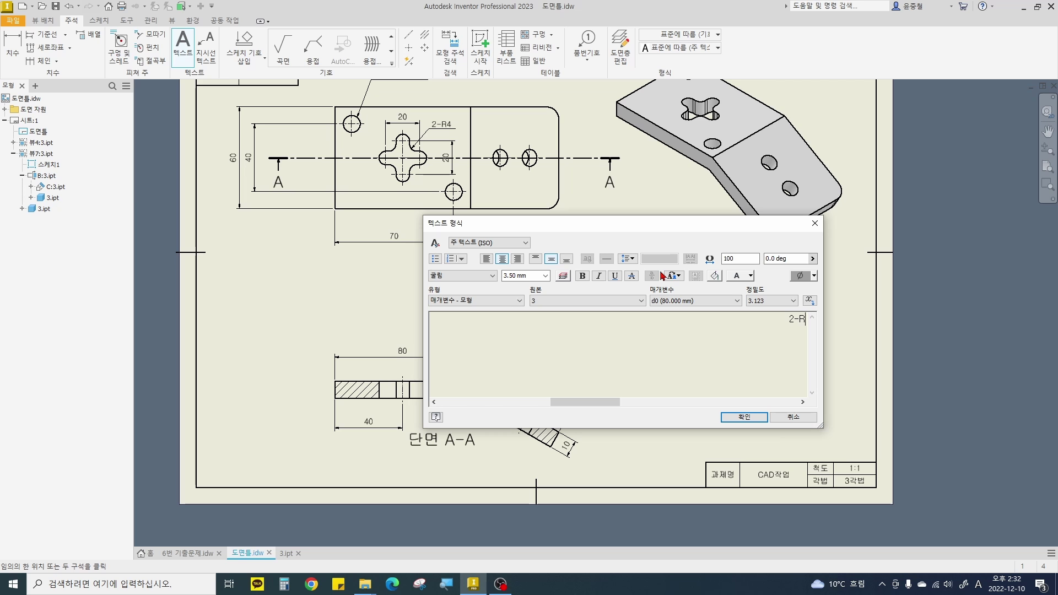
left_click(745, 417)
scroll(584, 229, "up", 5)
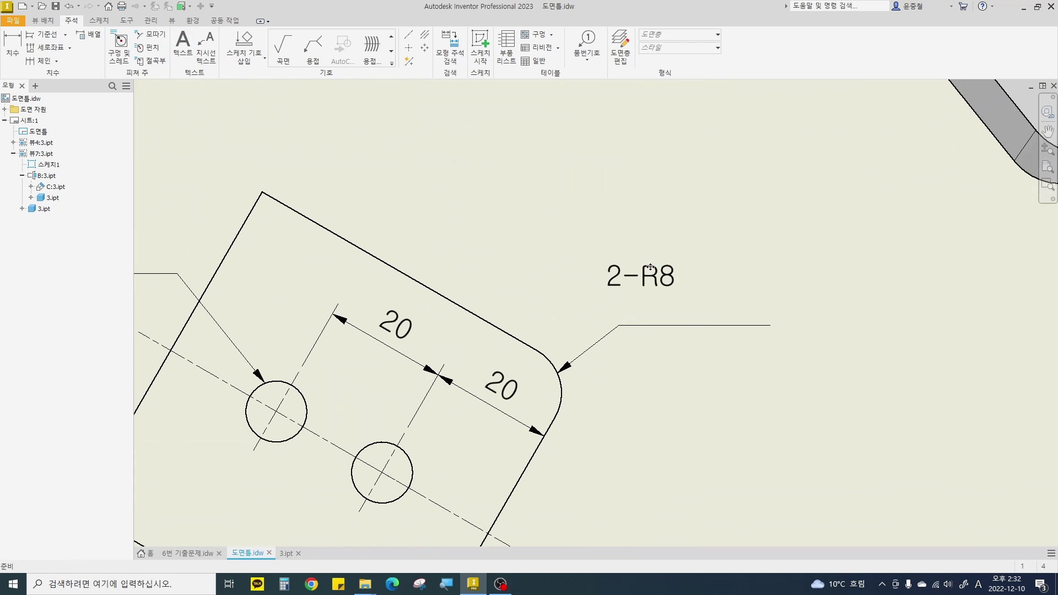
left_click_drag(667, 281, 738, 325)
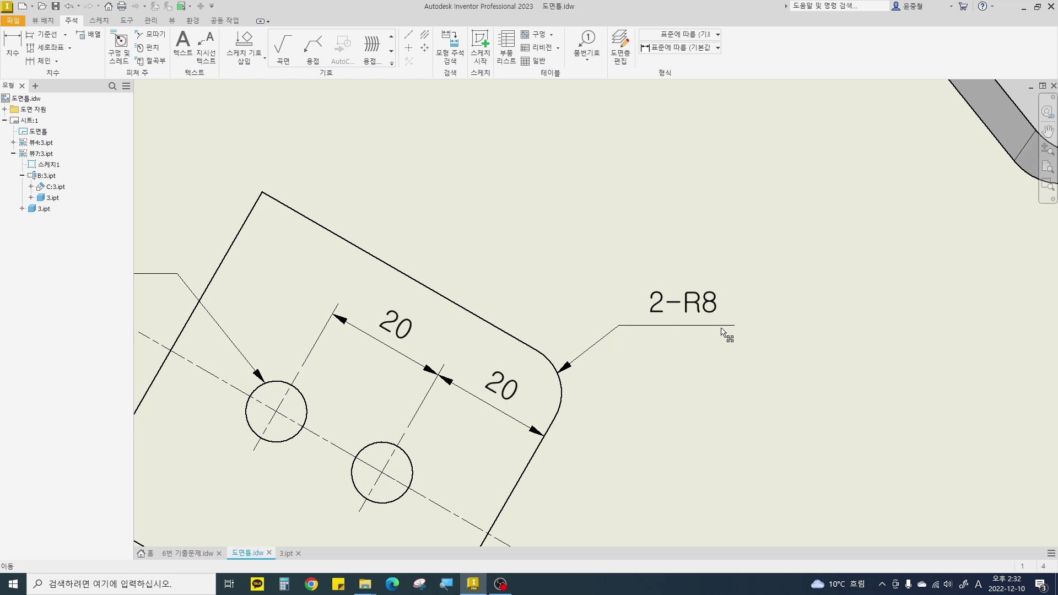
Shorten the A-A section line in the plan view by pulling both ends closer to the plate outline.
scroll(689, 374, "down", 6)
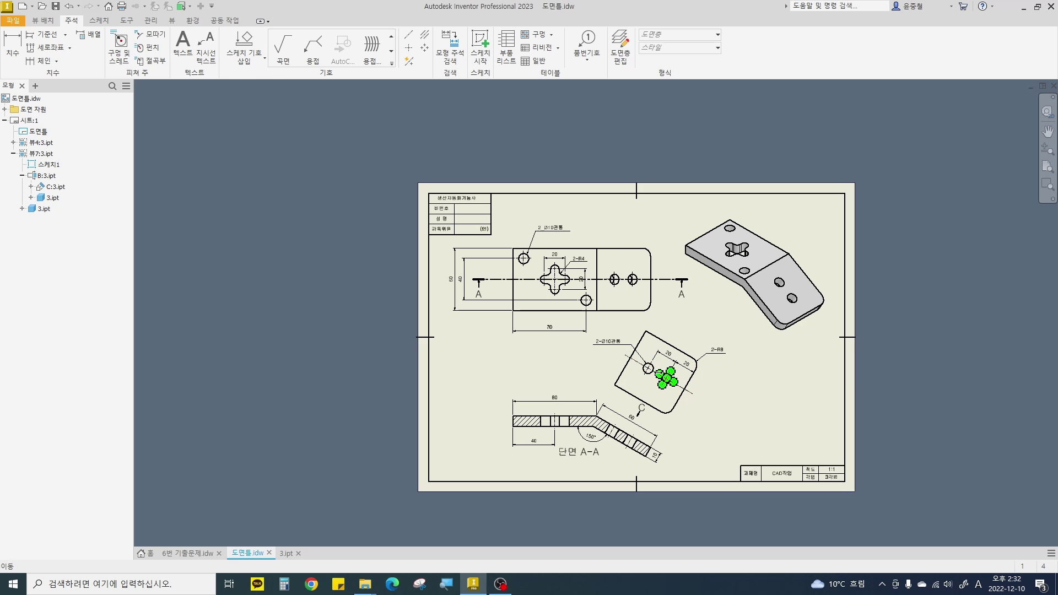
scroll(477, 281, "up", 5)
left_click_drag(478, 282, 532, 312)
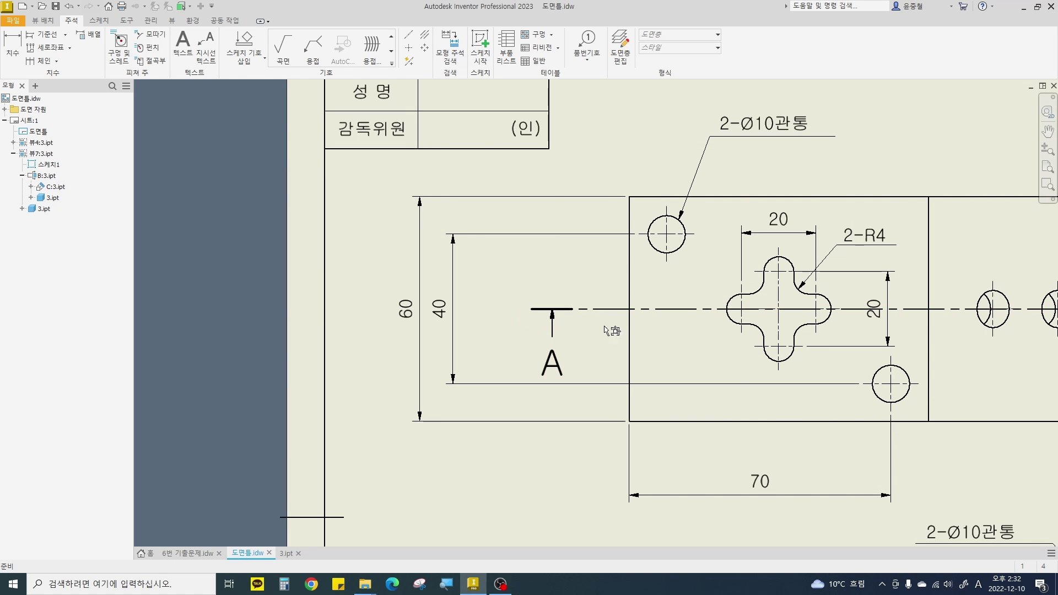
scroll(634, 334, "down", 6)
scroll(771, 328, "up", 2)
left_click_drag(768, 324, 741, 325)
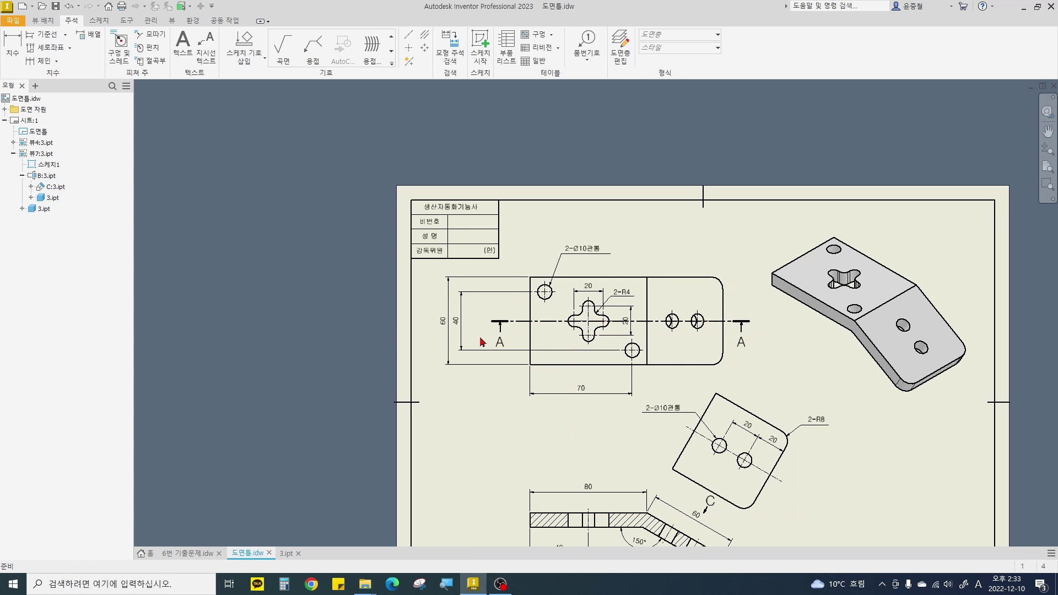
Arrange the plan view's vertical 60 and 40 dimensions at even spacing beside the plate outline.
left_click_drag(484, 386, 428, 282)
right_click(449, 316)
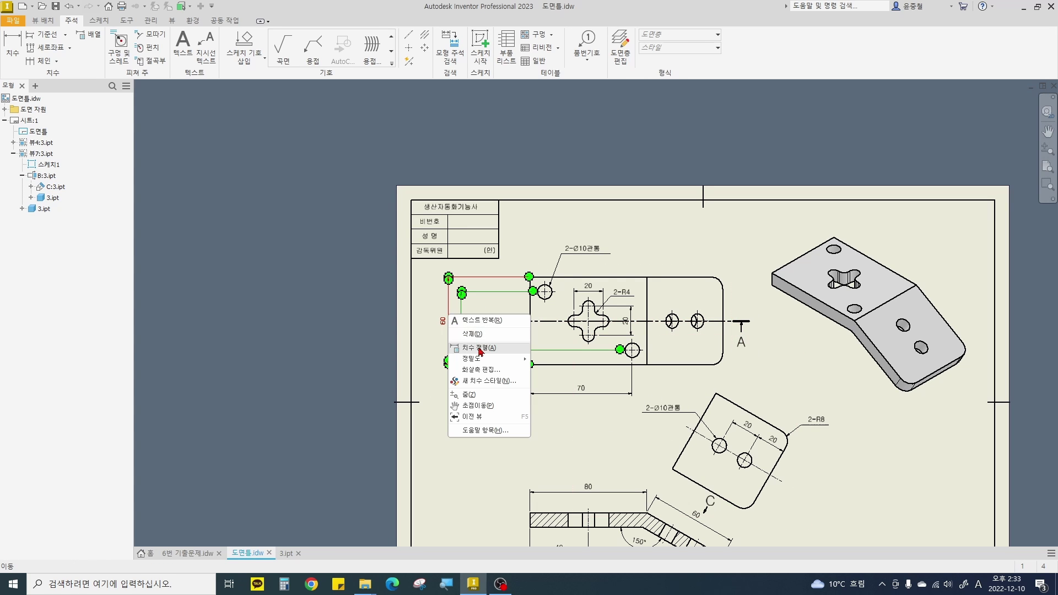
left_click(479, 348)
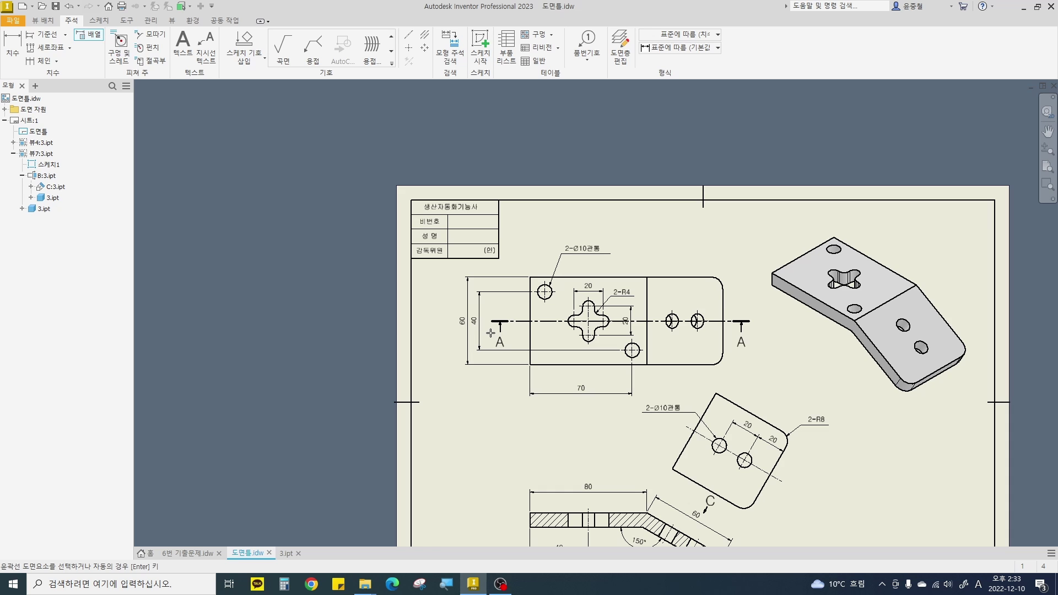
key("Escape")
Move the plan view's horizontal 70 dimension closer to the plate's lower edge.
middle_click_drag(627, 417, 617, 298)
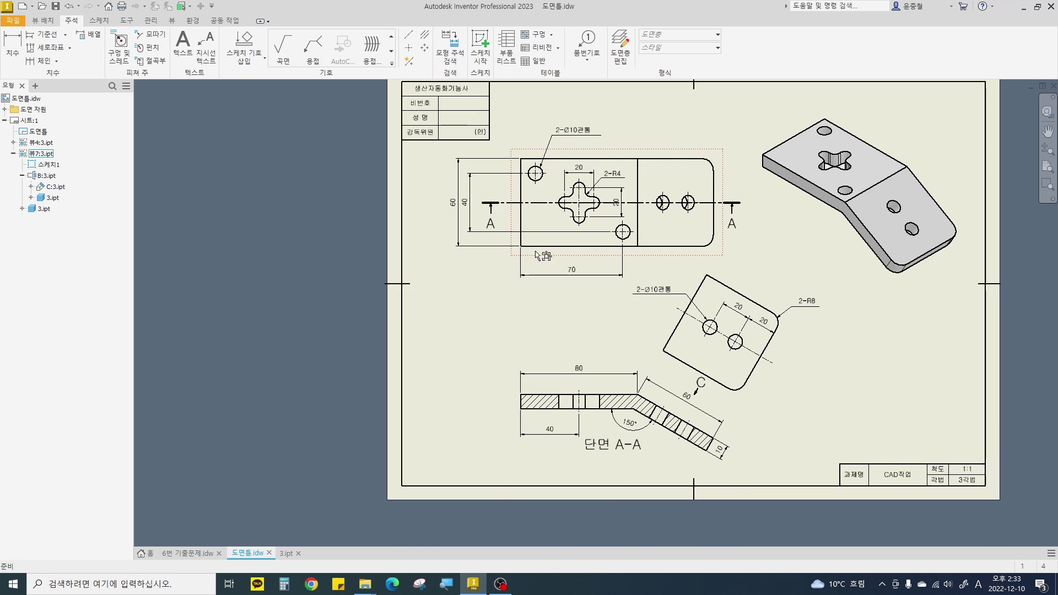
scroll(552, 255, "down", 3)
left_click(584, 289)
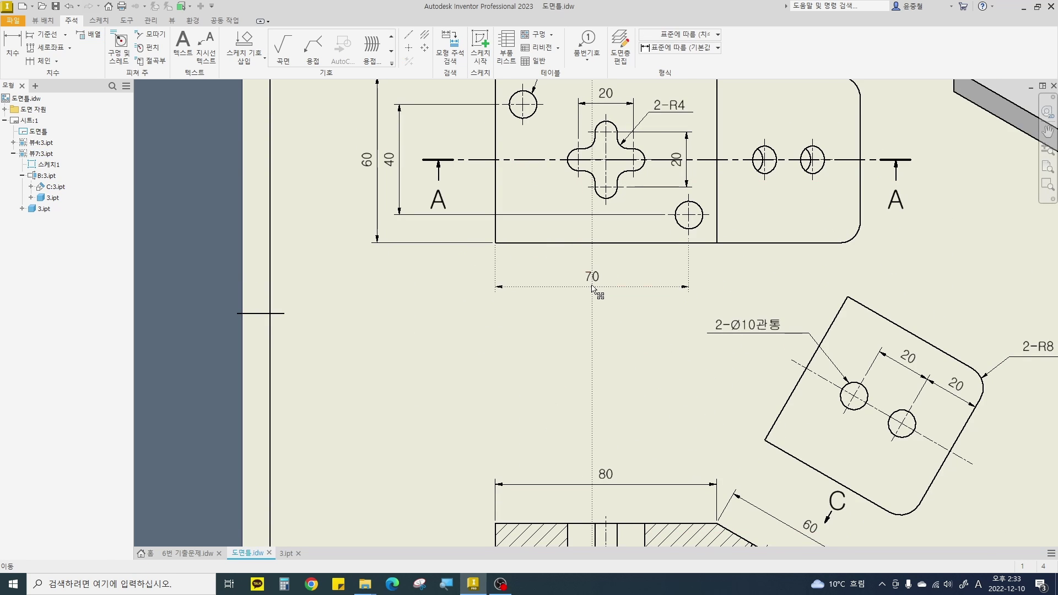
scroll(615, 303, "up", 3)
key("Escape")
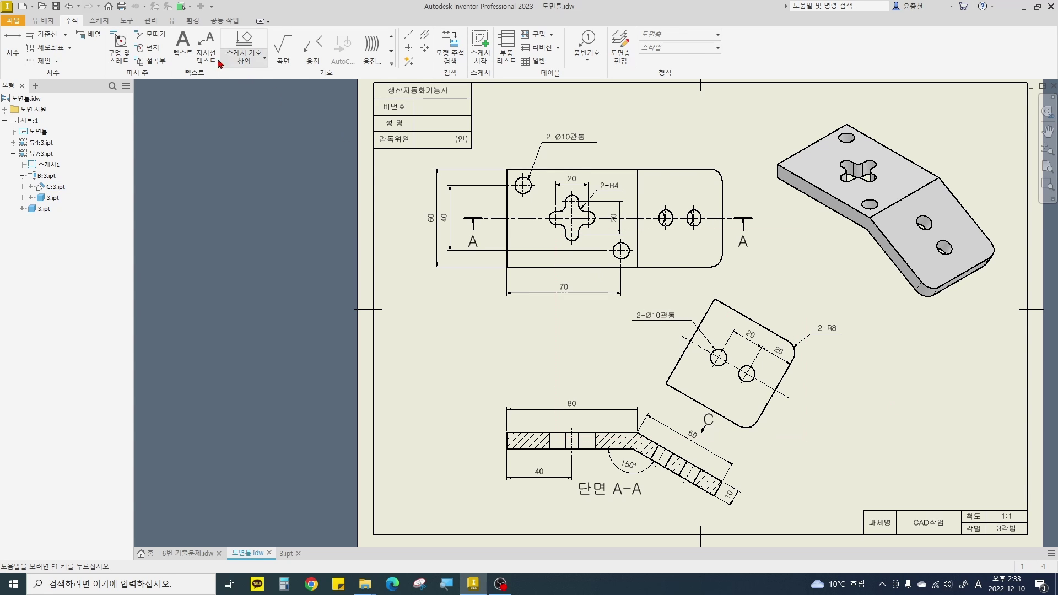
Add a text note above the title block reading 주서 with 1. 지시하지 않은 라운드 R1 on the second line.
left_click(877, 469)
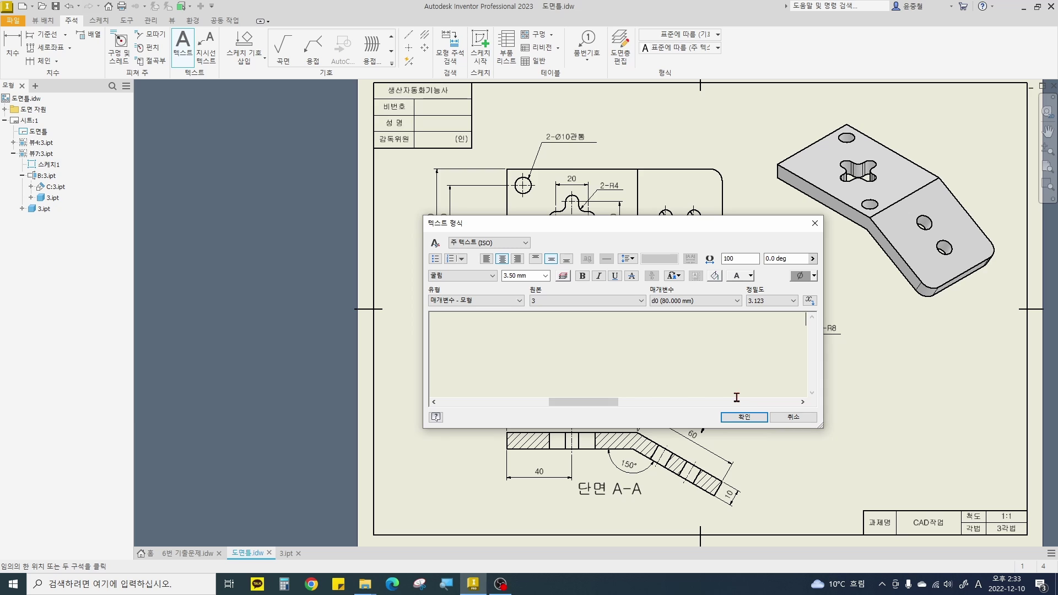
key("Hangul")
type("주서 1. 지시하지 ㅇ나")
key("BackSpace")
key("BackSpace")
key("BackSpace")
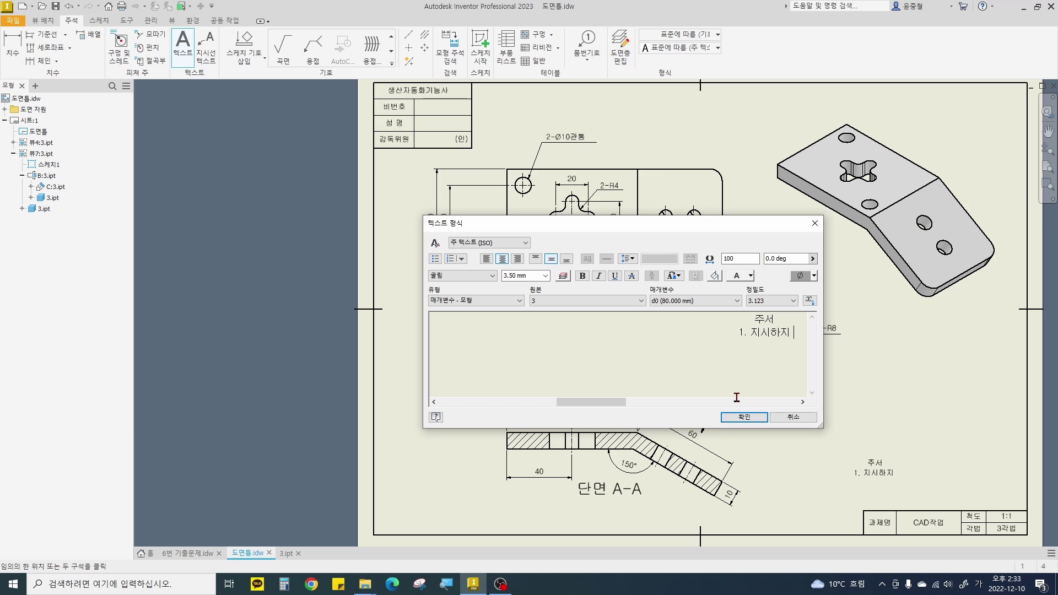
type("안")
type("은 라운드")
key("Hangul")
type("R1")
Left-align the whole note and set the text height of its heading 주서 to 5.00 mm.
key("ctrl+a")
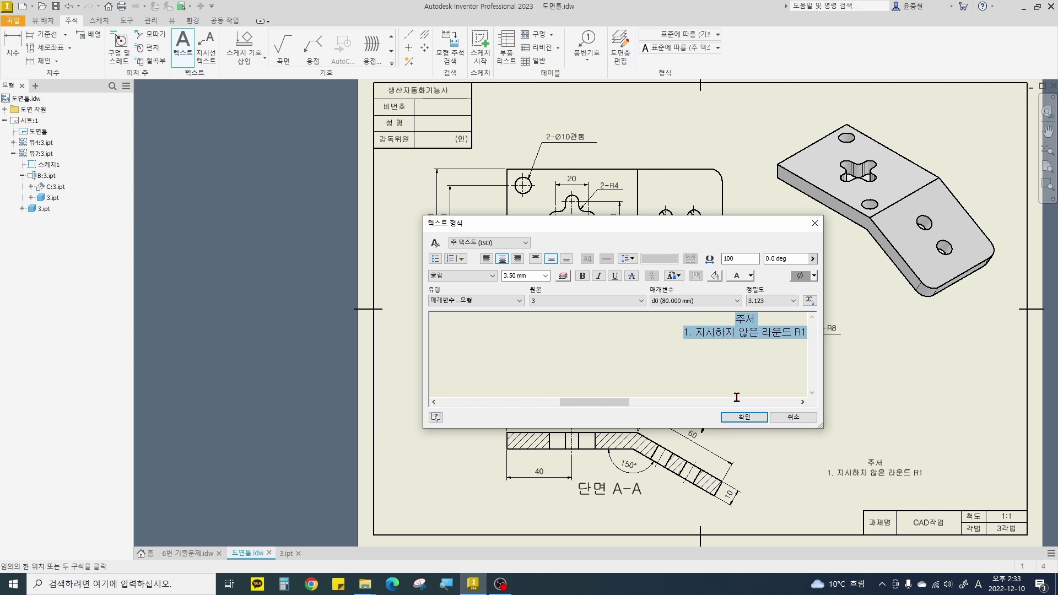
left_click(486, 259)
left_click_drag(475, 317, 396, 304)
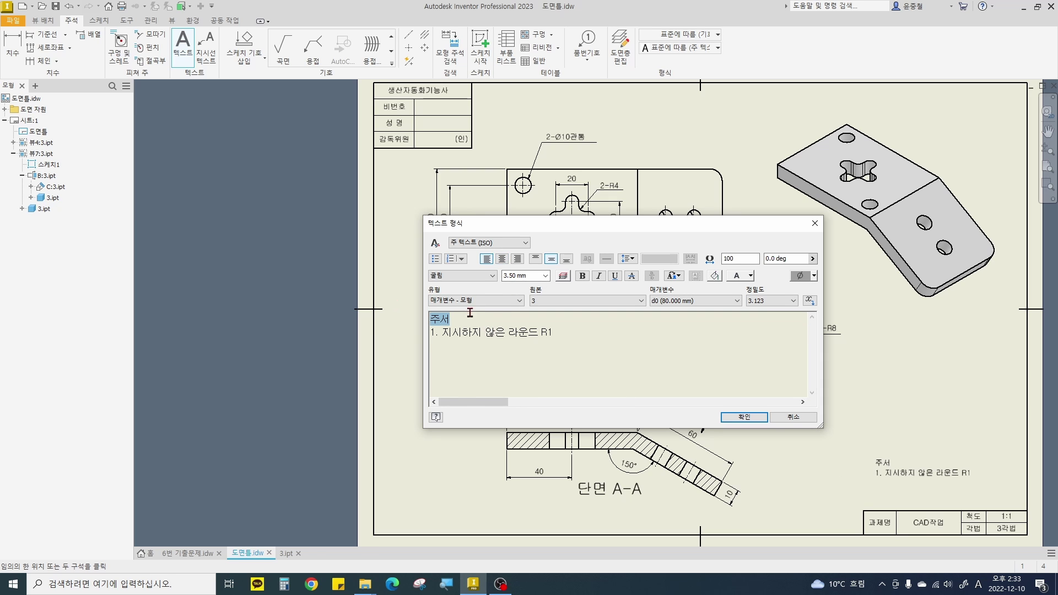
left_click(534, 277)
left_click(545, 277)
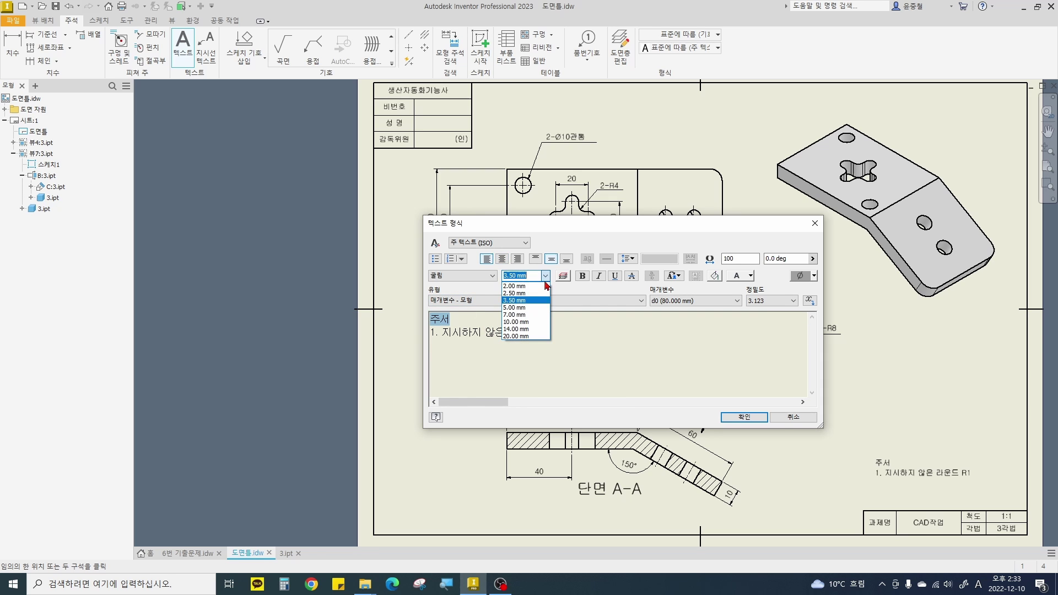
left_click(530, 304)
left_click(744, 417)
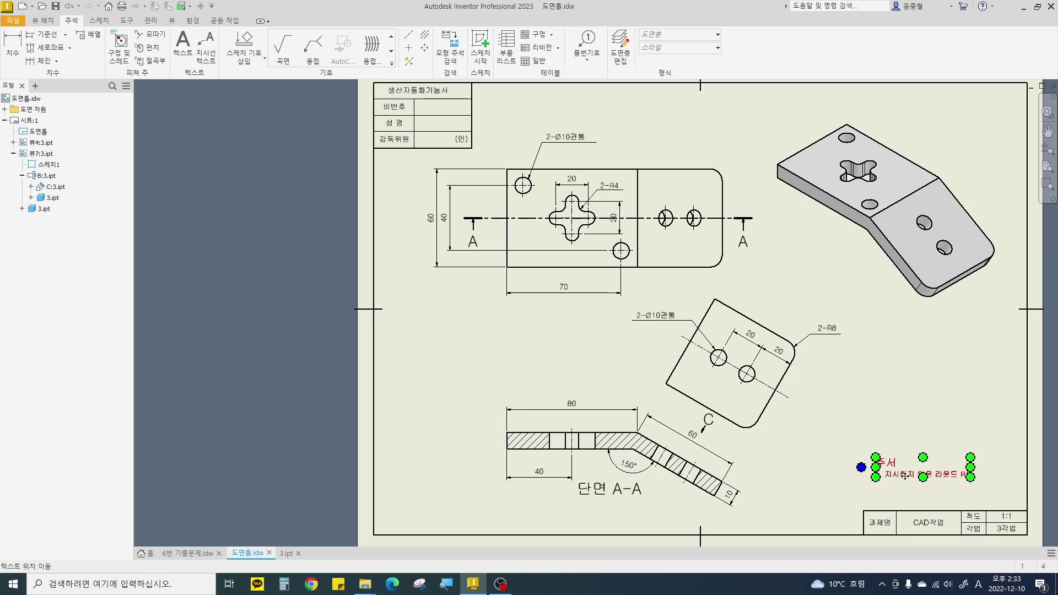
Move the 주서 note down so it sits just above the title block, and show the whole sheet.
left_click_drag(907, 489, 910, 492)
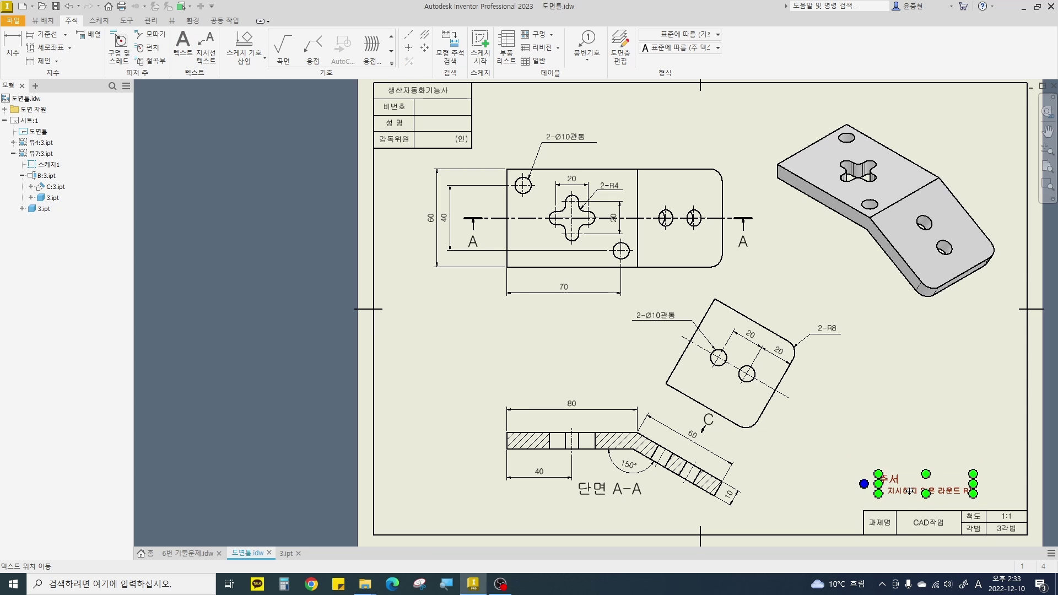
left_click(872, 476)
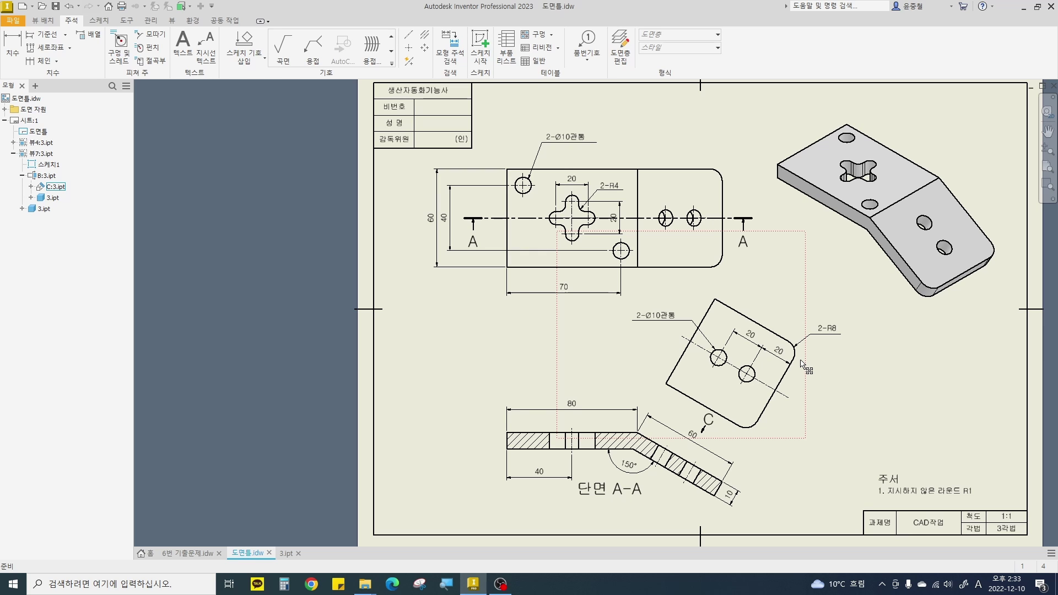
middle_click_drag(888, 371, 875, 379)
middle_click(874, 379)
middle_click(875, 379)
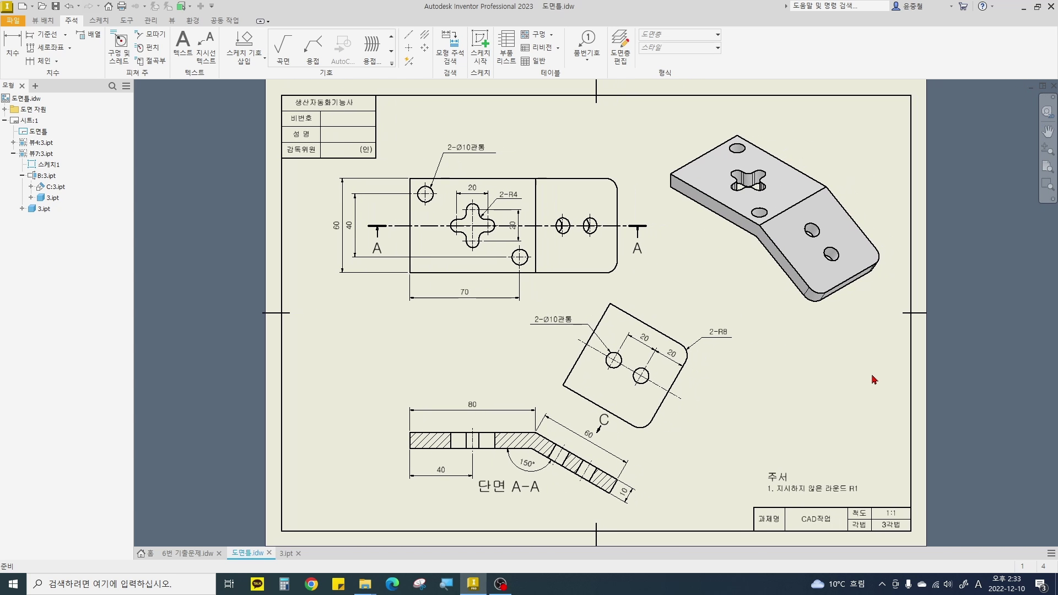